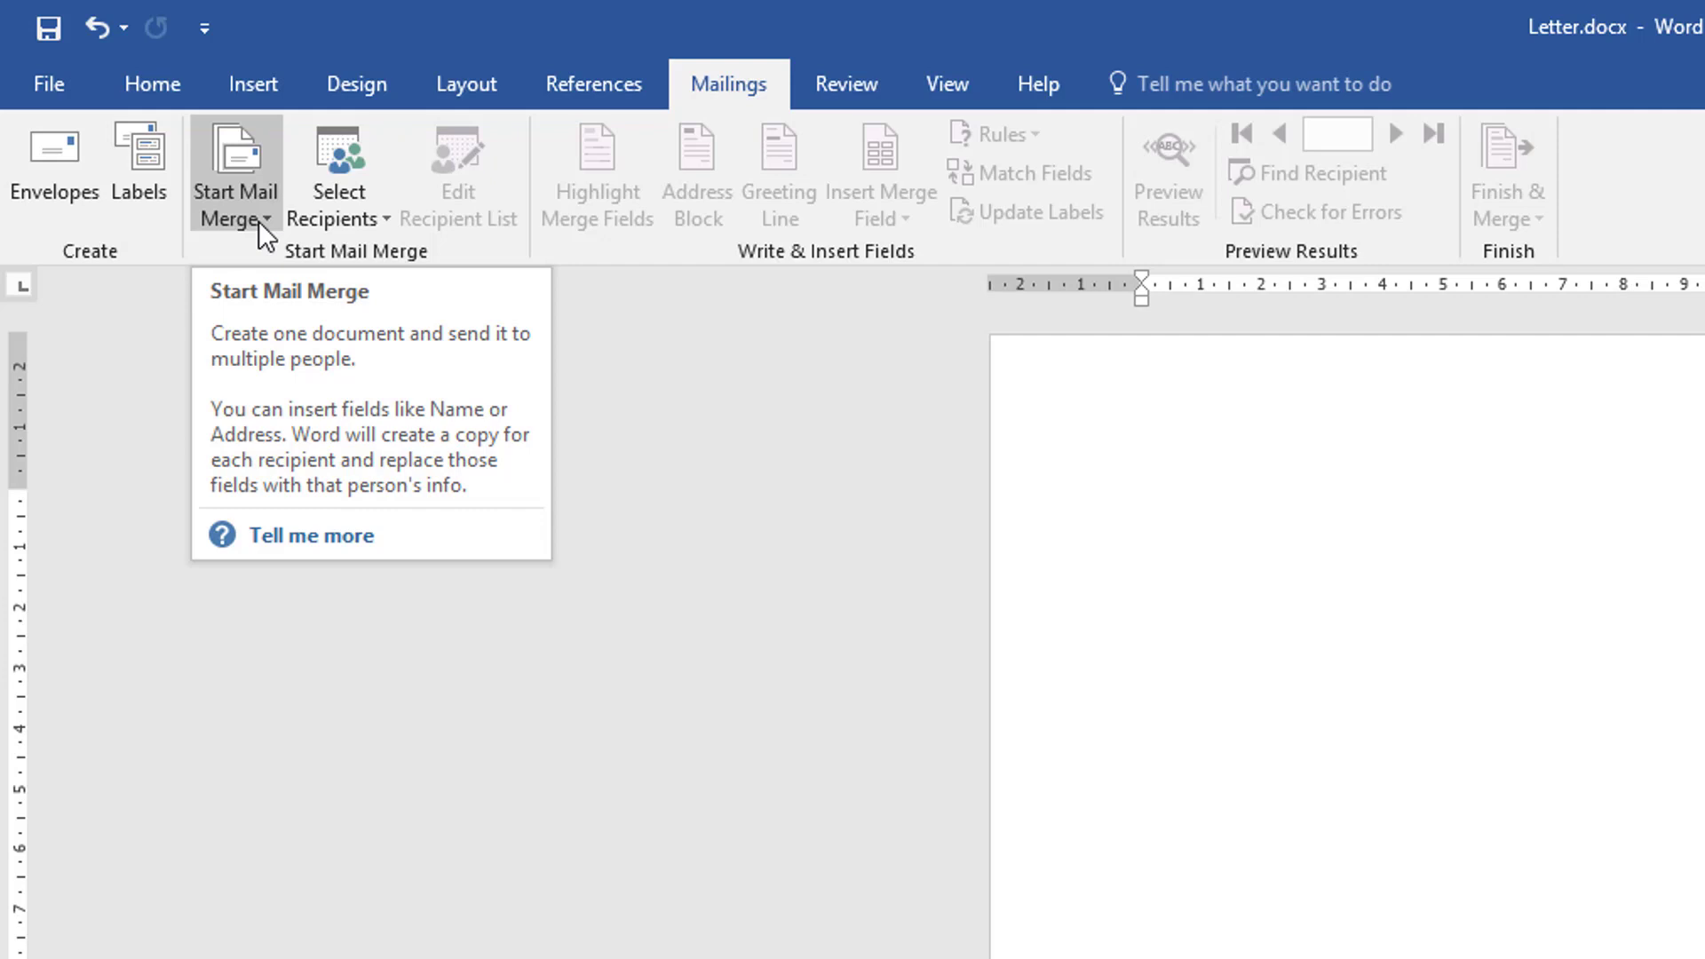
Step: Start the step-by-step mail merge wizard, choose Envelopes as the document type and continue to the starting document
left_click(258, 221)
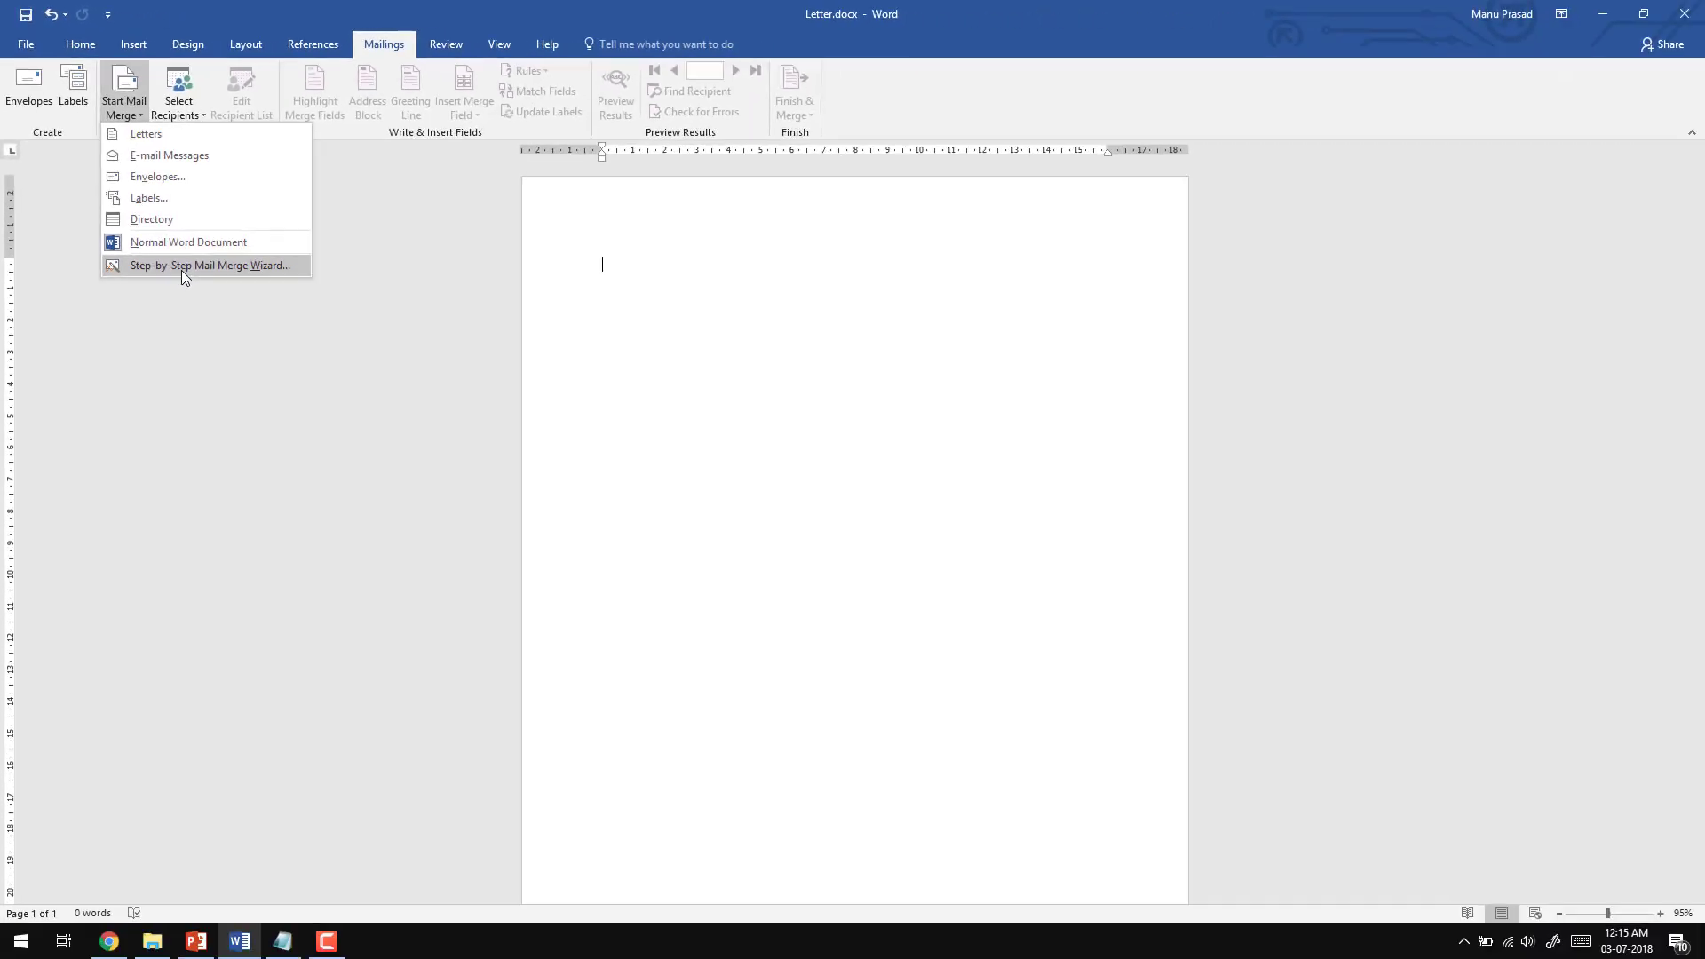
left_click(345, 508)
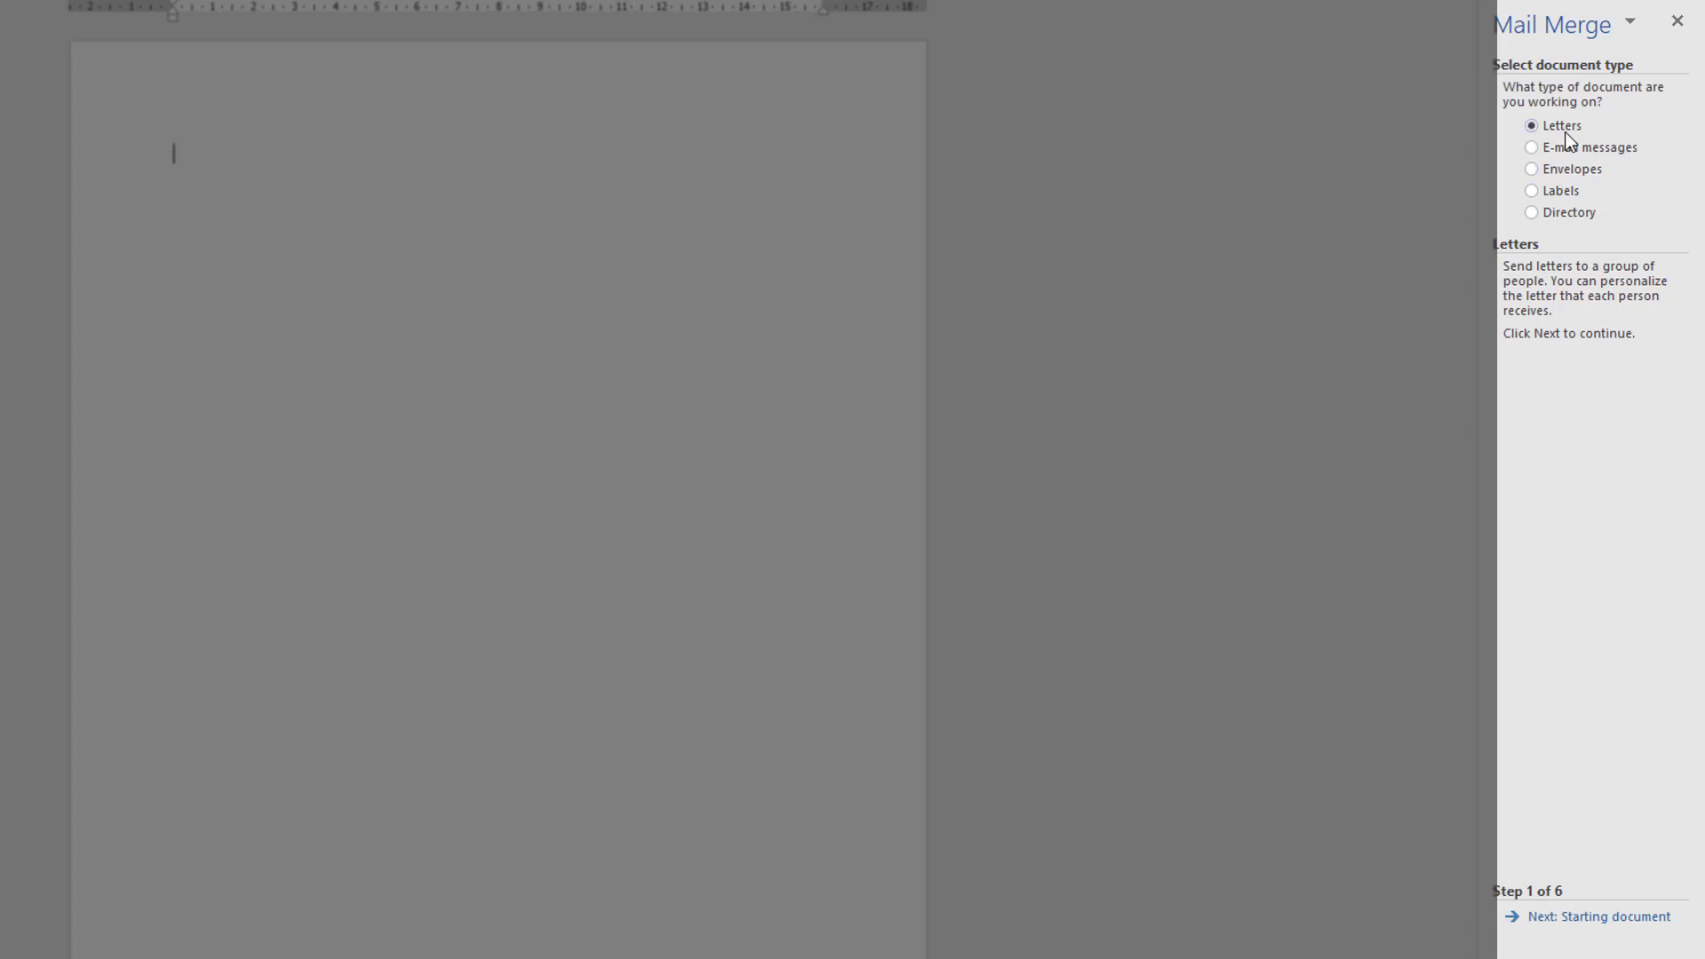
left_click(1559, 169)
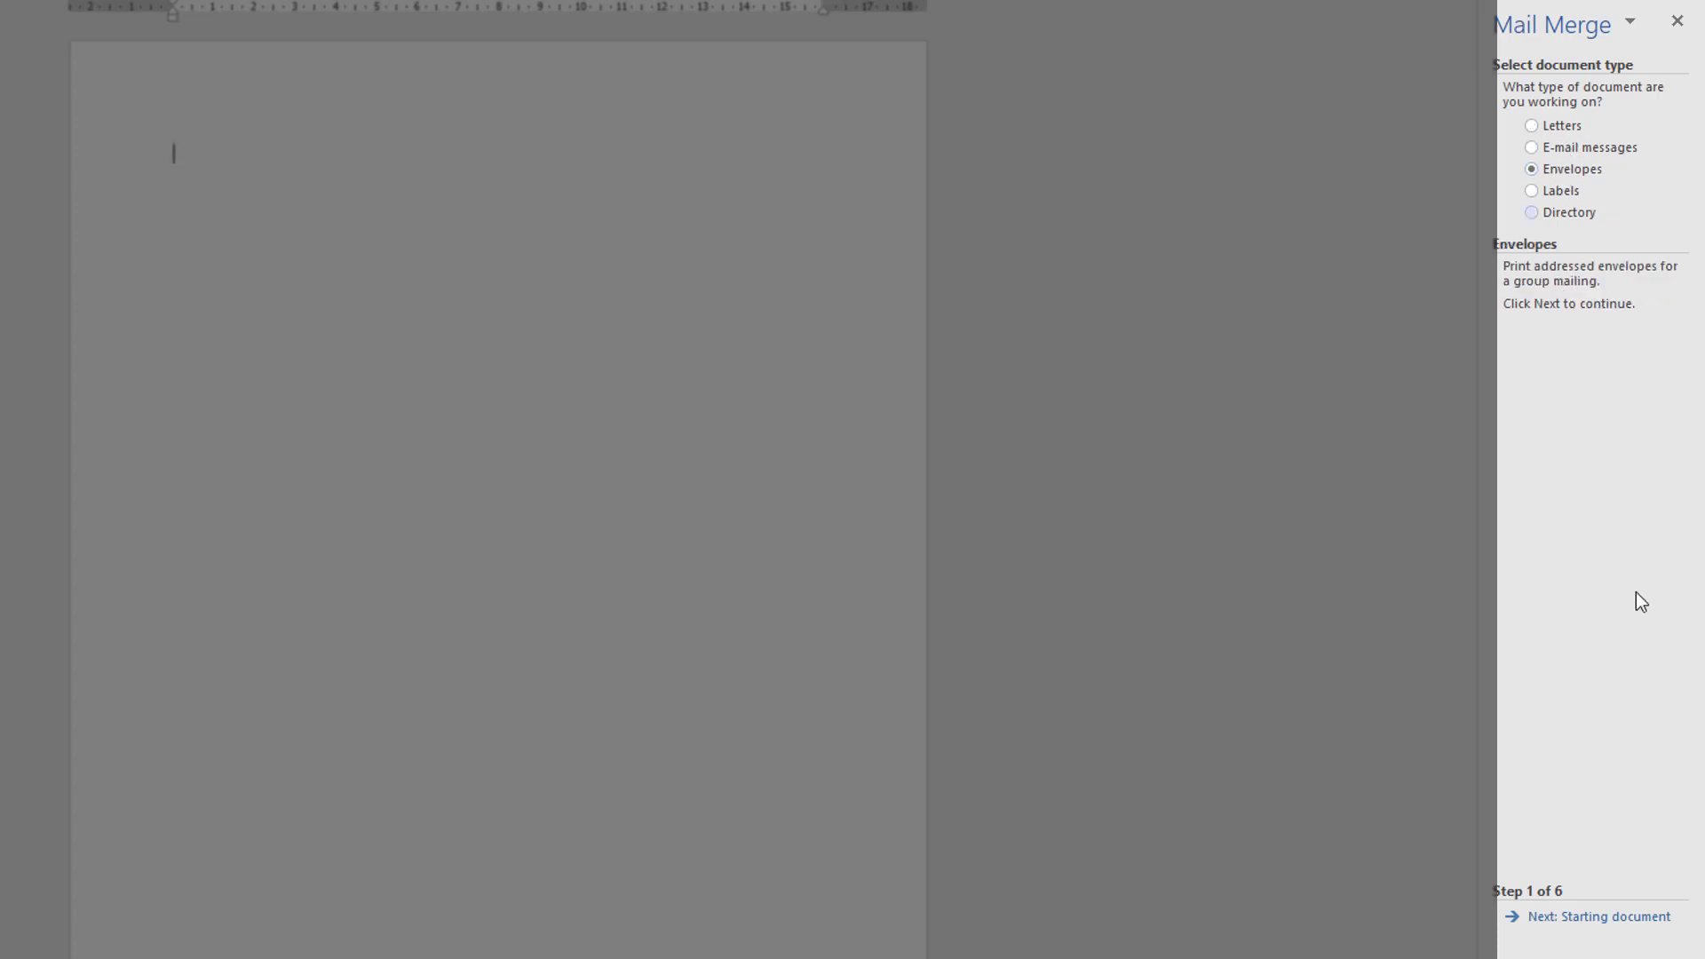
left_click(1576, 926)
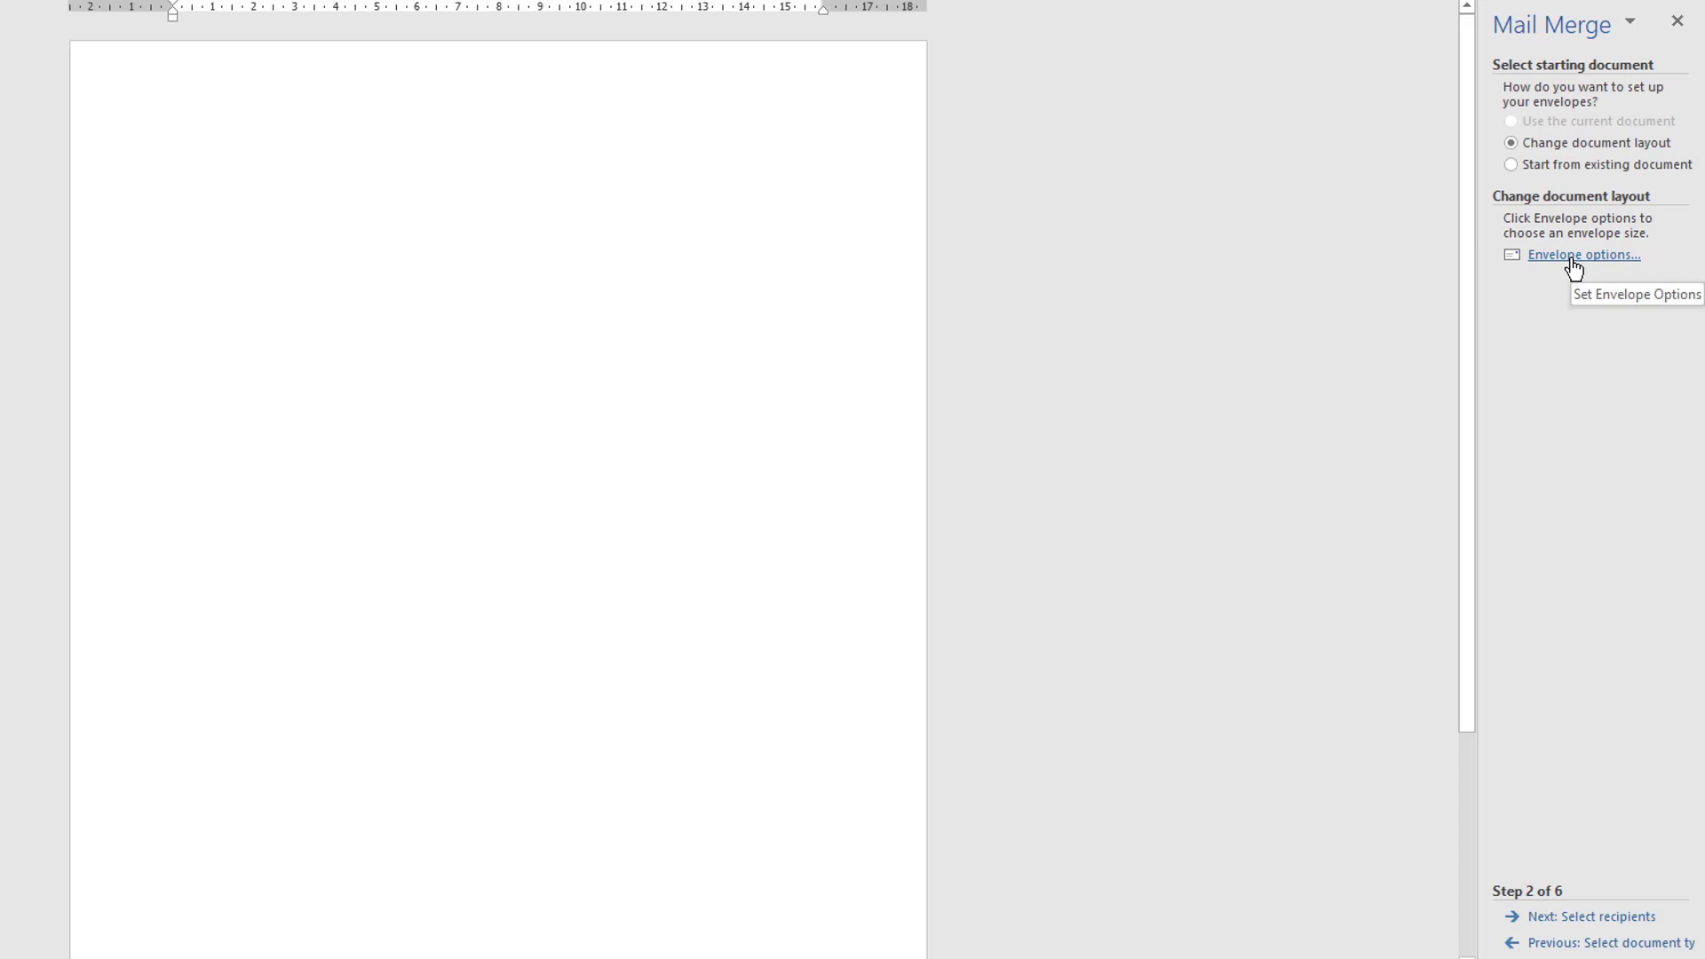
Step: In the envelope options, set the envelope size to Size 11 (4 1/2 x 10 3/8 in)
left_click(1574, 265)
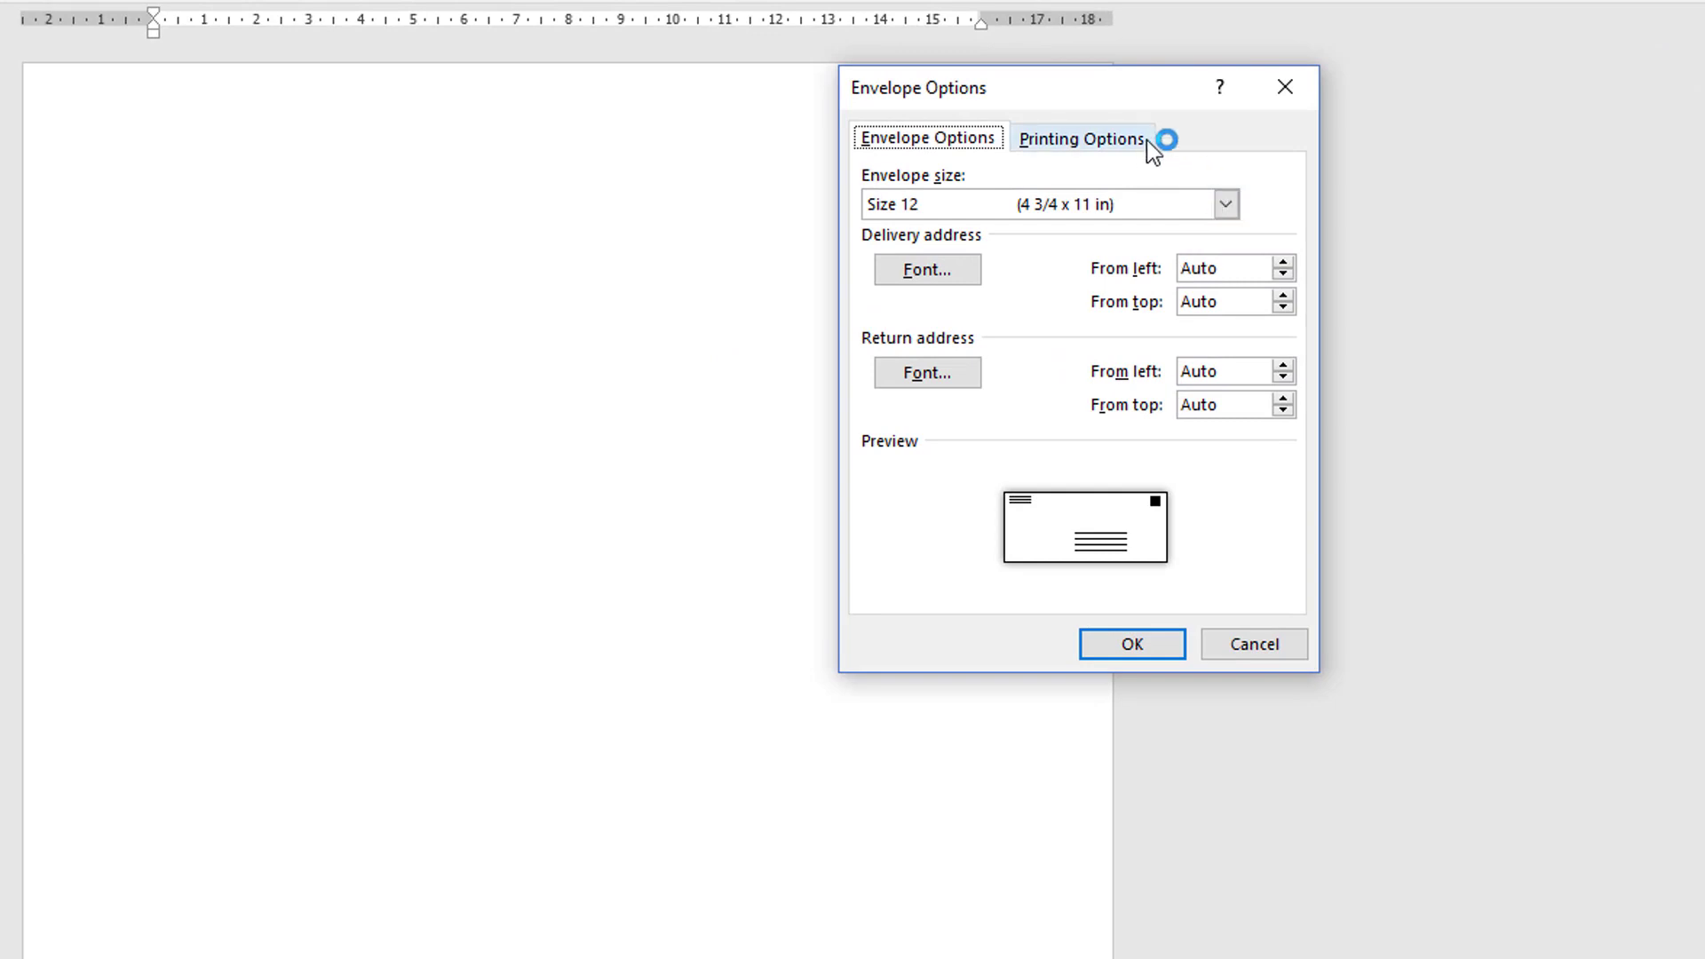
left_click_drag(1140, 98, 674, 180)
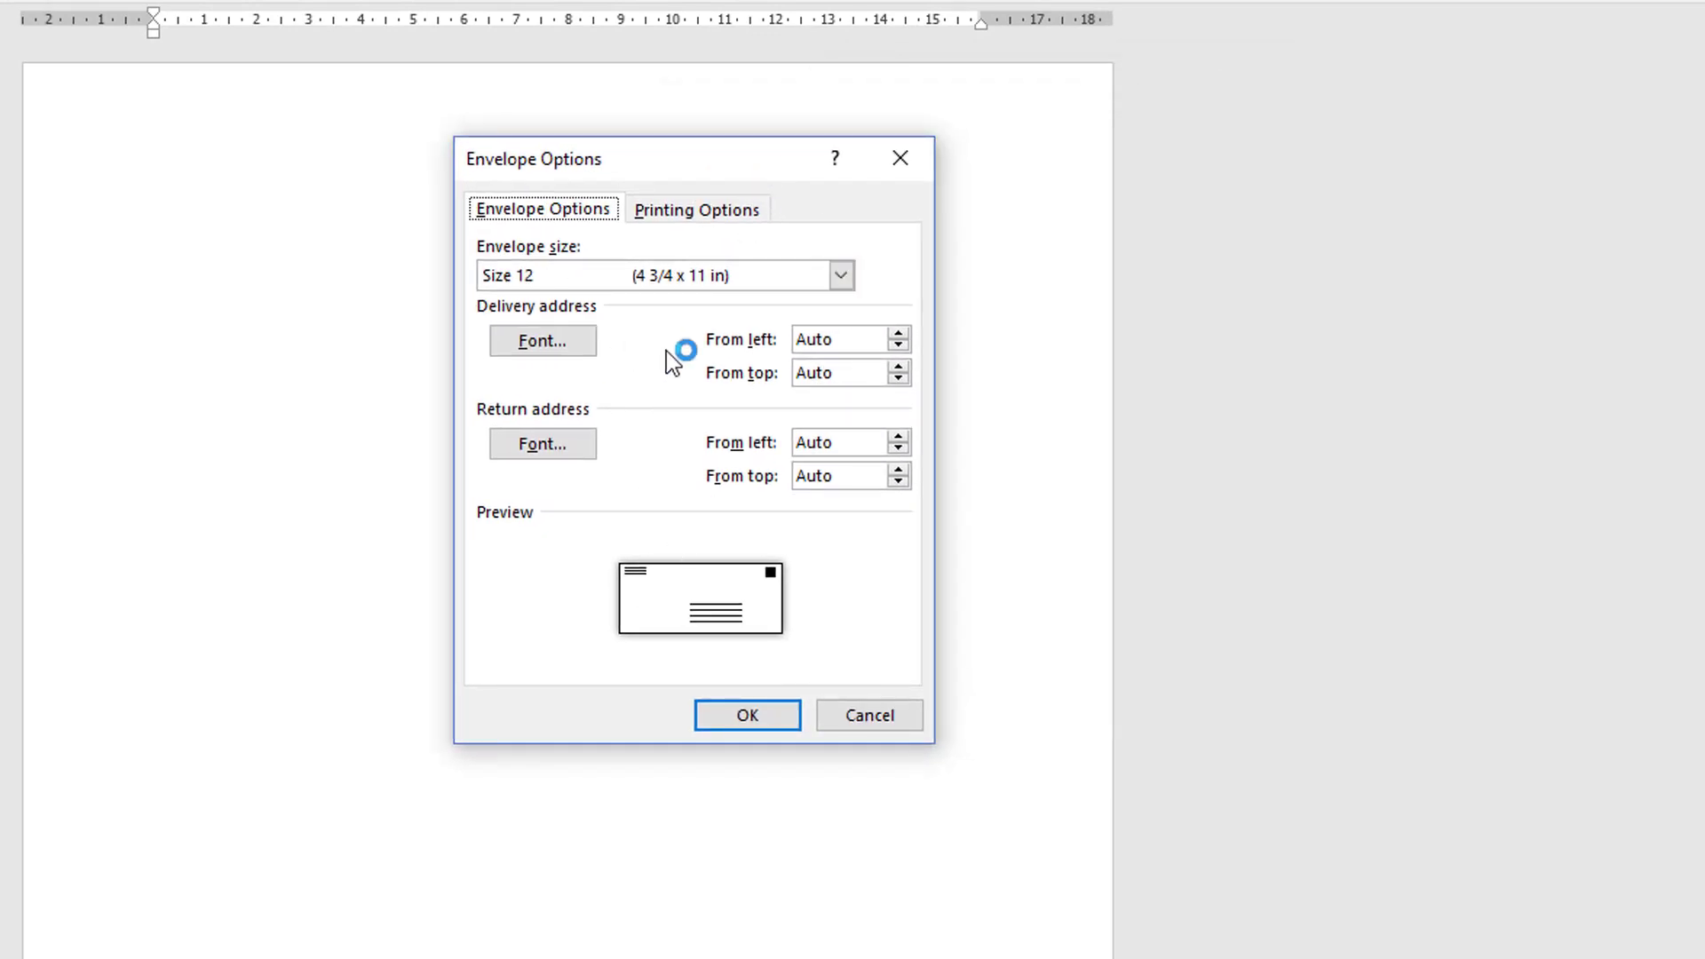
left_click(845, 280)
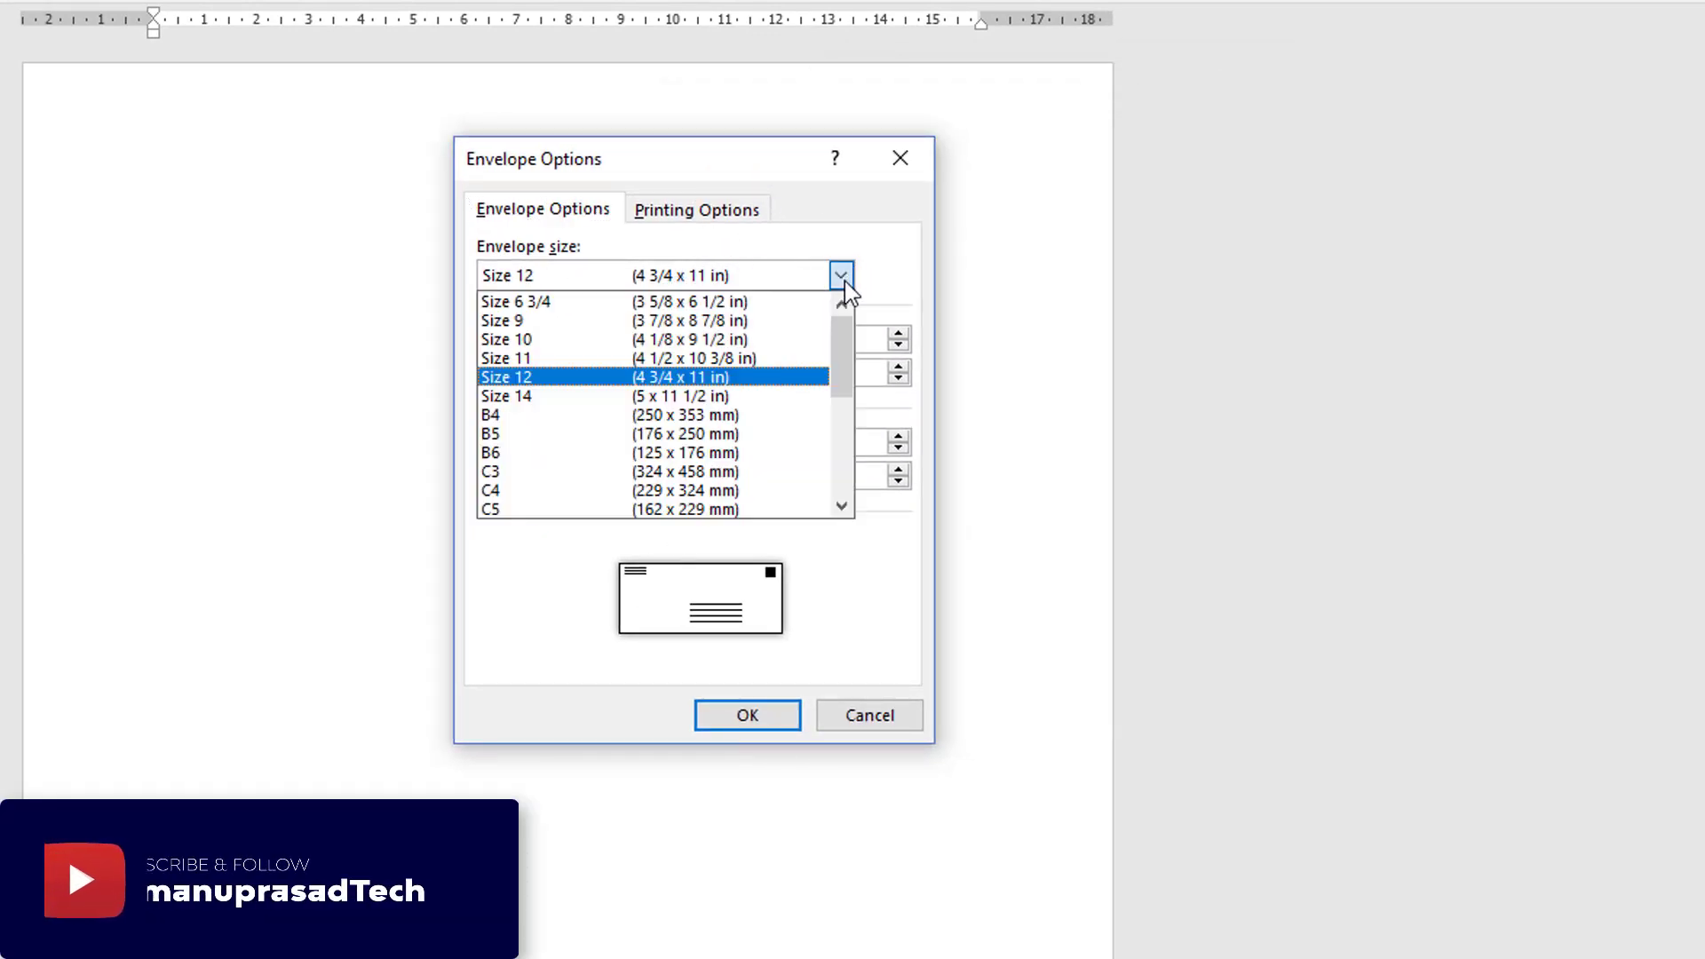
left_click(682, 412)
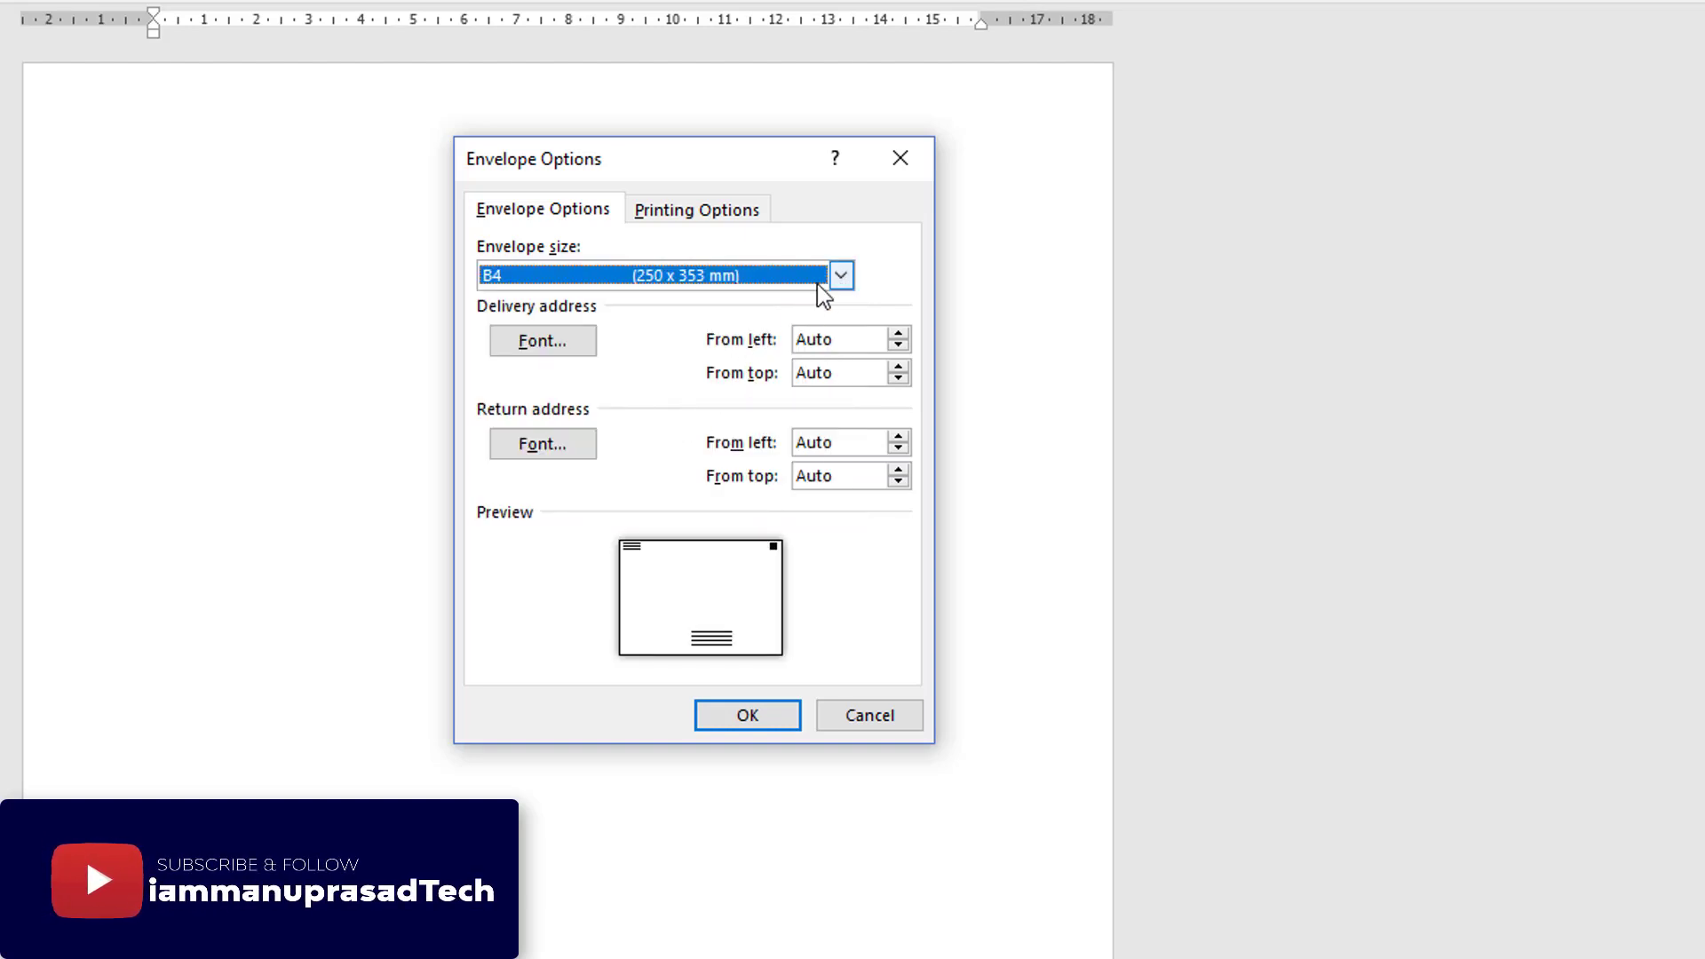
left_click(817, 282)
left_click(786, 339)
left_click(841, 277)
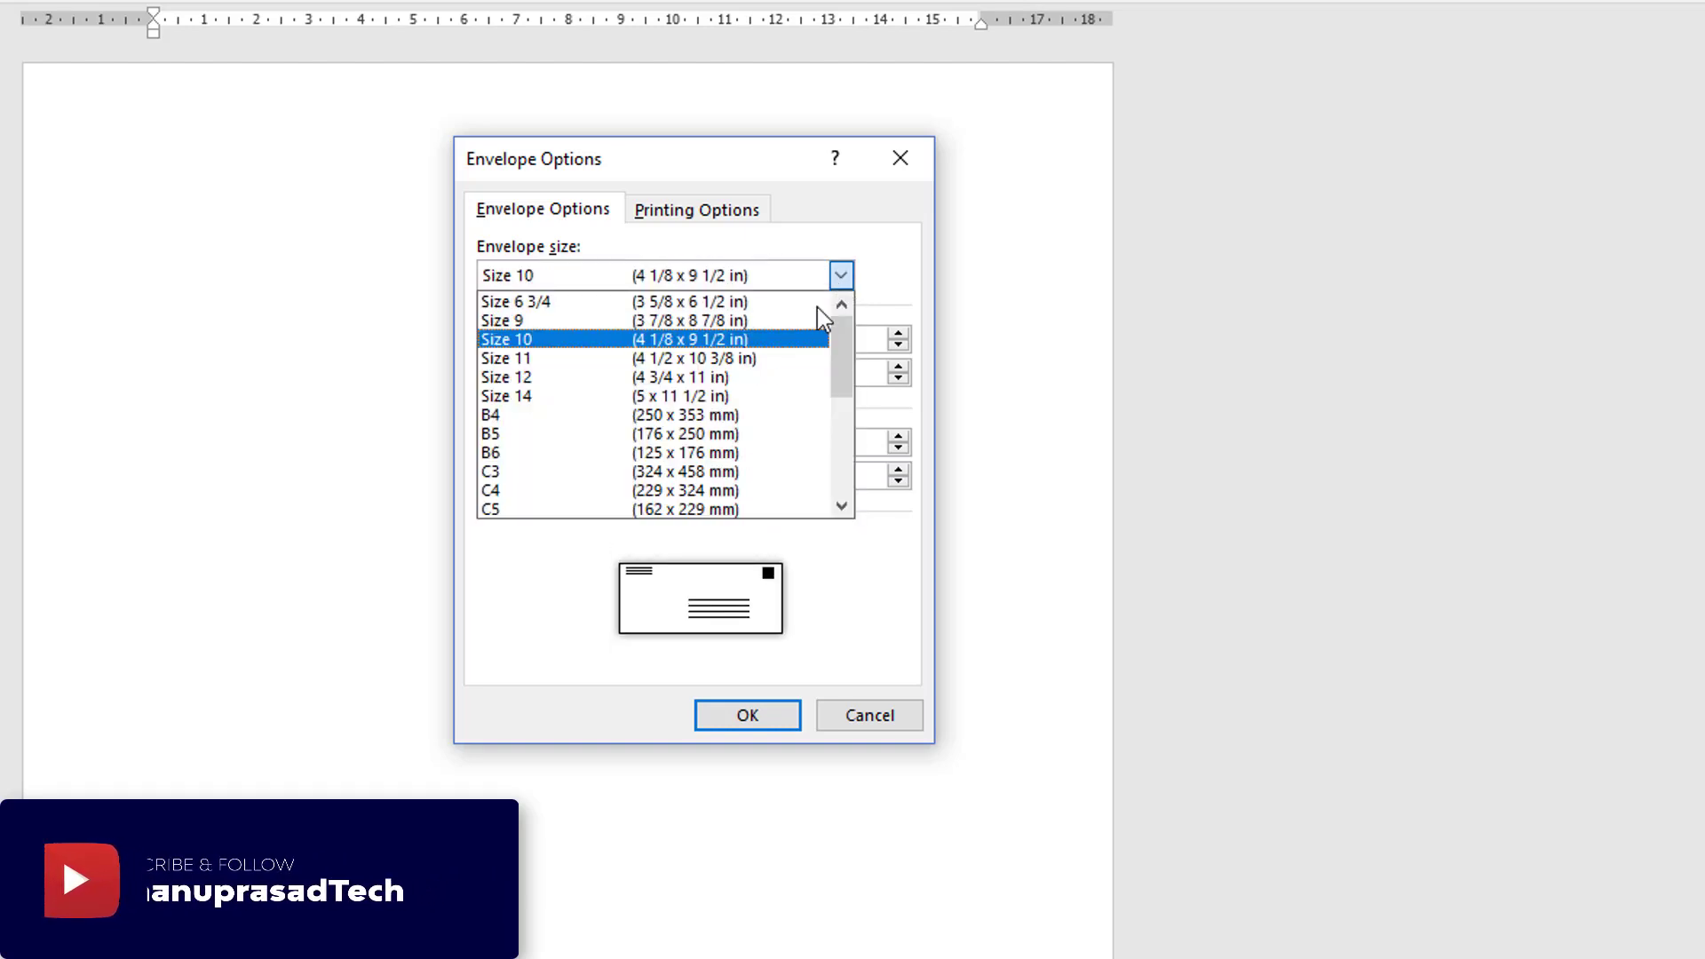
left_click(750, 359)
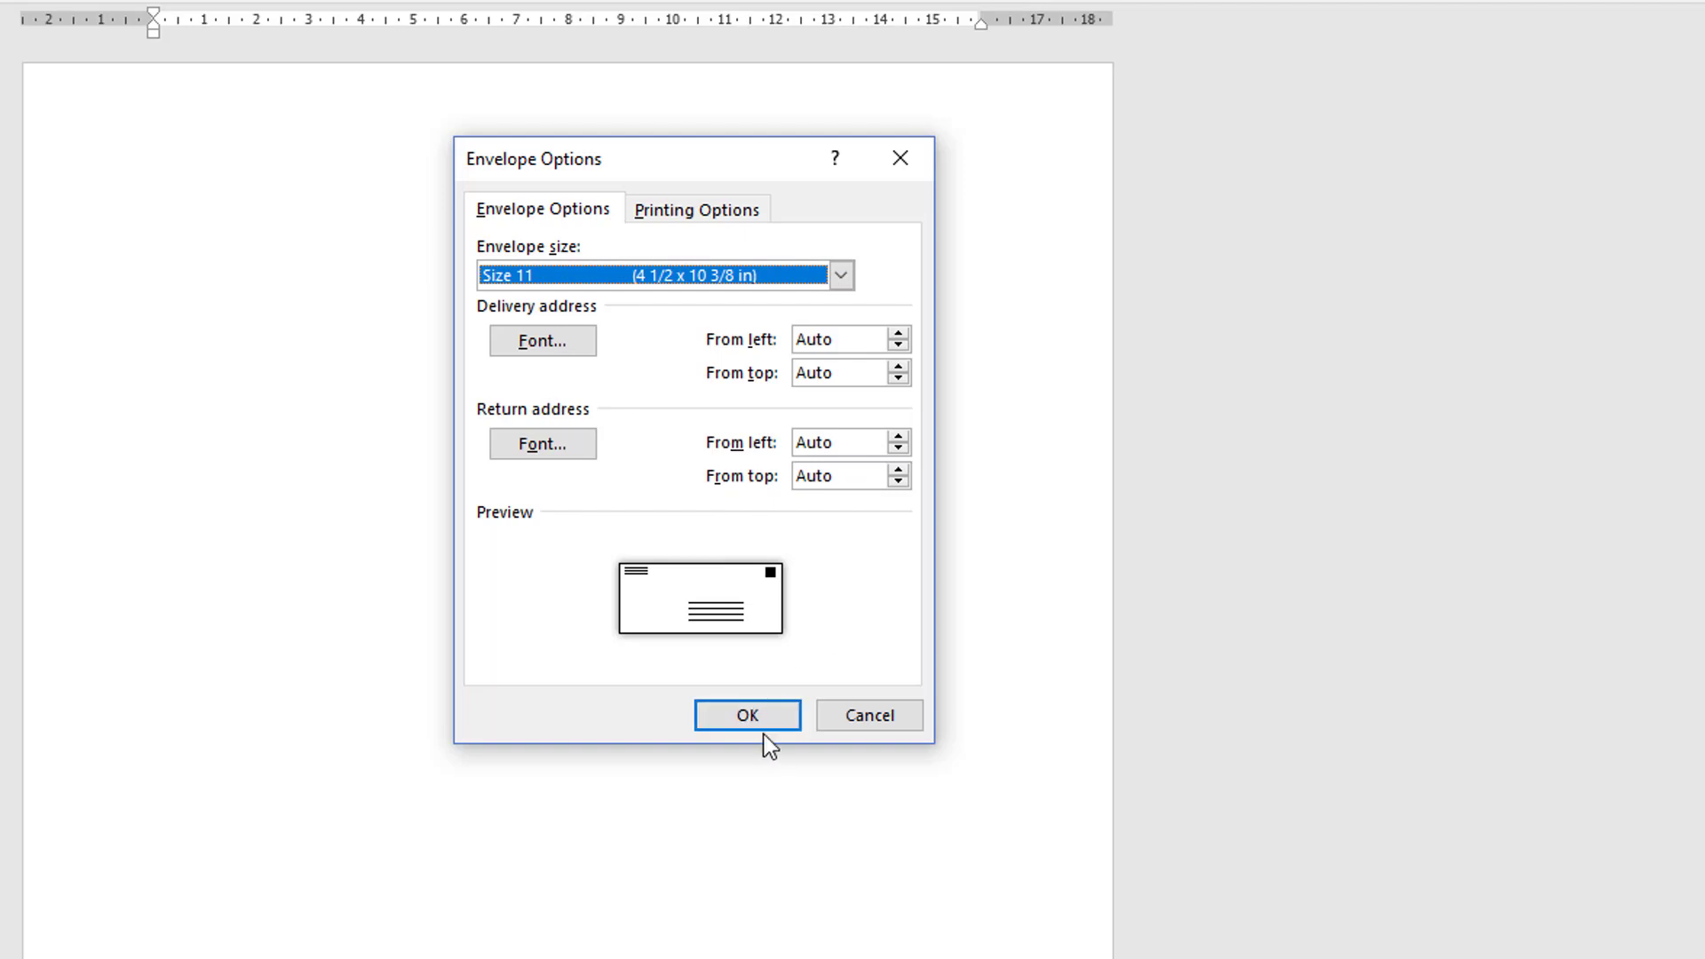
Step: Check the font settings of the delivery and return addresses, leaving them as they are, and accept the envelope options
left_click(526, 351)
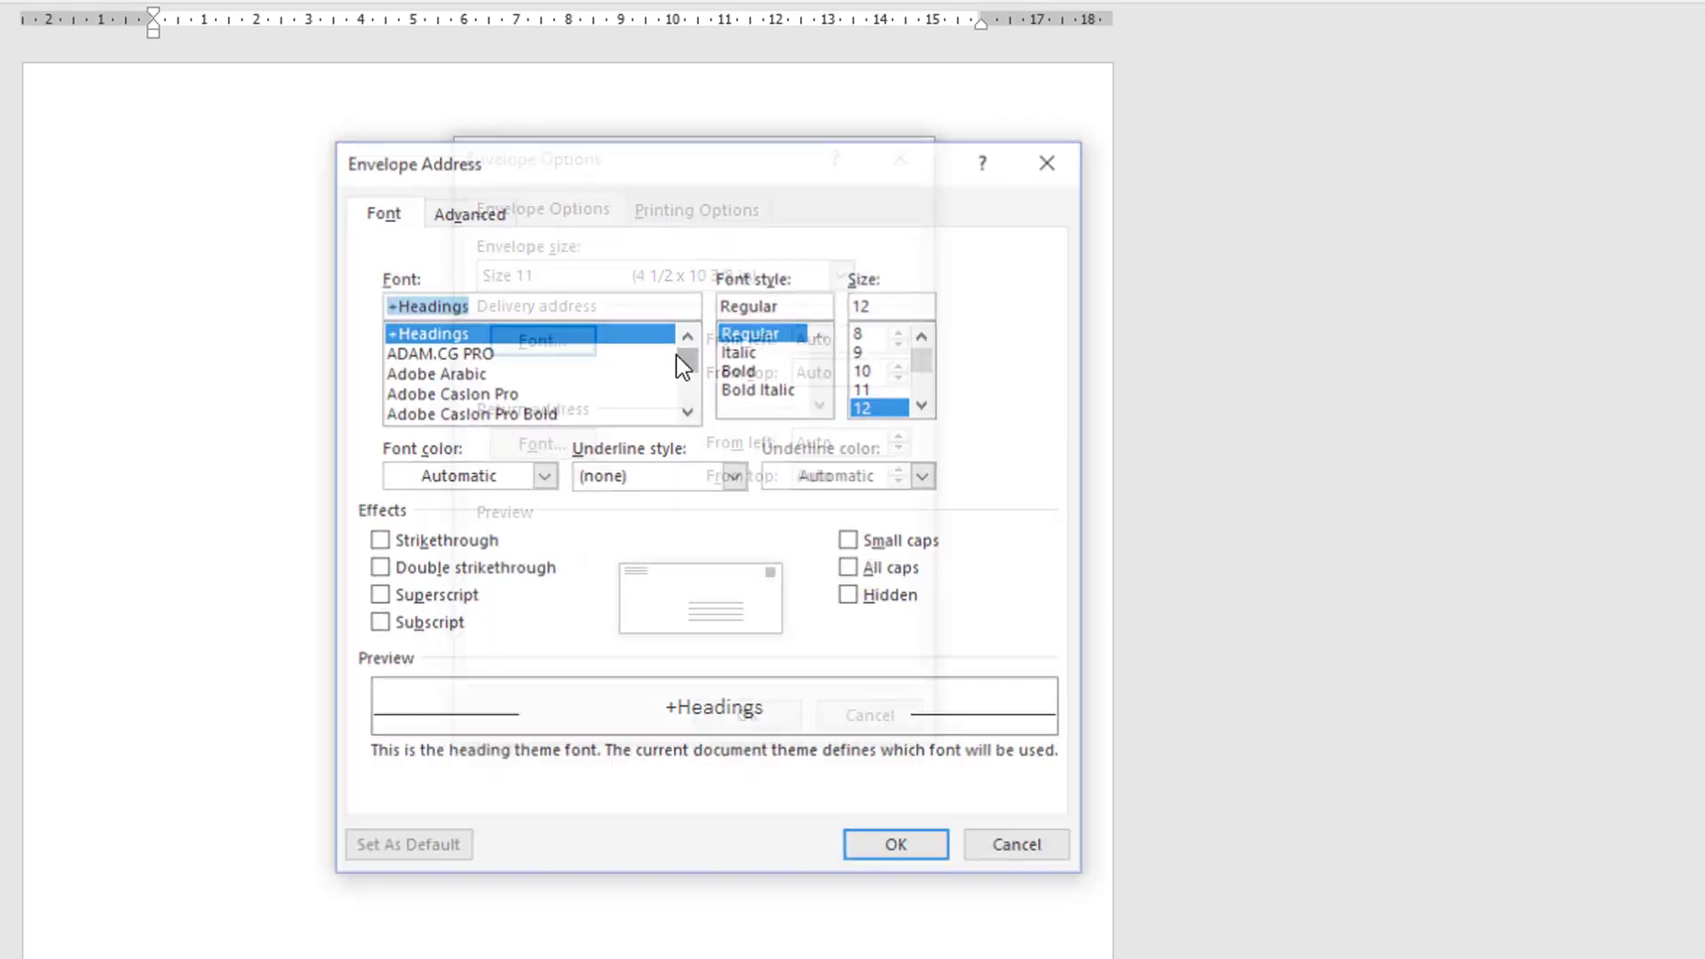
left_click(1048, 162)
left_click(557, 450)
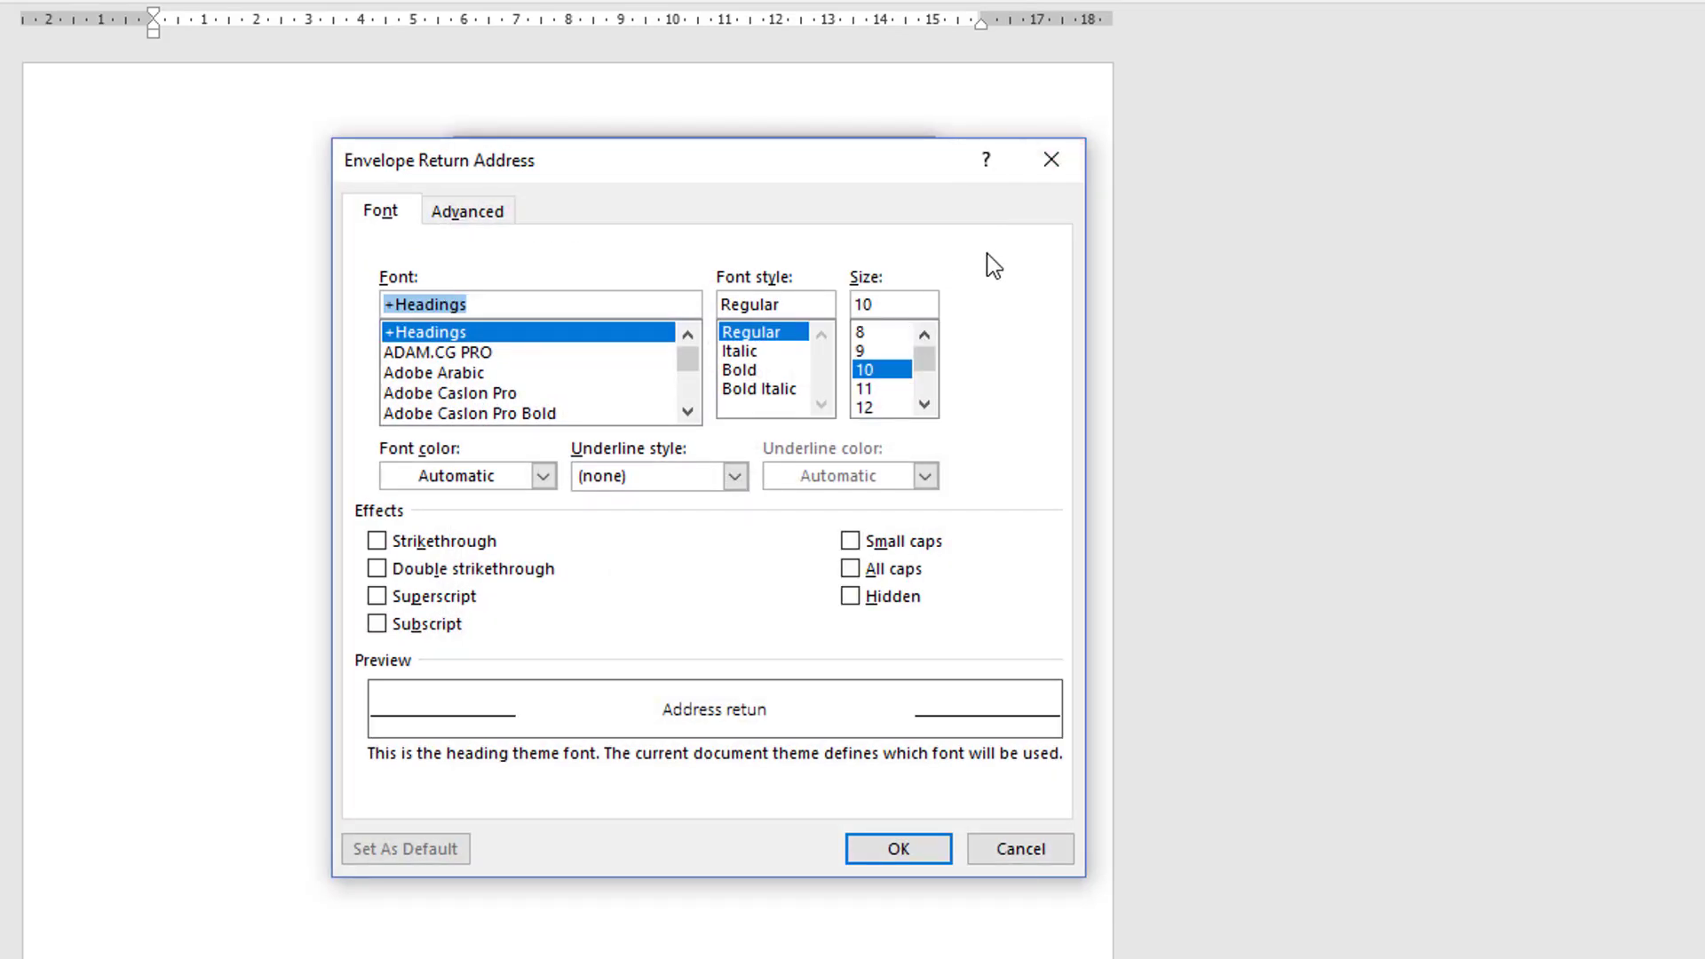
left_click(1048, 162)
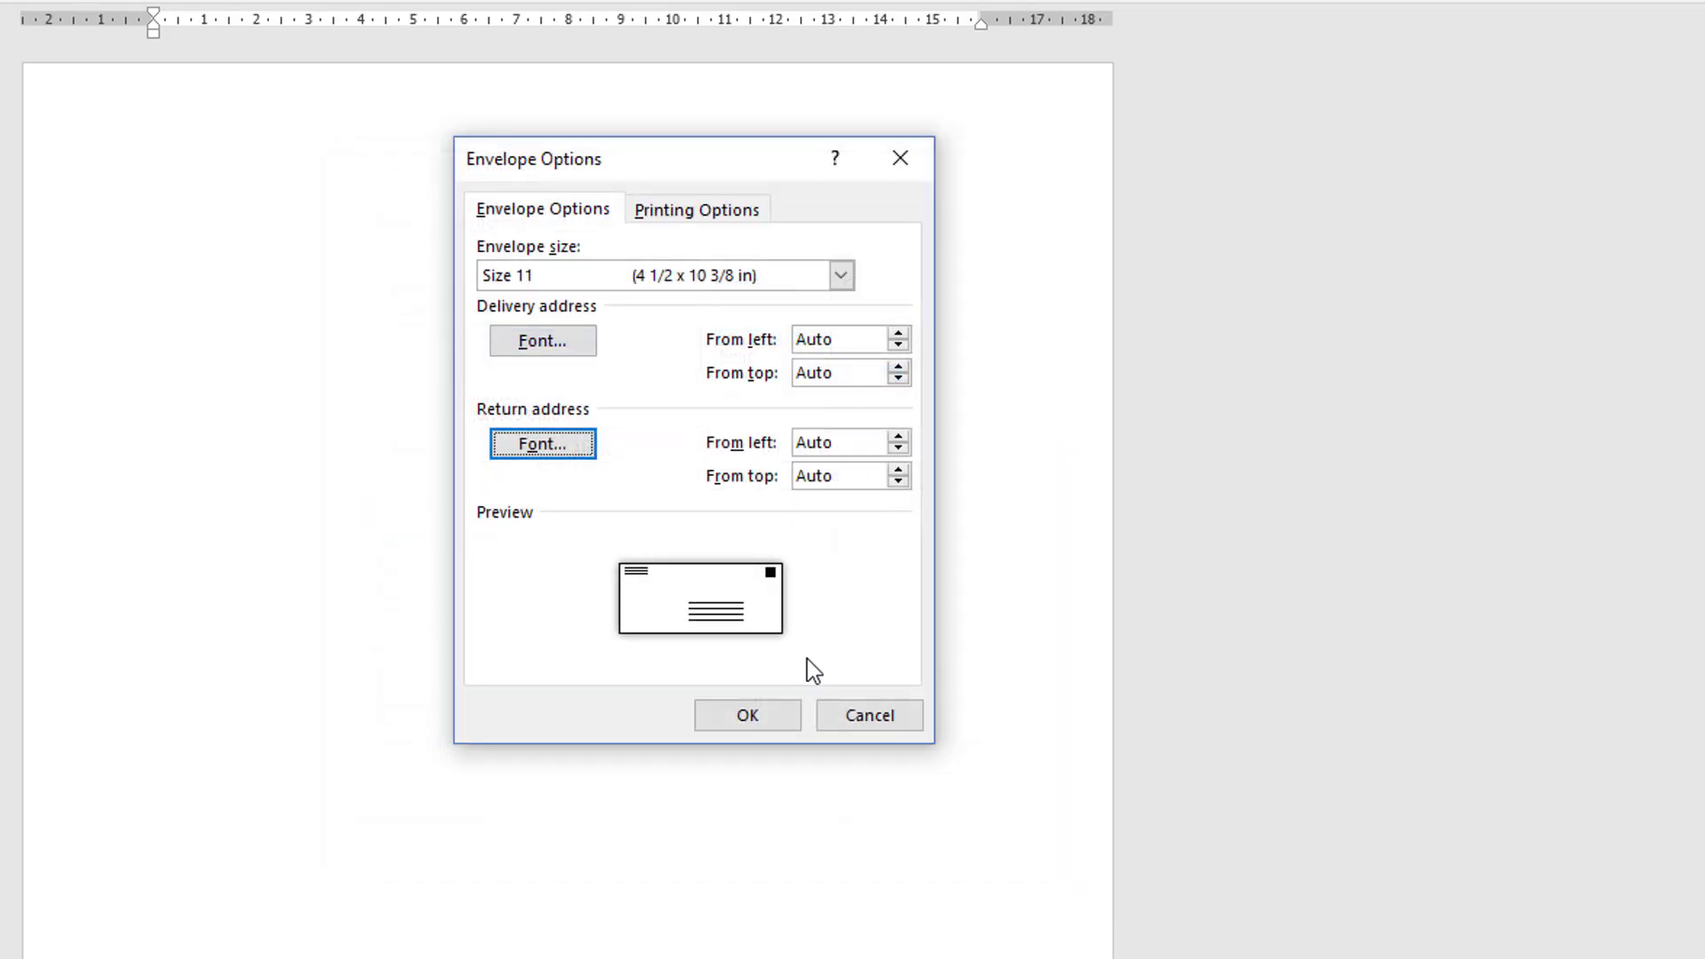
left_click(748, 716)
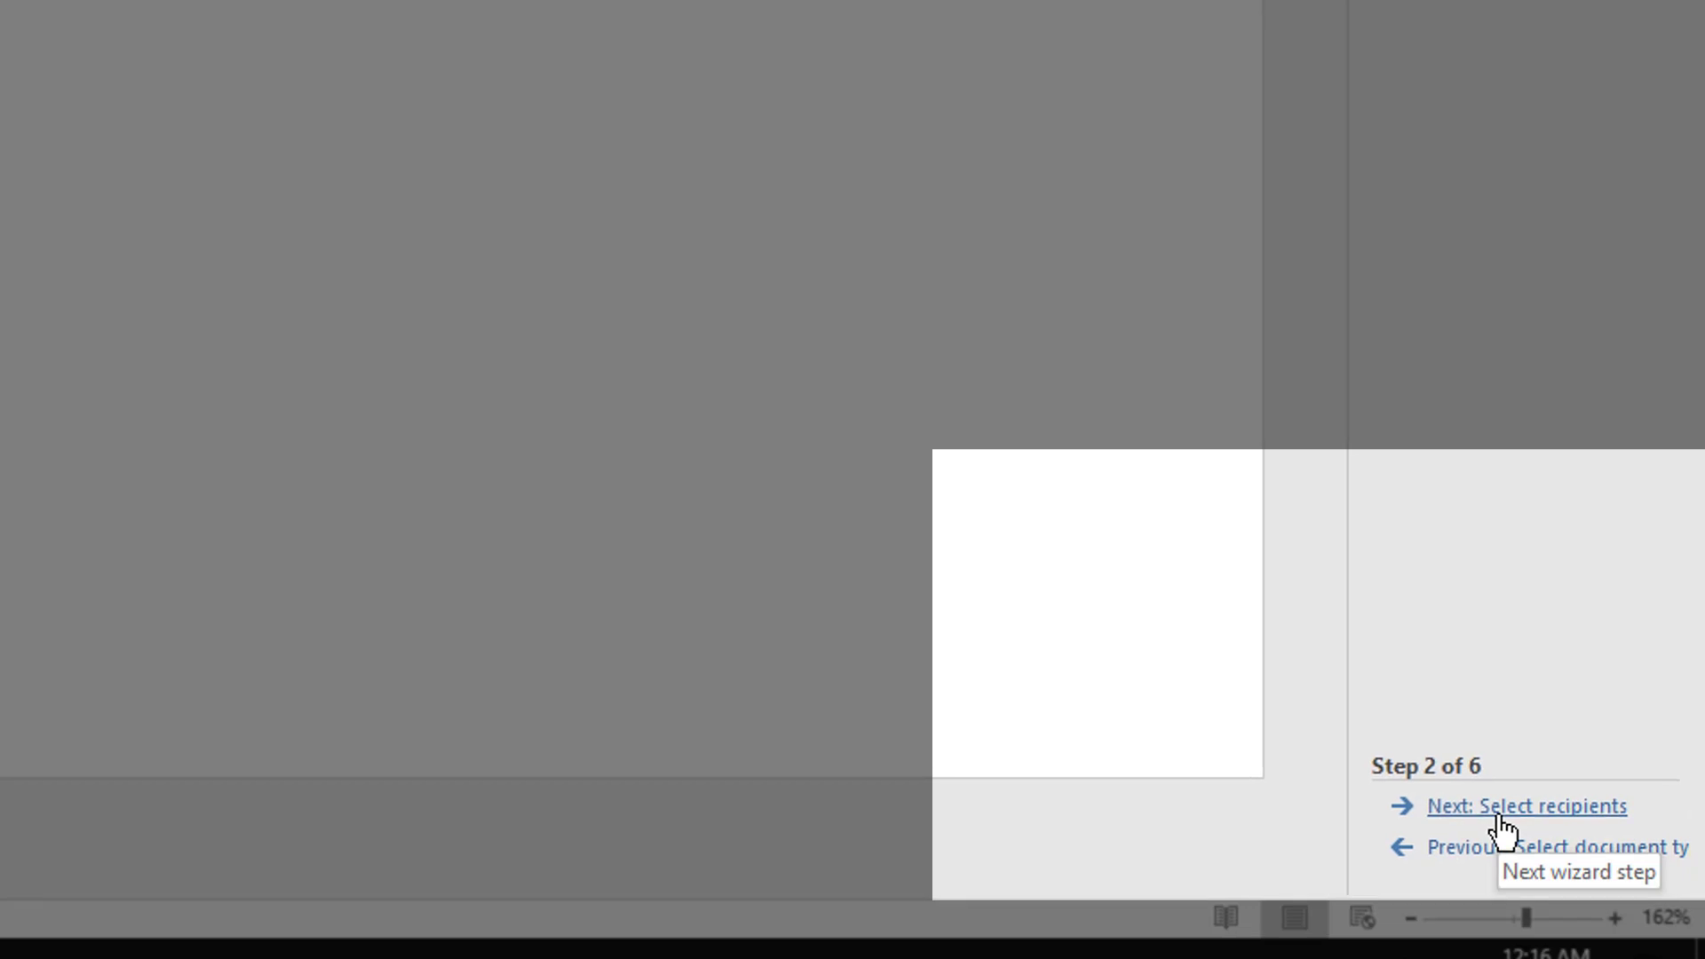
Step: Continue to recipient selection and load the Worksheet$ table of Letter Address.xls as the existing list, with first row as column headers
left_click(1501, 808)
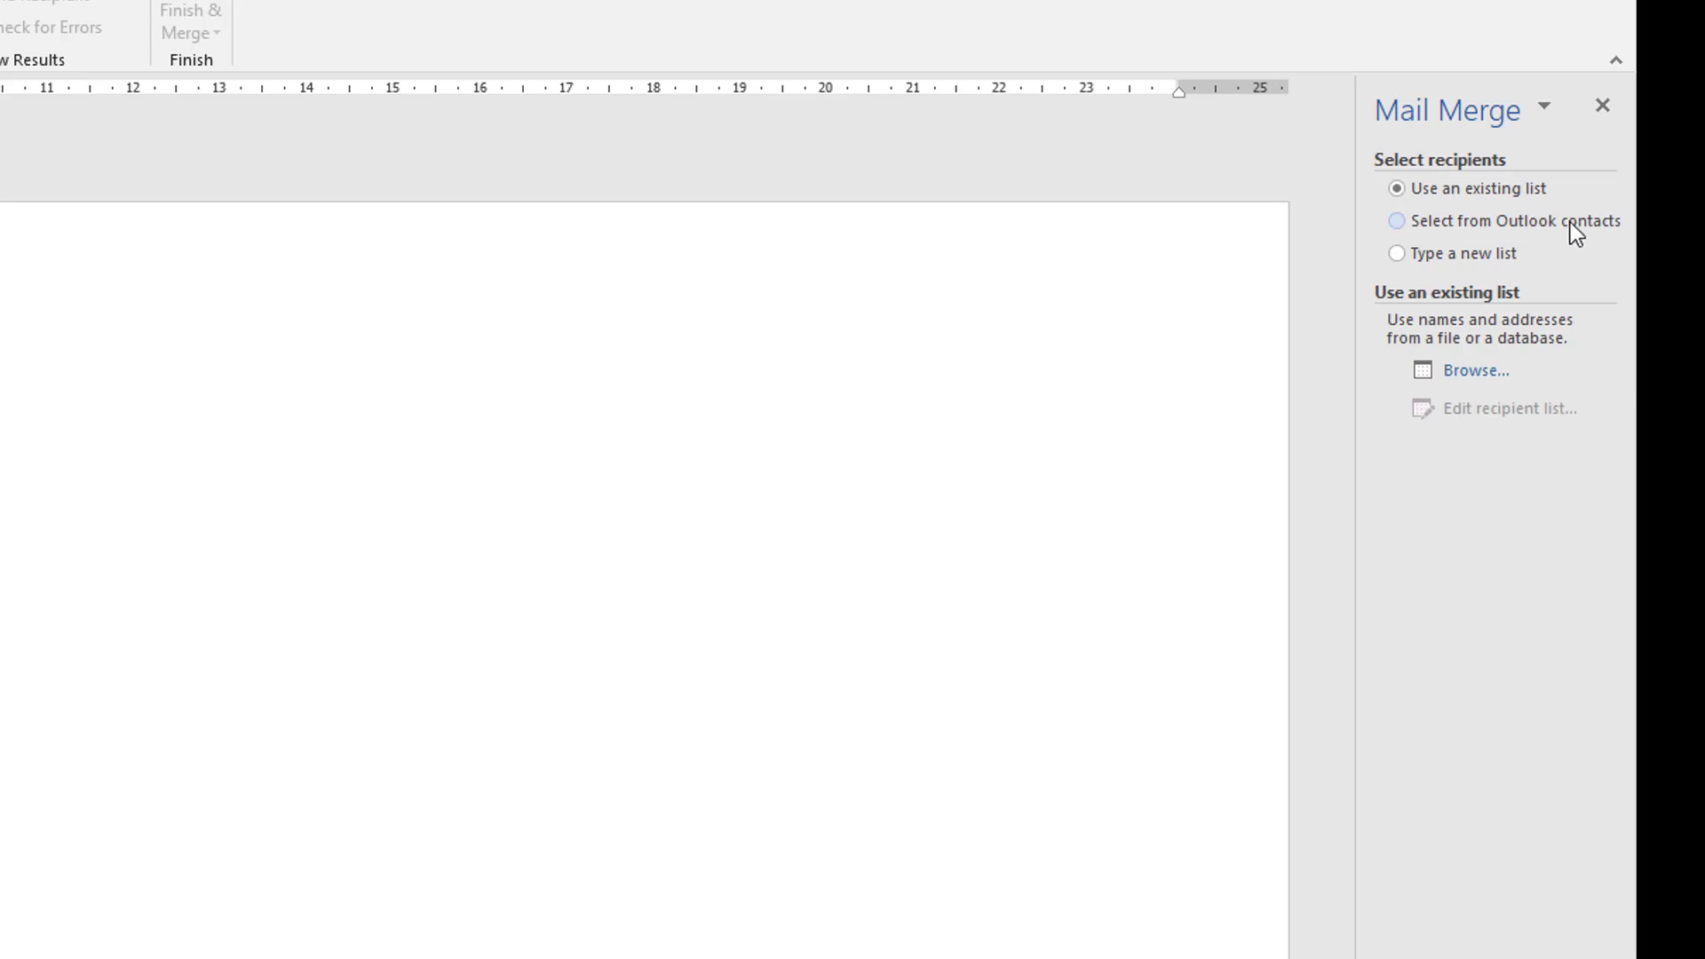
left_click(1478, 384)
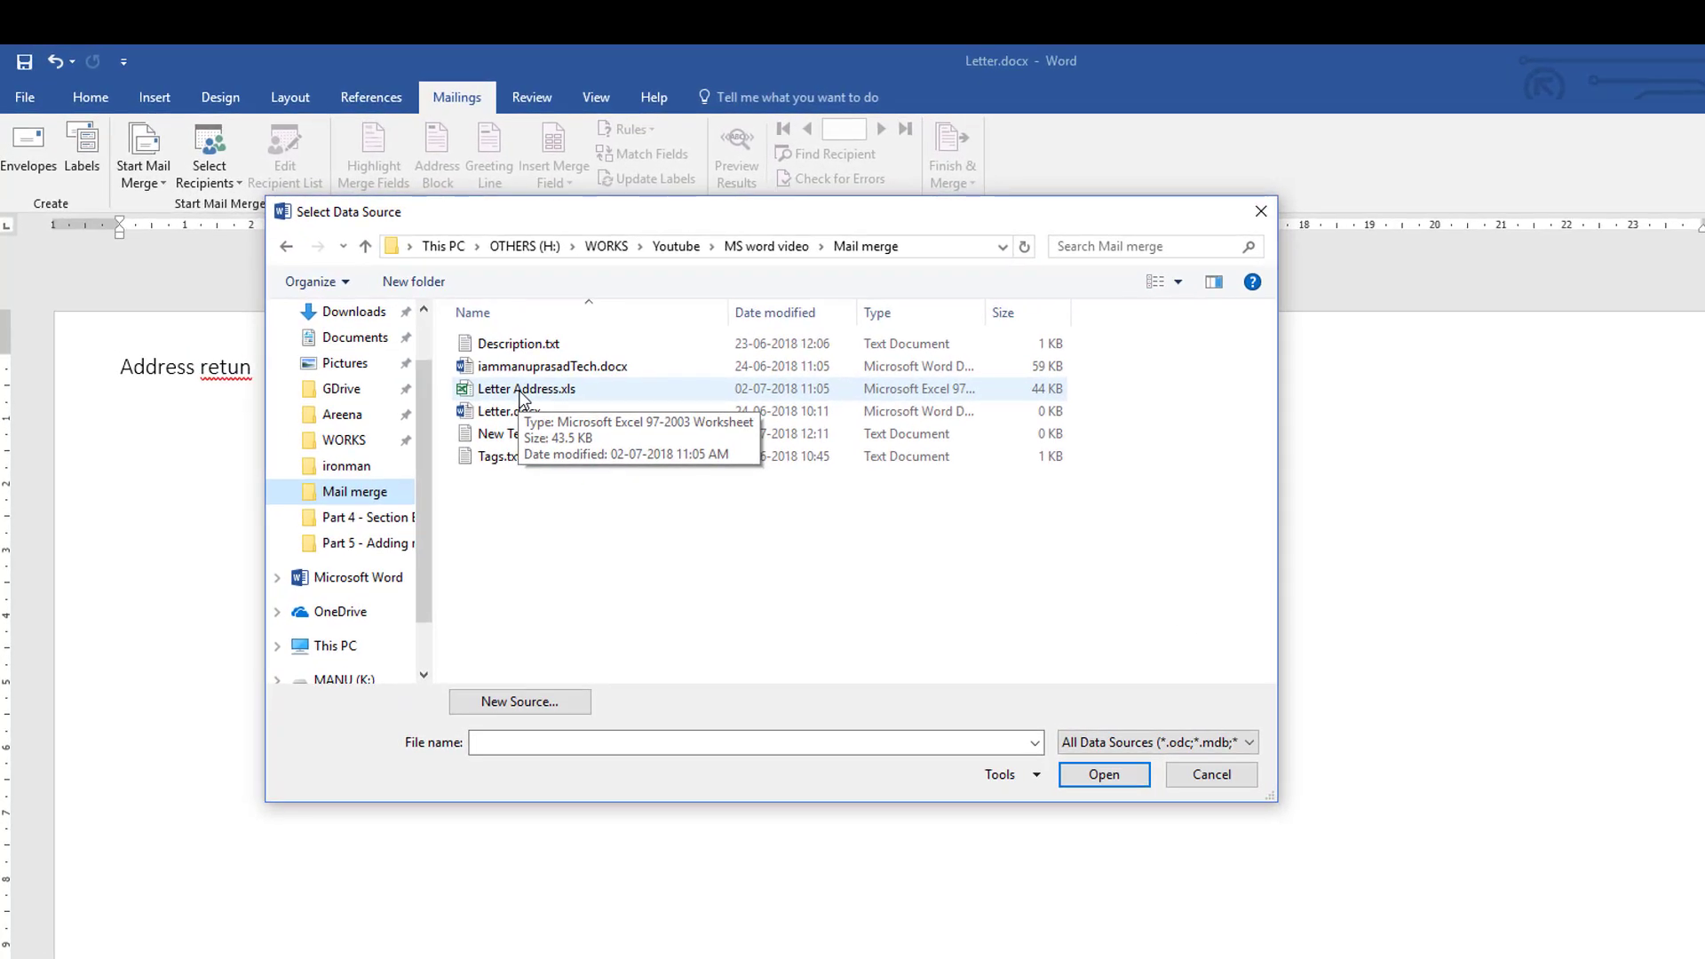
left_click(421, 318)
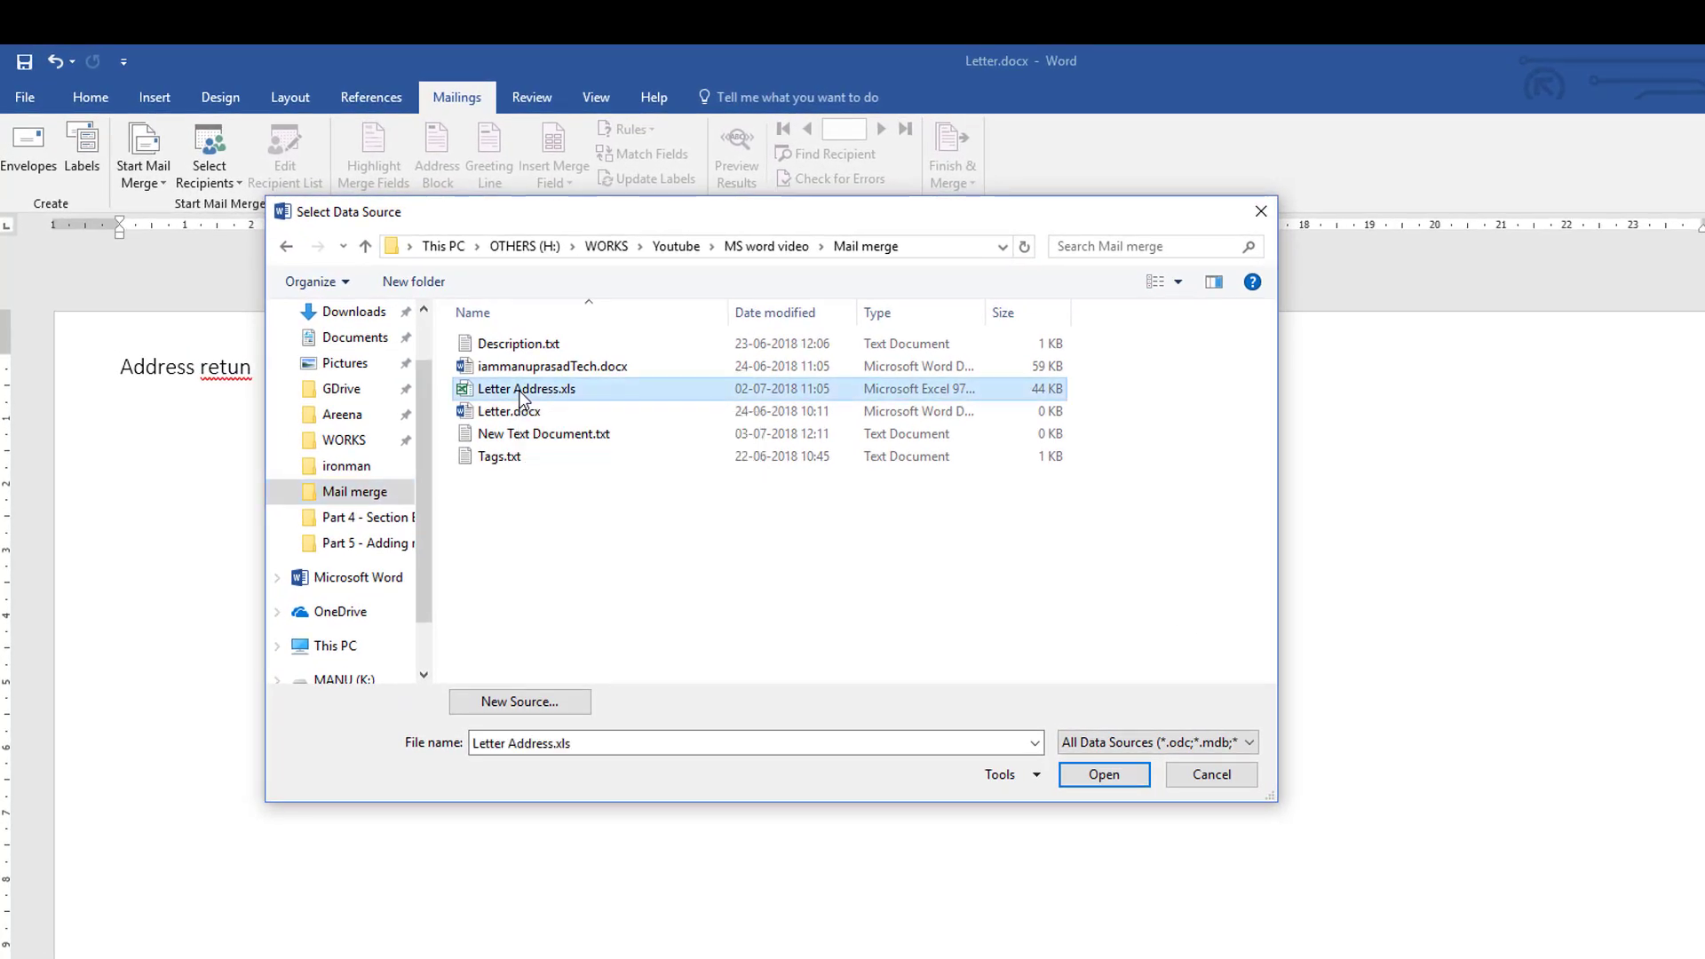
left_click(1101, 777)
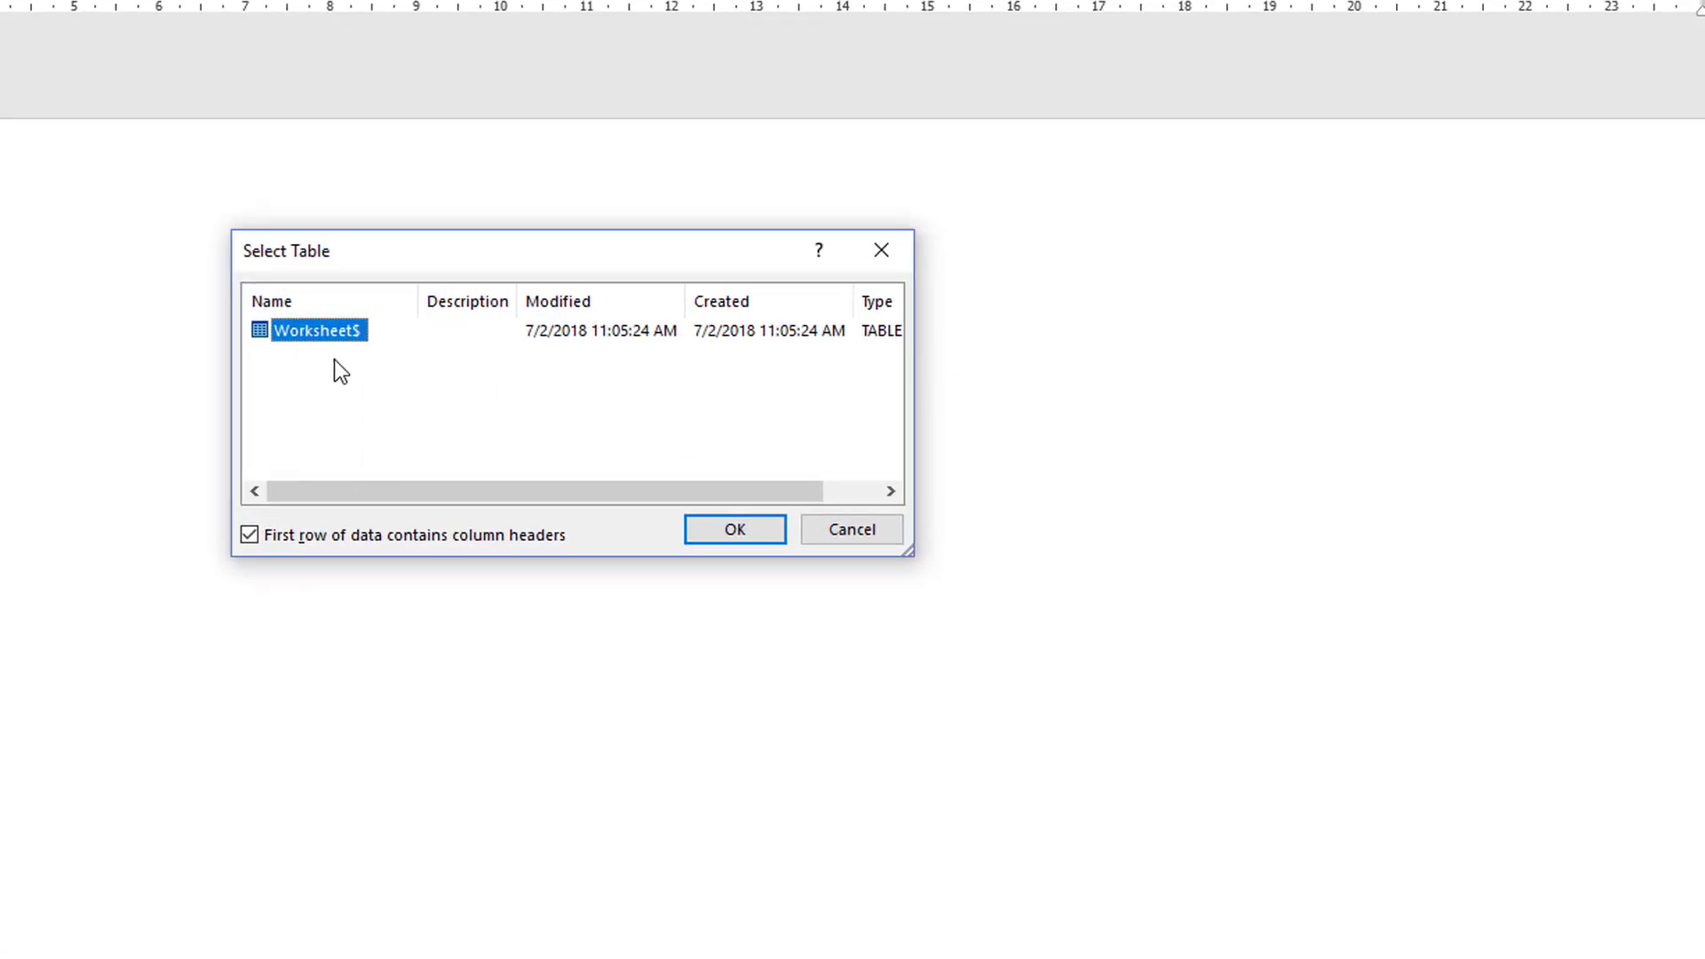
left_click(752, 531)
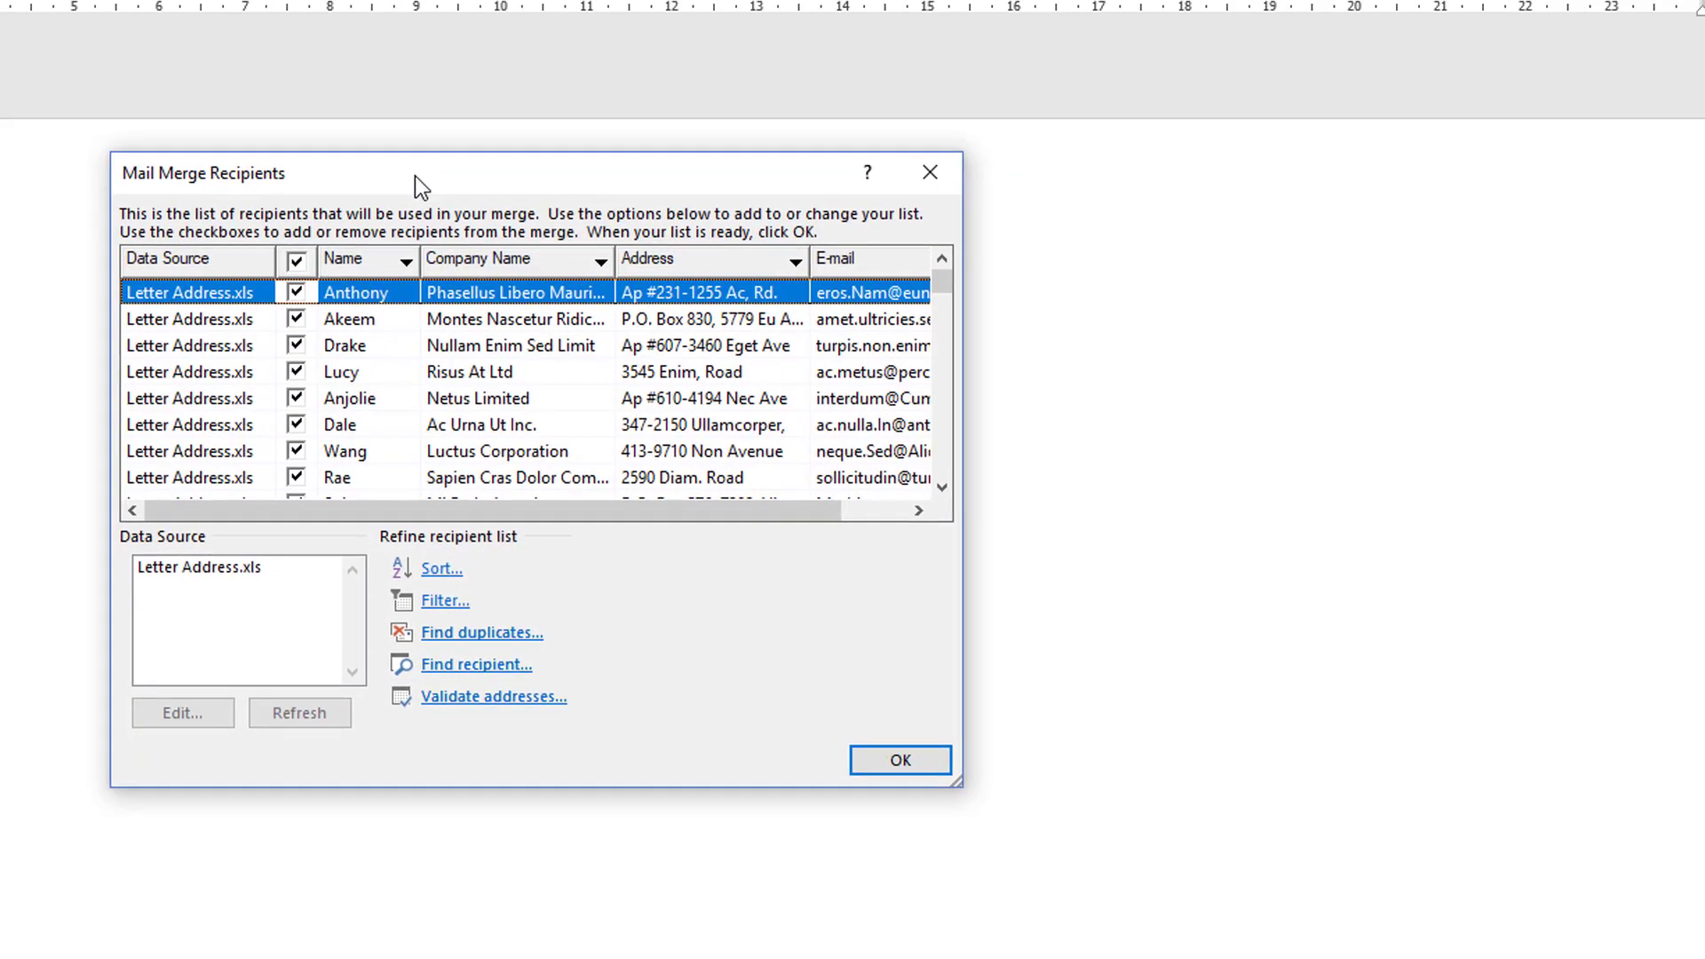
Step: Look through the mail merge recipient list, examining its names, company names, addresses and e-mail columns
left_click_drag(414, 176, 409, 172)
scroll(476, 403, "down", 5)
scroll(476, 404, "up", 5)
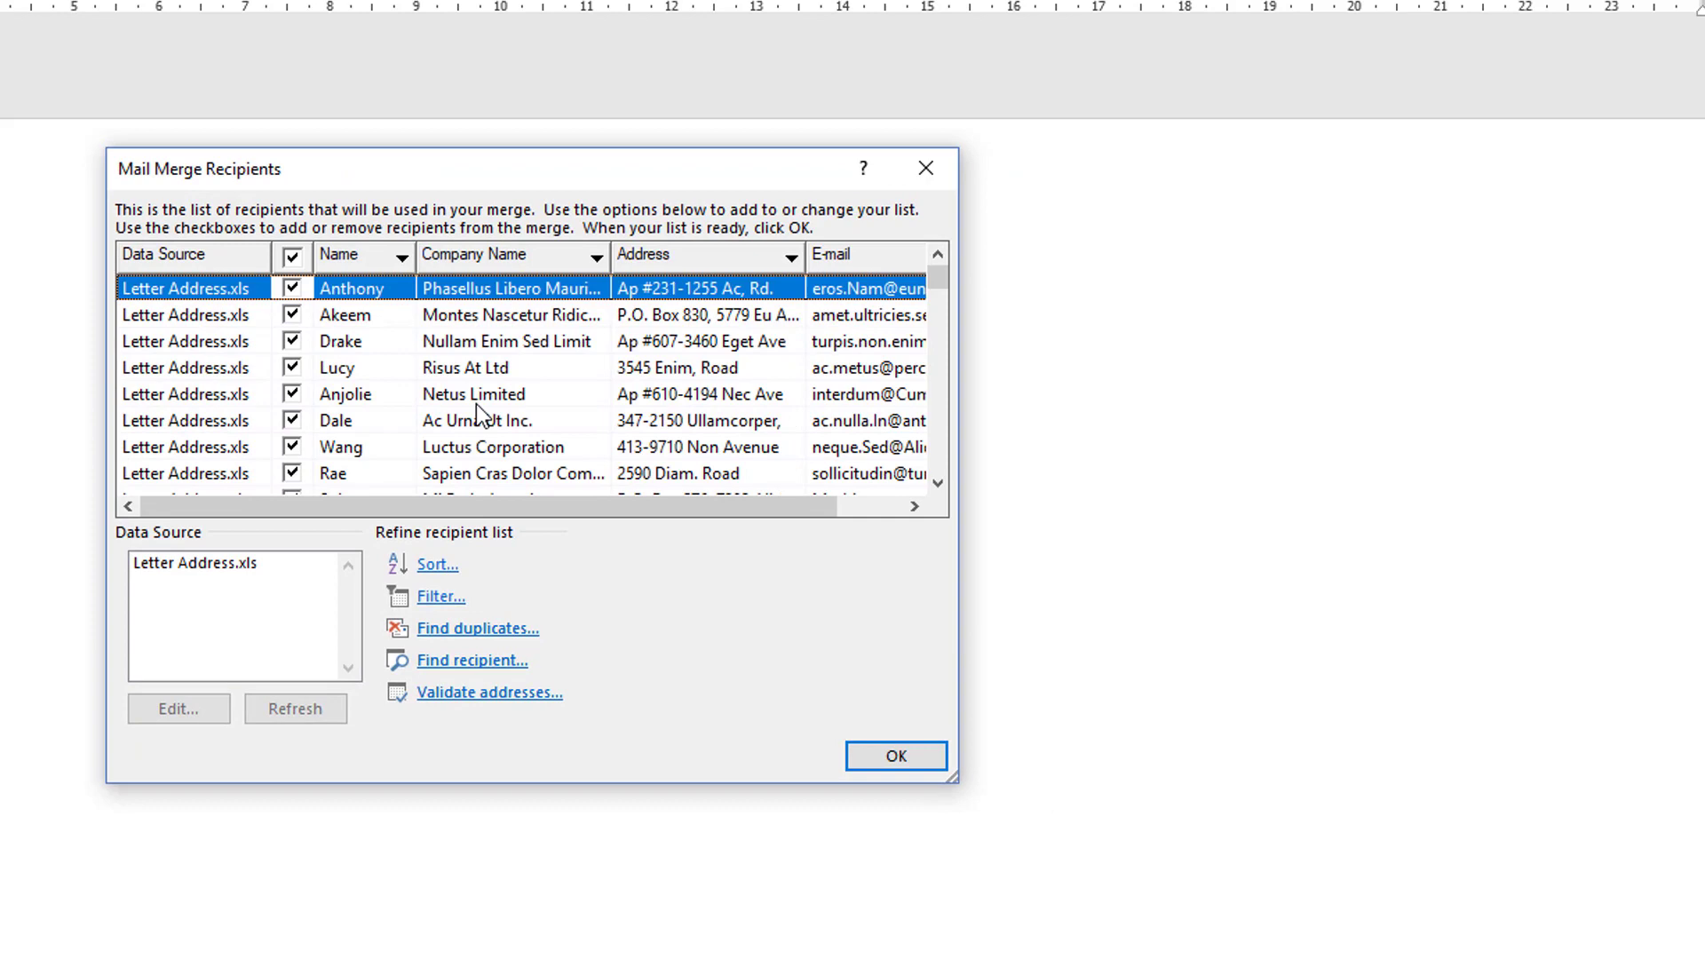
scroll(478, 416, "down", 5)
scroll(478, 415, "up", 5)
left_click_drag(778, 507, 813, 511)
scroll(539, 370, "down", 3)
scroll(537, 365, "up", 3)
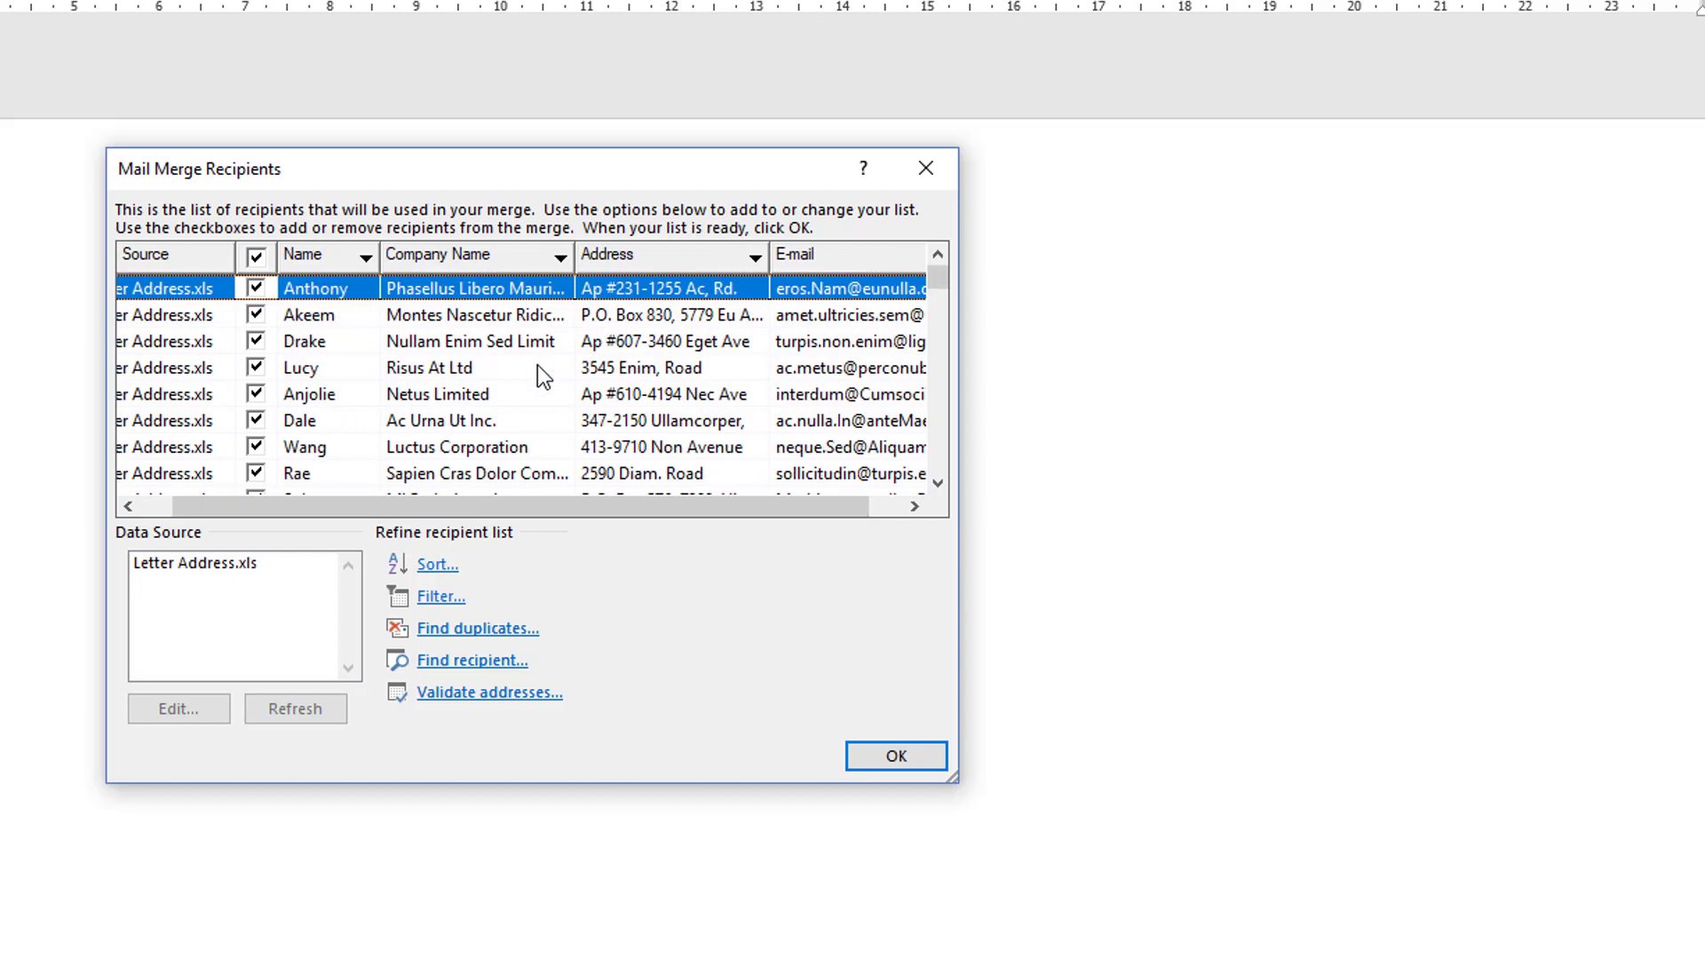
scroll(441, 368, "down", 2)
scroll(441, 368, "up", 2)
scroll(449, 330, "down", 4)
scroll(449, 329, "up", 4)
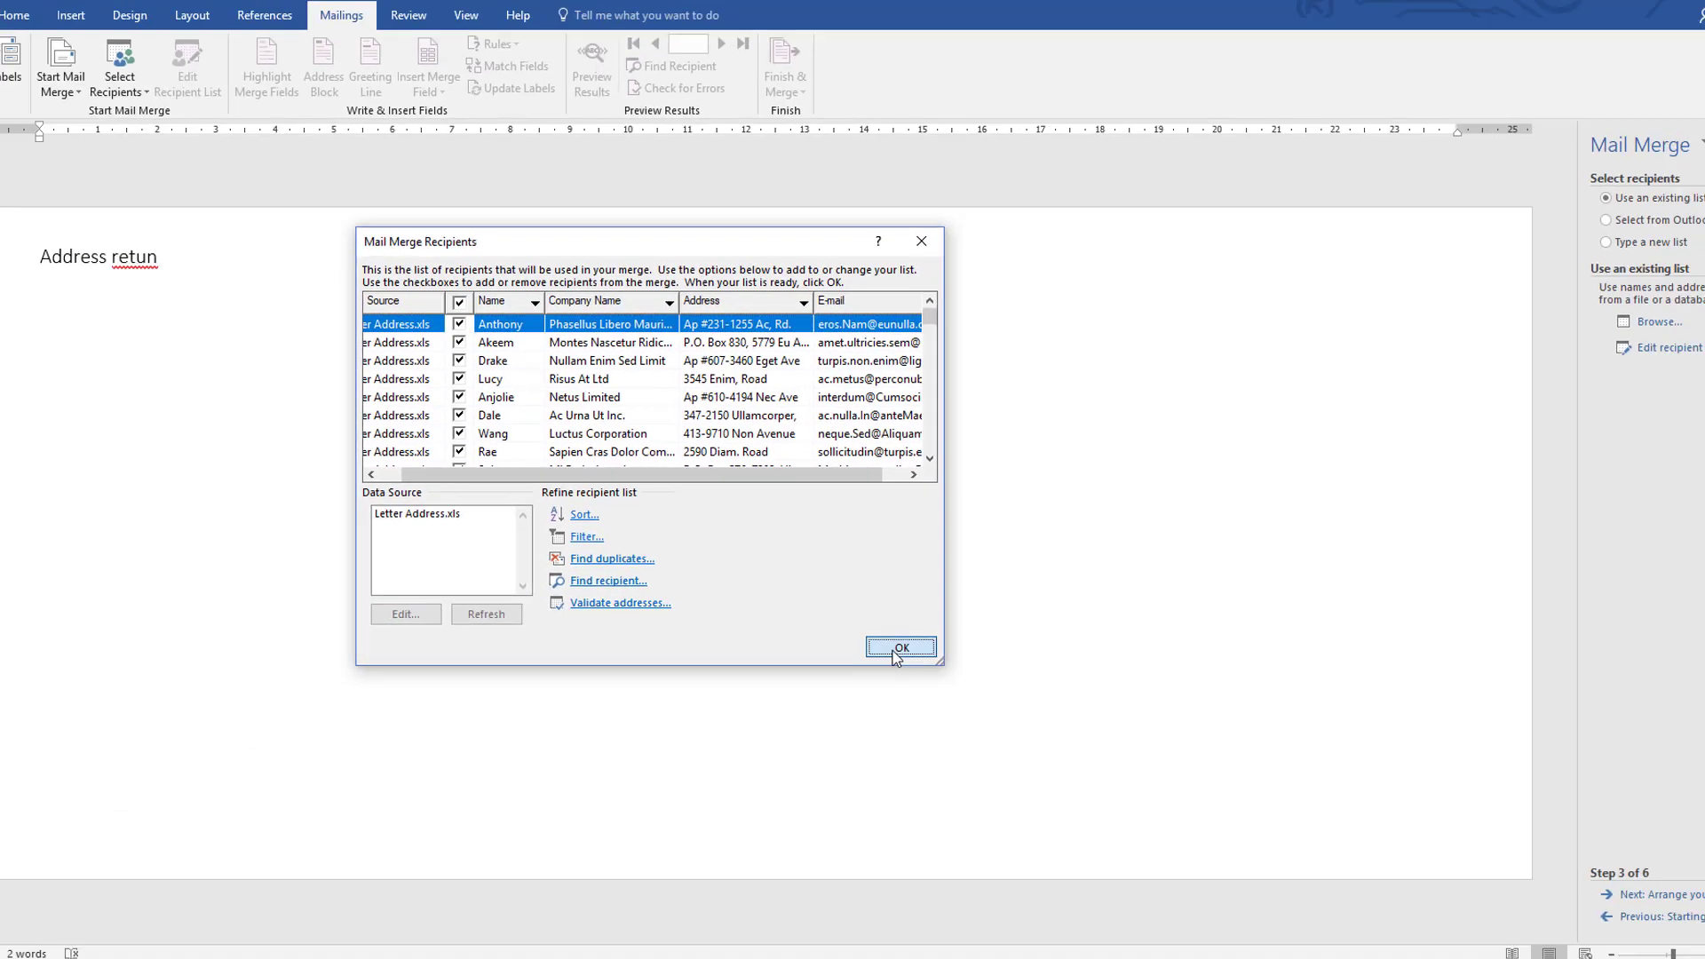
Step: Accept the full recipient list and continue to arranging the envelope
left_click(879, 762)
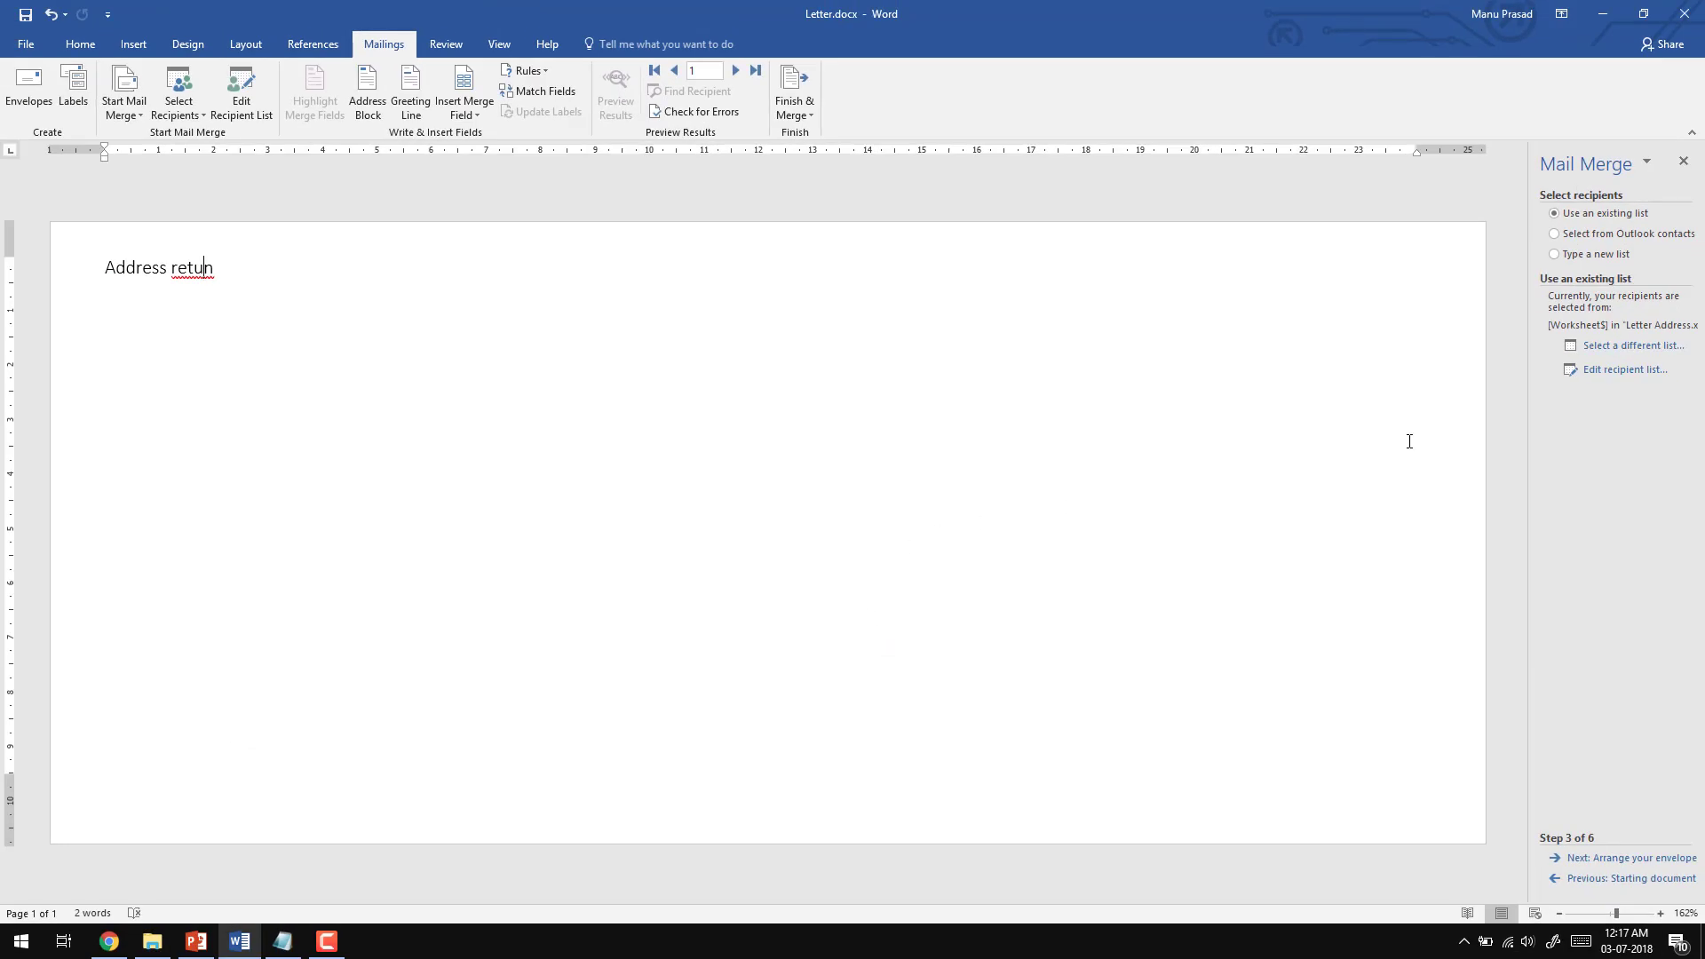
left_click(1618, 859)
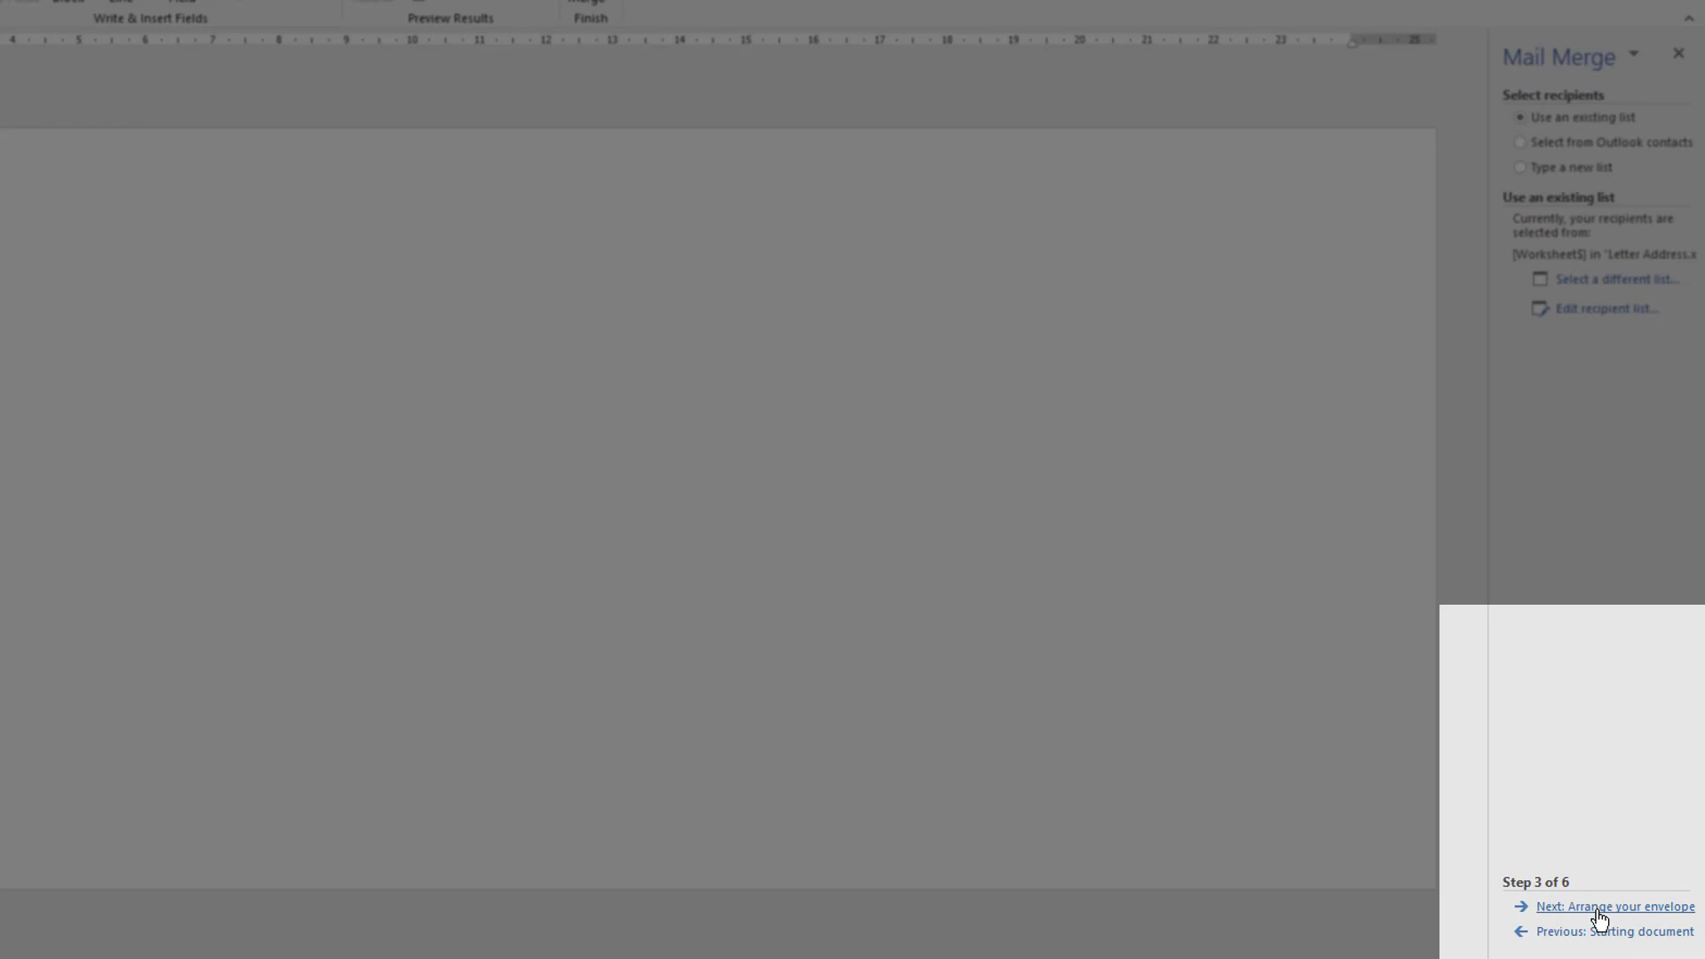
left_click(1599, 908)
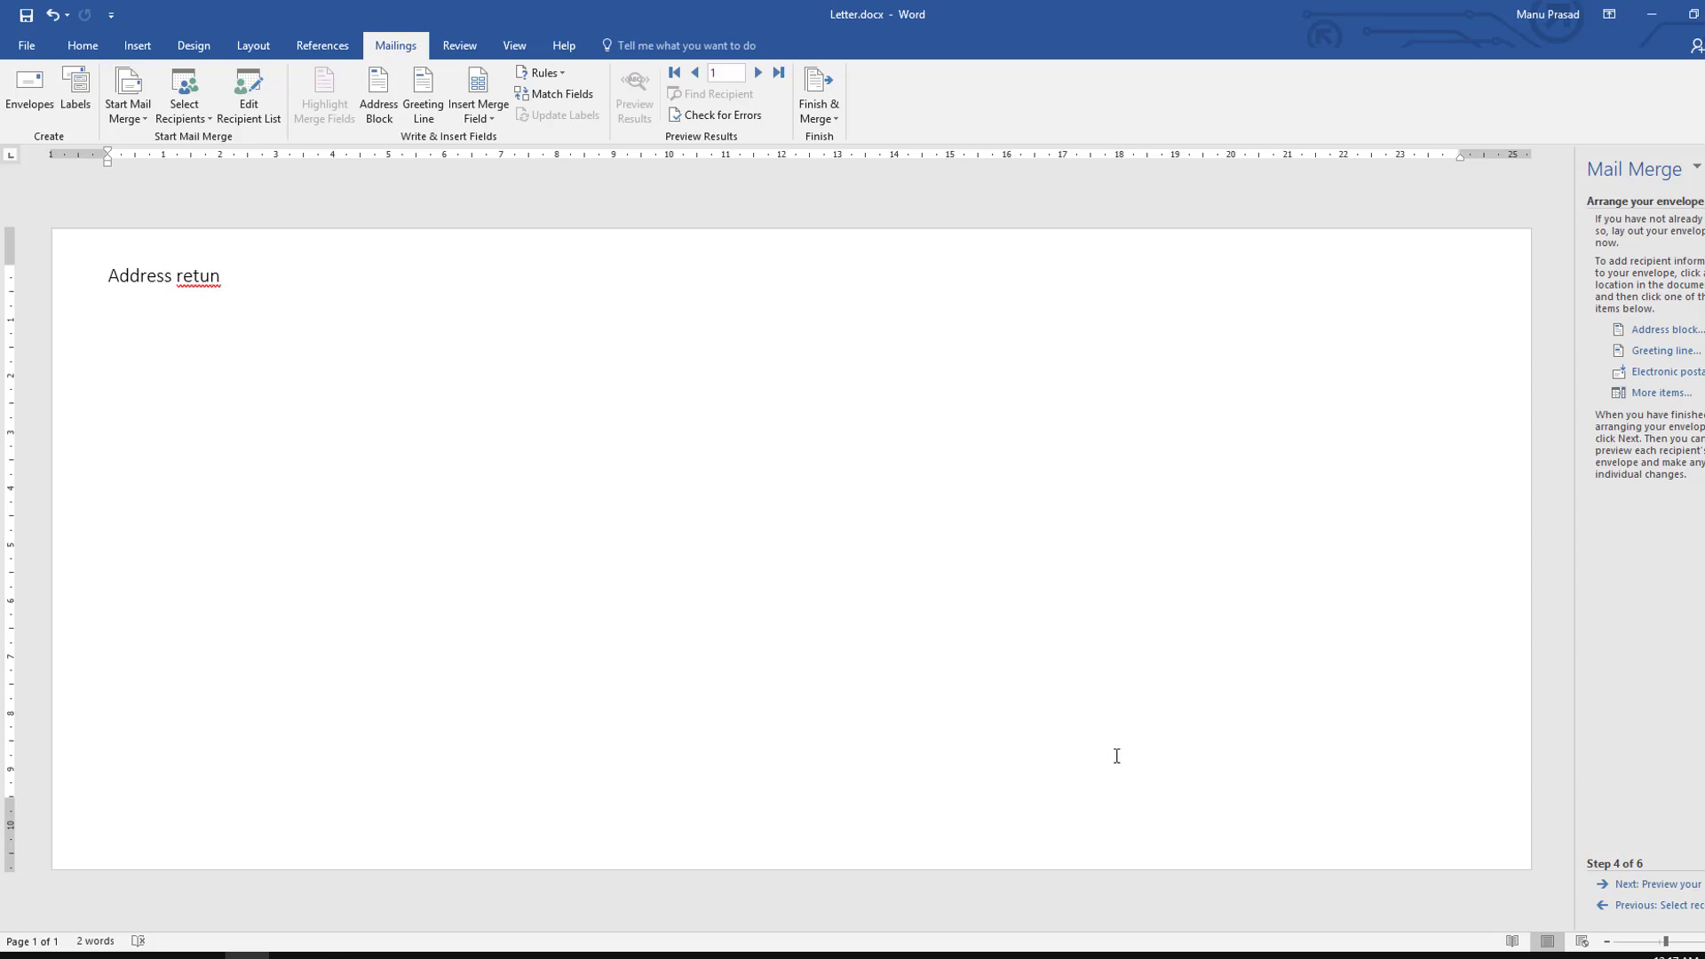
Step: Enter "To" in the delivery address box in the lower middle of the envelope
left_click(871, 669)
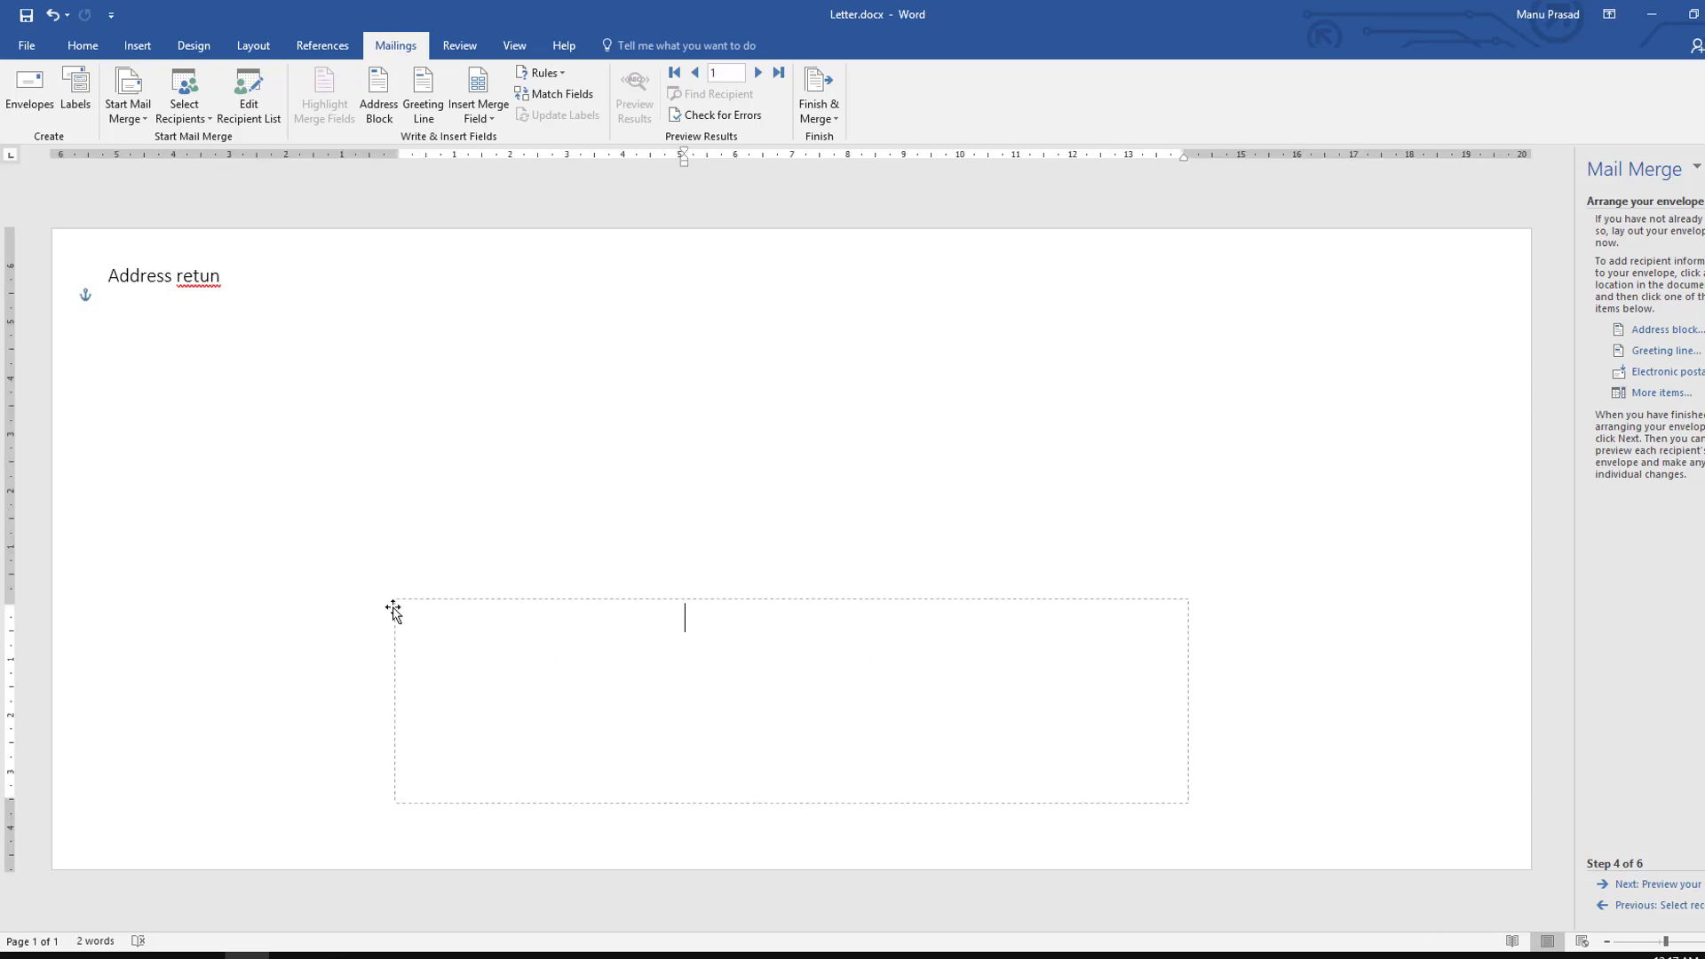
left_click(128, 280)
left_click(524, 636)
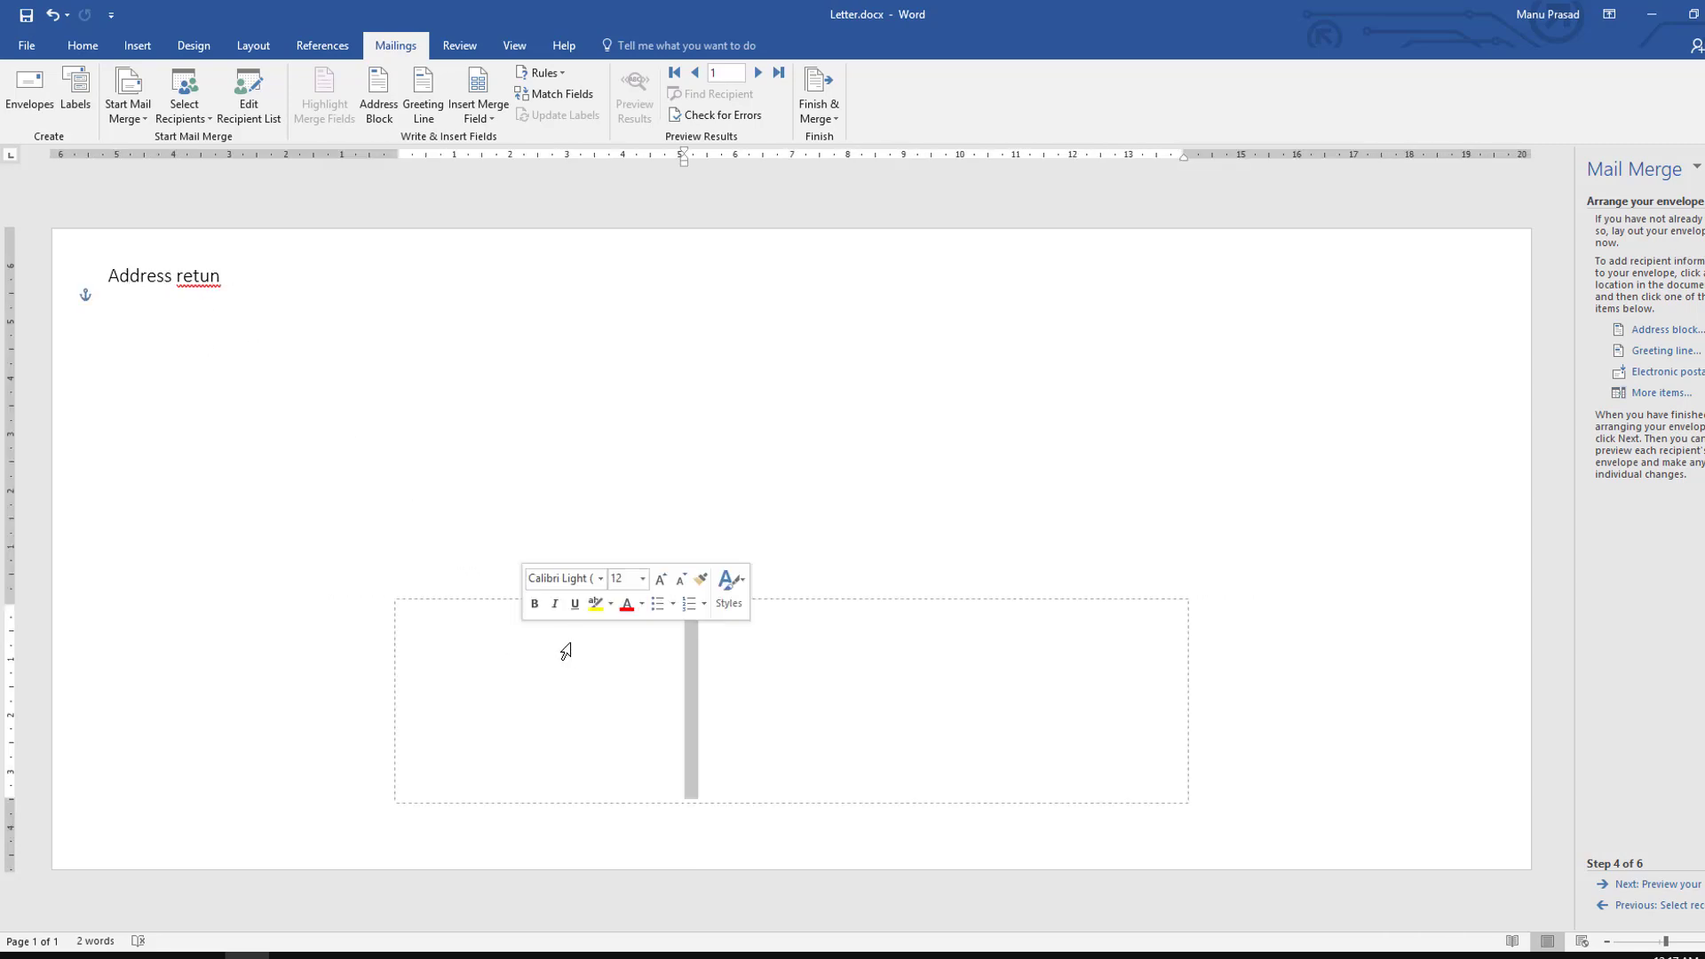
left_click(686, 625)
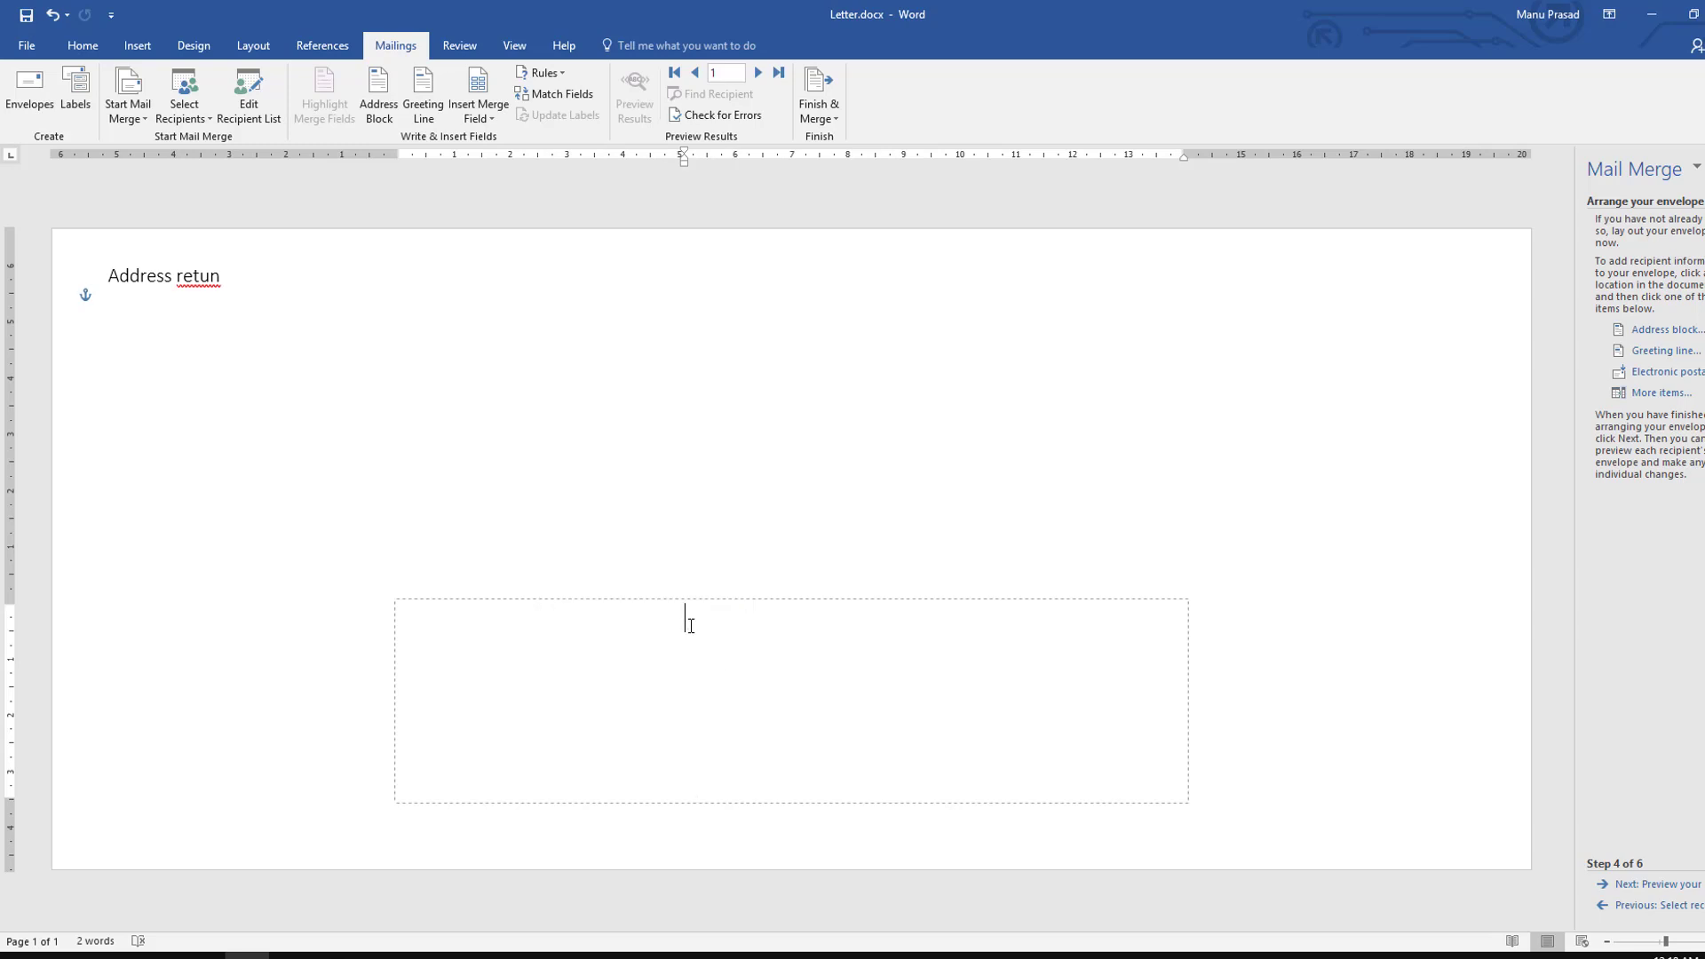
left_click(164, 276)
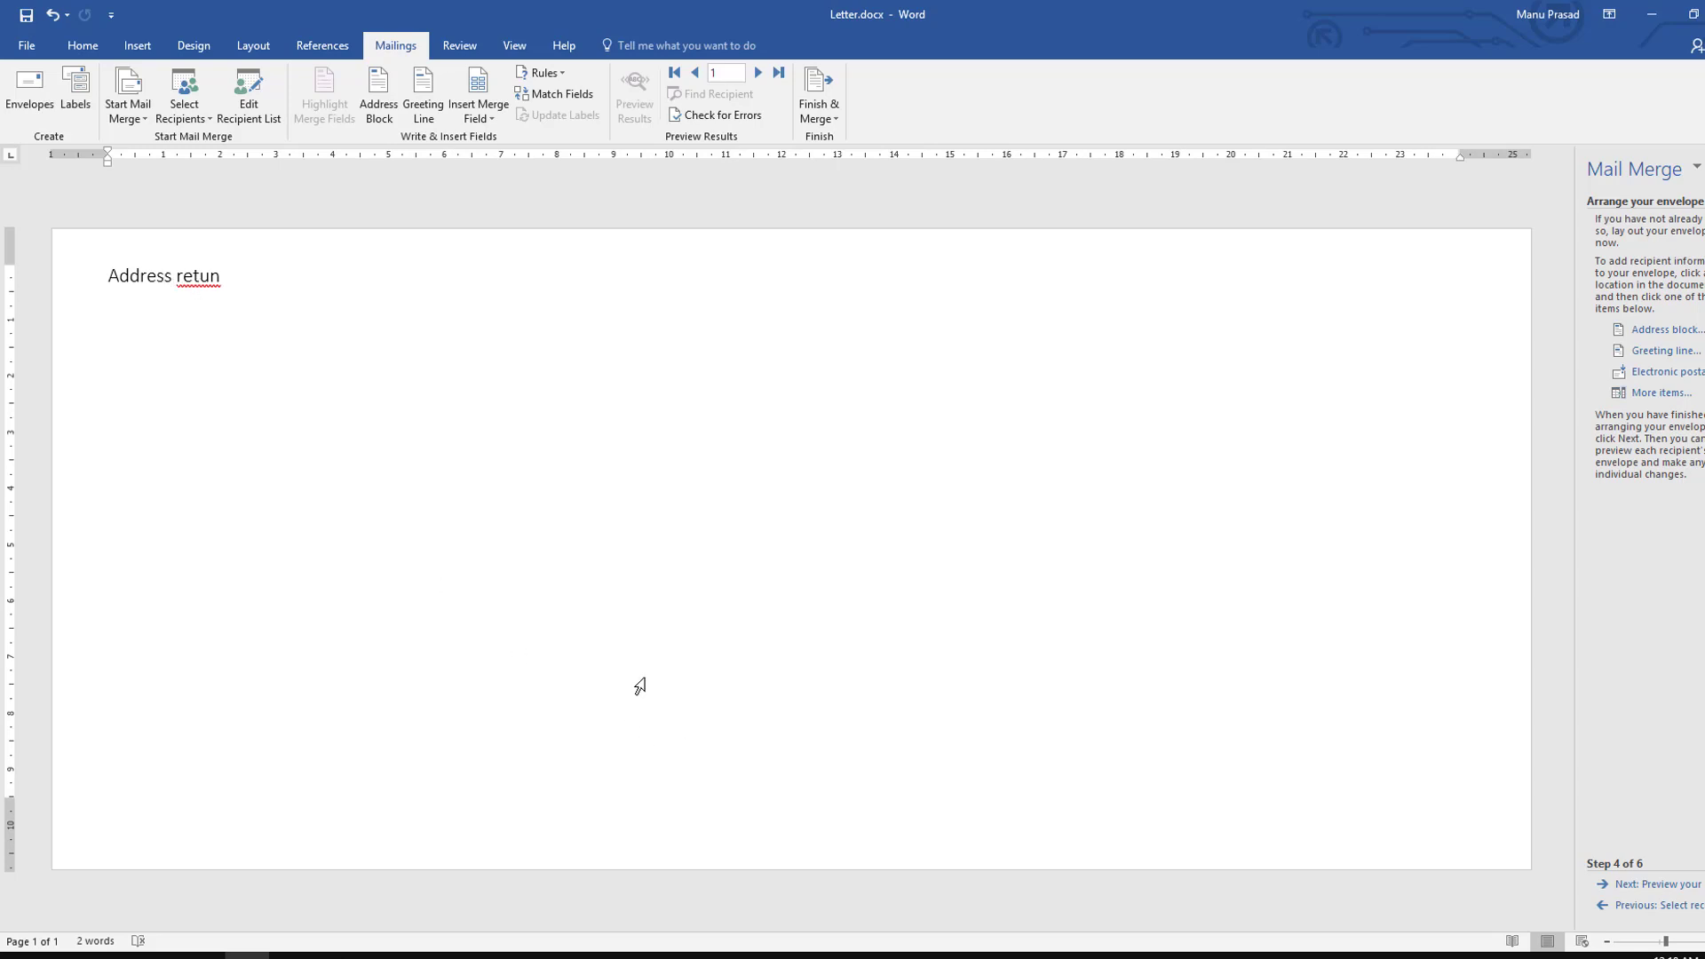
left_click(689, 666)
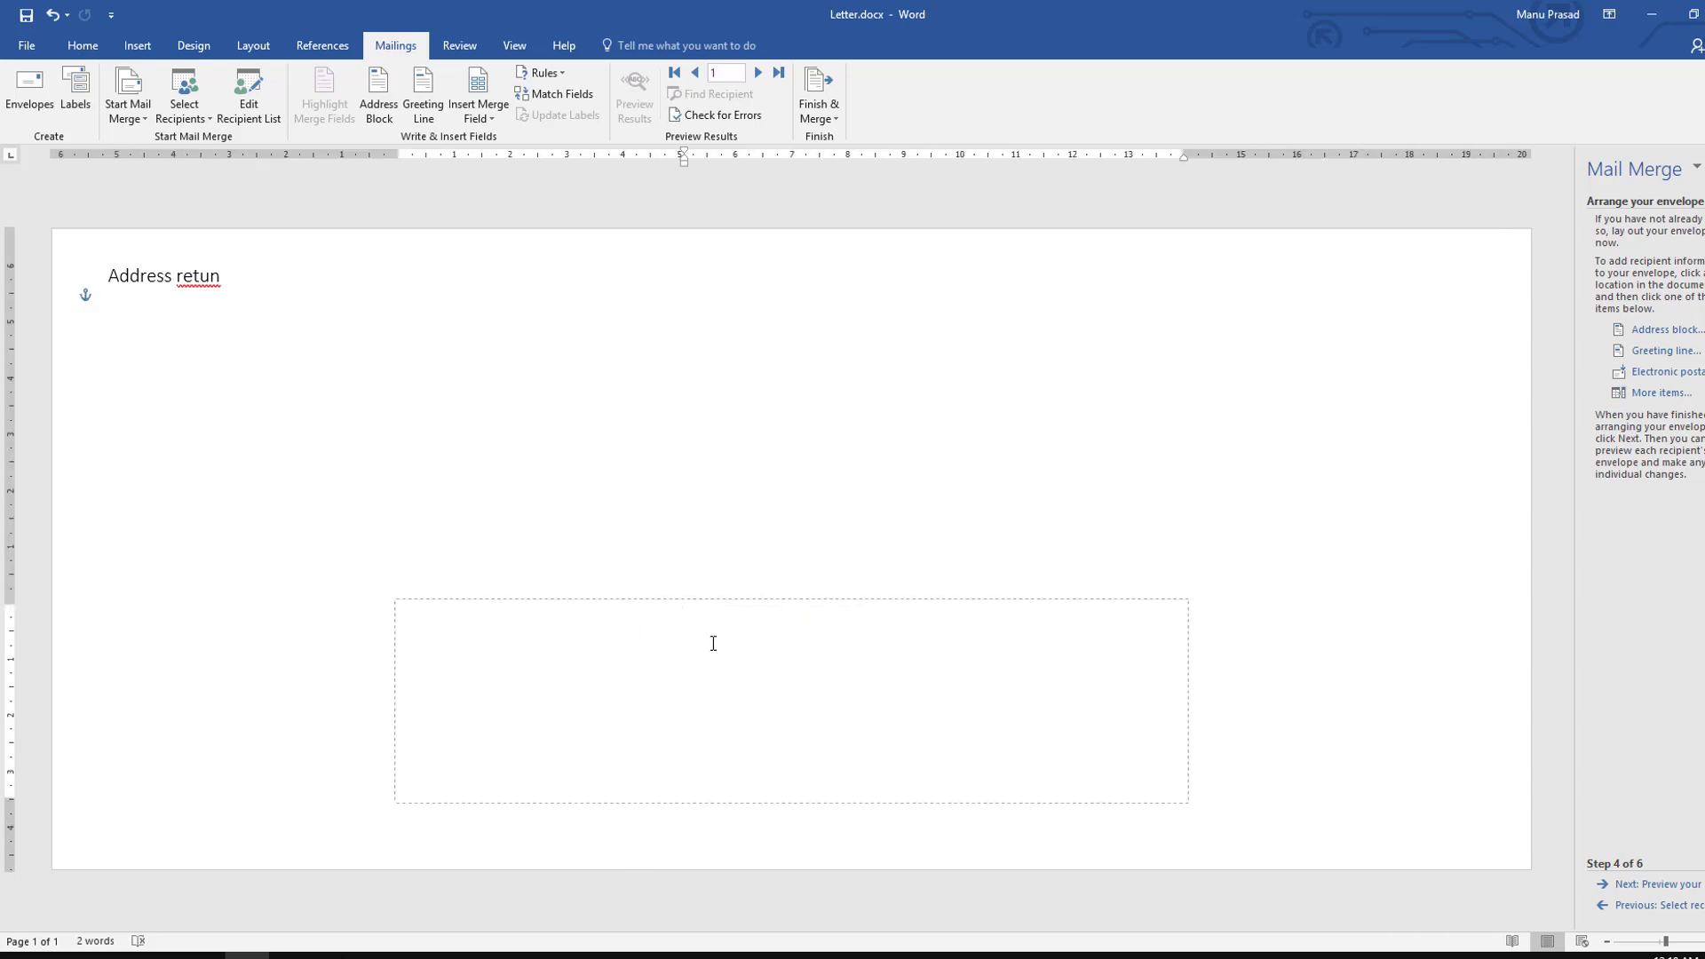
type("To")
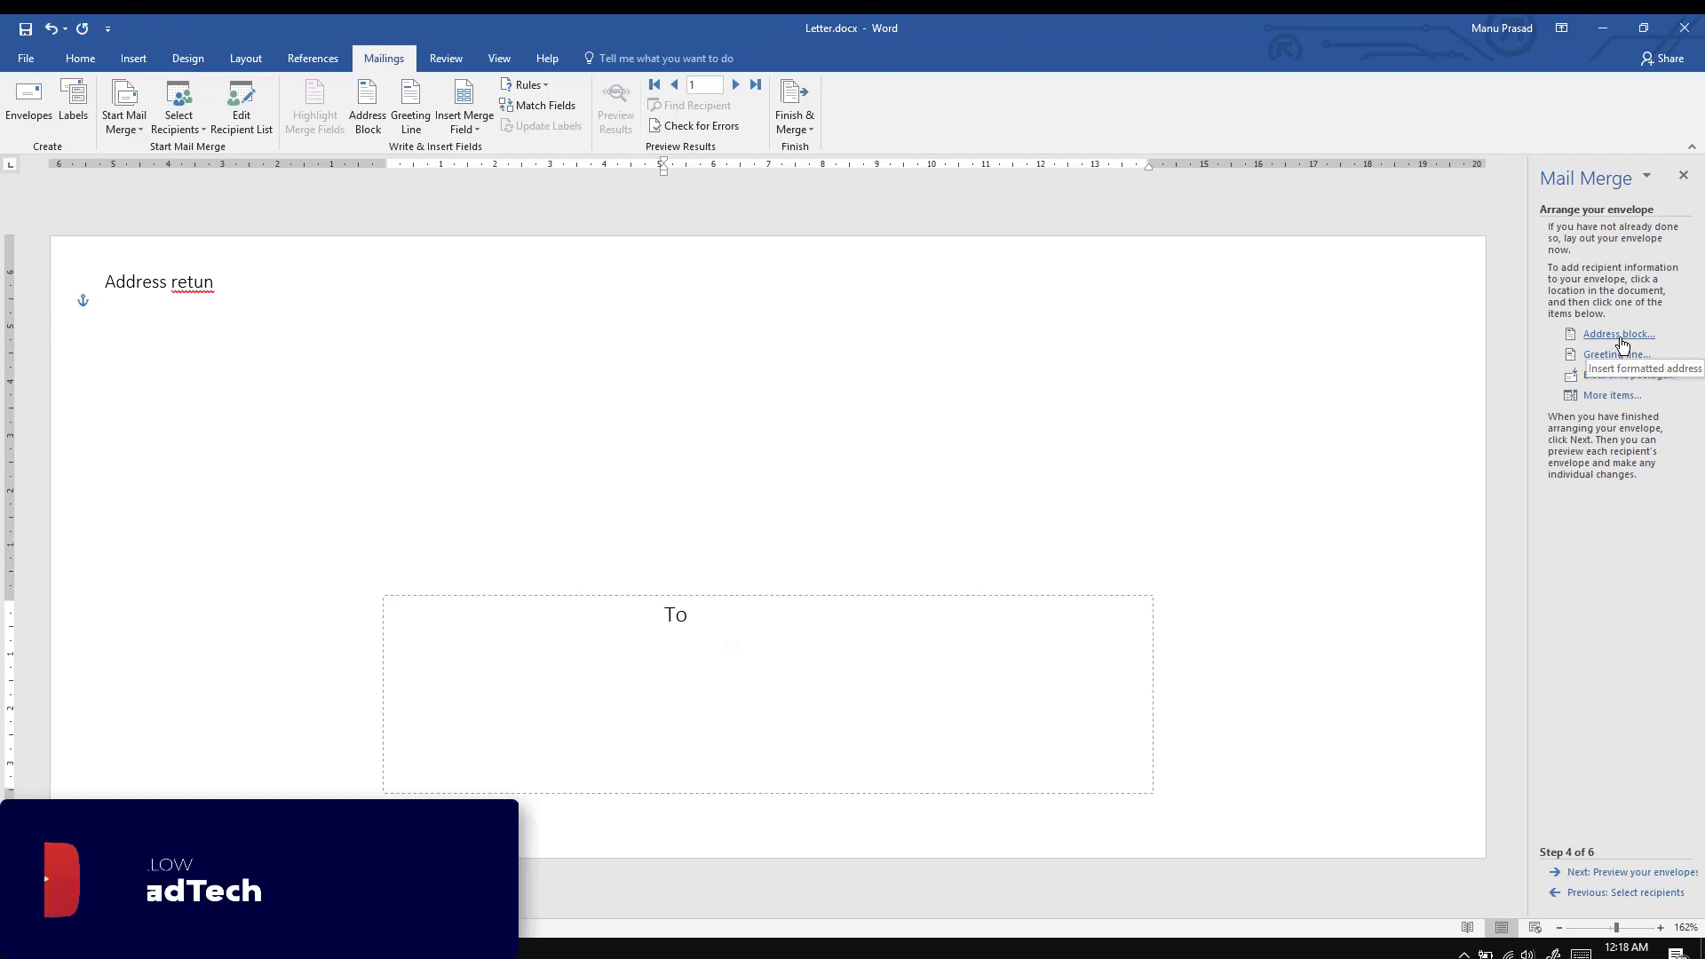
Step: Insert the Name database field on the indented line below "To" and close the merge field dialog
left_click(1611, 396)
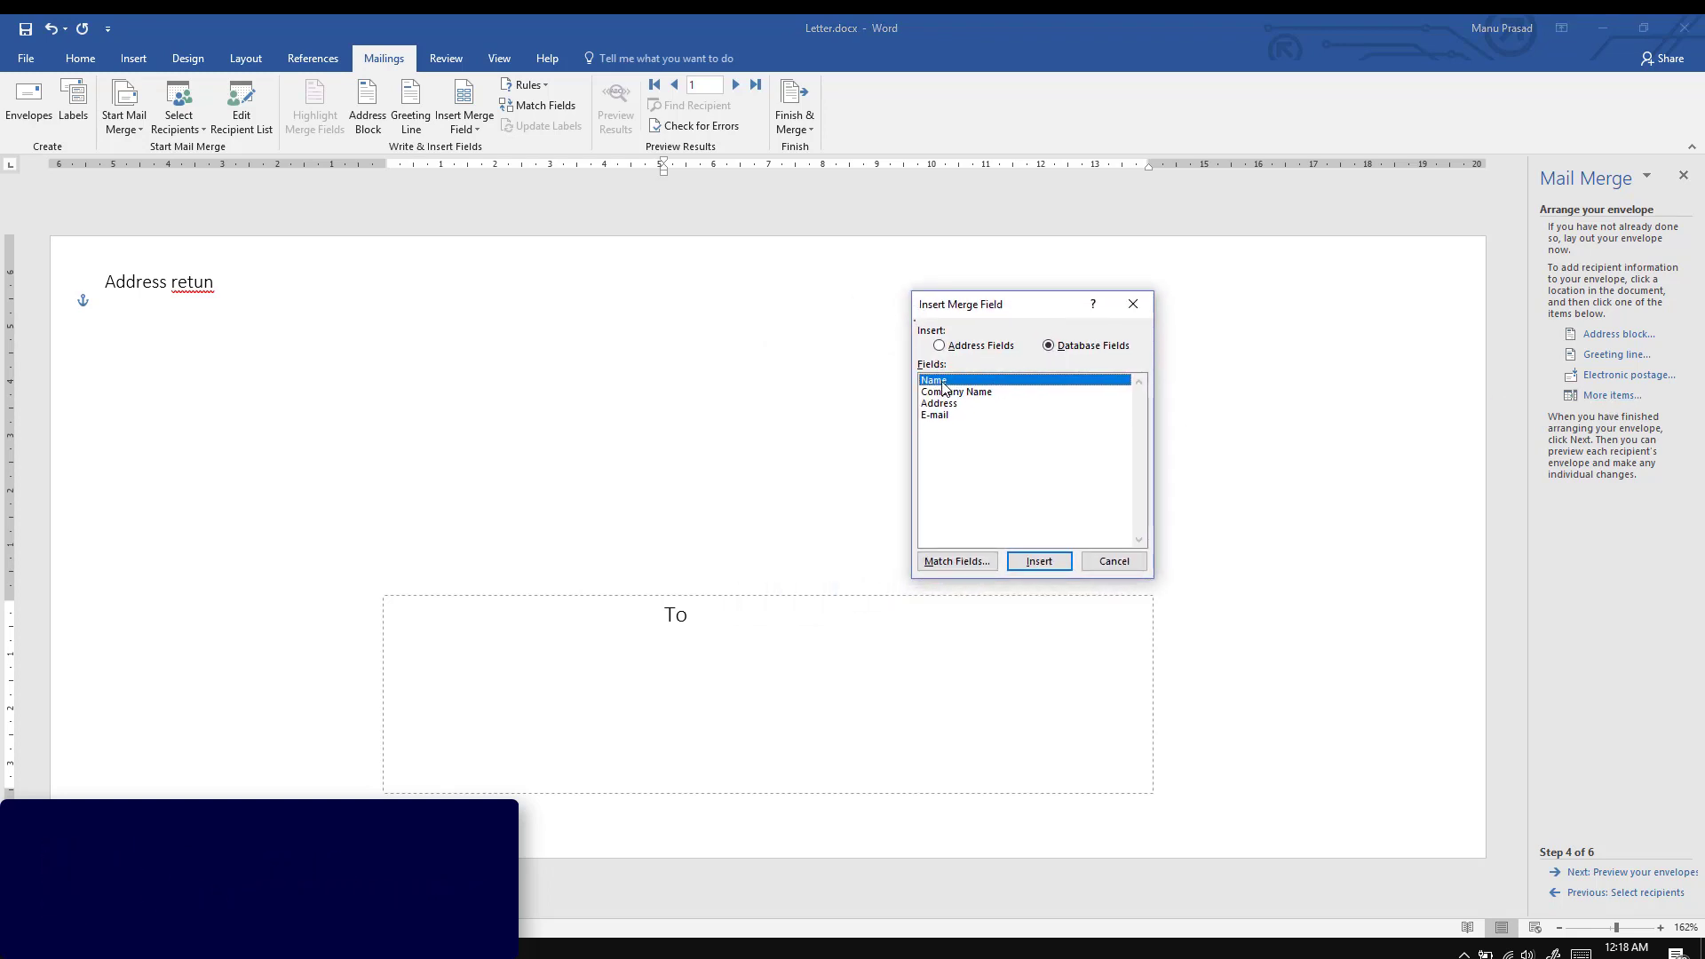
left_click(1039, 562)
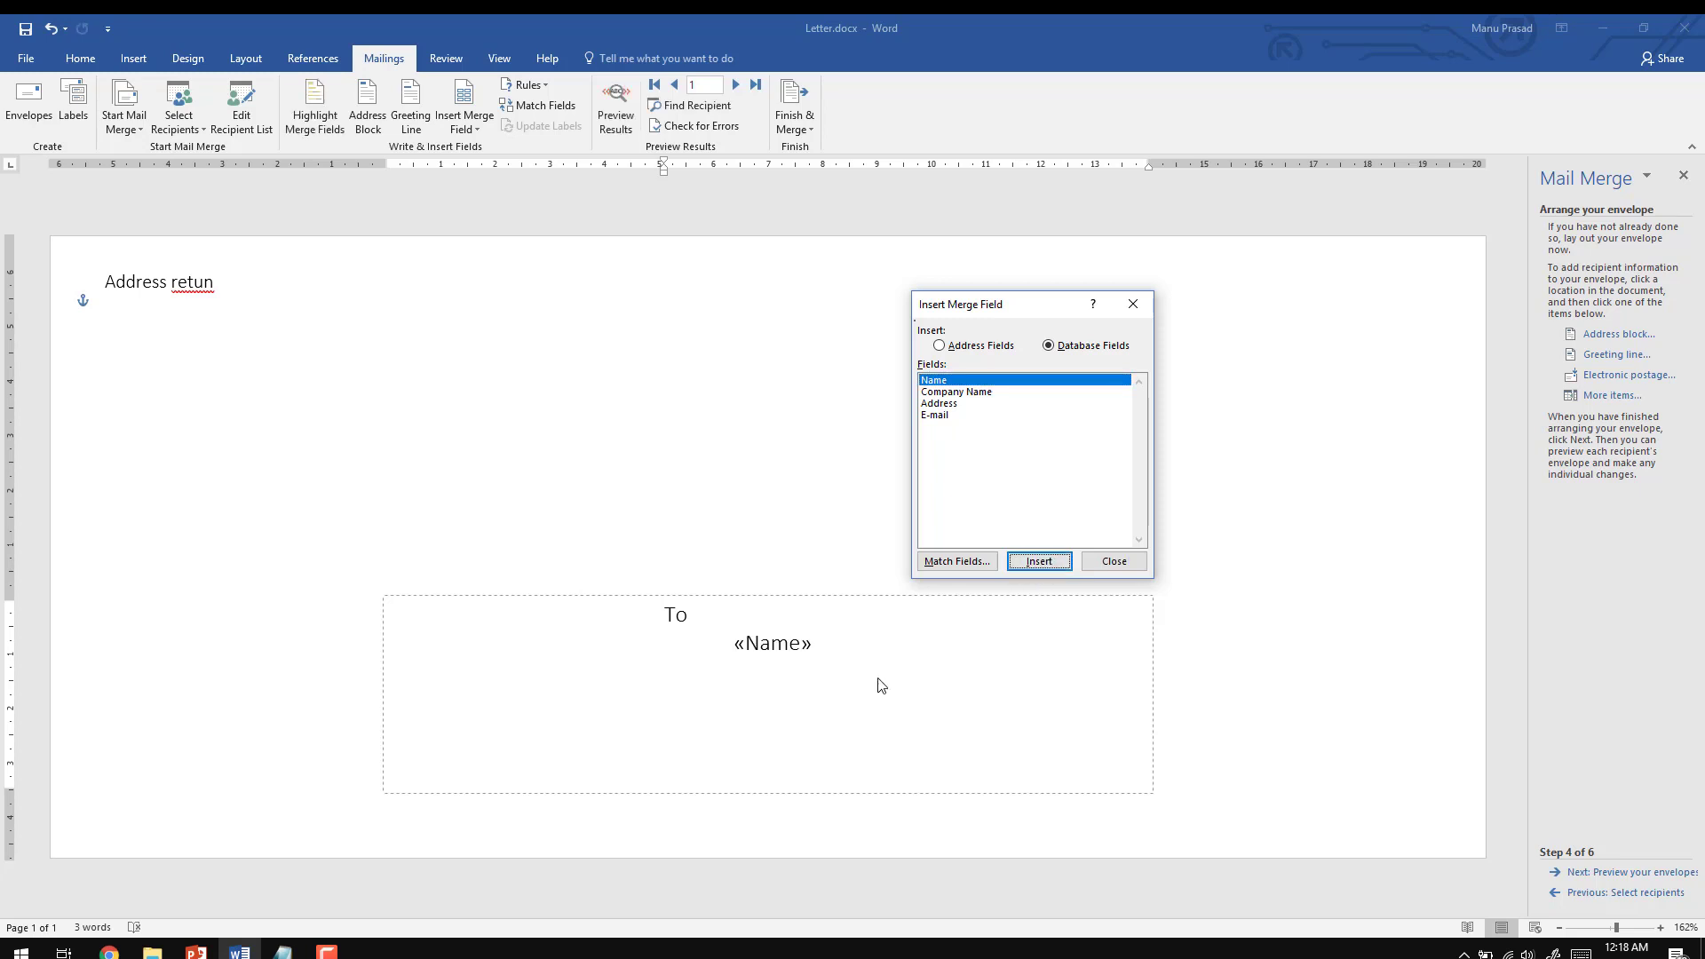
left_click(812, 648)
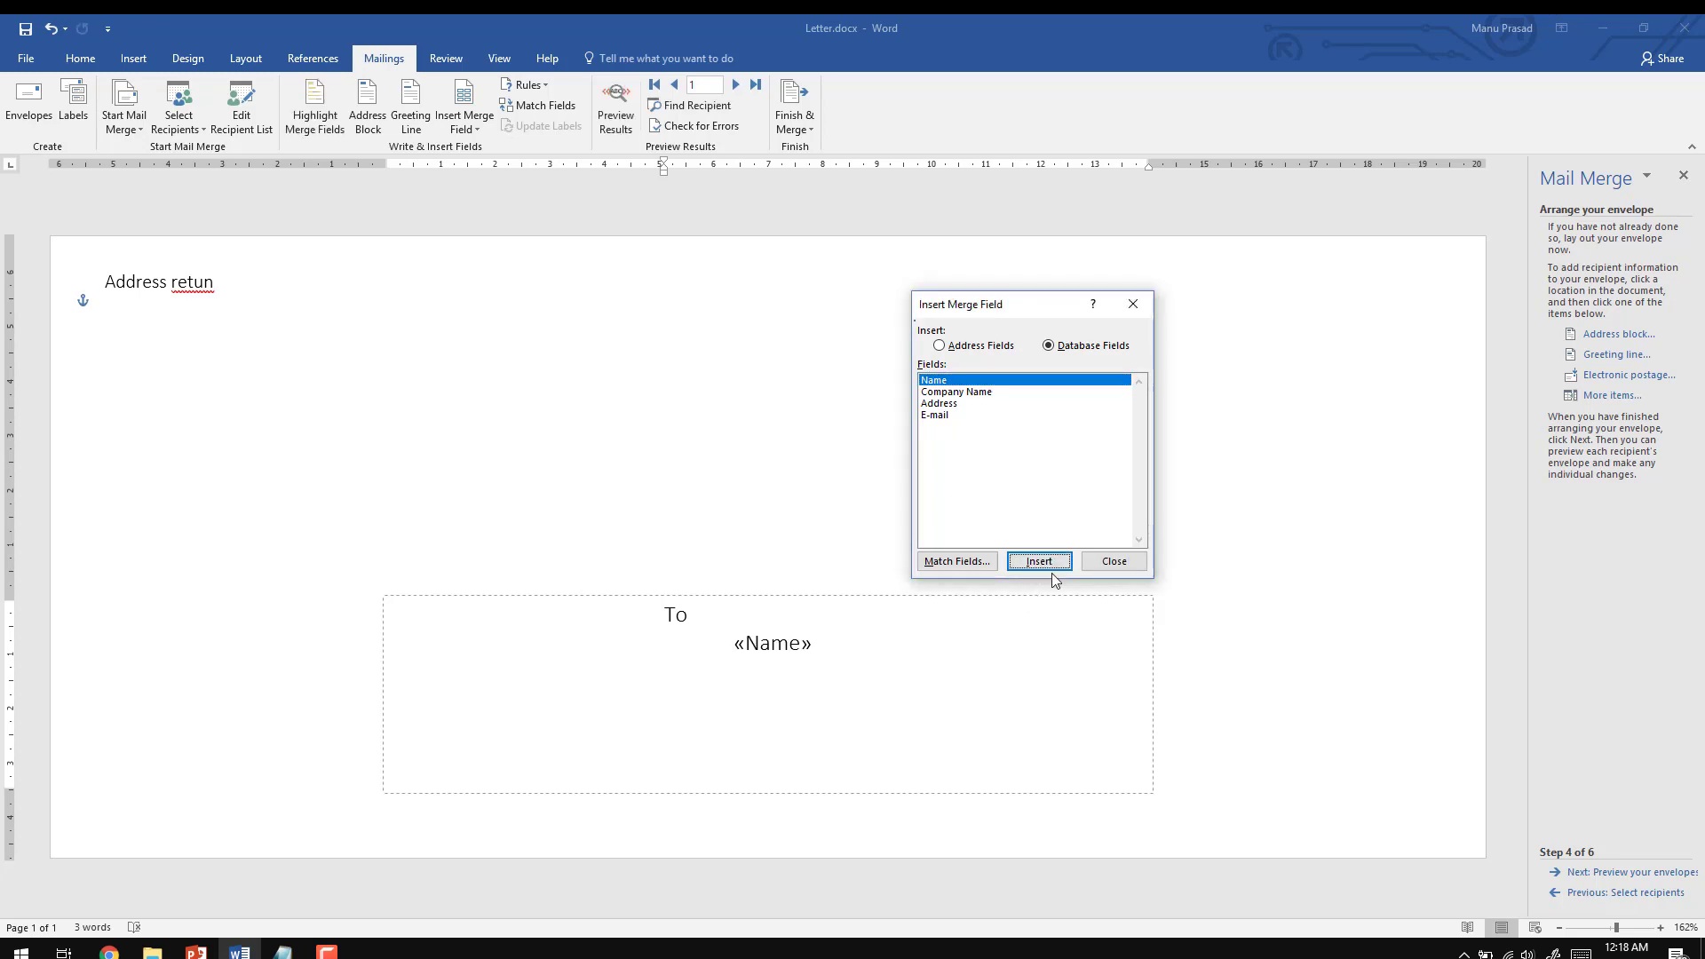
left_click(1113, 565)
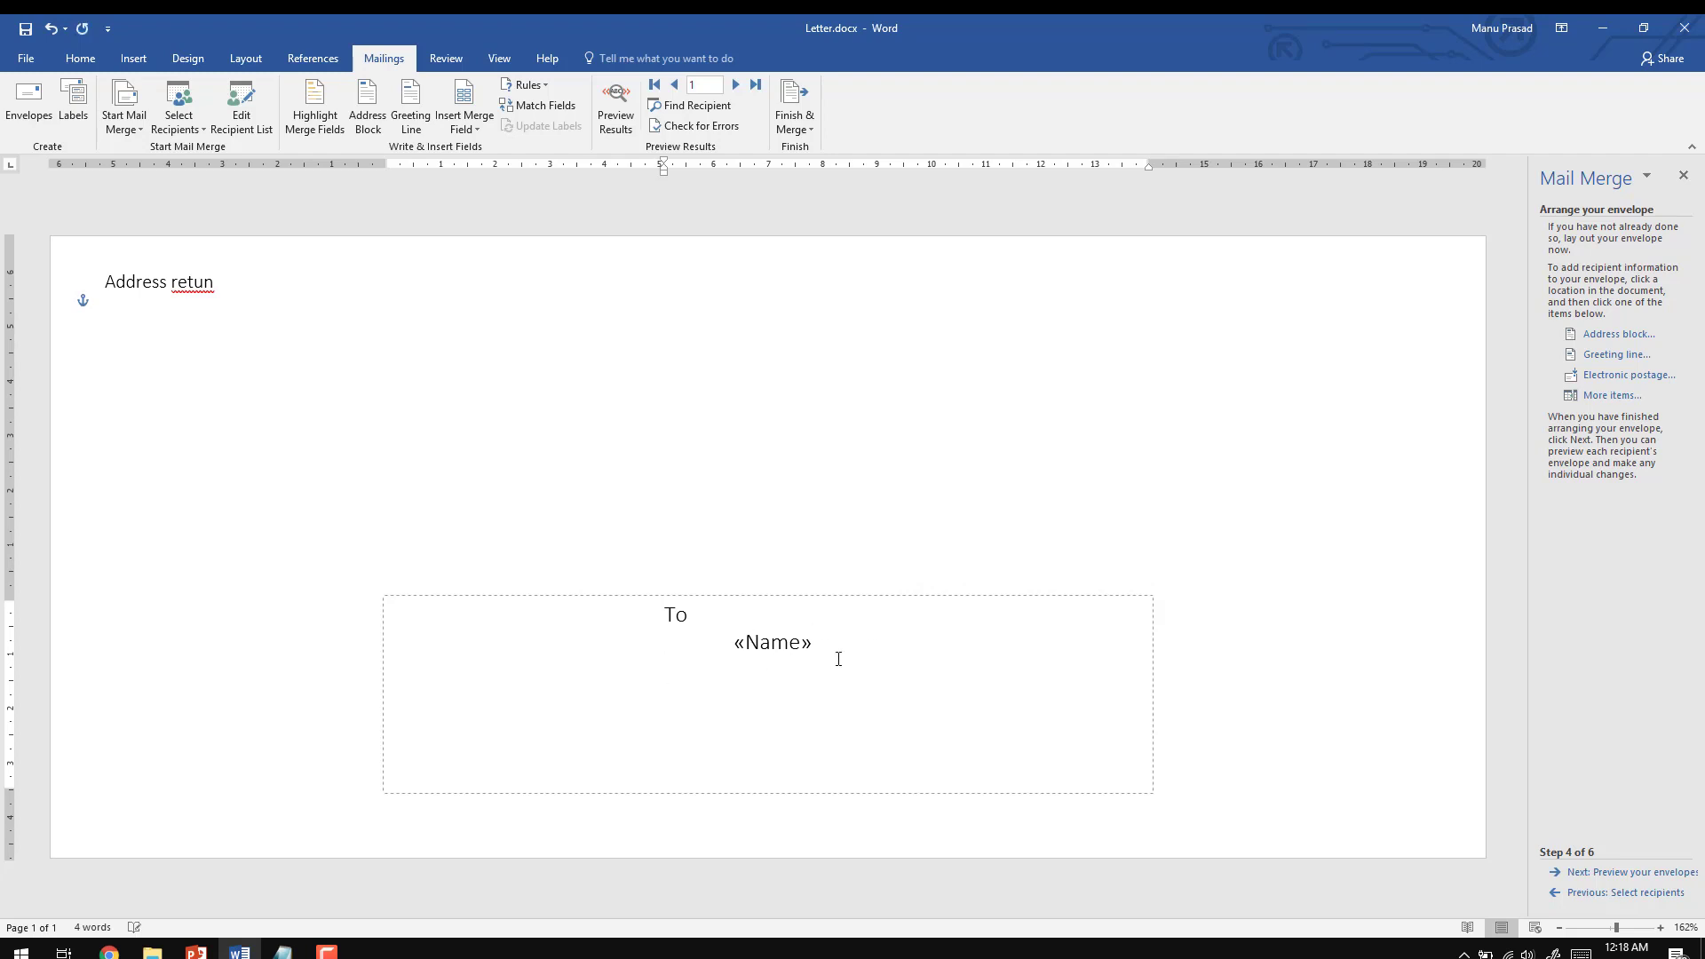
Step: Insert the Company Name database field on the line below the Name field and close the merge field dialog
left_click(1613, 395)
left_click(953, 393)
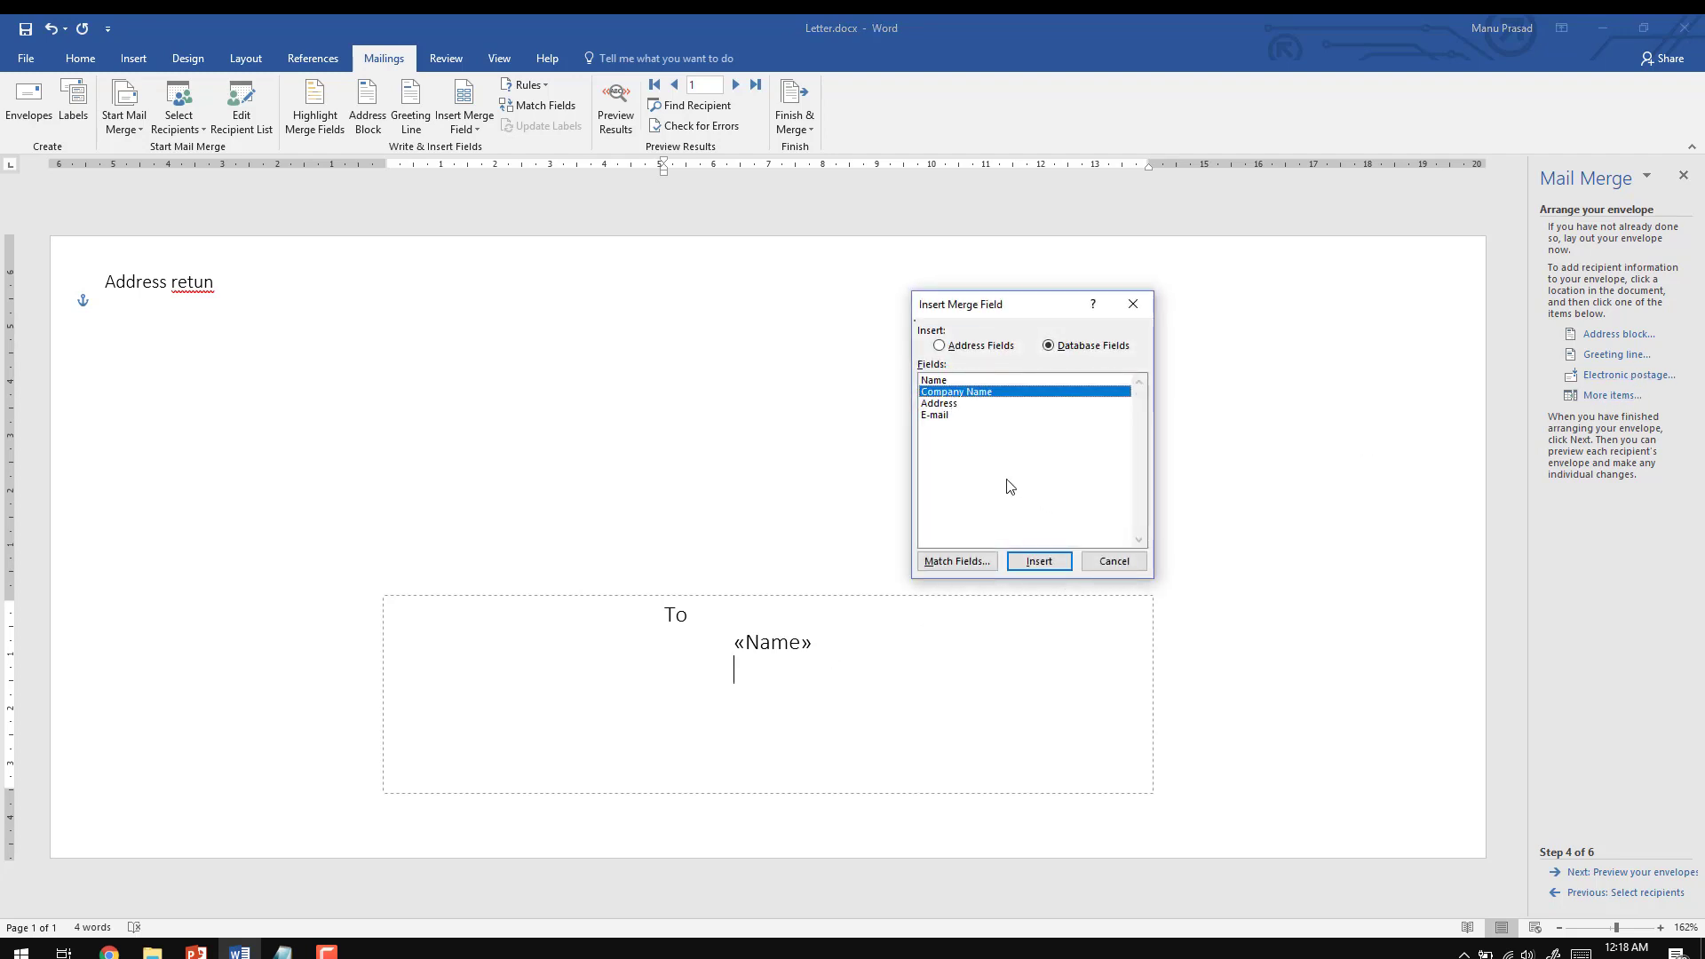
left_click(1046, 561)
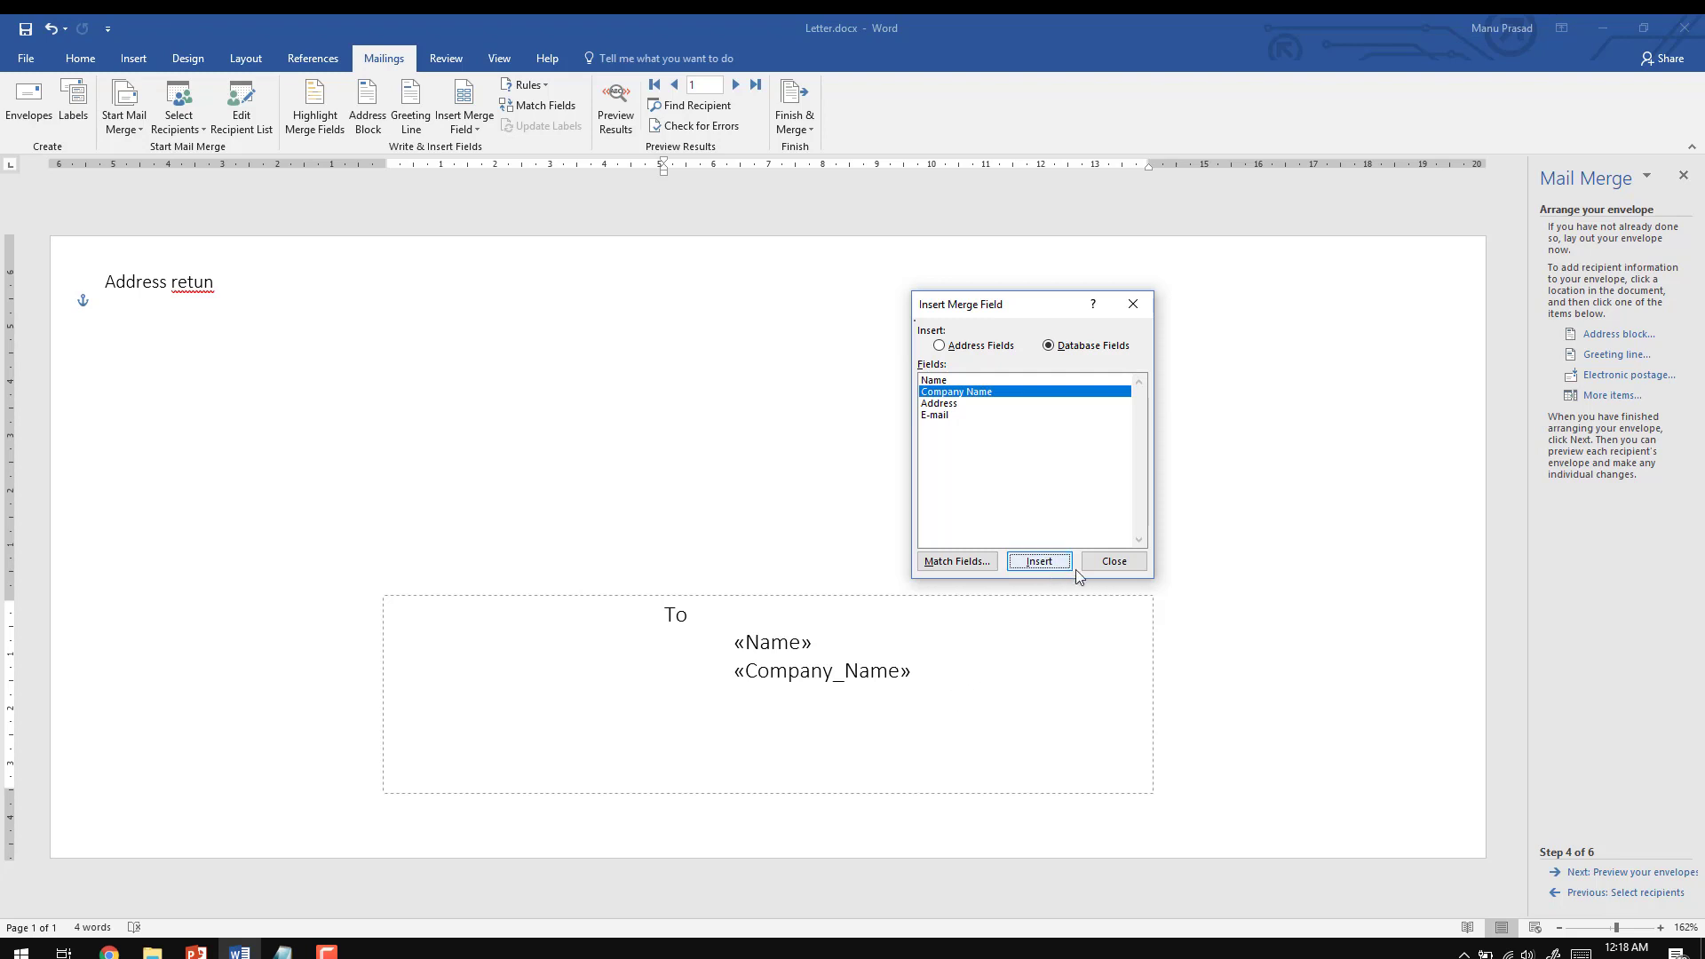
left_click(1114, 563)
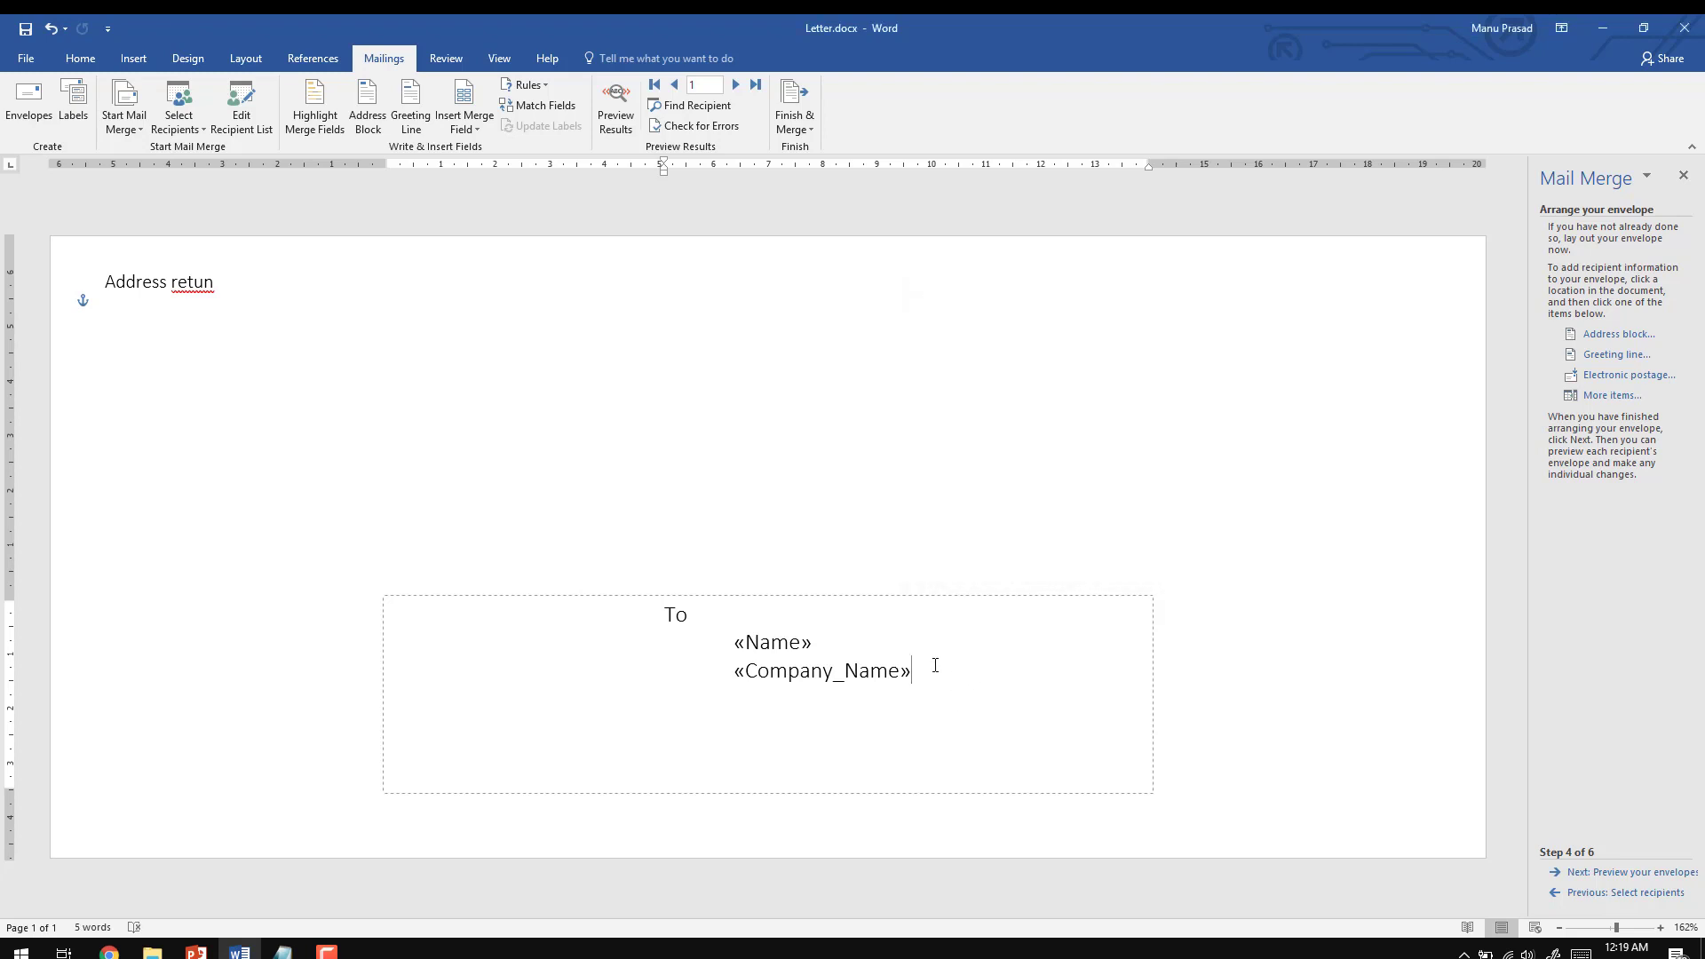
Step: Insert the Address database field on the line below the Company Name field and close the merge field dialog
left_click(817, 691)
left_click(1612, 395)
left_click(943, 404)
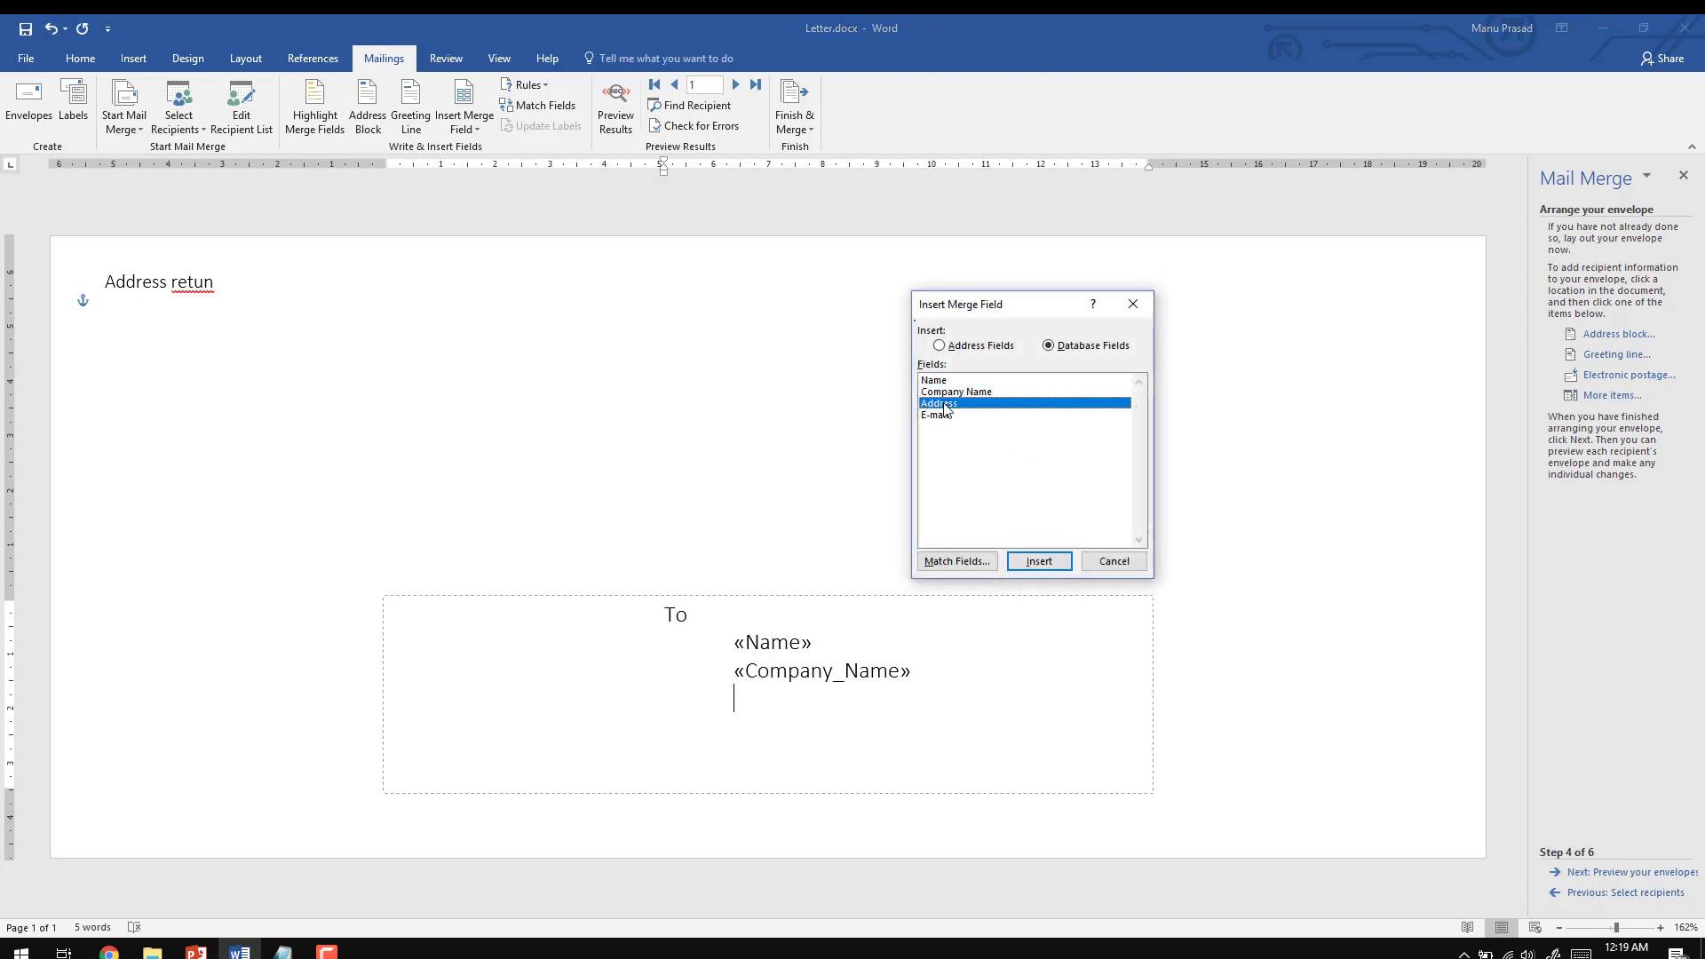
left_click(1039, 563)
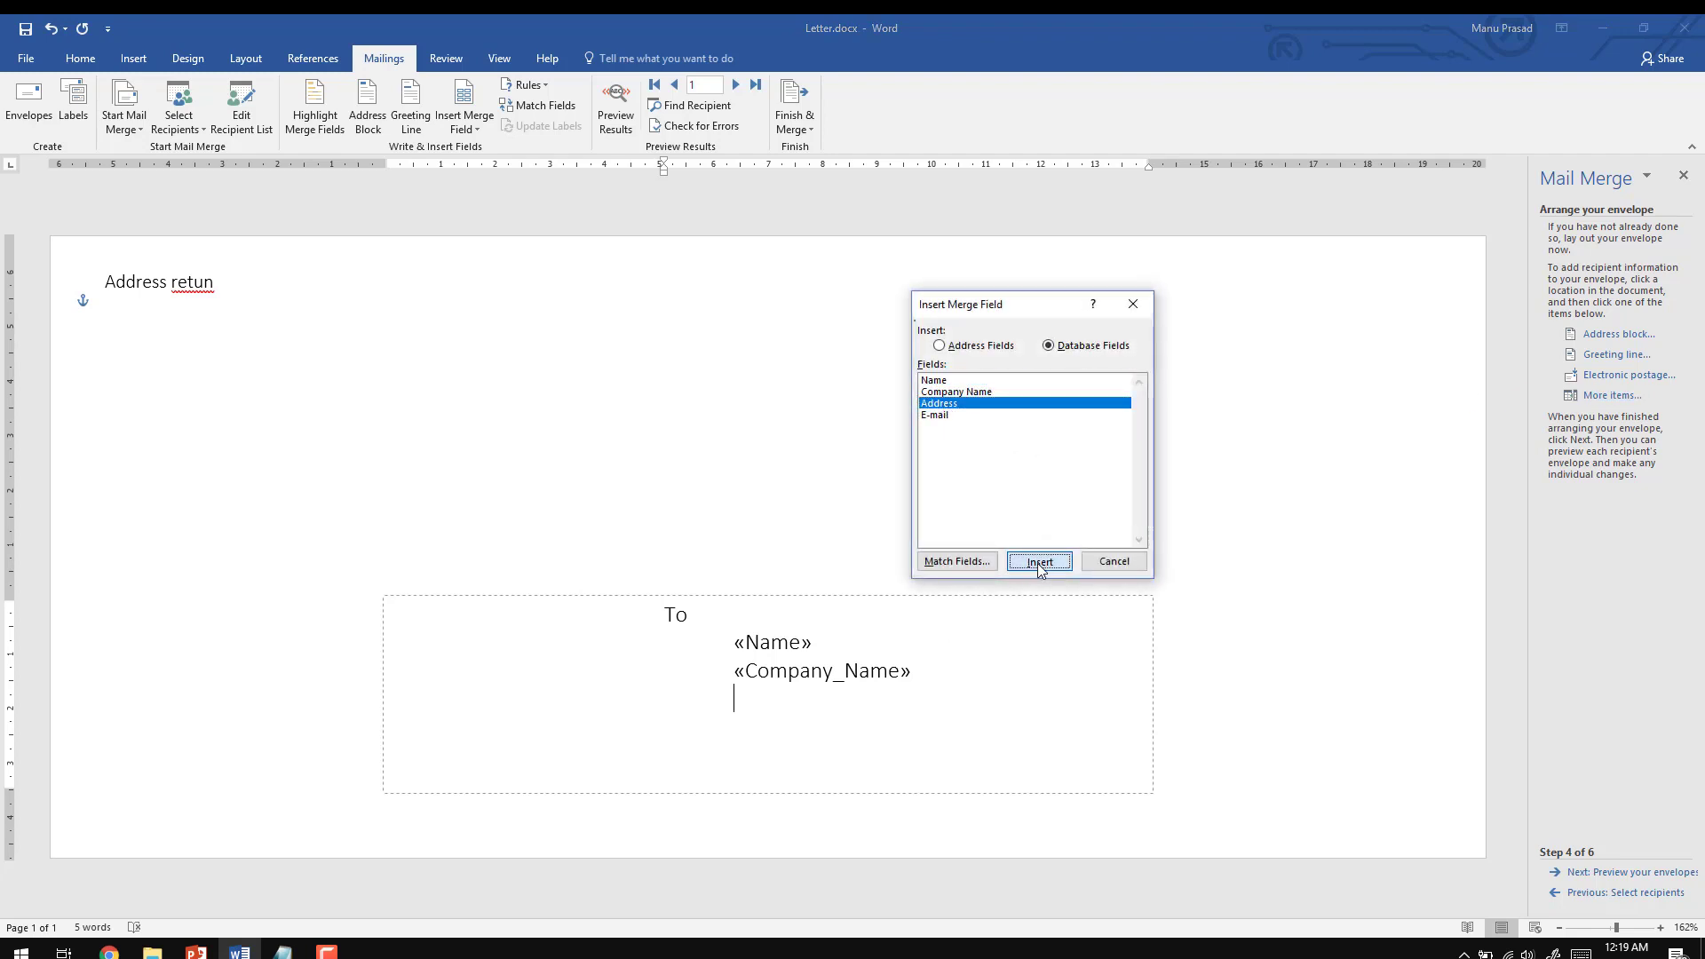
left_click(1114, 562)
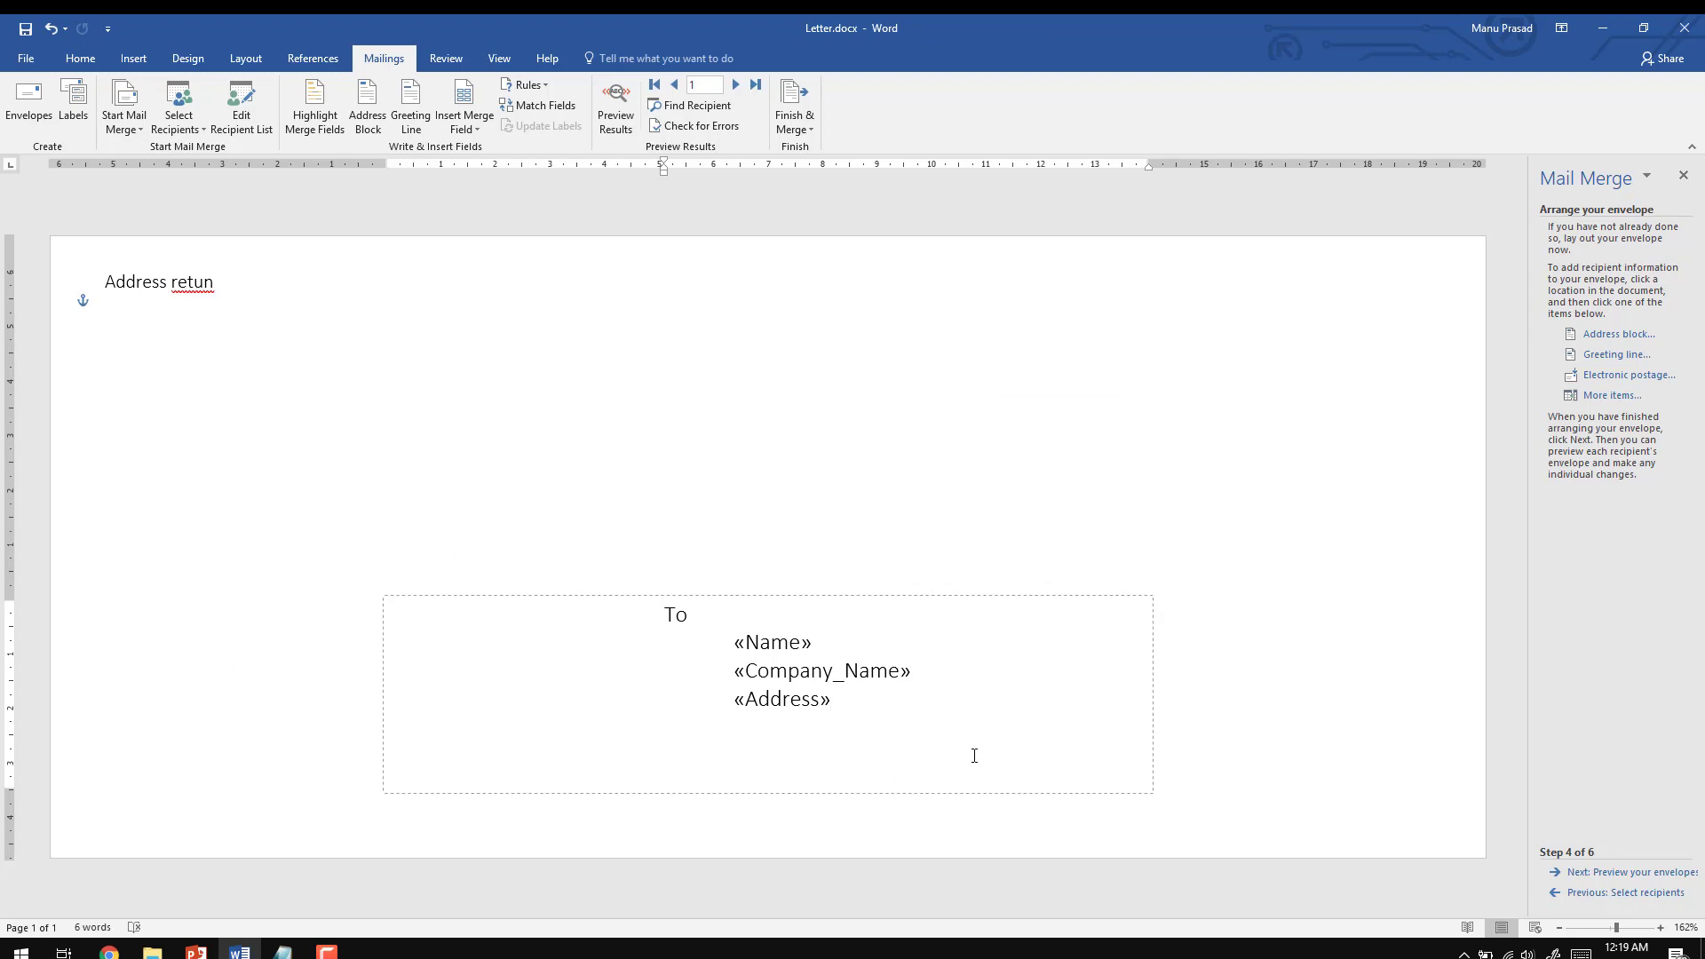
Step: Replace the return address text with "From", followed by indented lines for the sender's channel name and "youtube"
left_click_drag(197, 282, 105, 280)
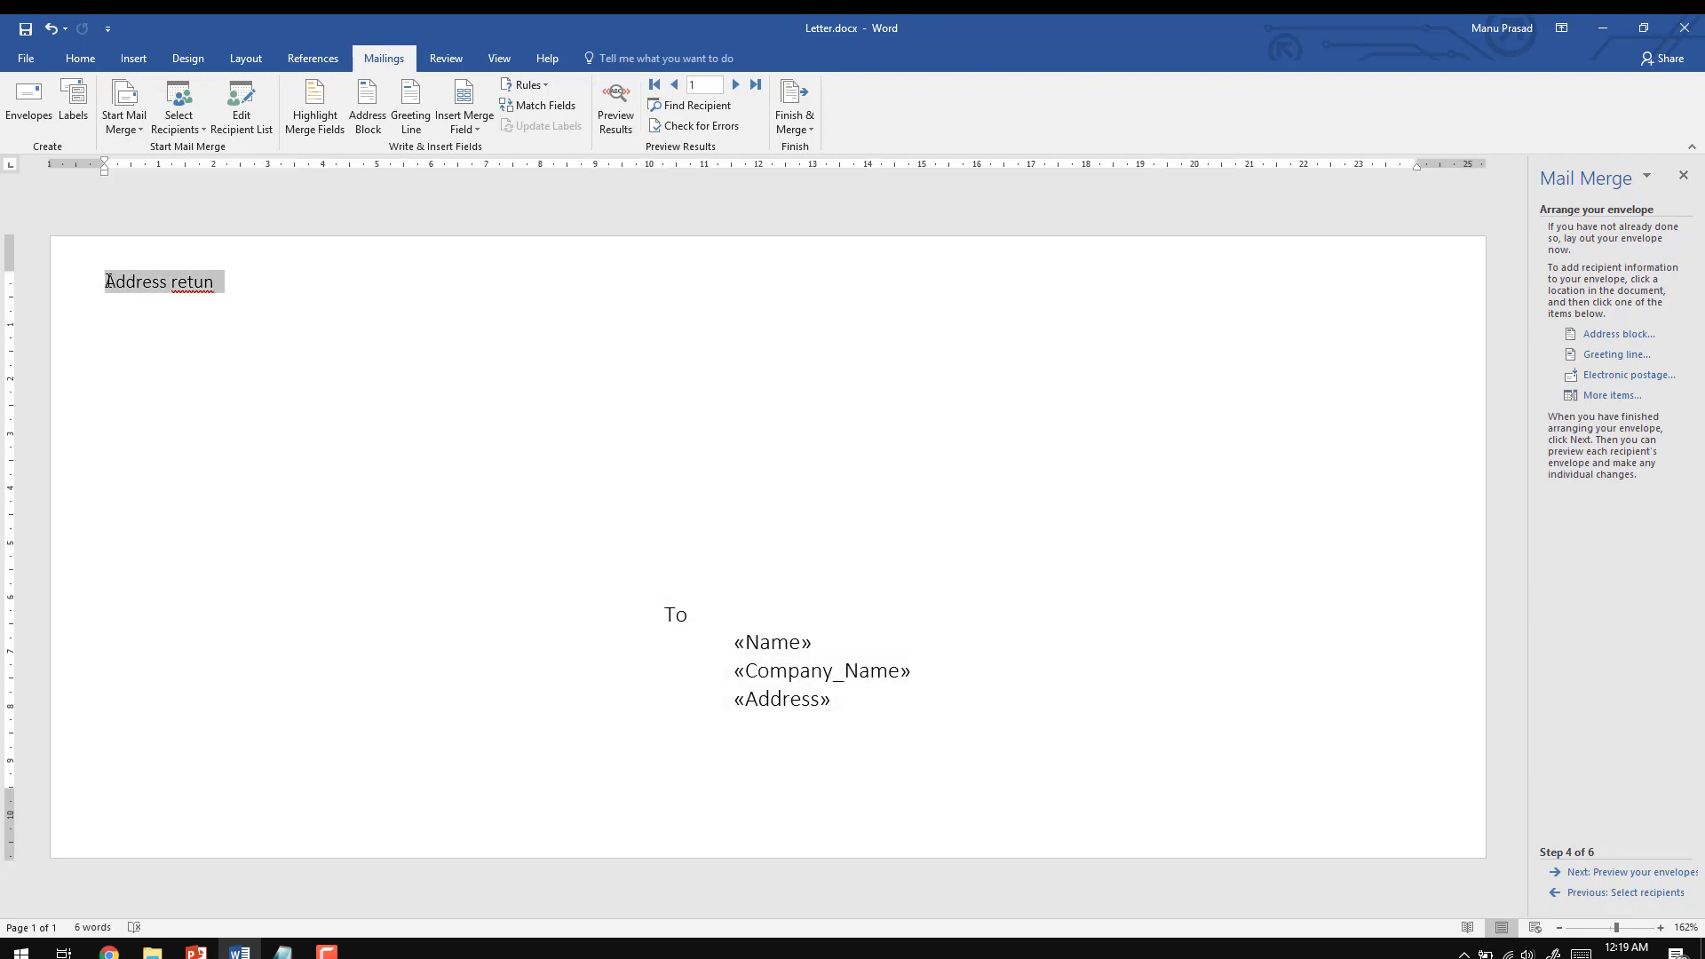
key("BackSpace")
type("From")
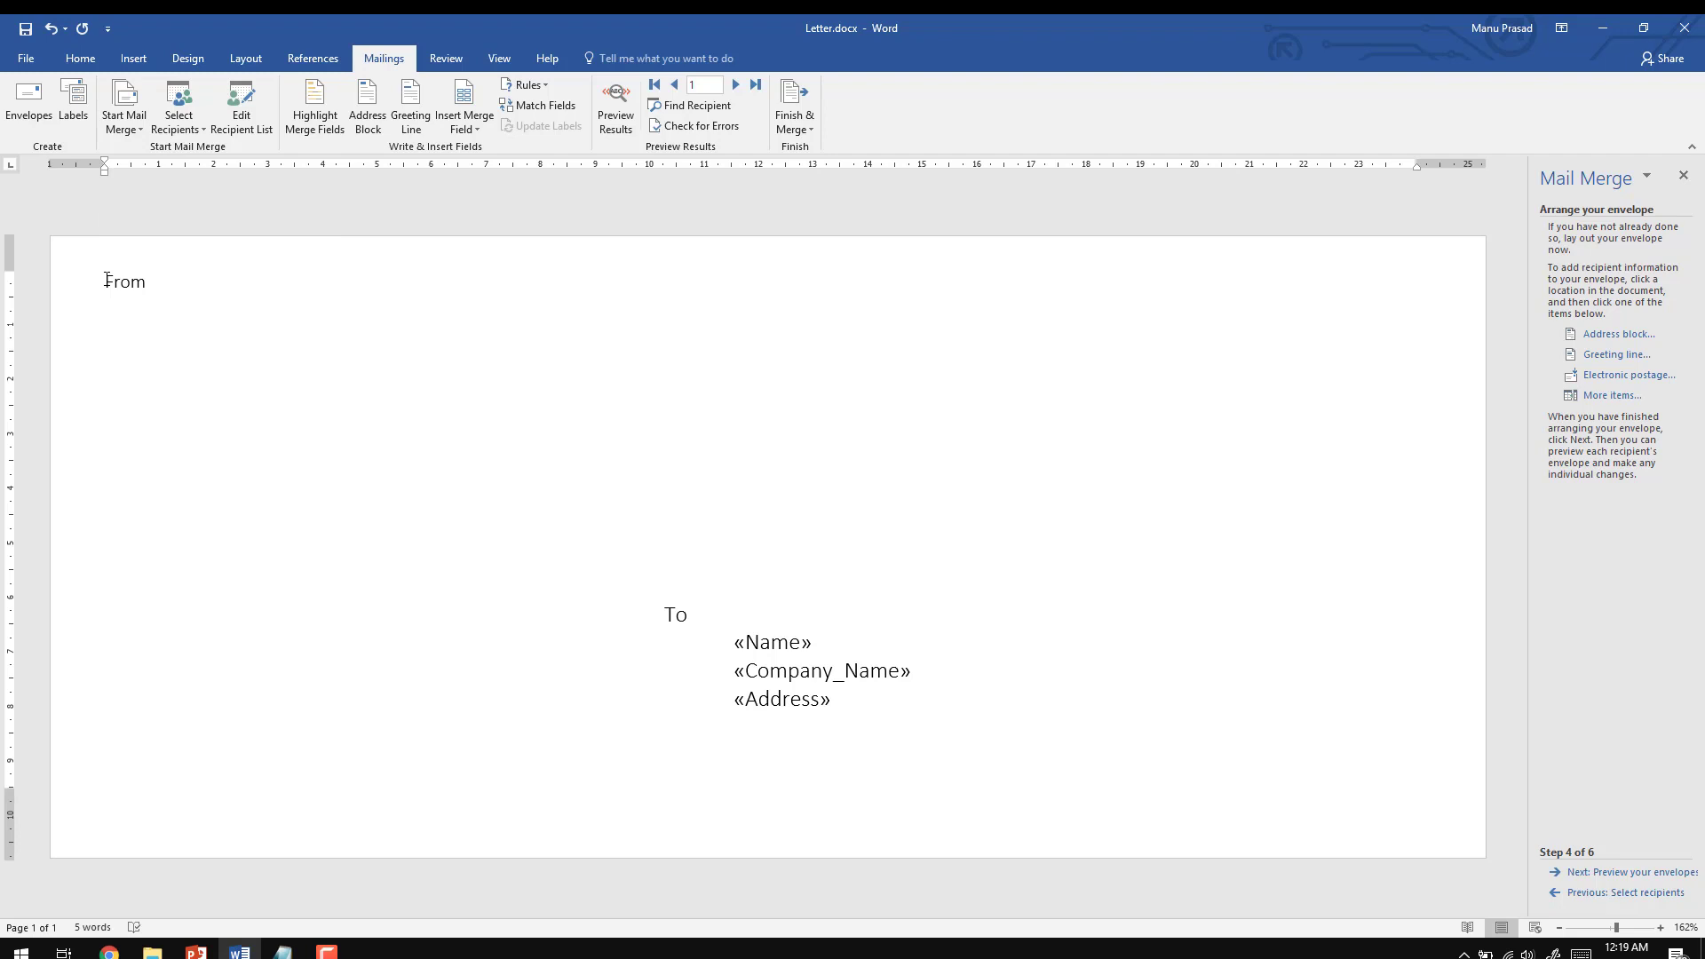
type("iammanuprasadTech youtube")
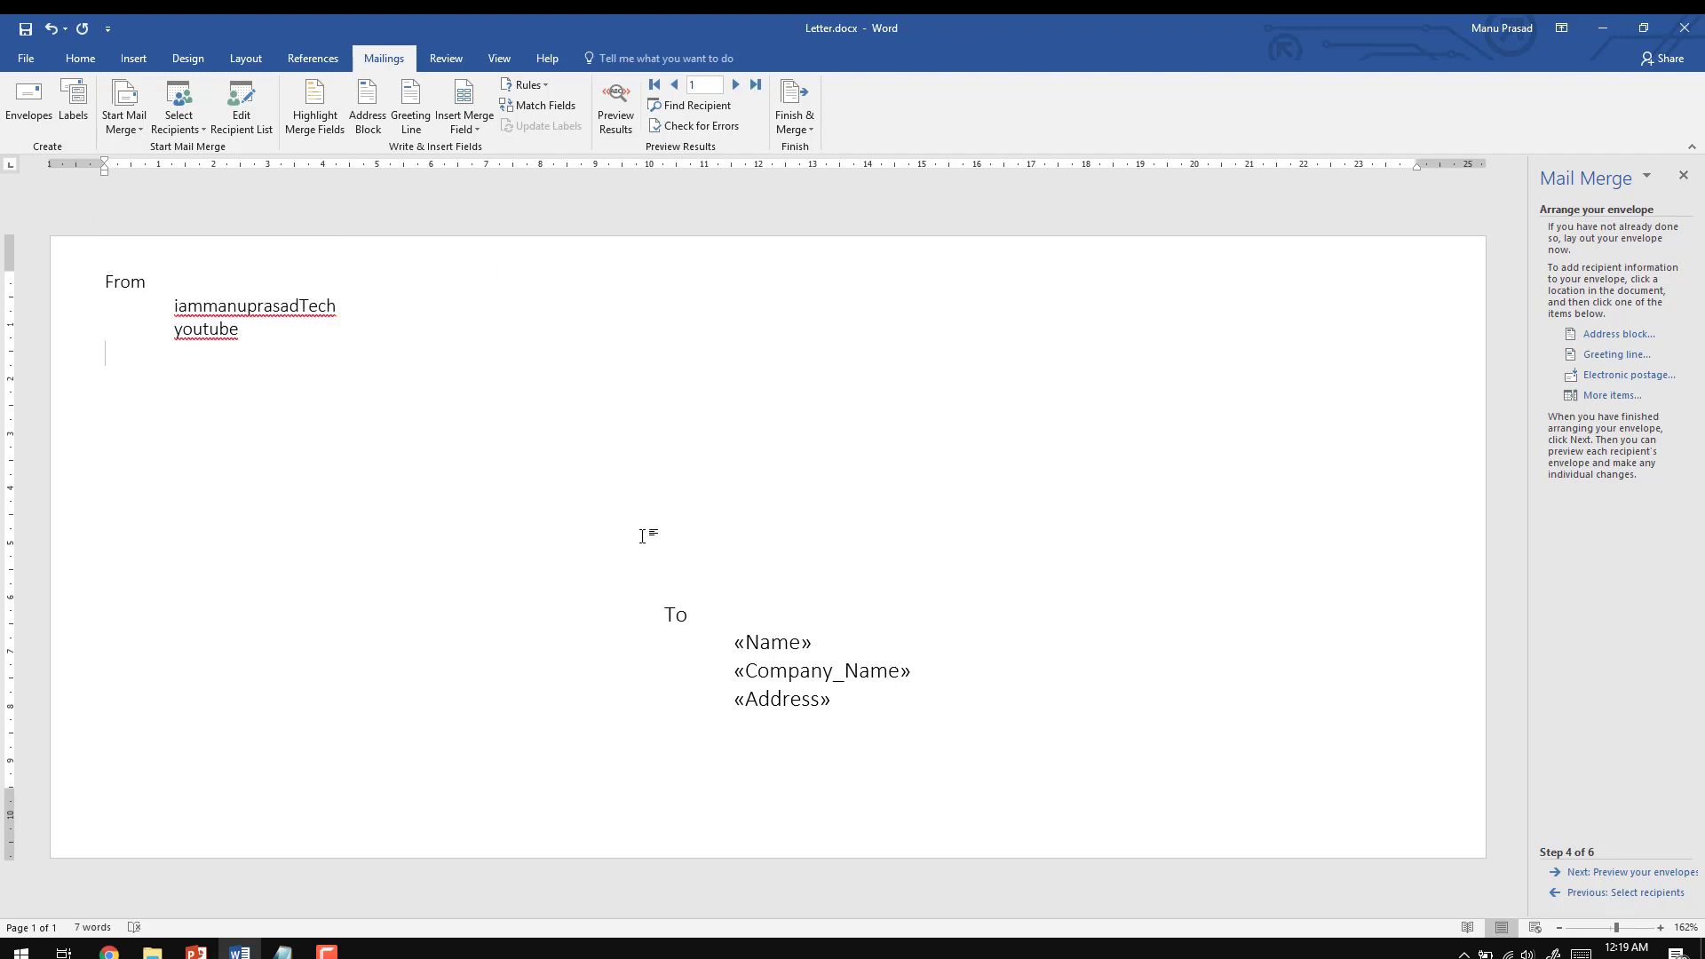
Step: Check the Name, Company Name and Address fields in the delivery address and continue to previewing the envelopes
left_click(763, 638)
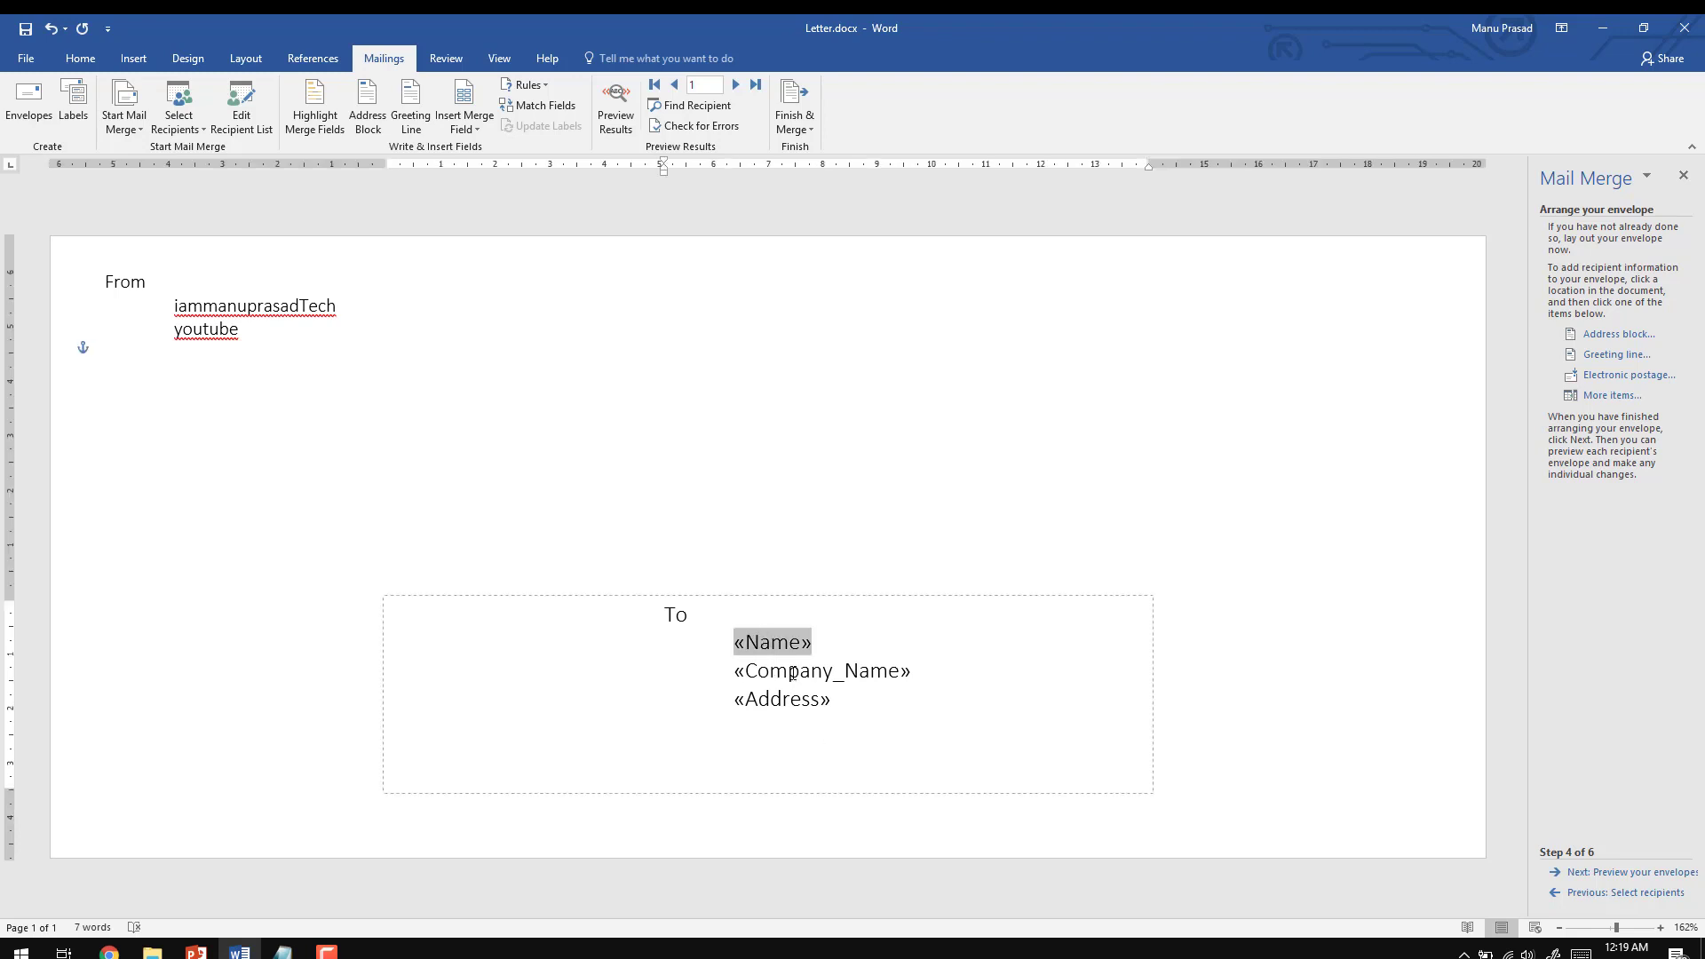
left_click(793, 673)
left_click(791, 703)
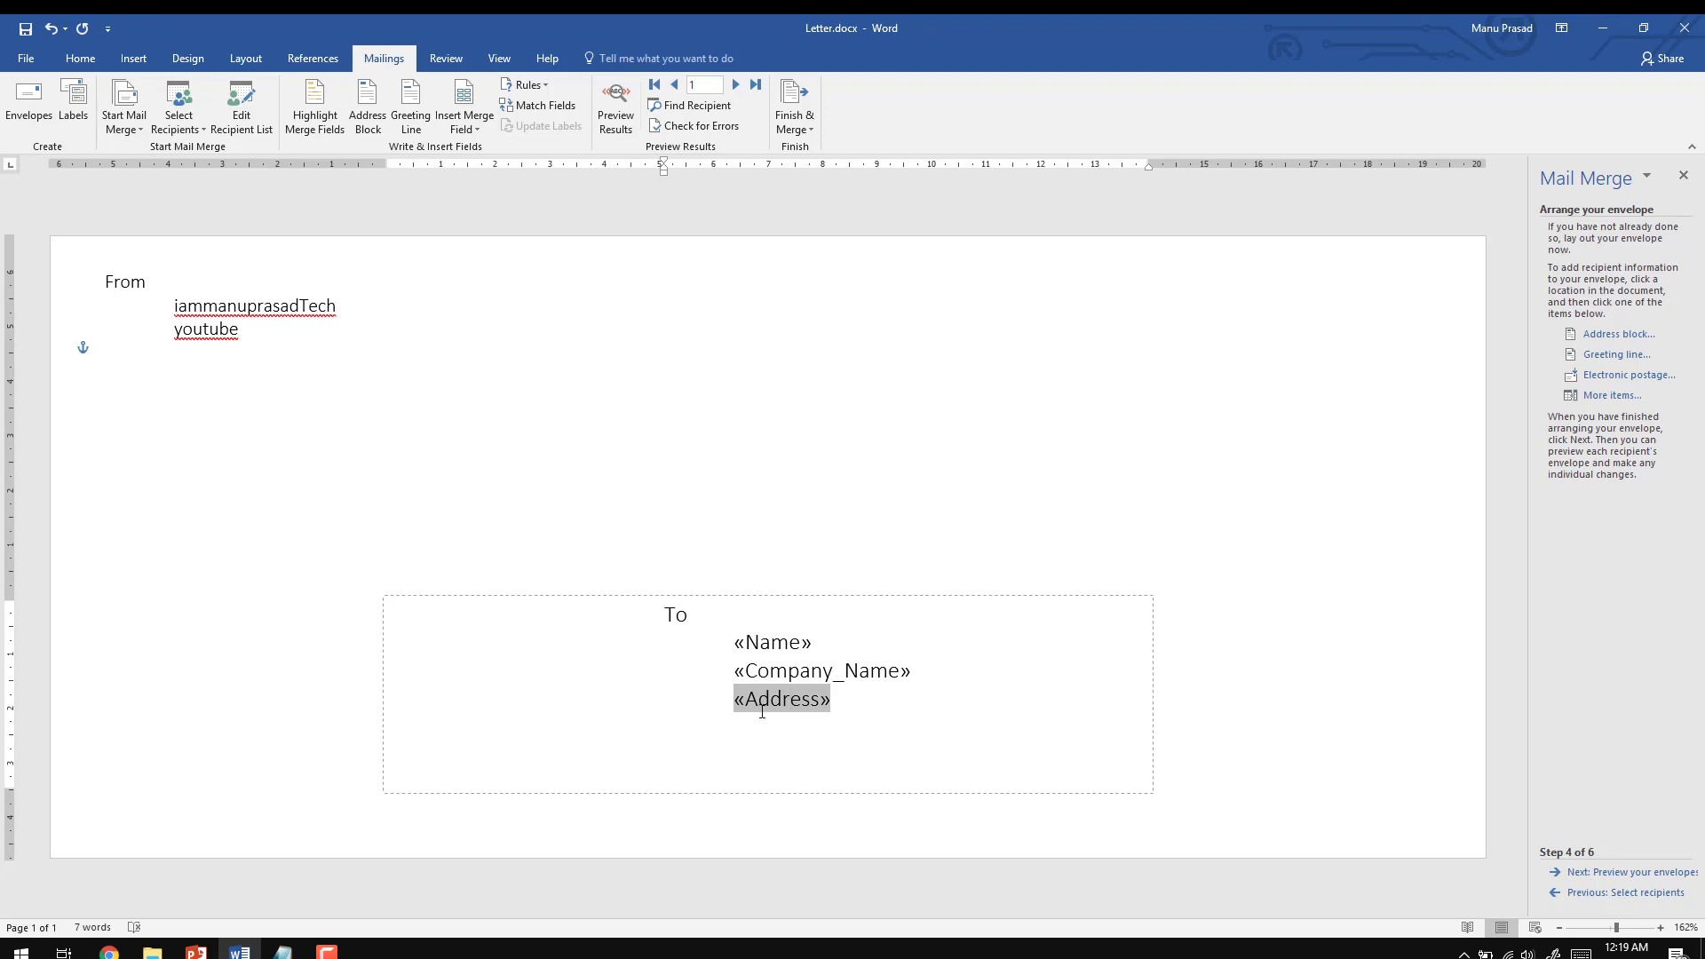
left_click(684, 619)
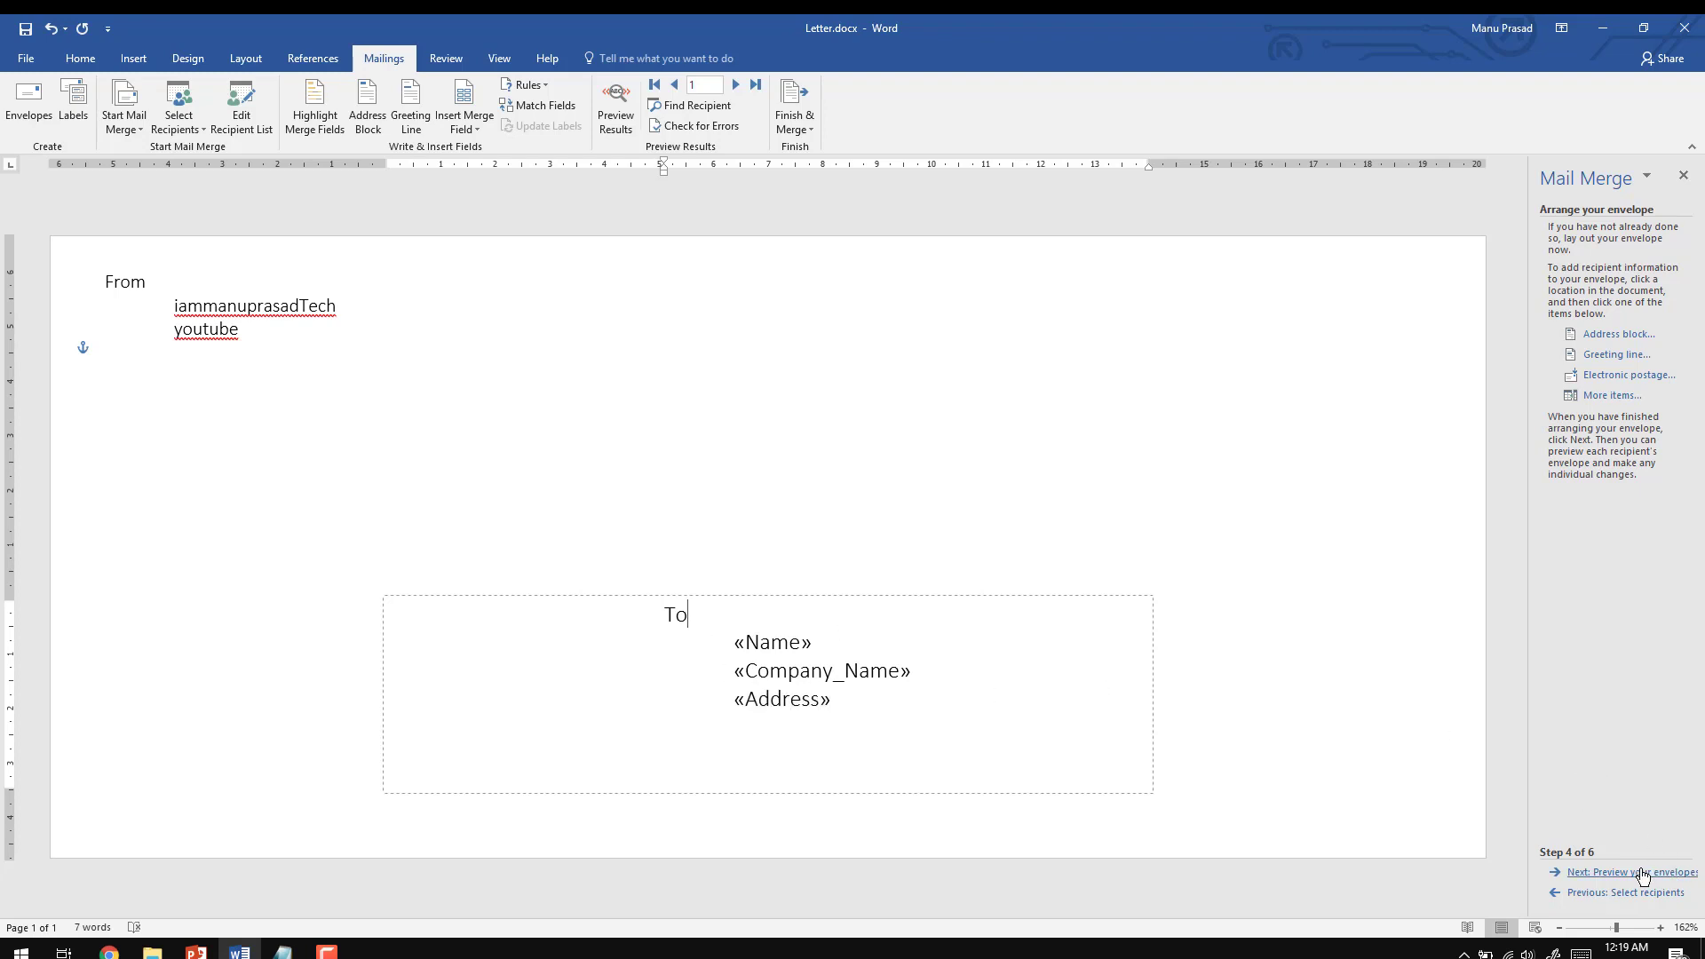
left_click(1637, 879)
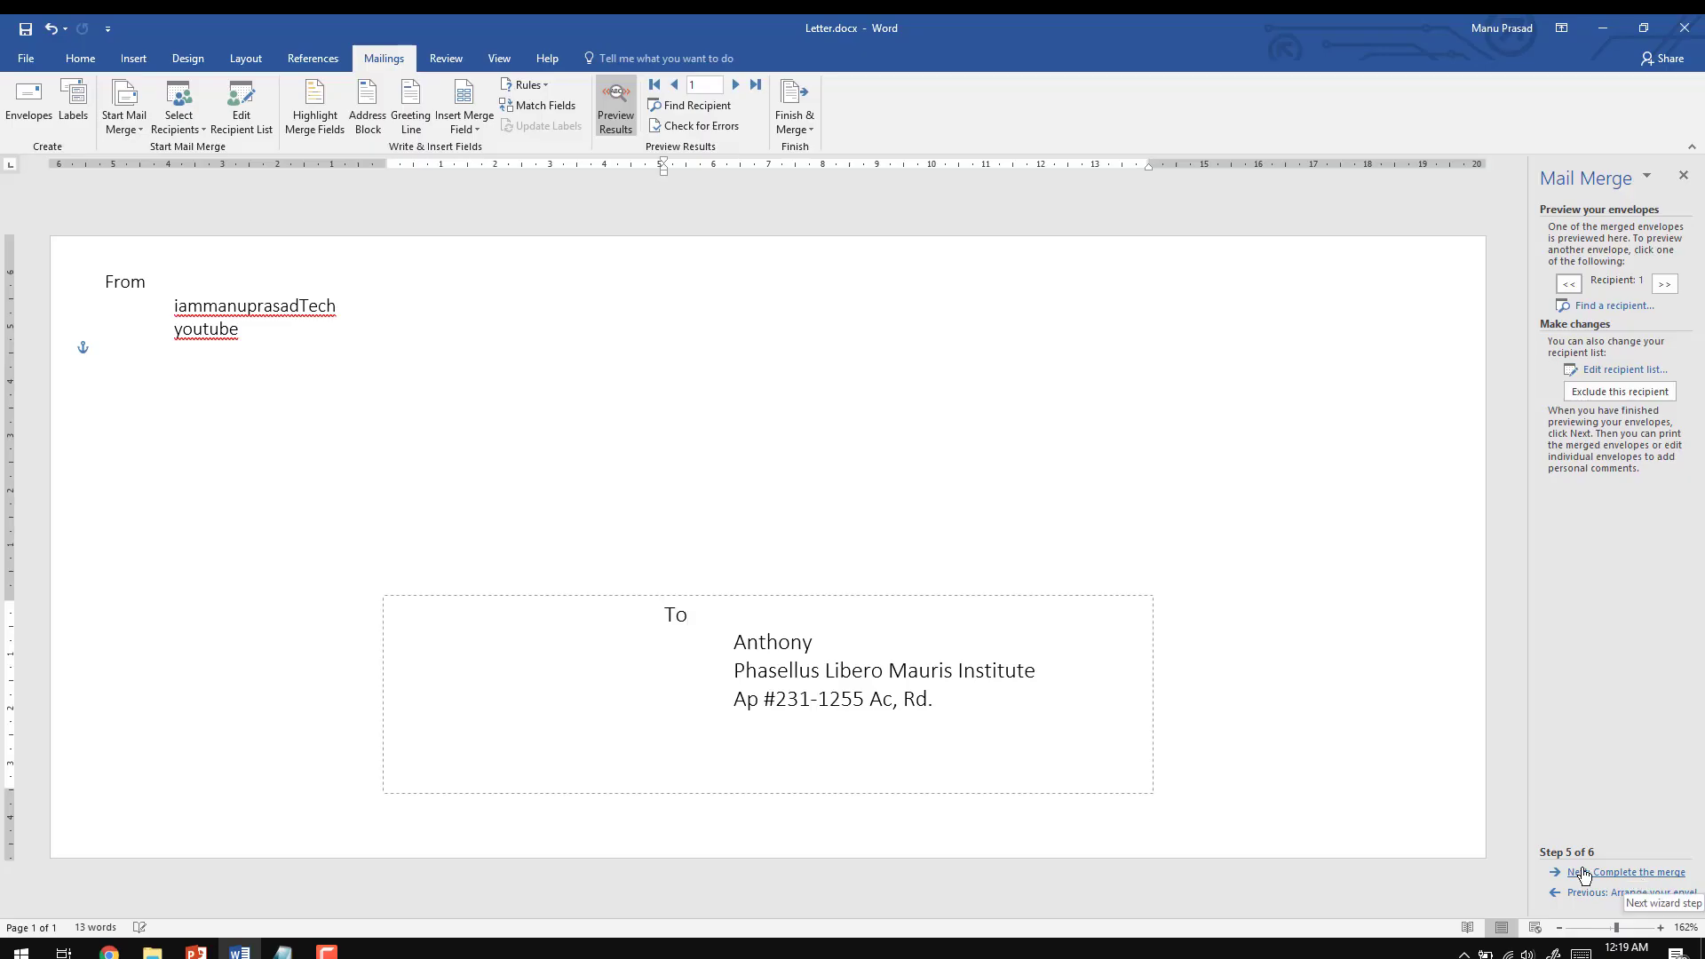
Step: Browse forward through the merged envelope previews from recipient 1 to recipient 11, checking each delivery address
left_click(736, 84)
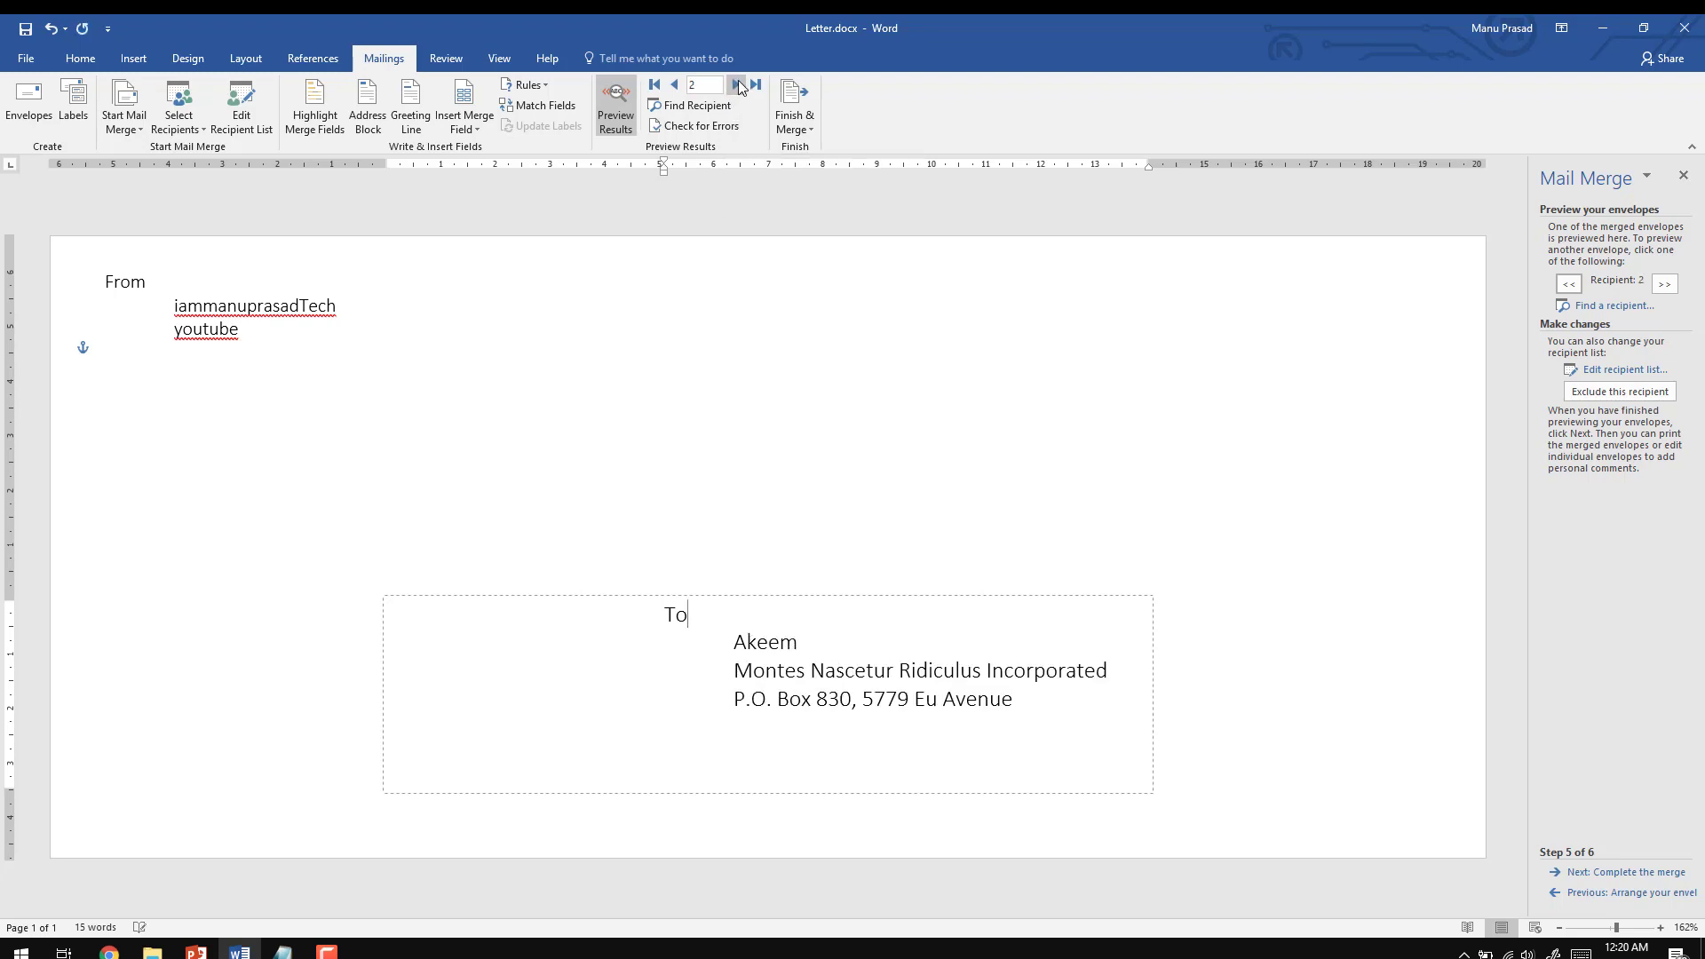
left_click(738, 84)
left_click(738, 85)
left_click(738, 84)
left_click(738, 85)
left_click(738, 85)
left_click(738, 84)
left_click(738, 84)
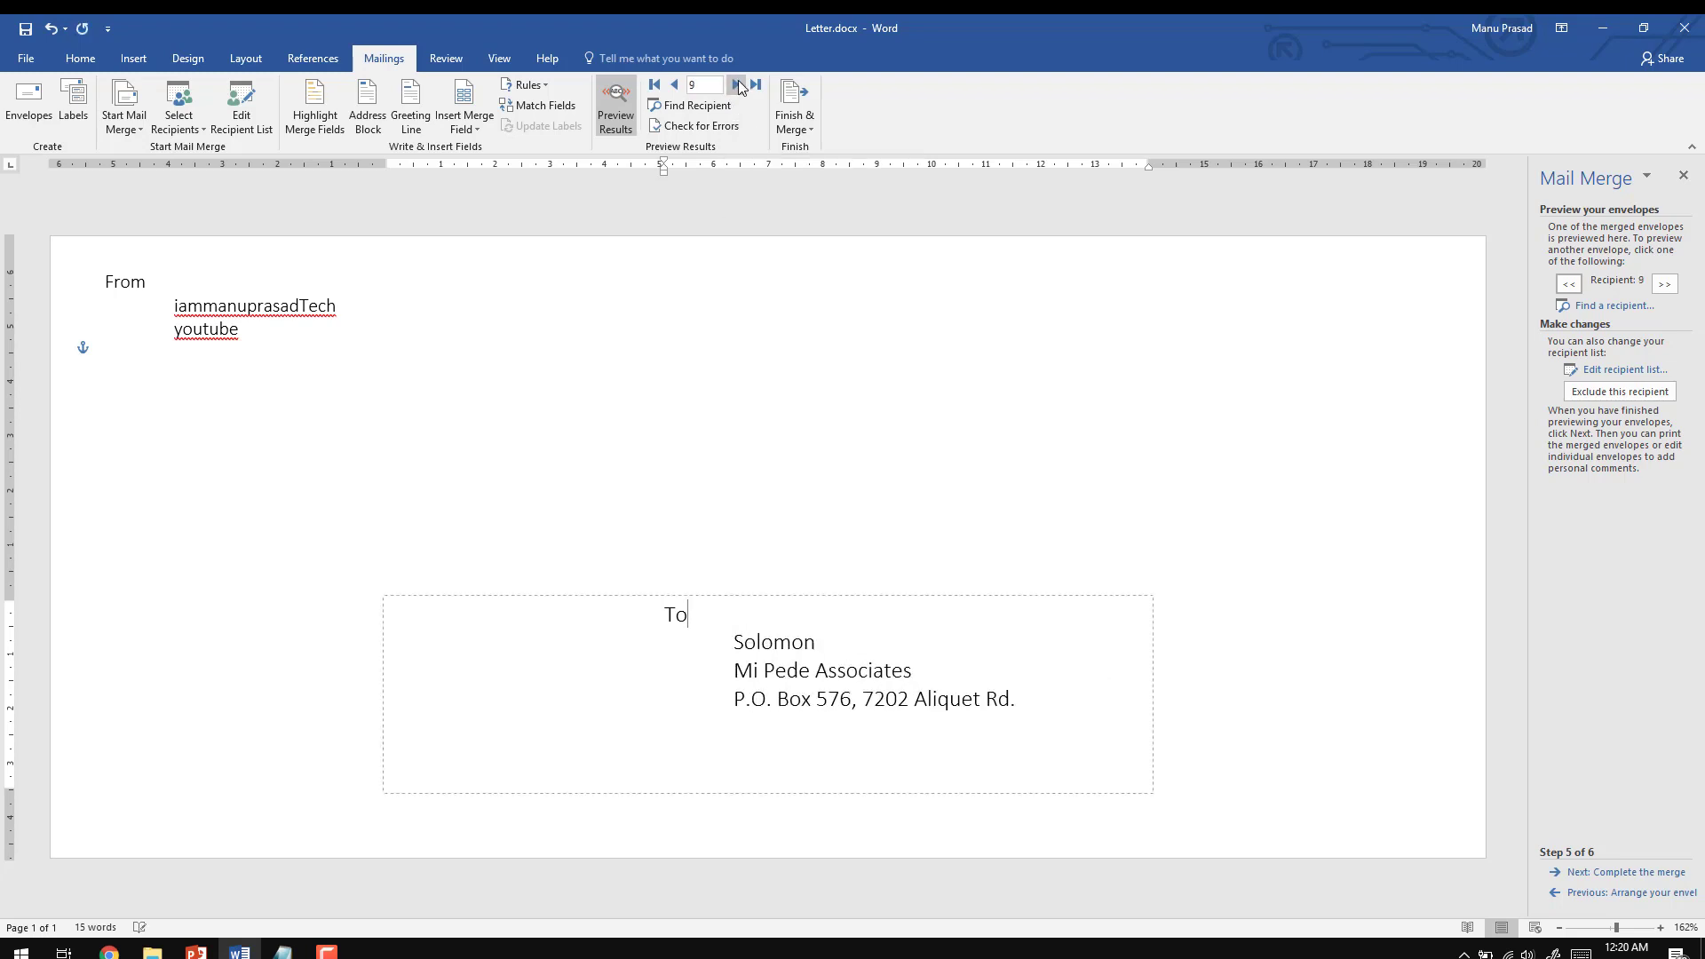
left_click(738, 84)
left_click(738, 84)
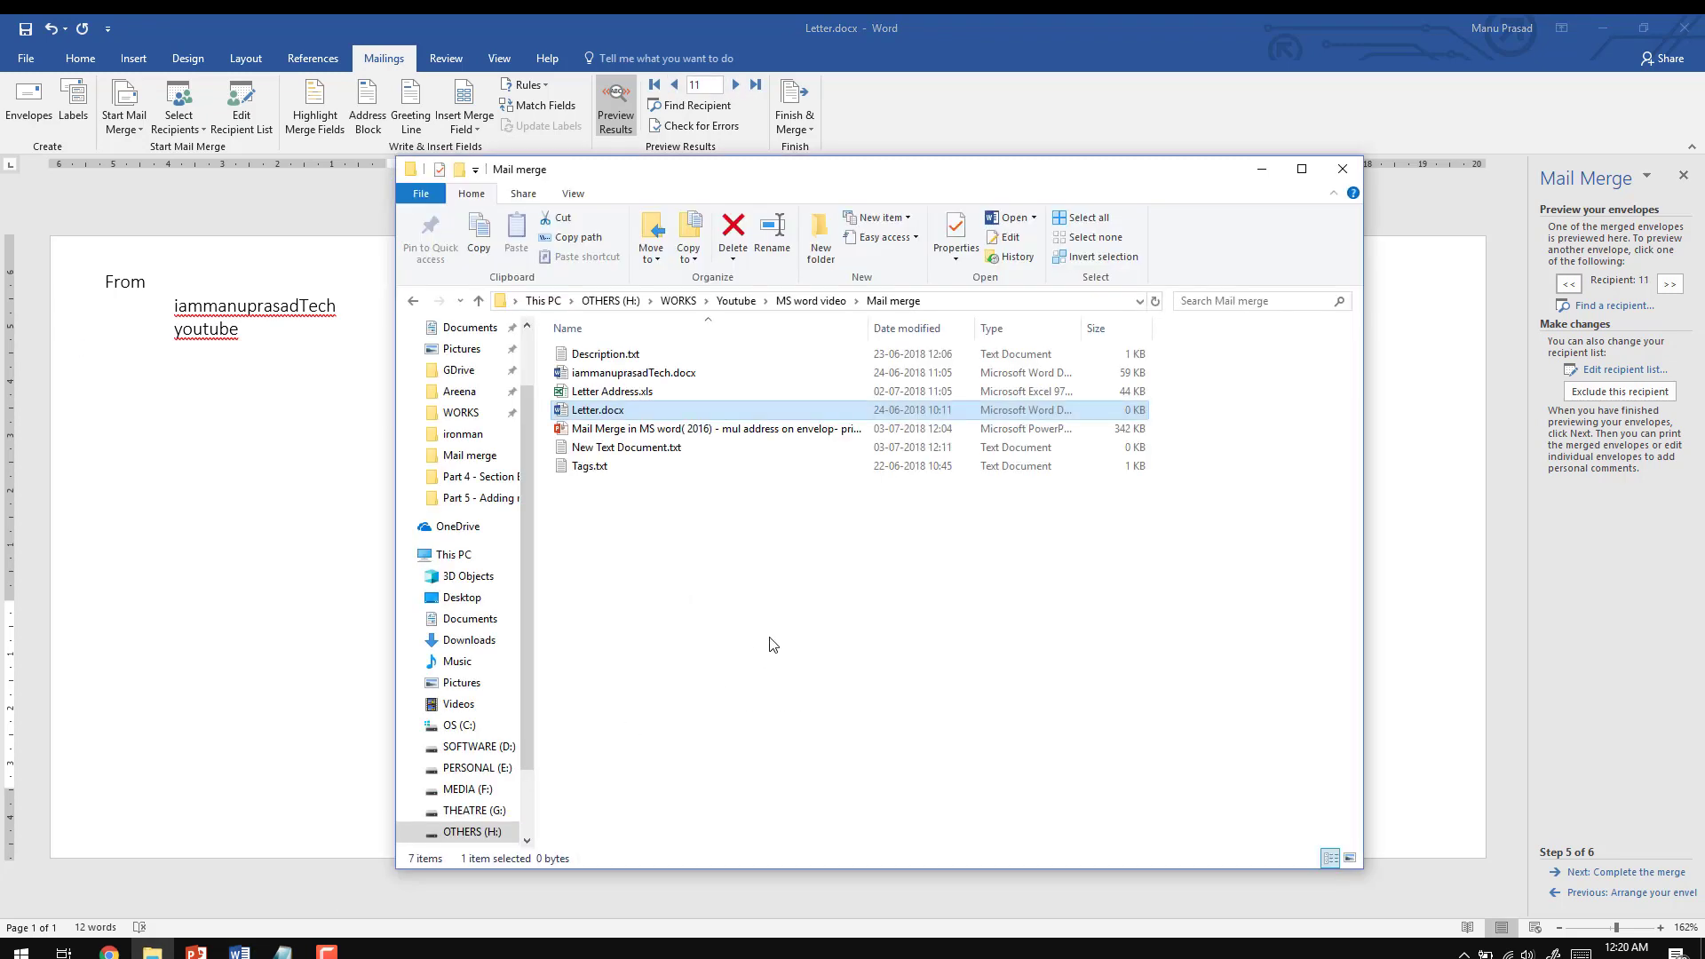
Step: Open Letter Address.xls read-only in Excel, examine the first recipients' name, company, address and e-mail cells, and minimize the workbook
double_click(624, 392)
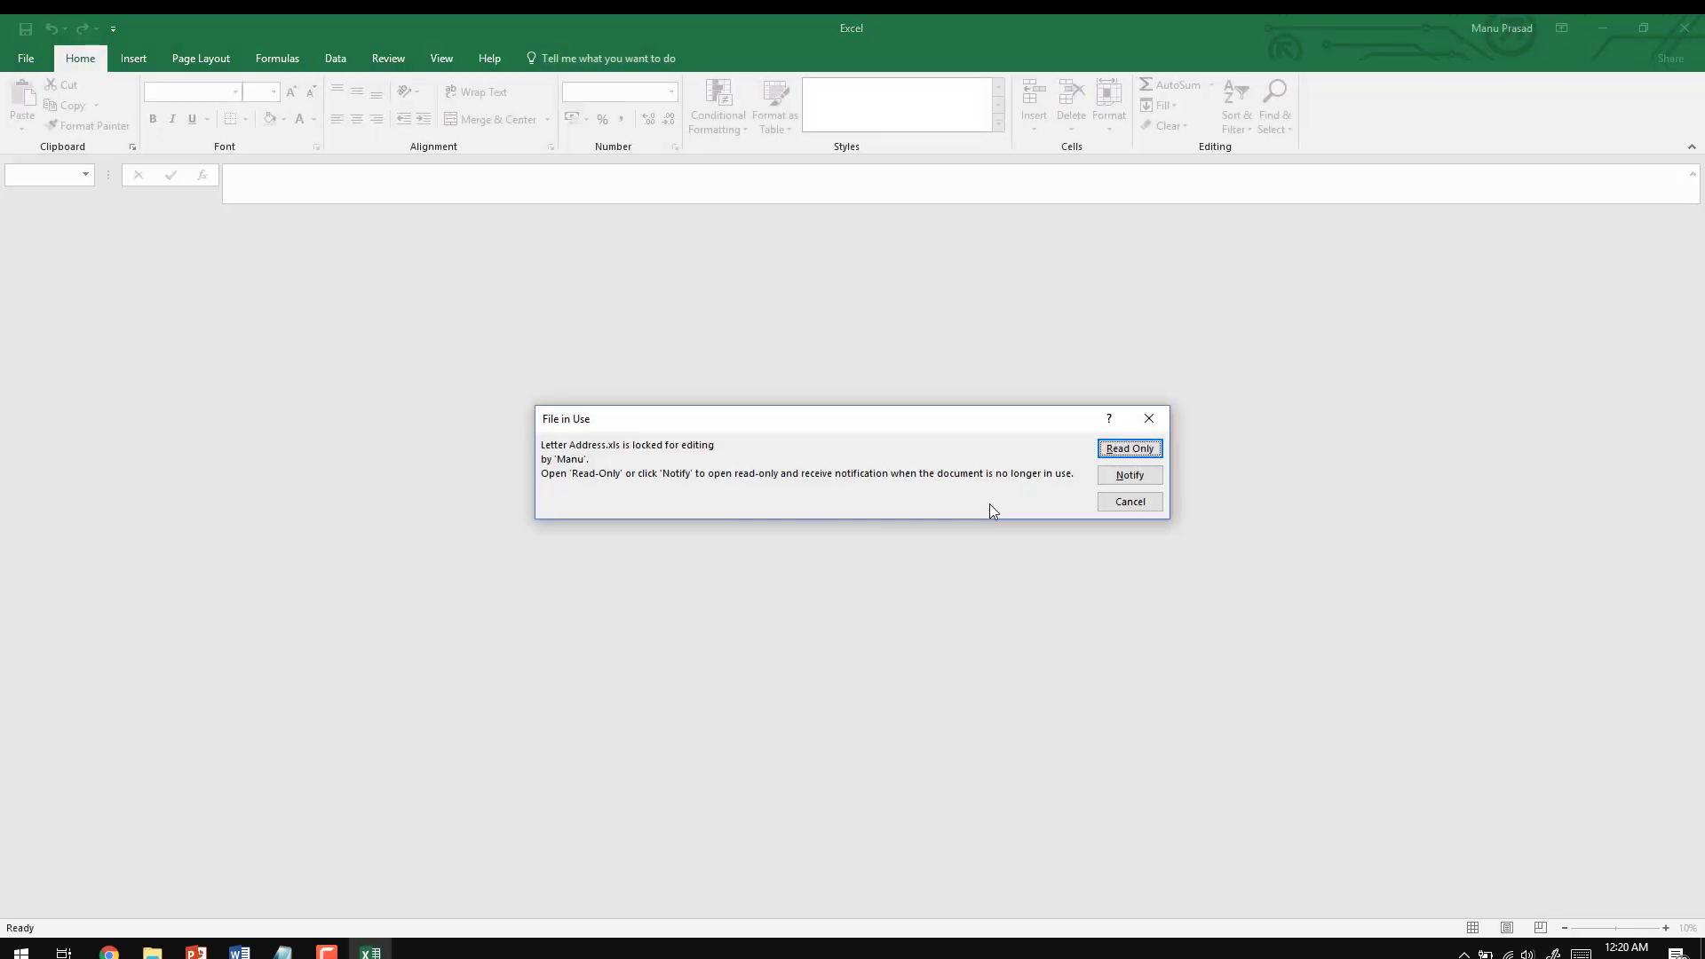
left_click(1121, 451)
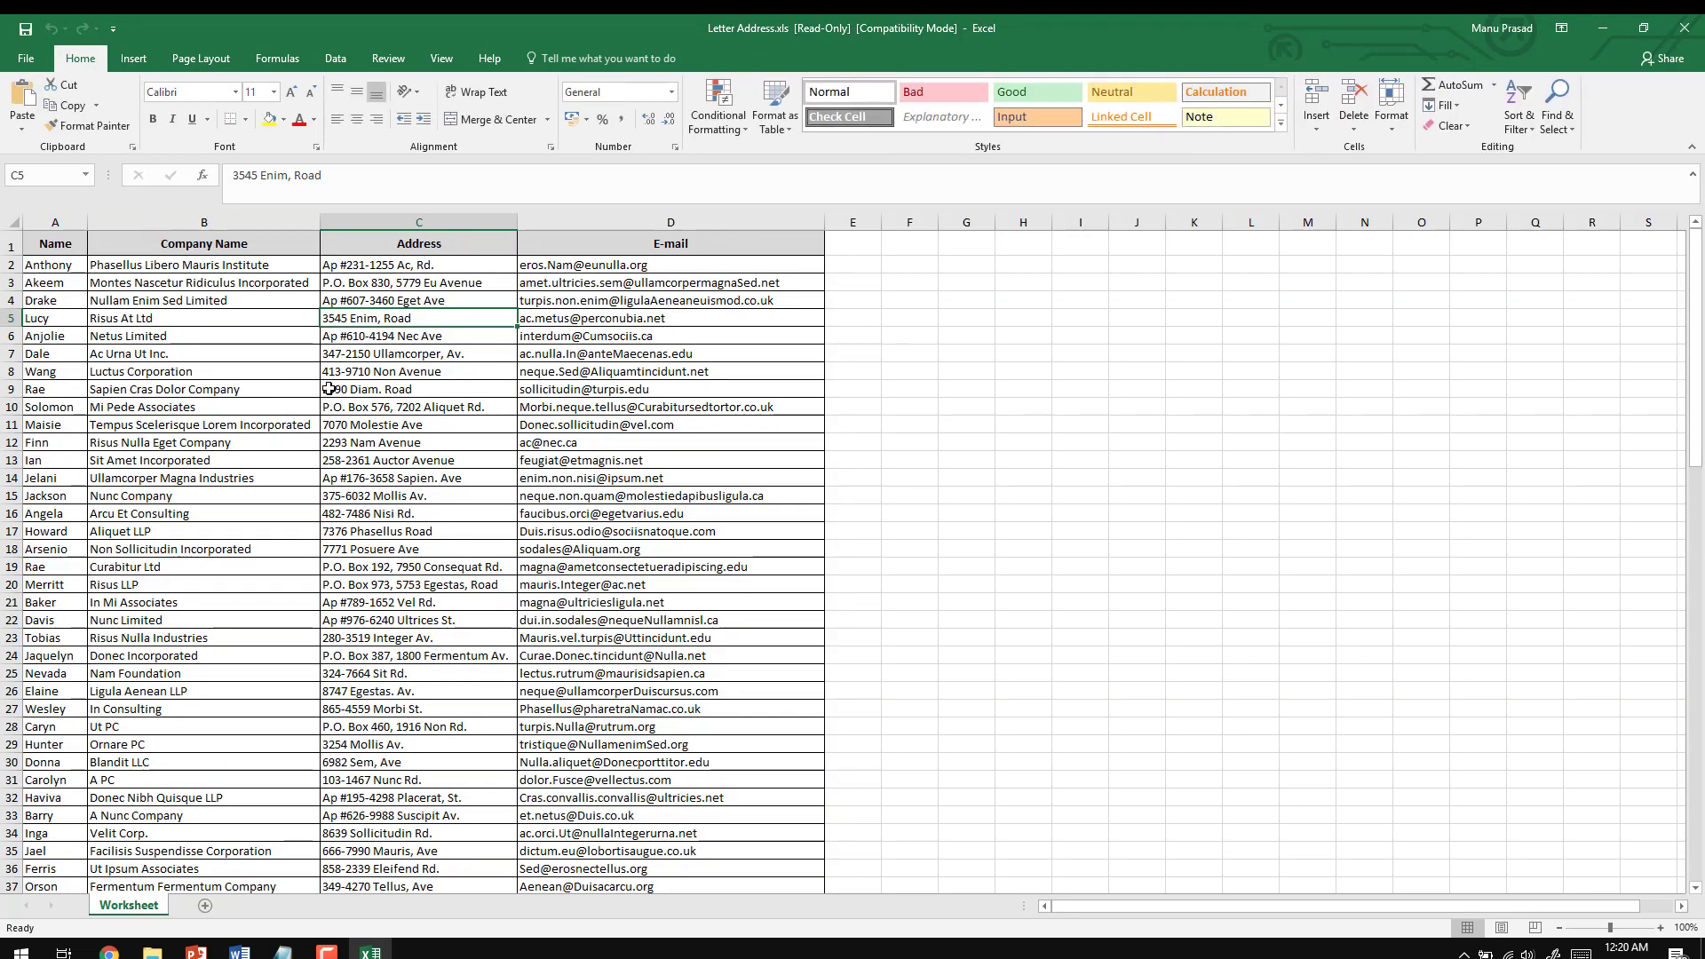
left_click(80, 271)
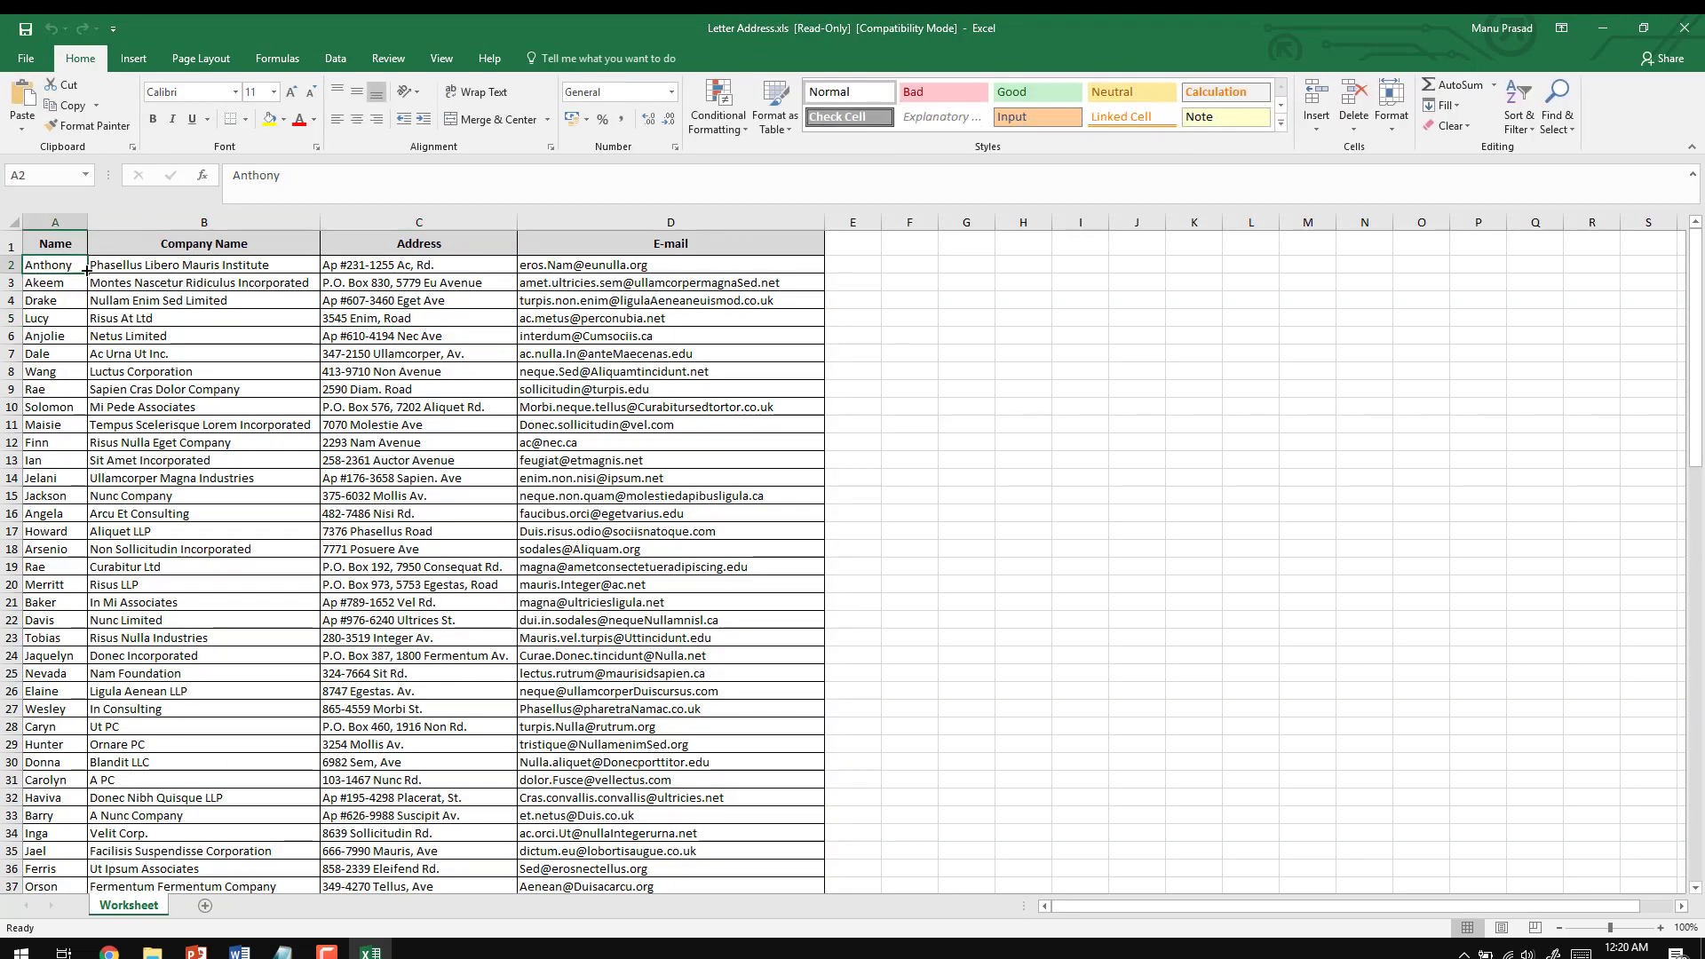
left_click(138, 267)
left_click(393, 267)
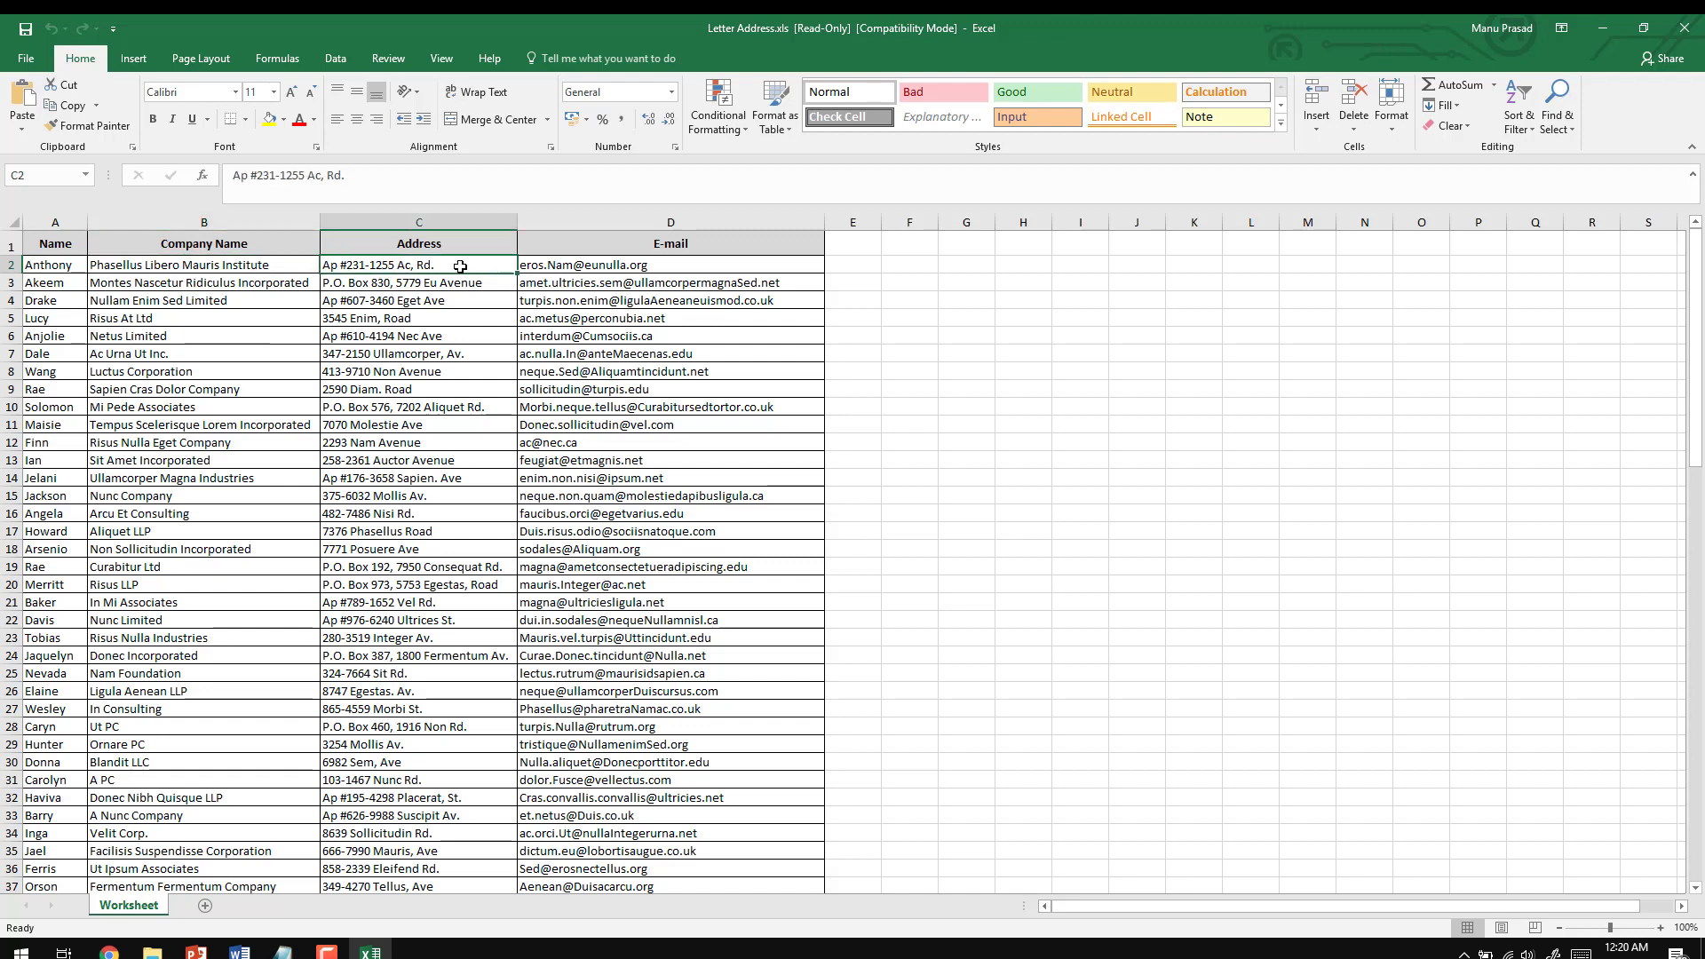
left_click(590, 264)
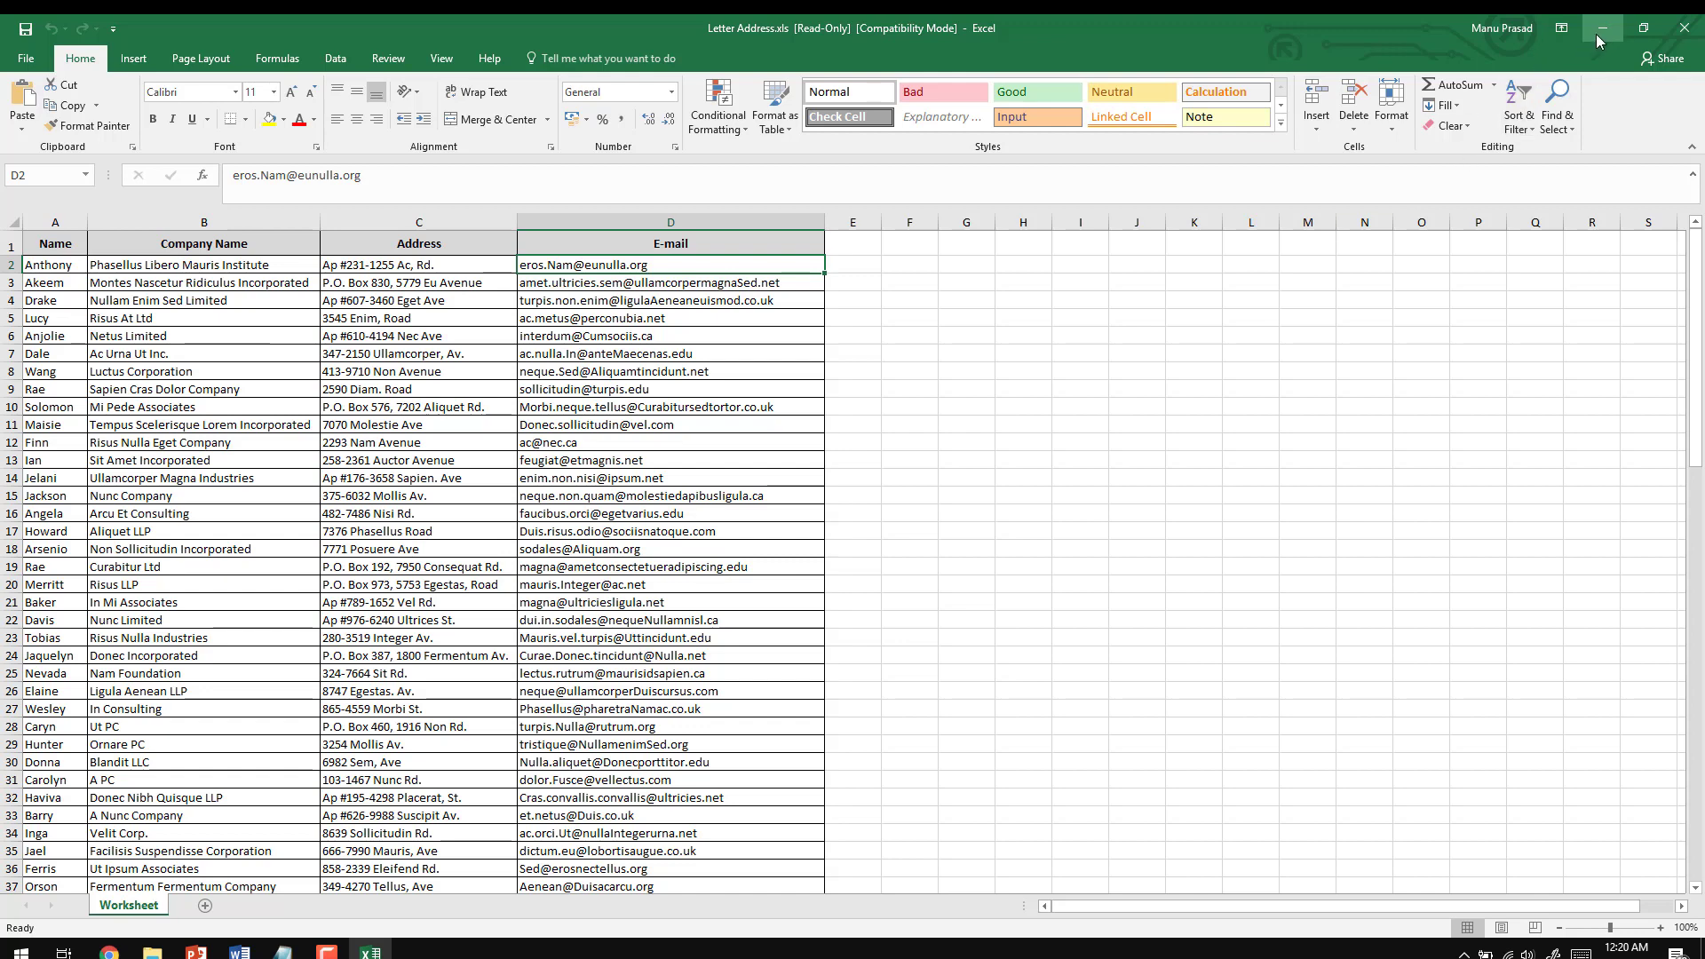
left_click(61, 268)
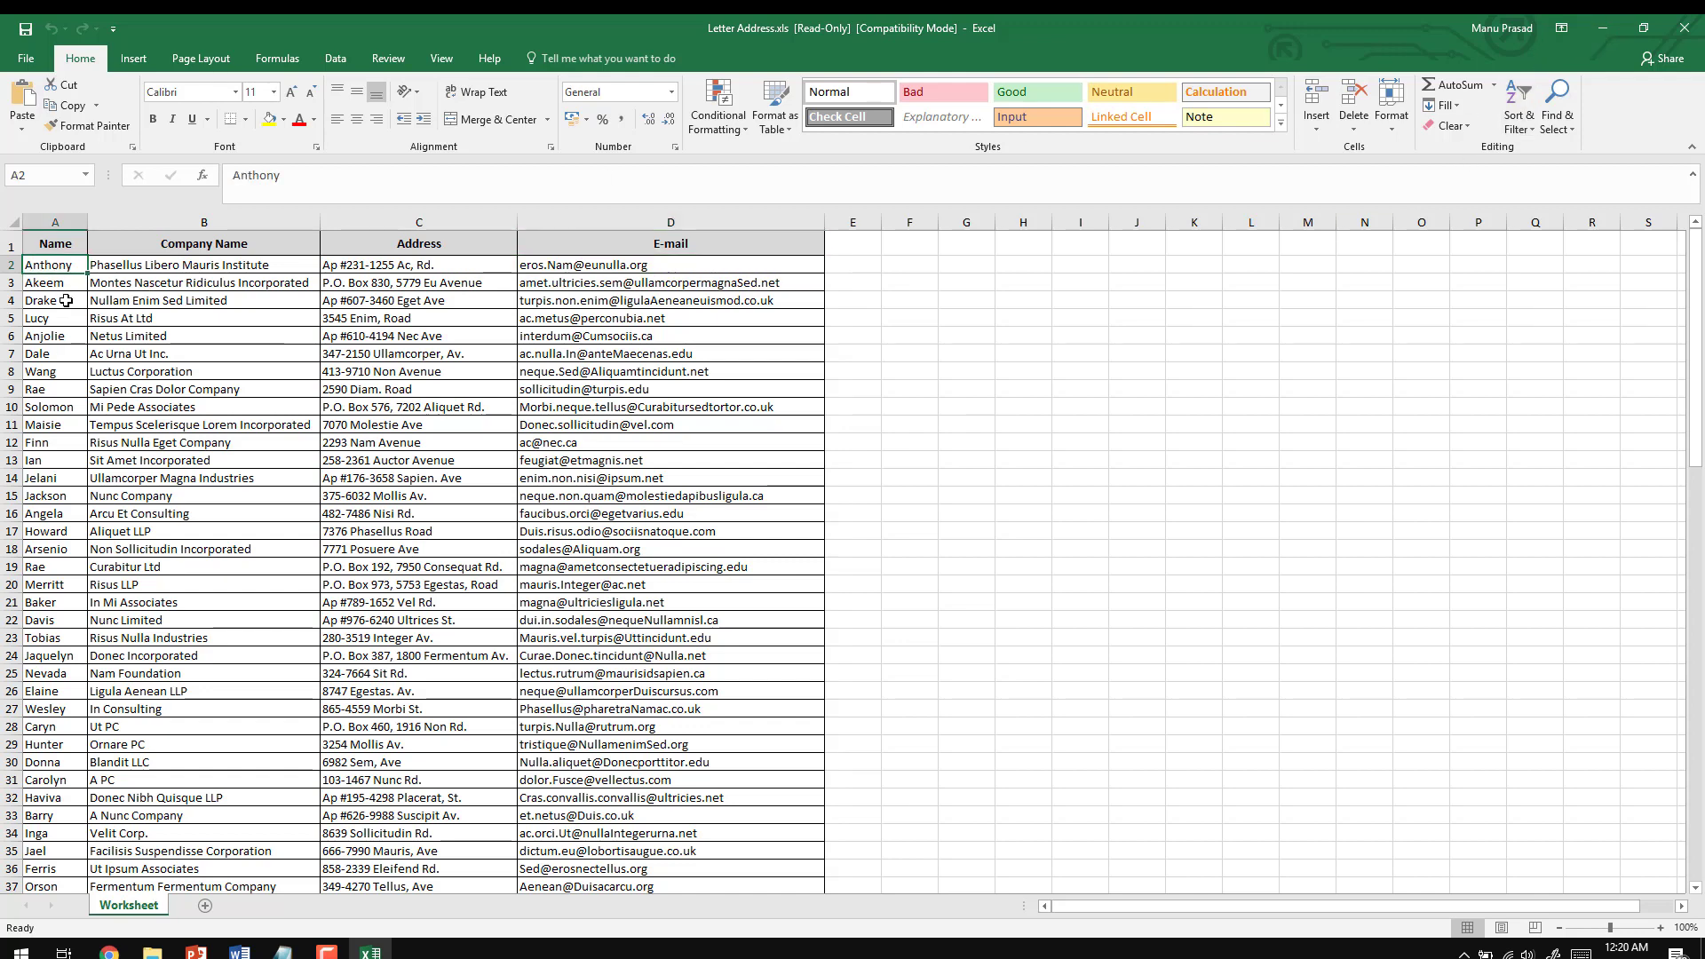
left_click(66, 300)
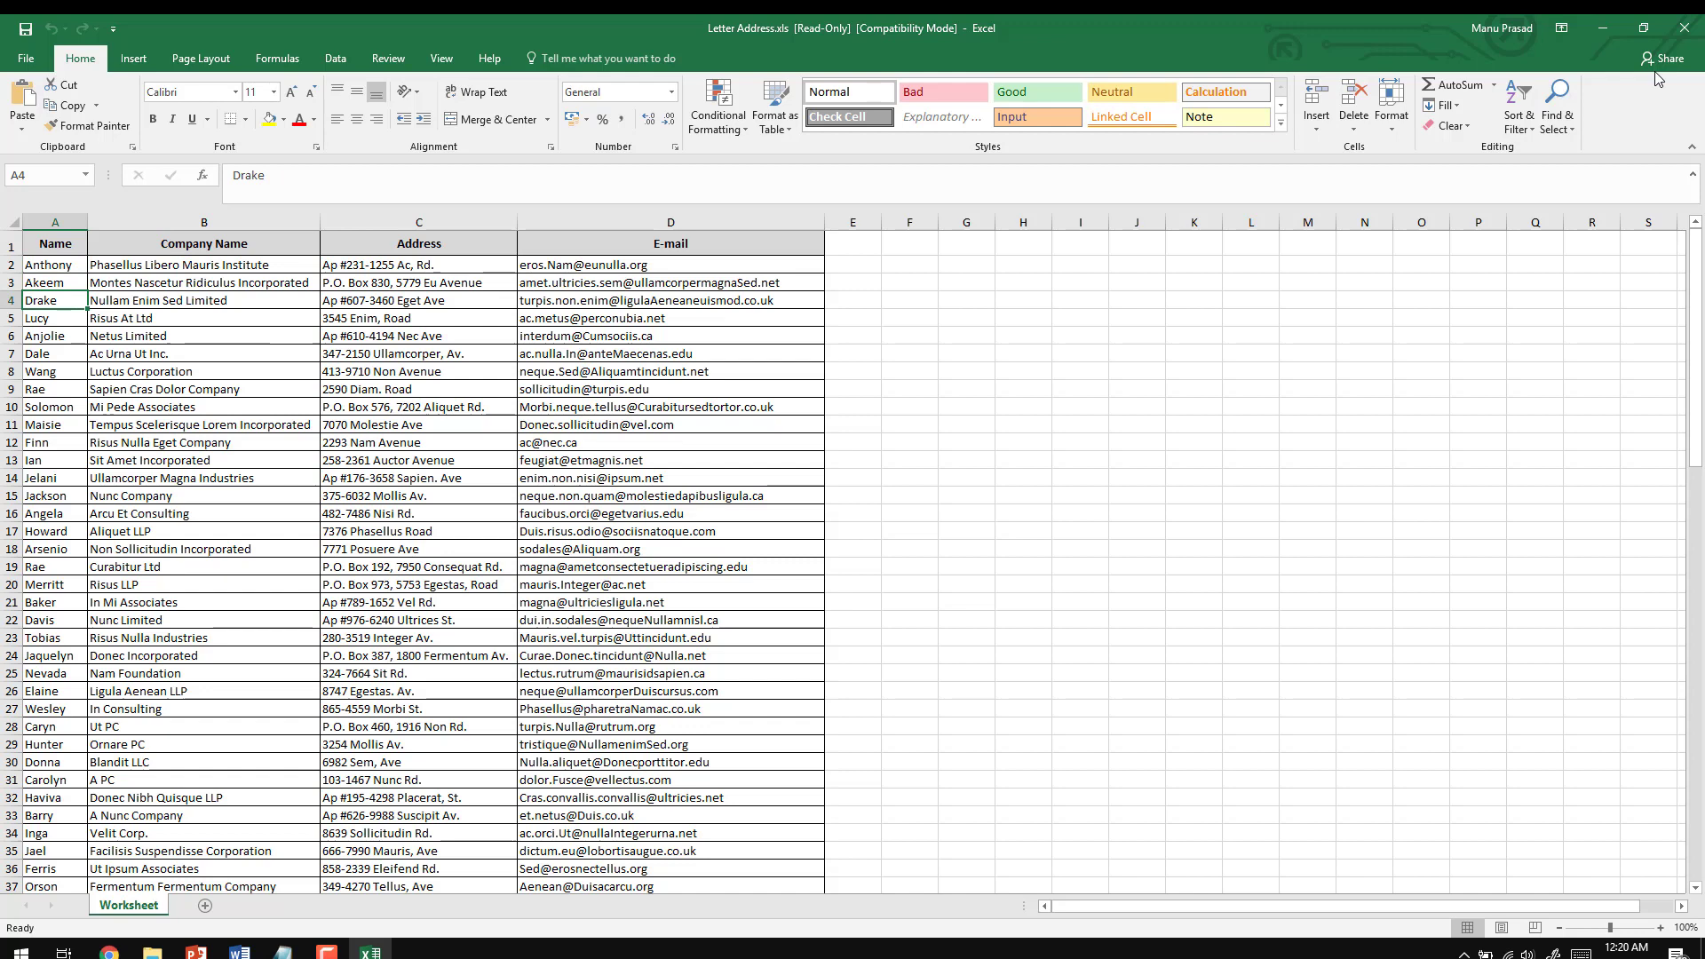
left_click(1603, 30)
Step: Preview the Word envelopes from recipient 1 through recipient 5, and jump to the last recipient's envelope
left_click(676, 87)
left_click(676, 87)
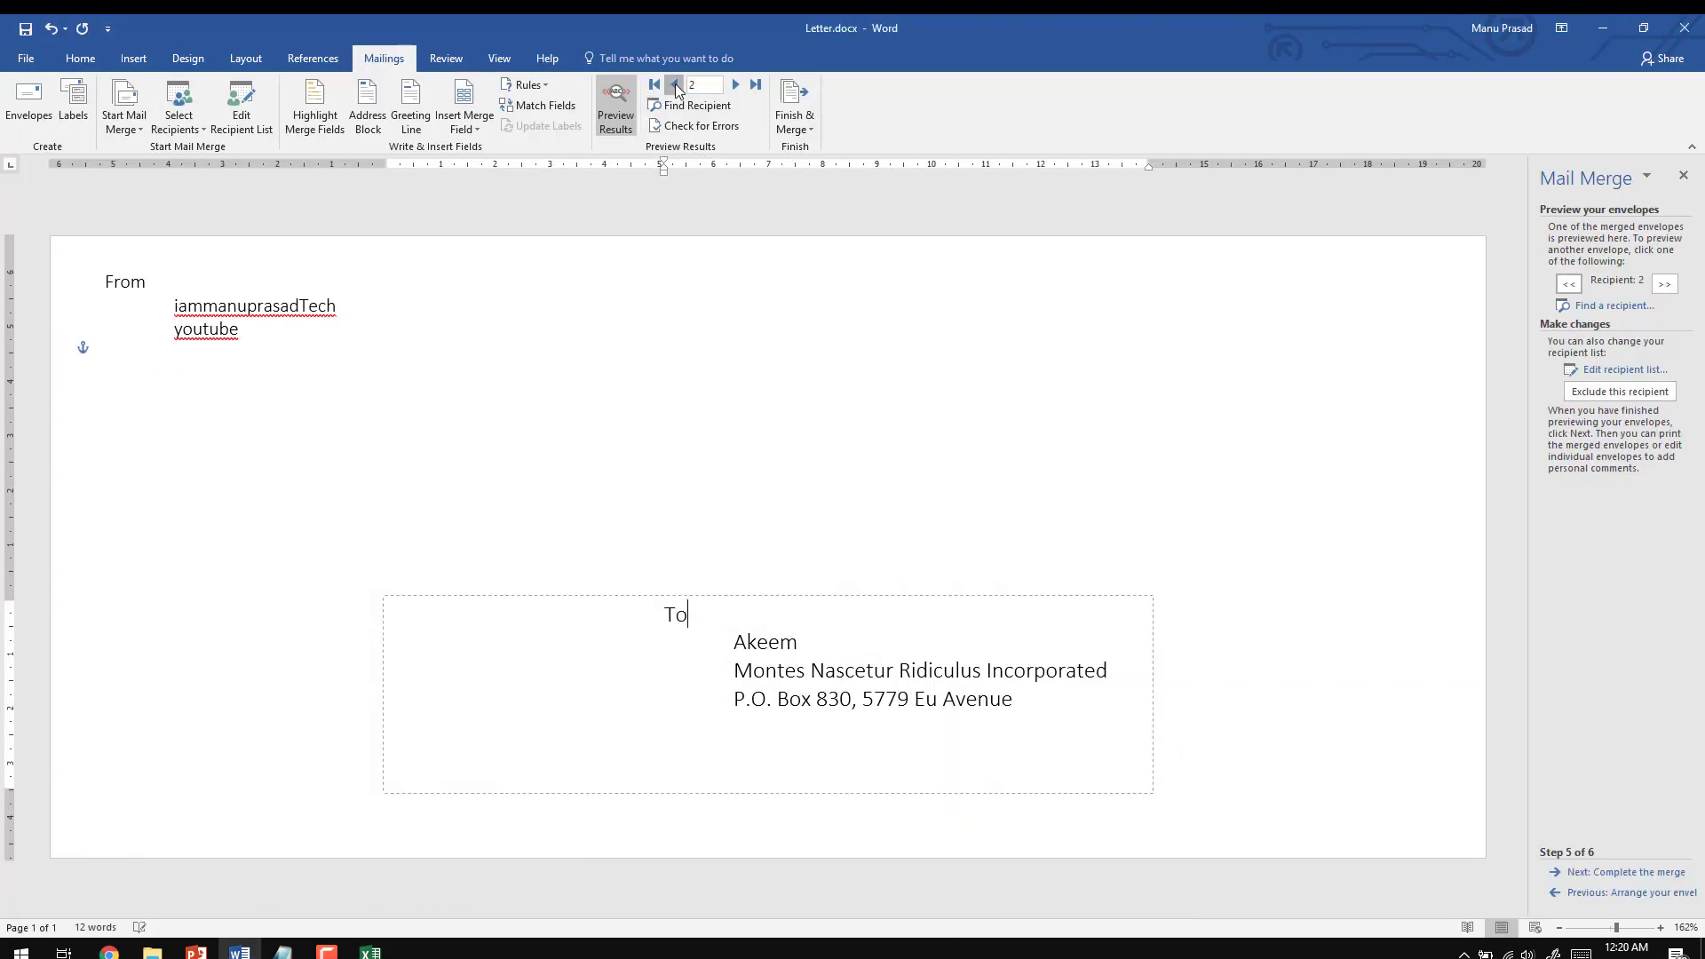
left_click(676, 87)
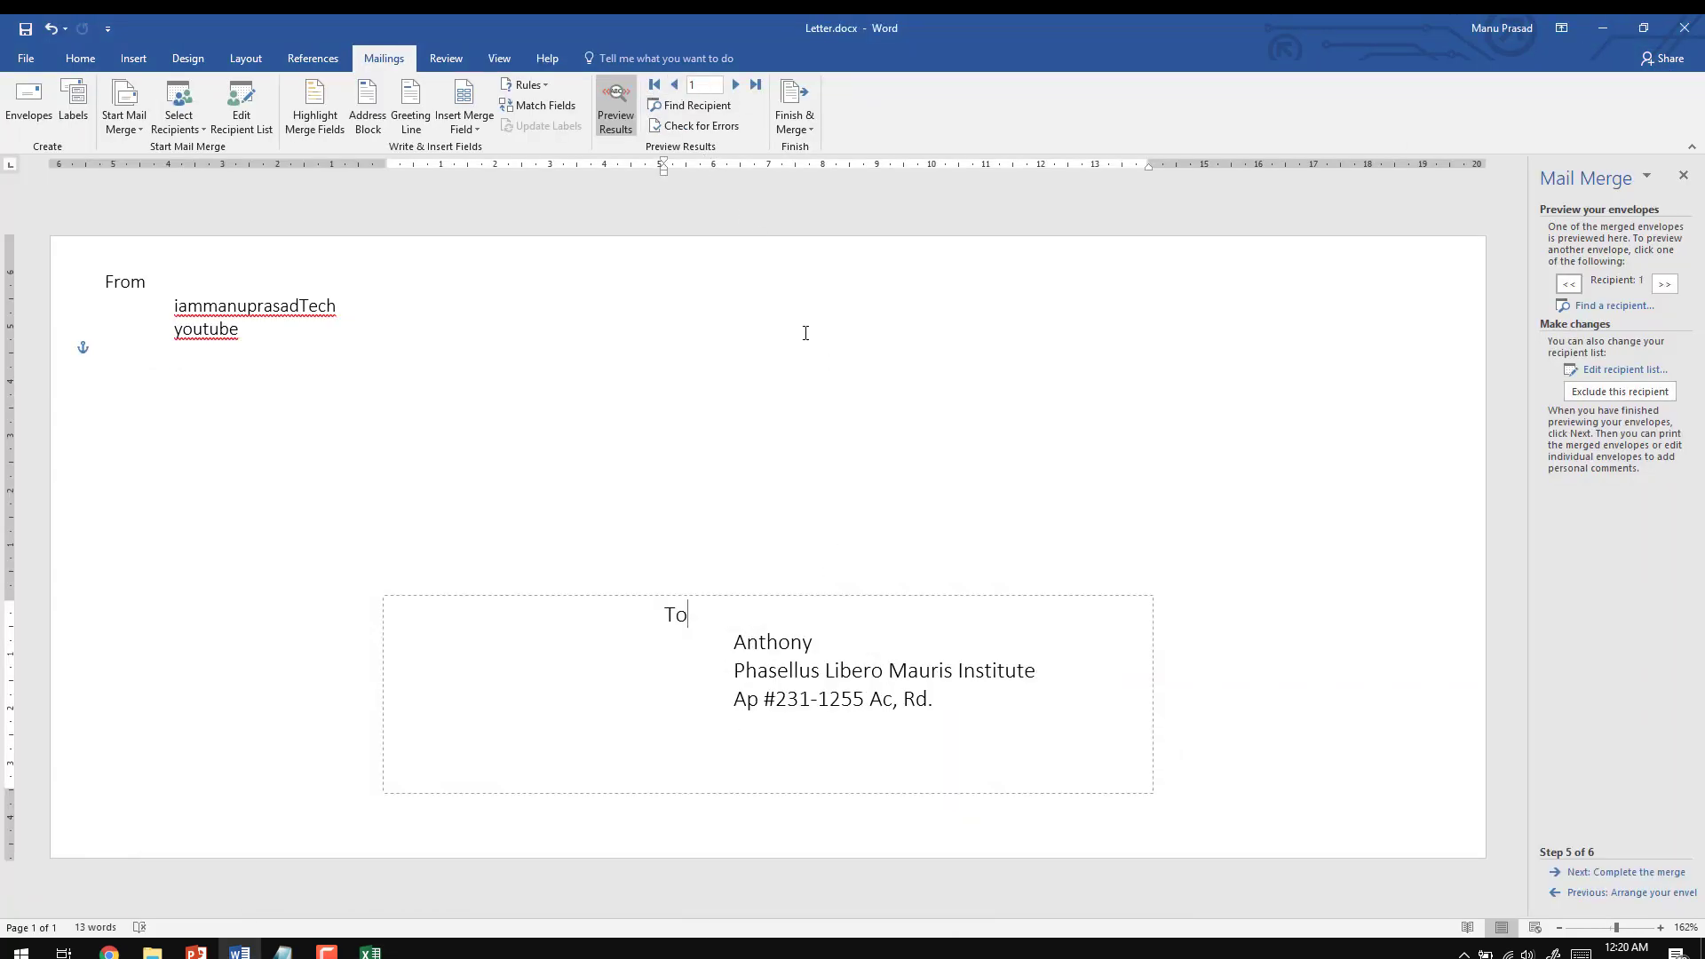
left_click(735, 84)
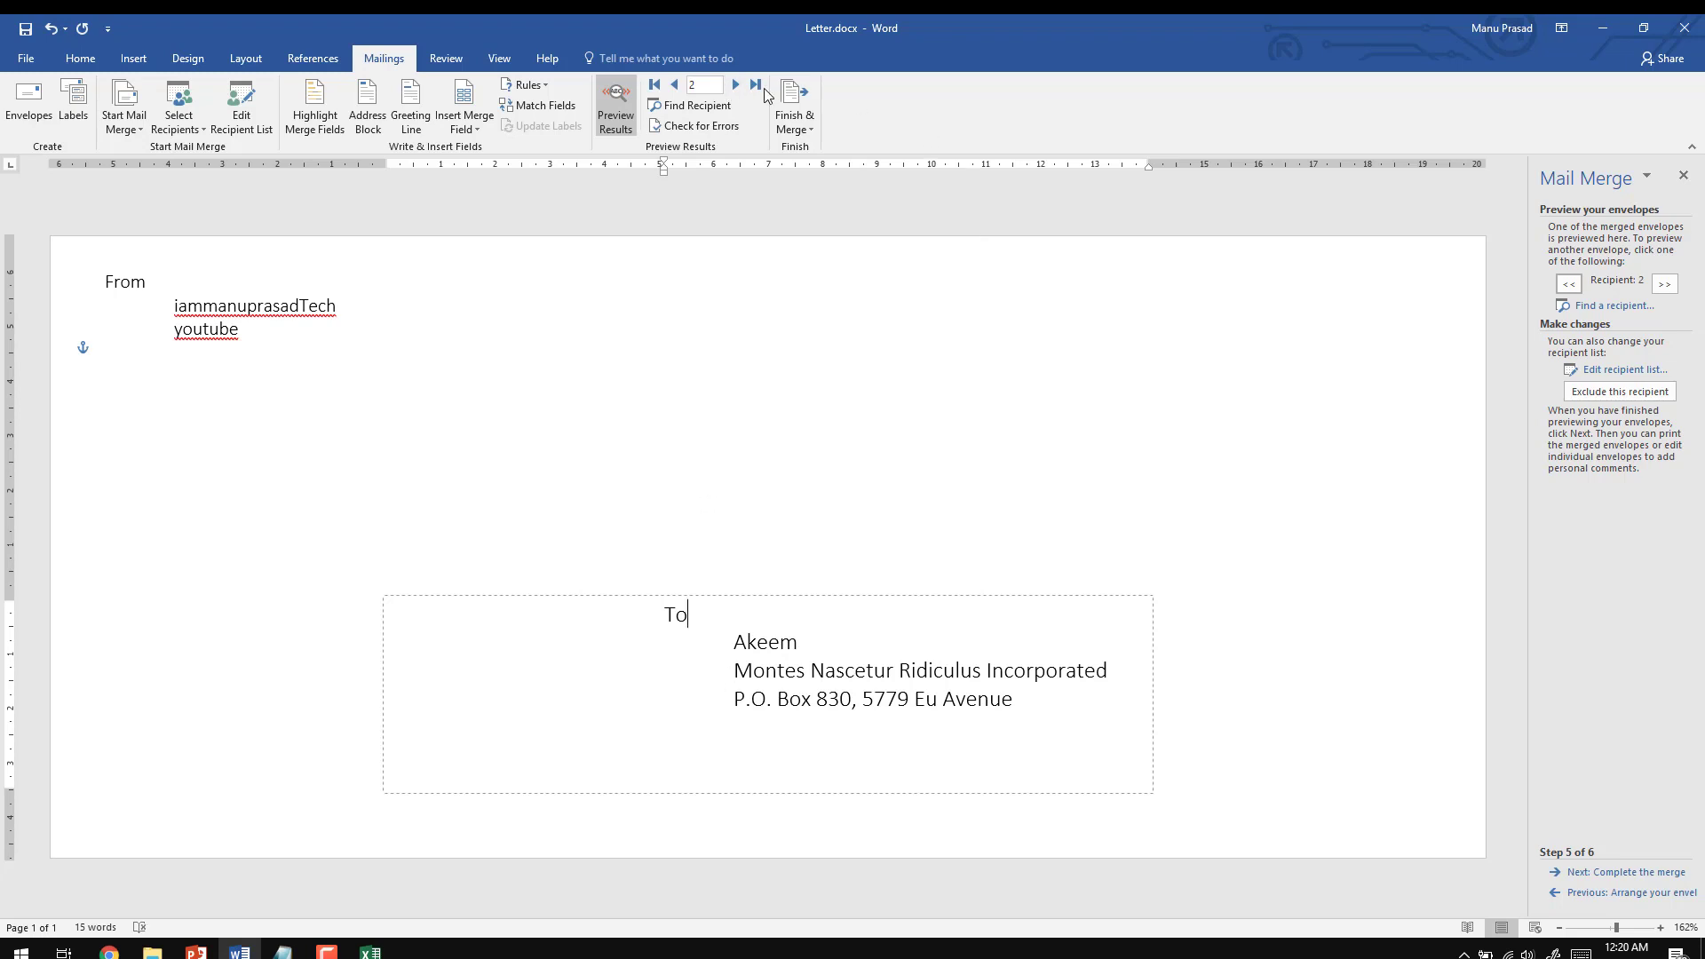
left_click(735, 84)
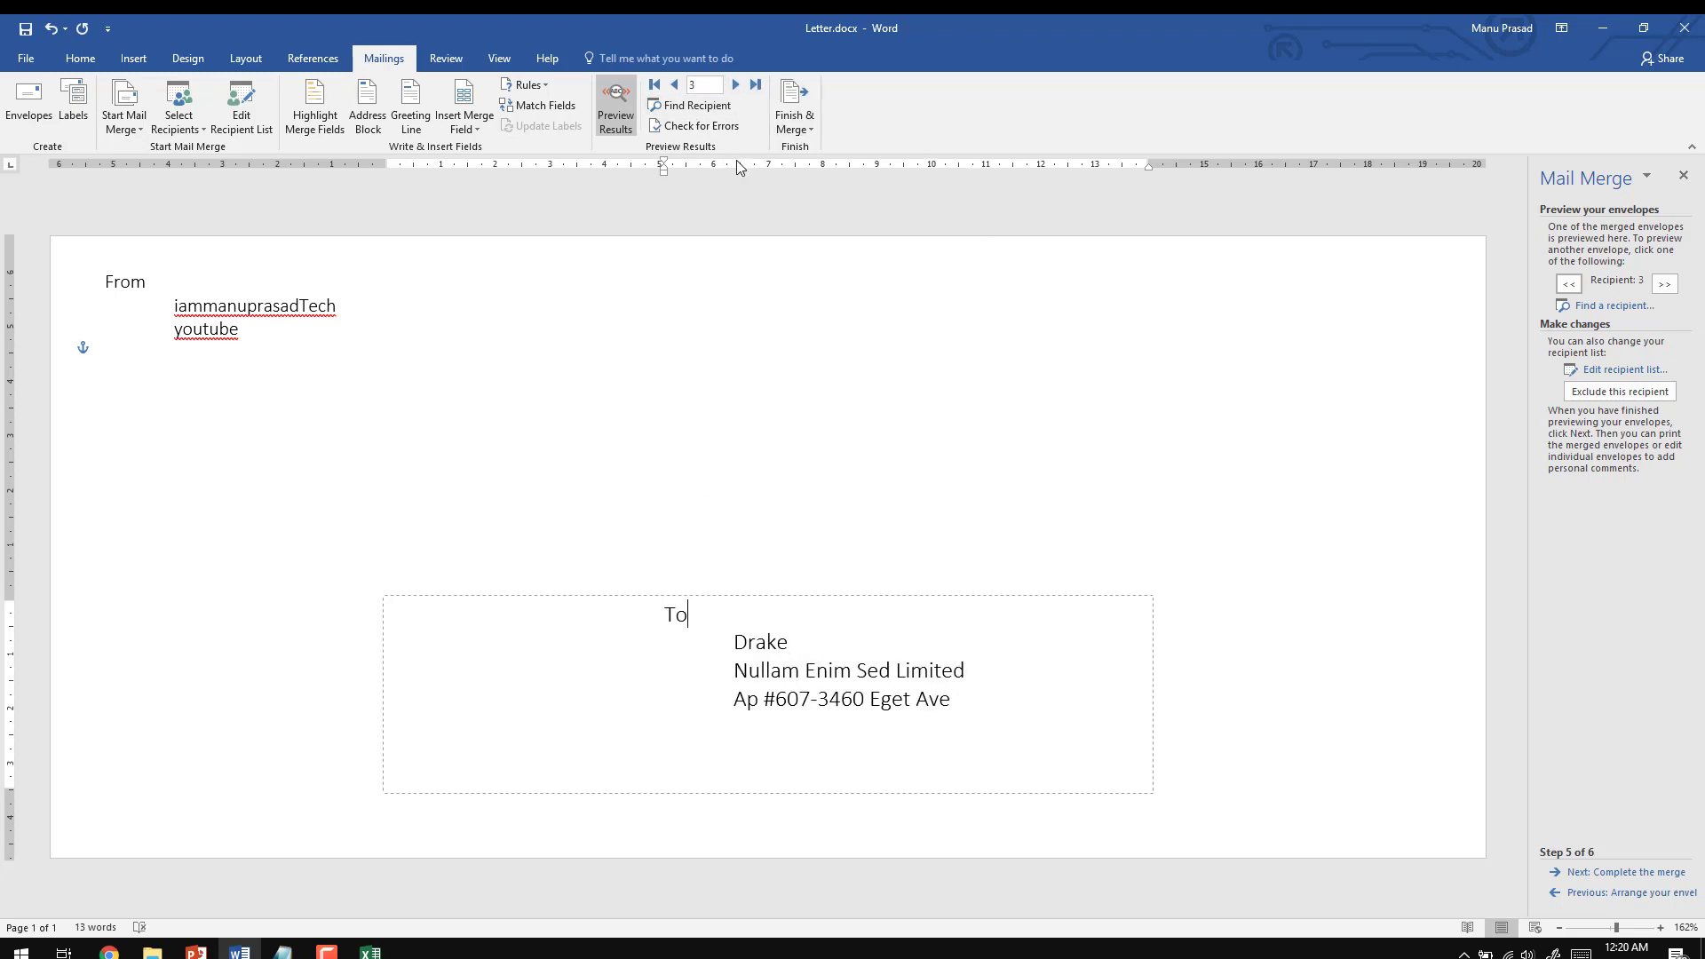
left_click(736, 86)
left_click(735, 86)
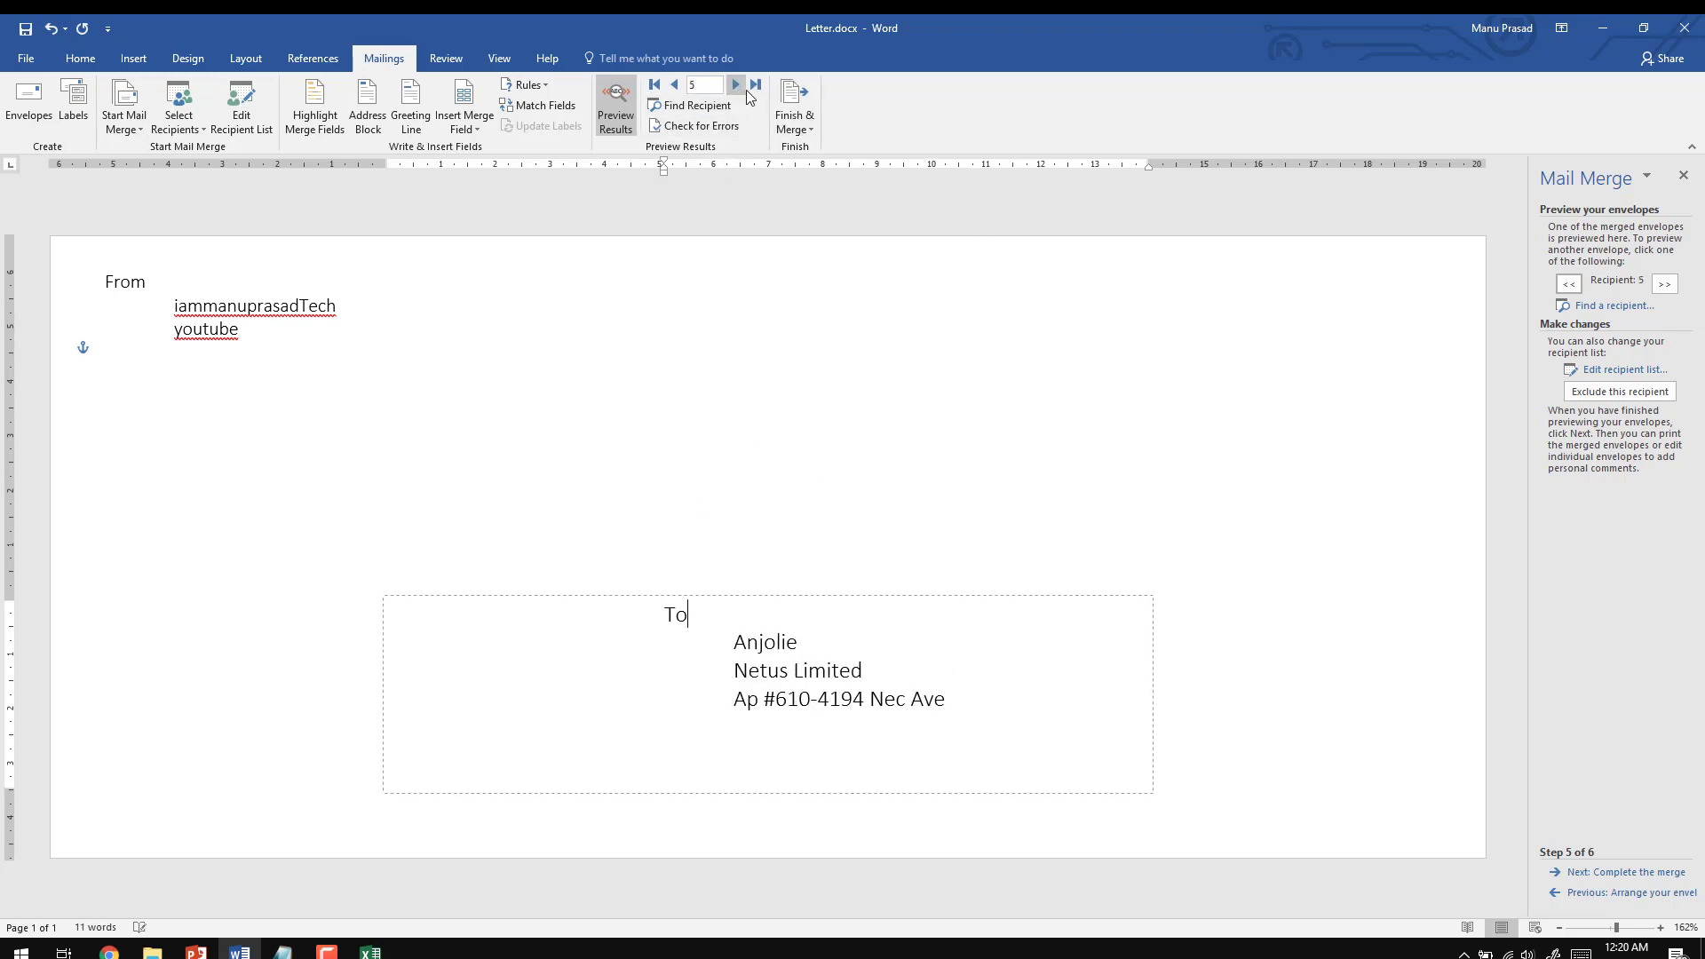
left_click(752, 90)
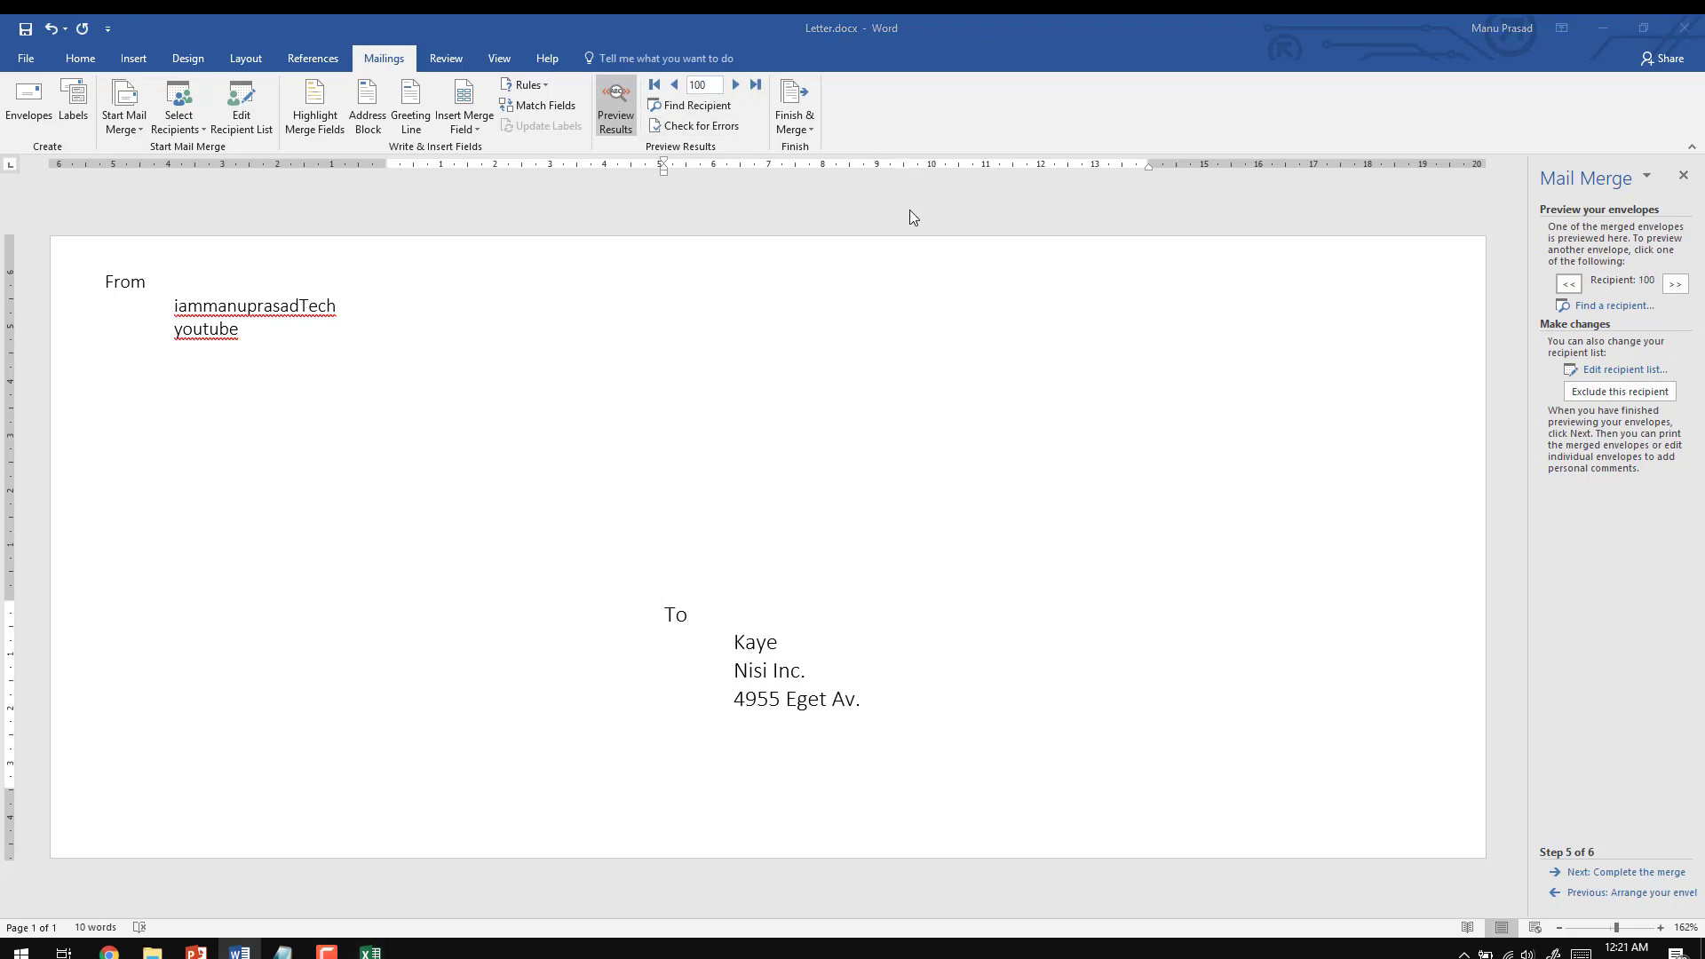
Step: Switch to the Excel recipient workbook, compare its last row with the previewed envelope, and minimize it again
left_click(371, 951)
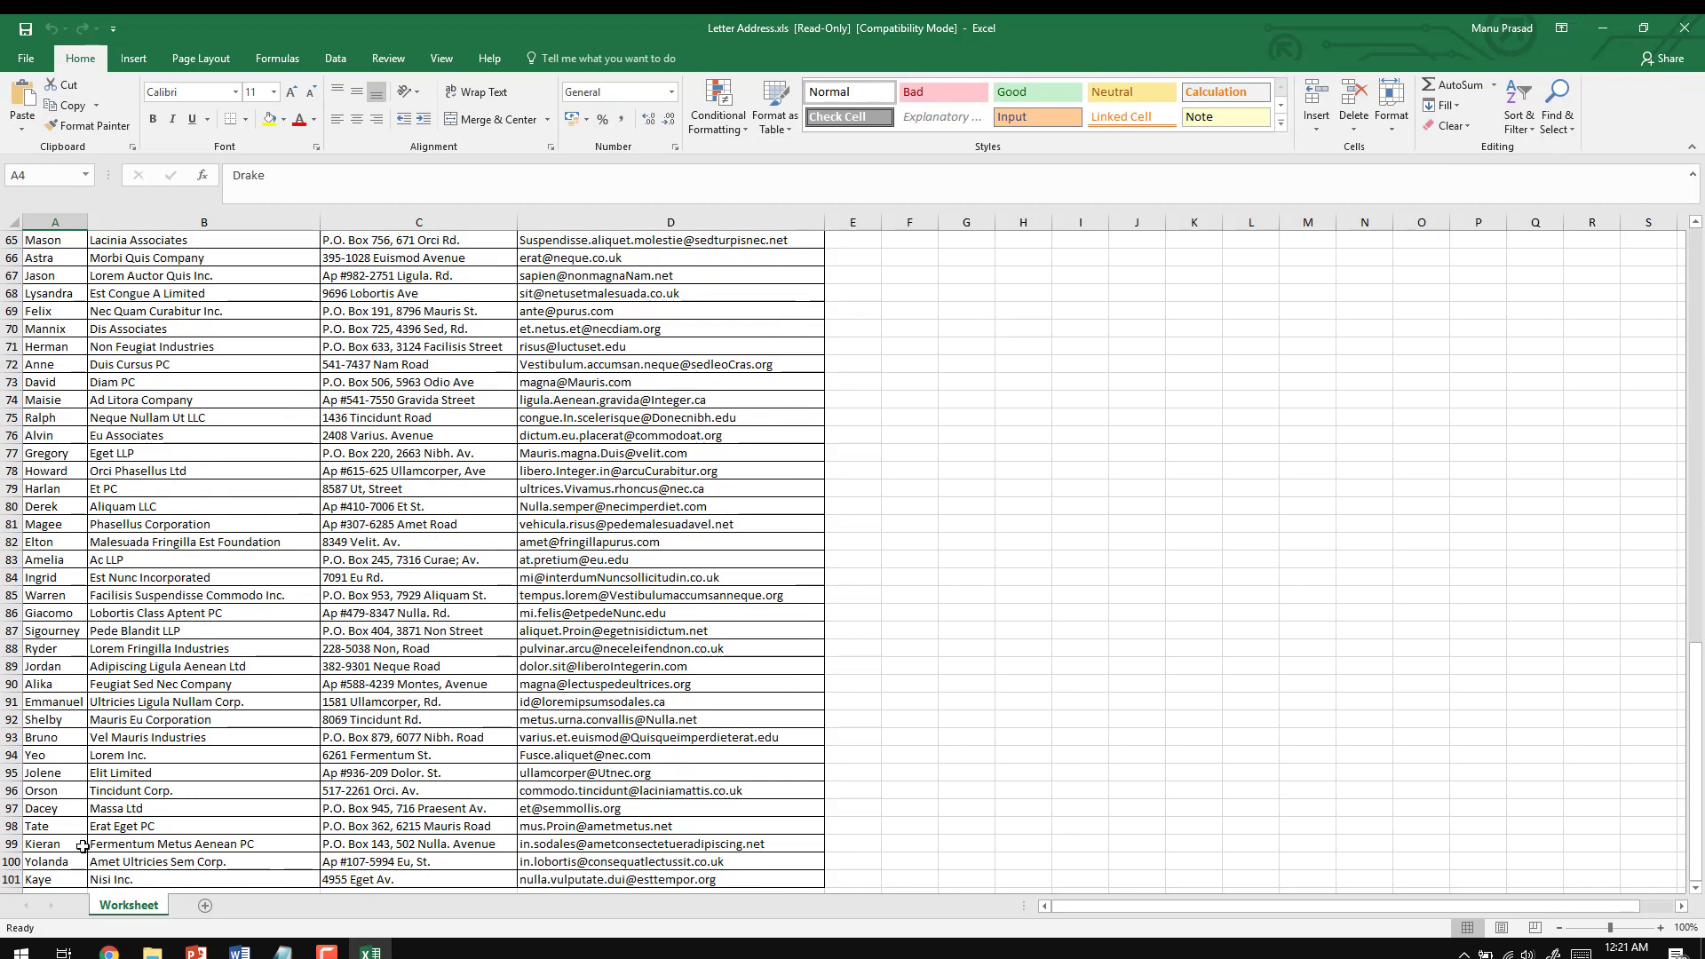
scroll(82, 846, "down", 2)
left_click(55, 773)
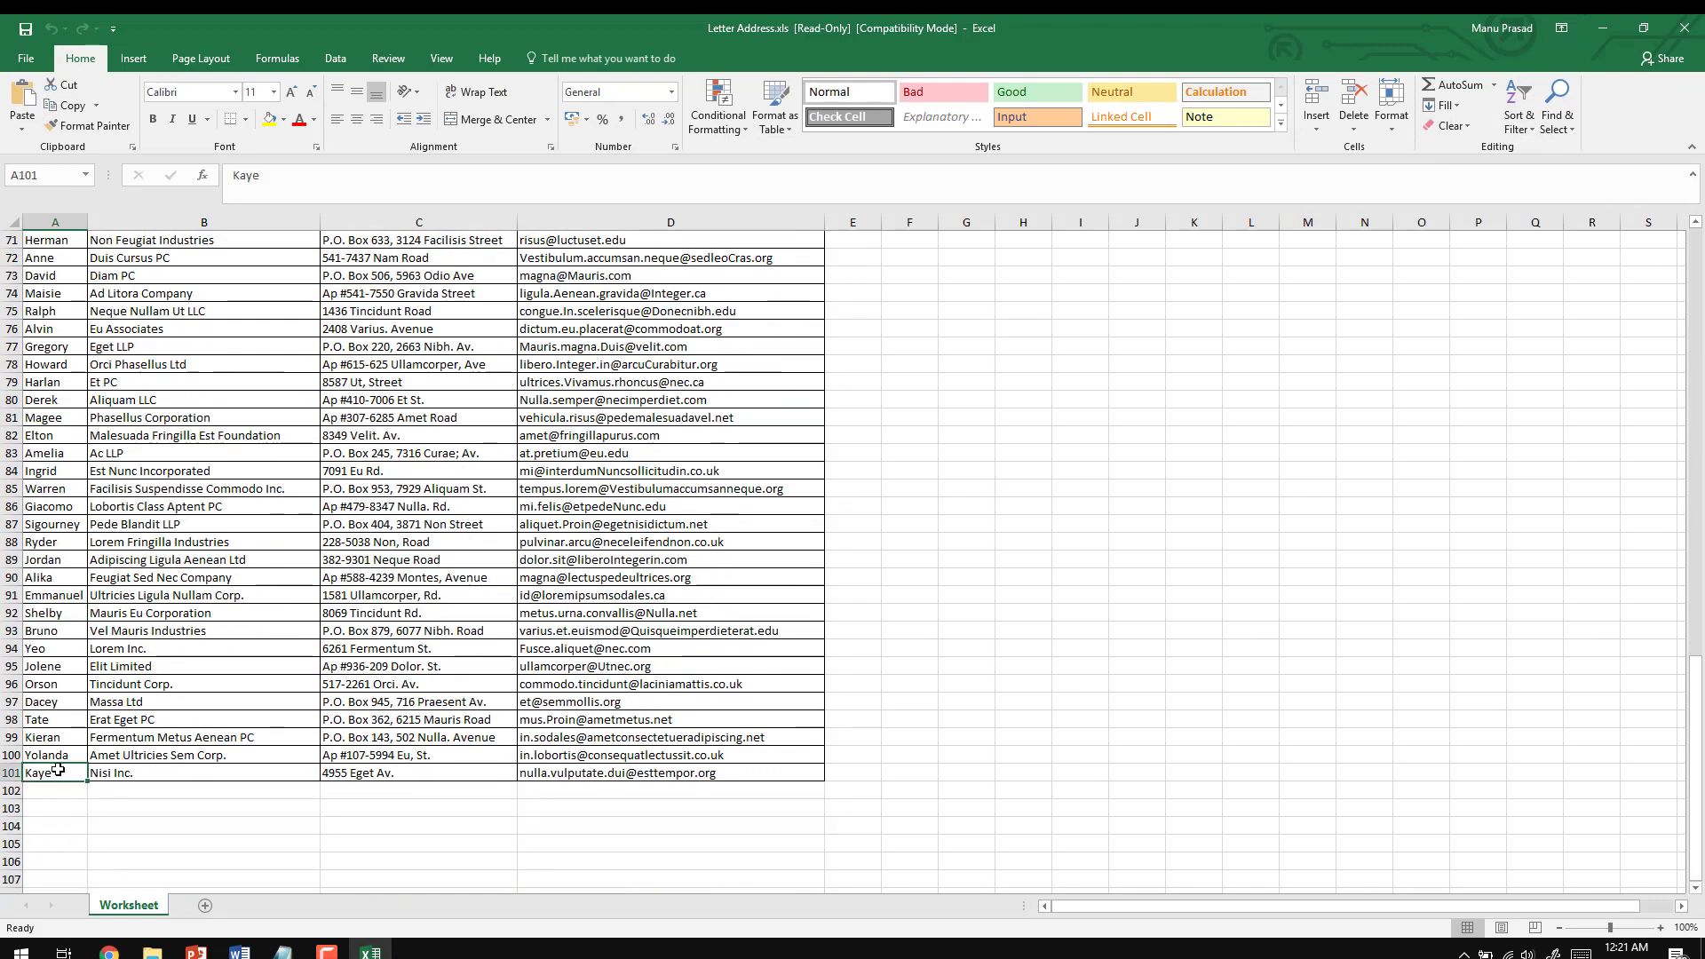
left_click(1600, 27)
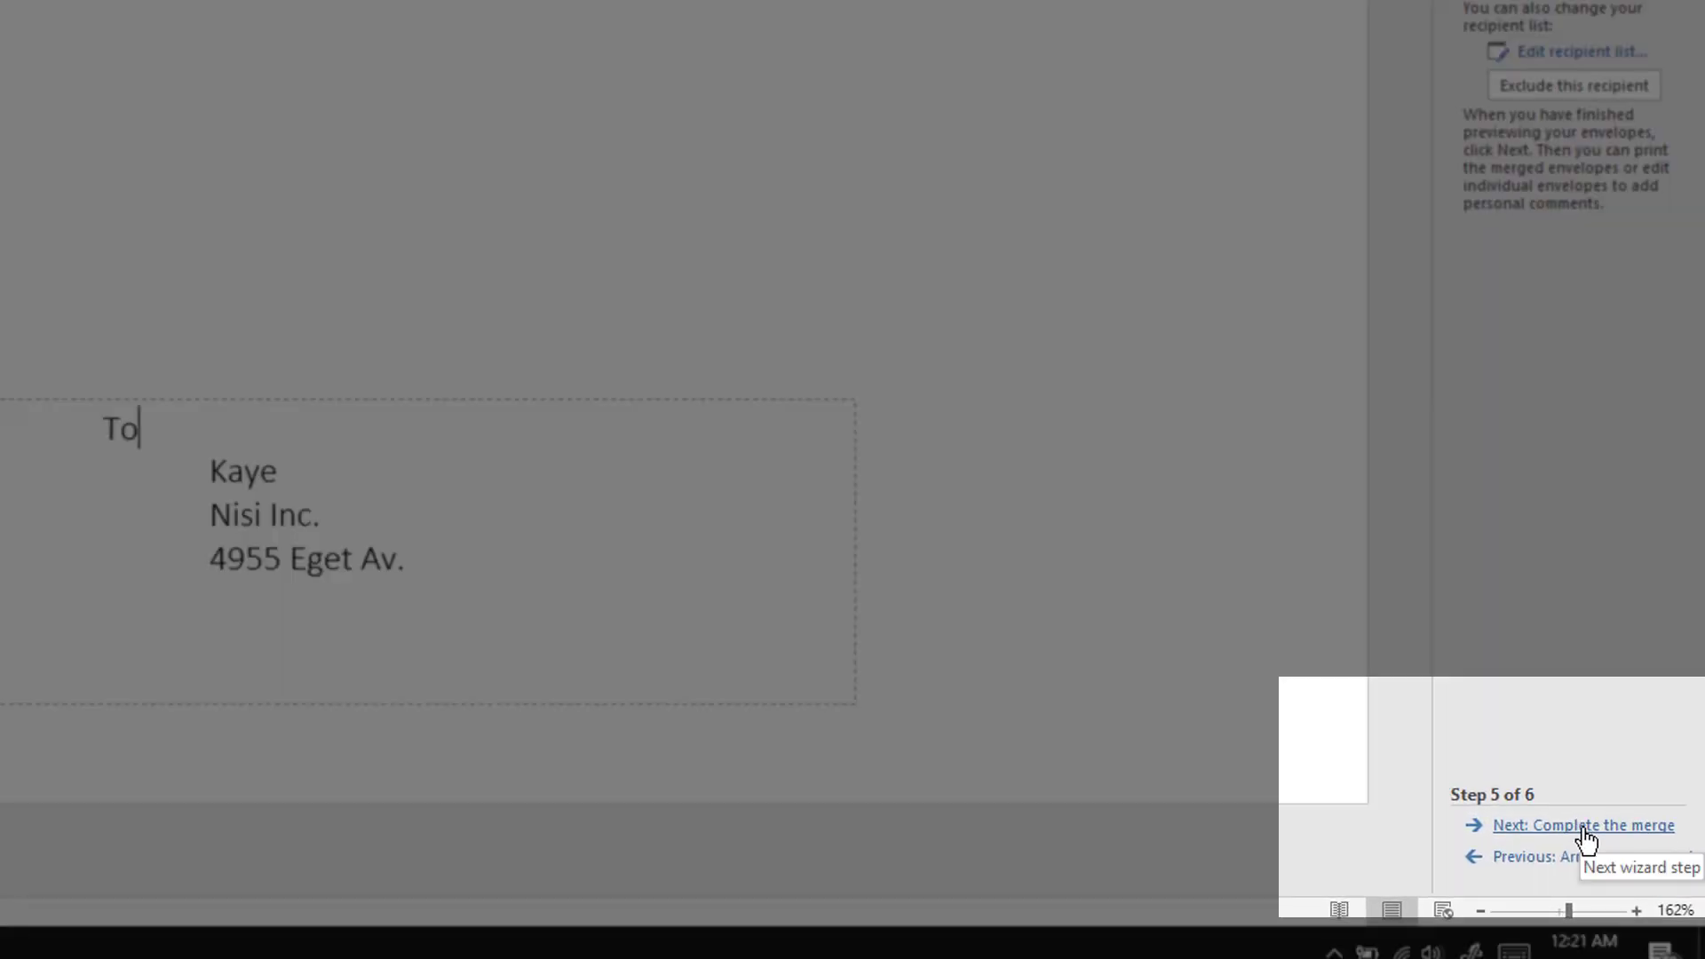
Step: Advance the envelope merge to its final stage and review the record options for merging to the printer, closing the print dialog without printing
left_click(1589, 833)
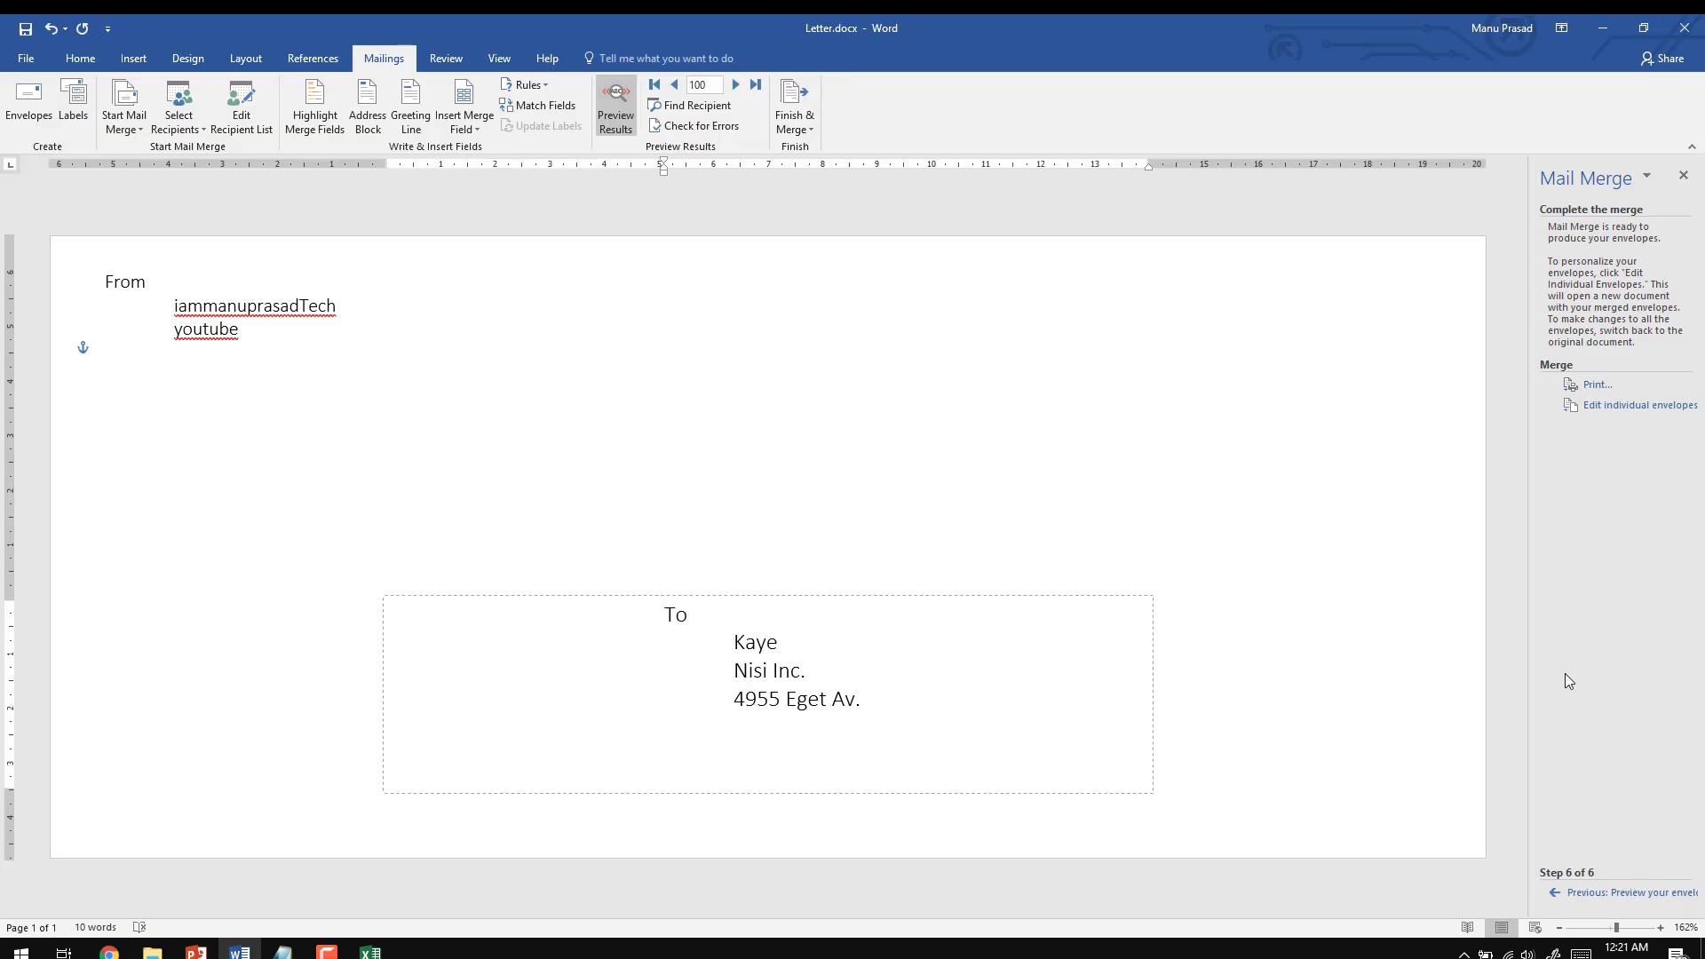
left_click(1598, 386)
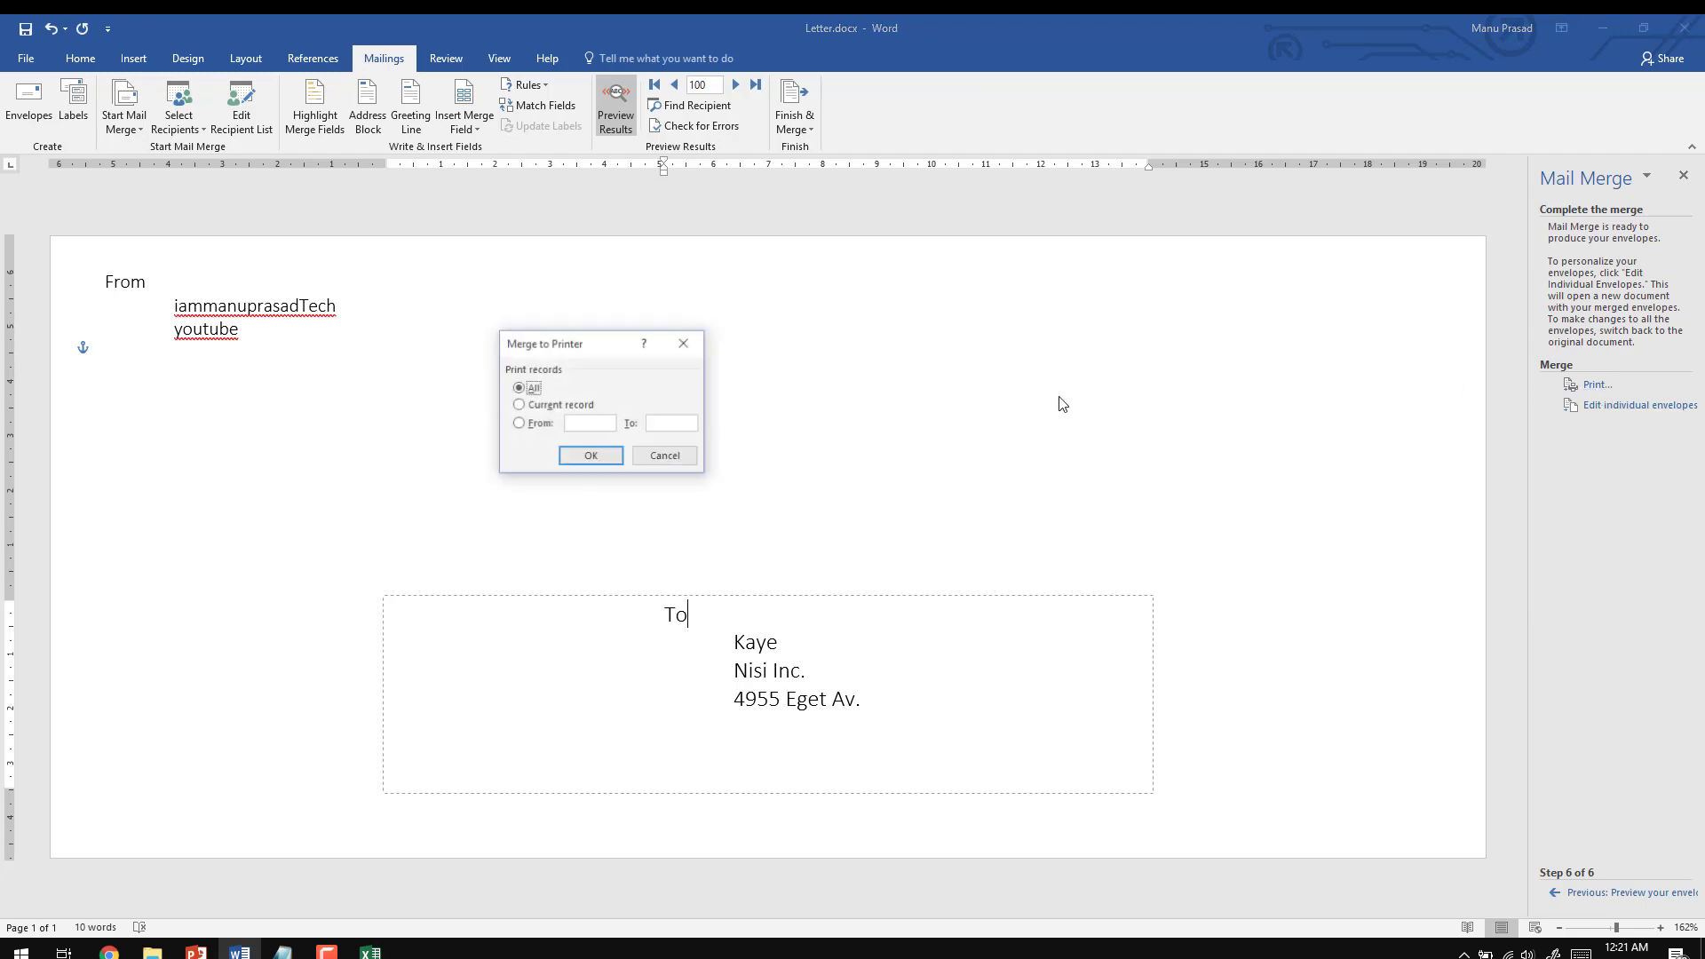
left_click(519, 405)
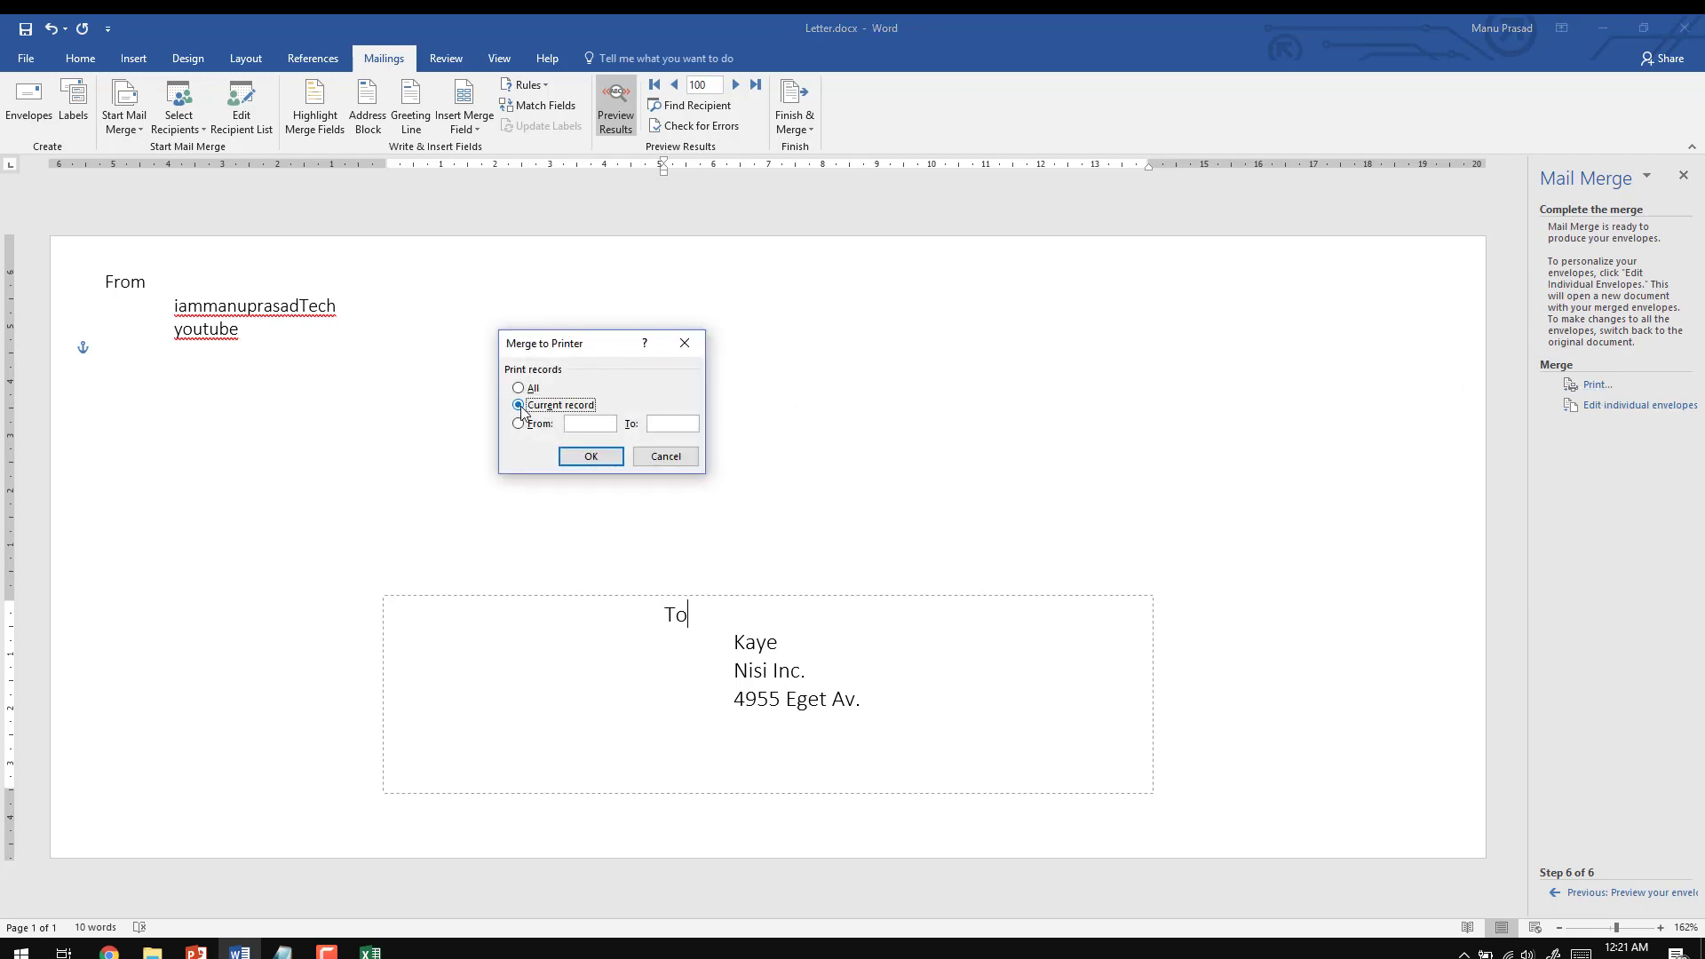
left_click(519, 425)
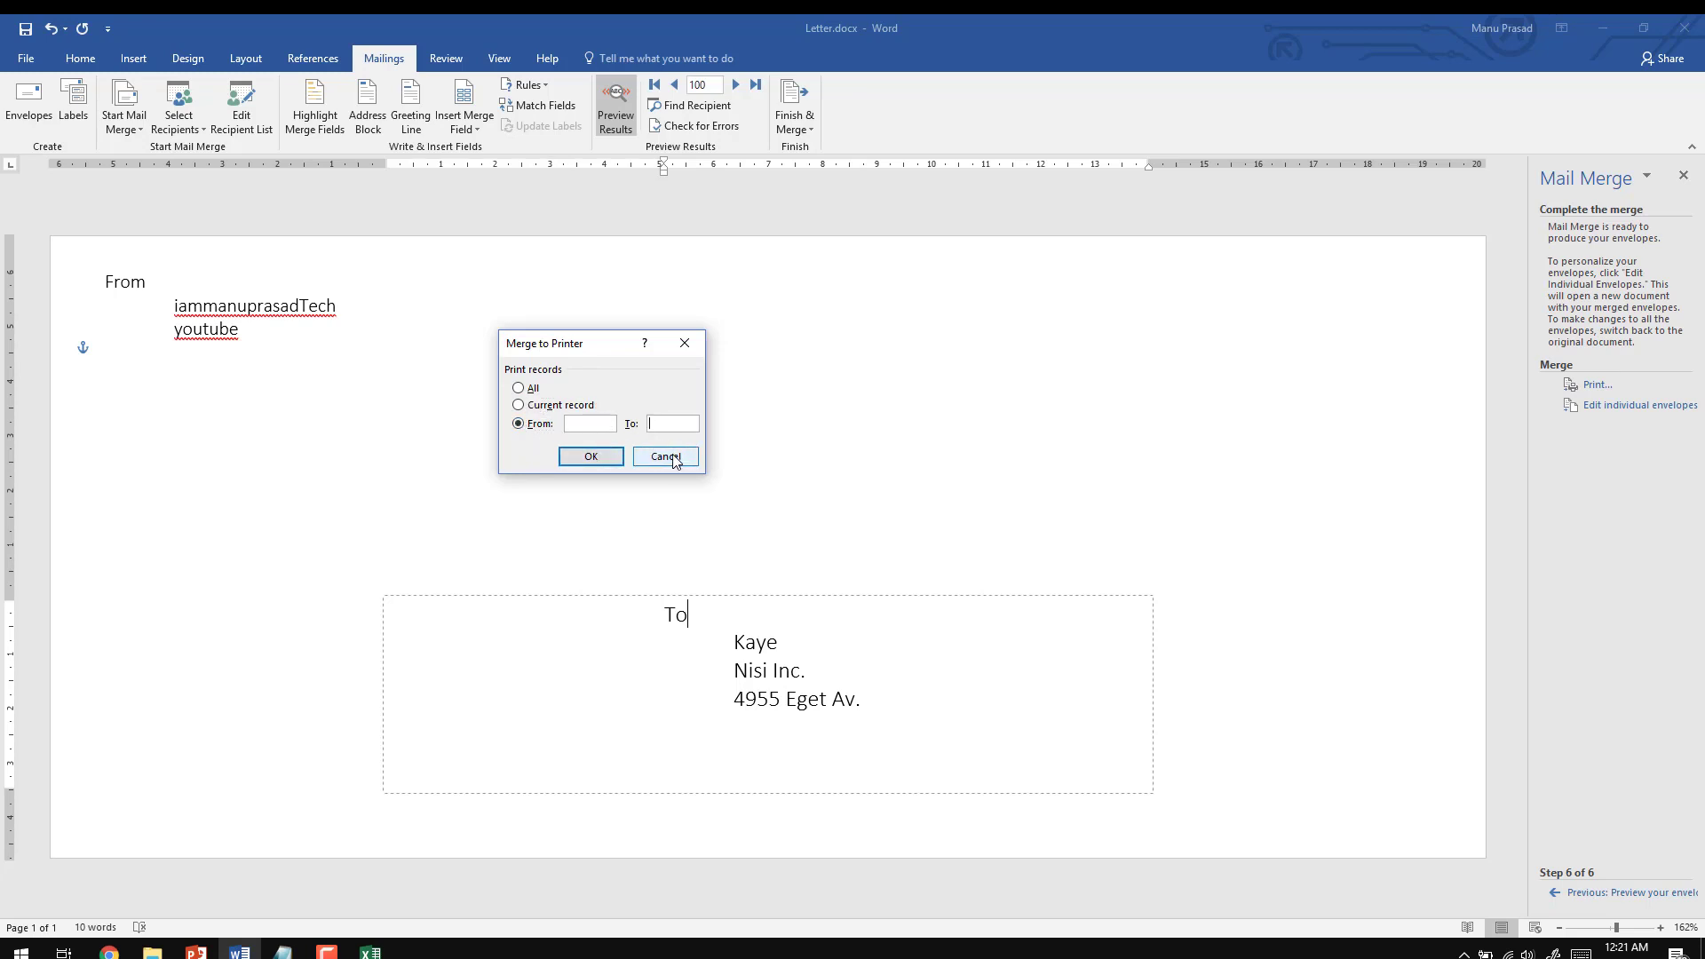
left_click(590, 456)
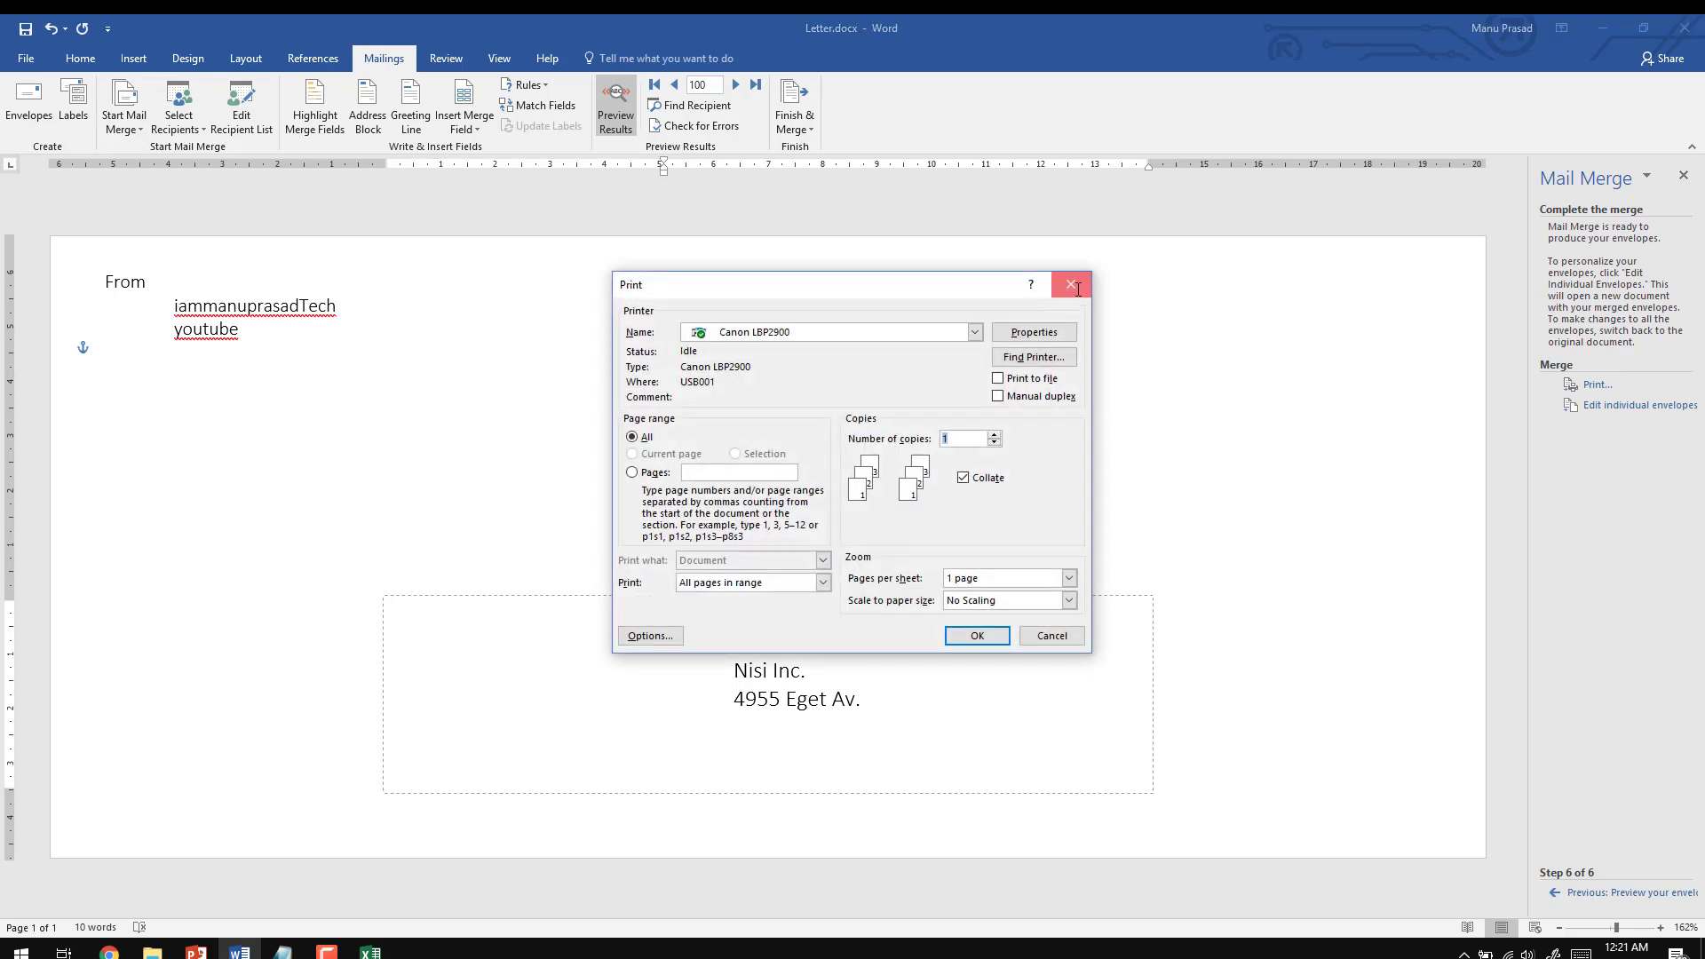
left_click(1072, 285)
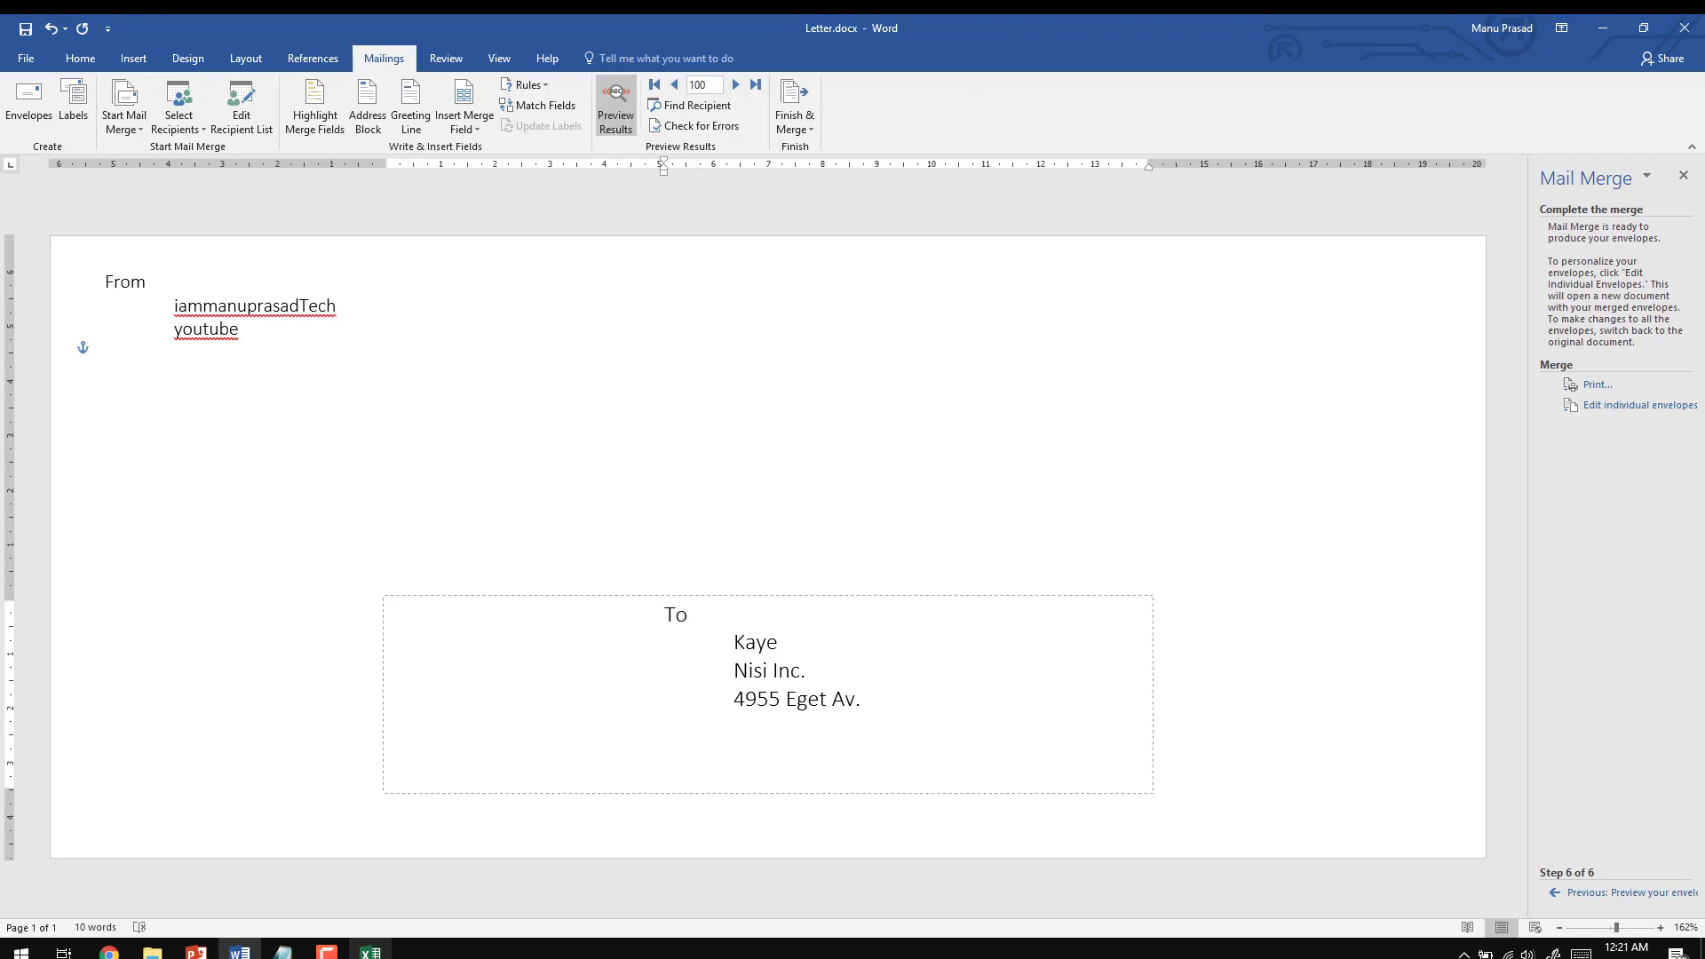
Step: Switch to the Letter Address.xls workbook in Excel and close it
left_click(371, 951)
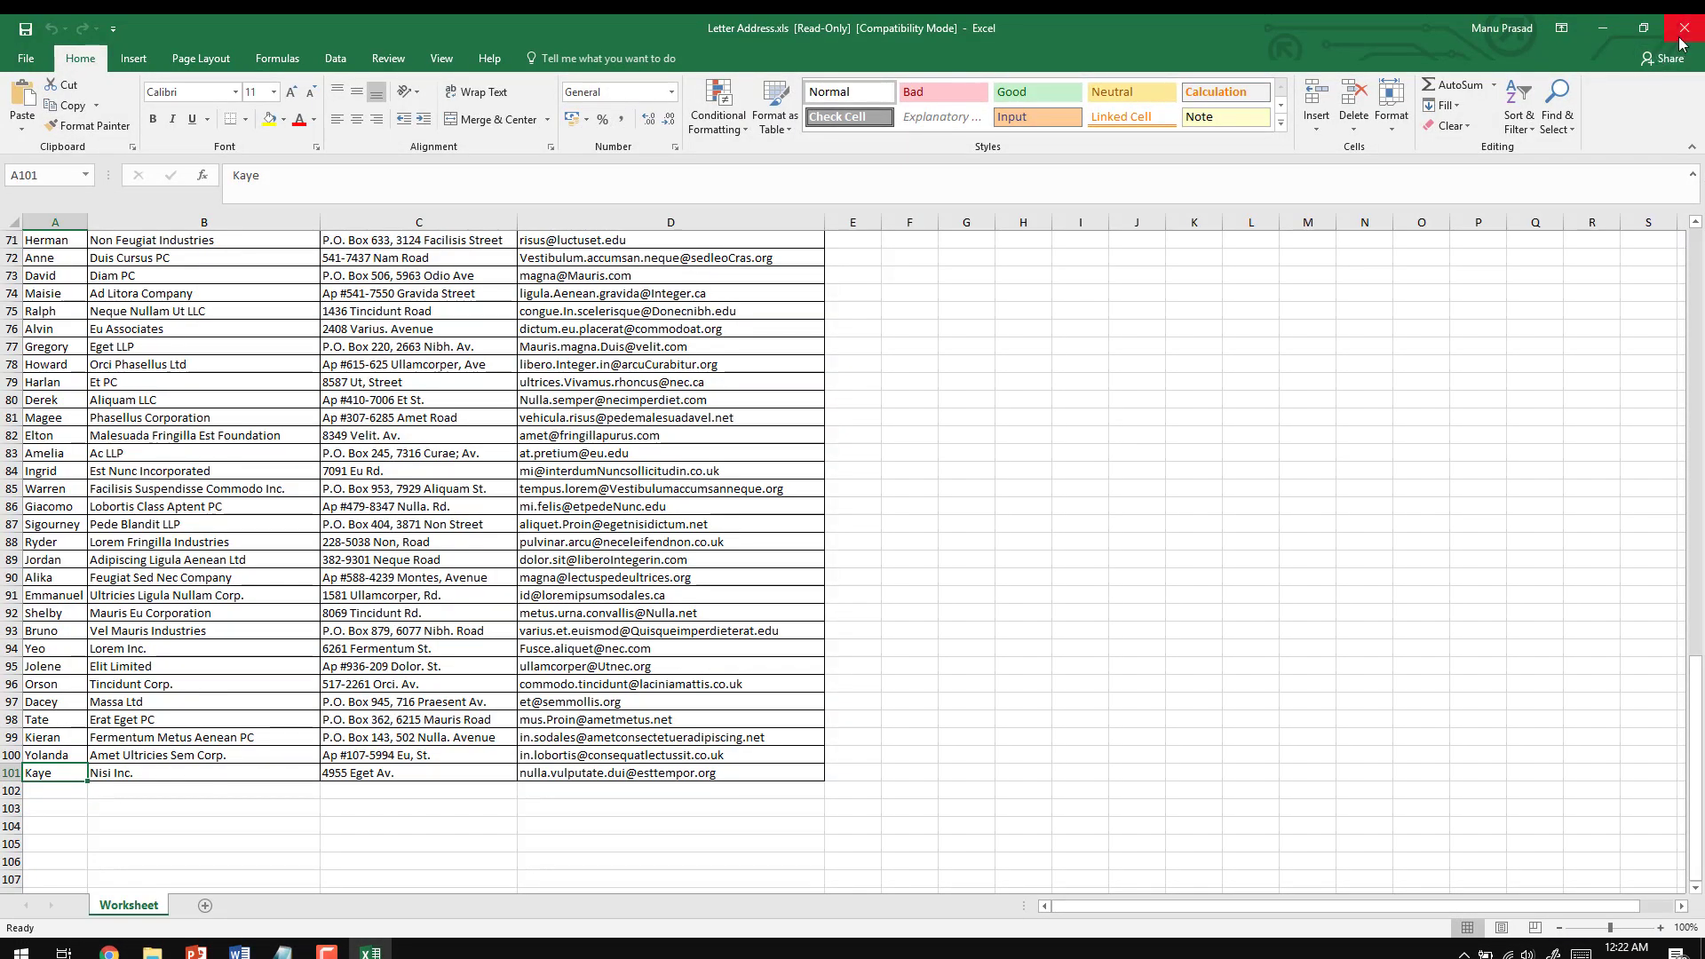
left_click(1681, 39)
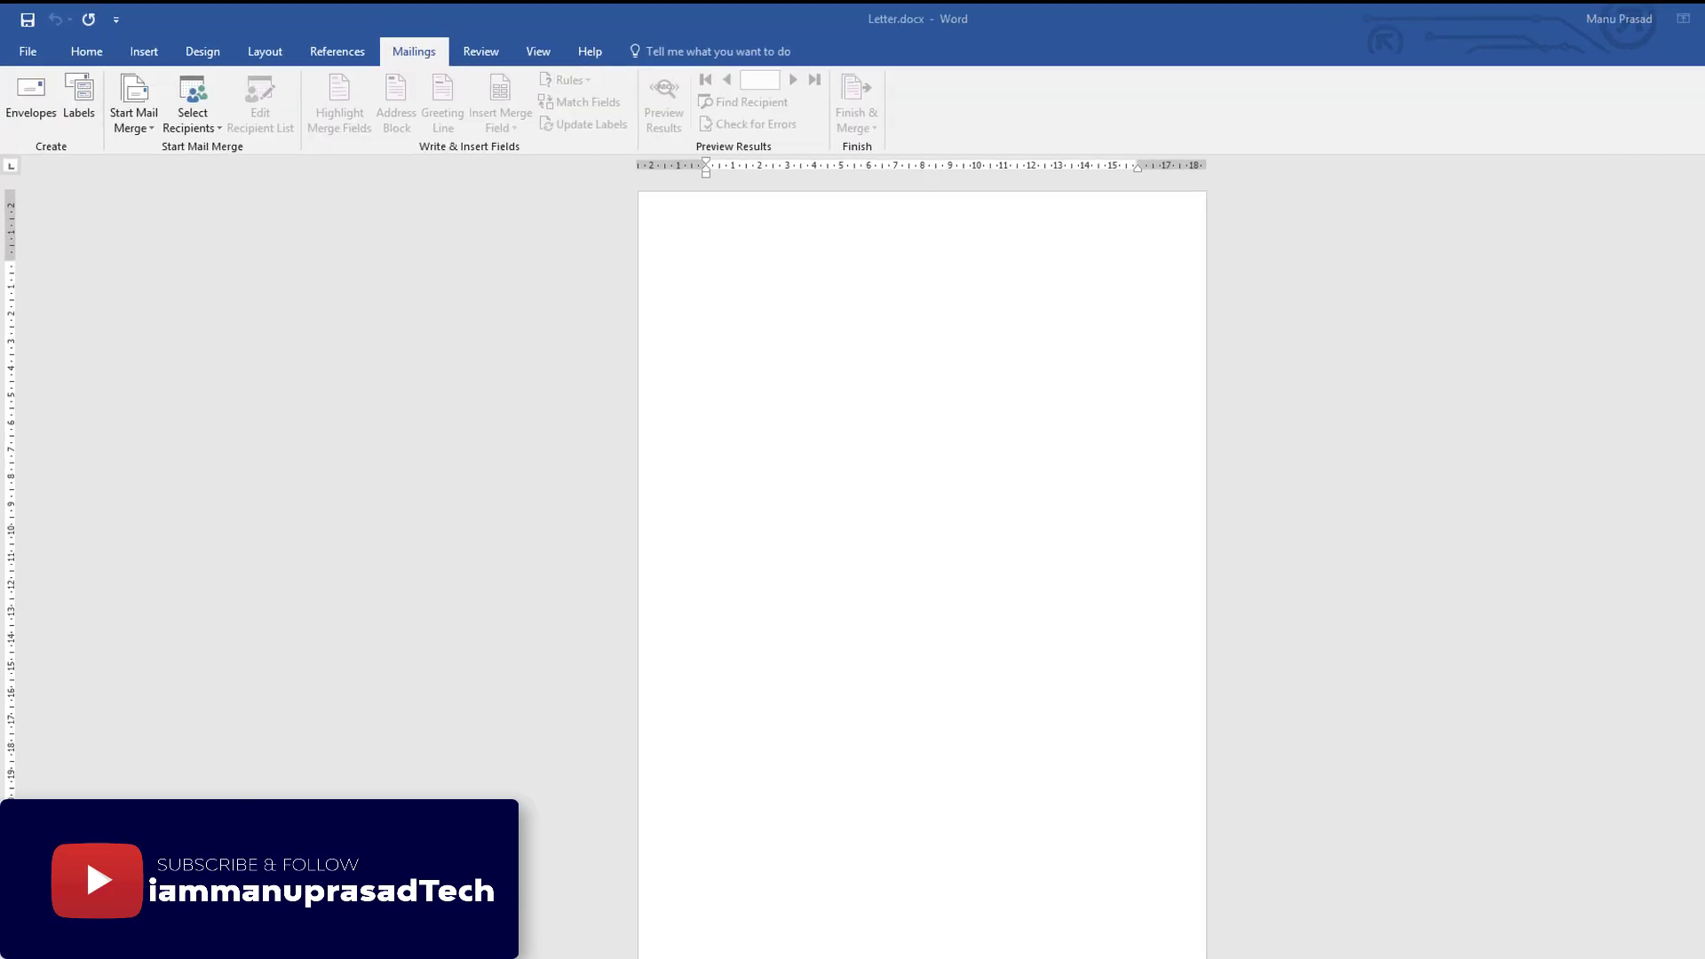
Step: Start the step-by-step mail merge wizard in the blank Letter.docx with Labels as the document type, and continue to the starting document
left_click(148, 130)
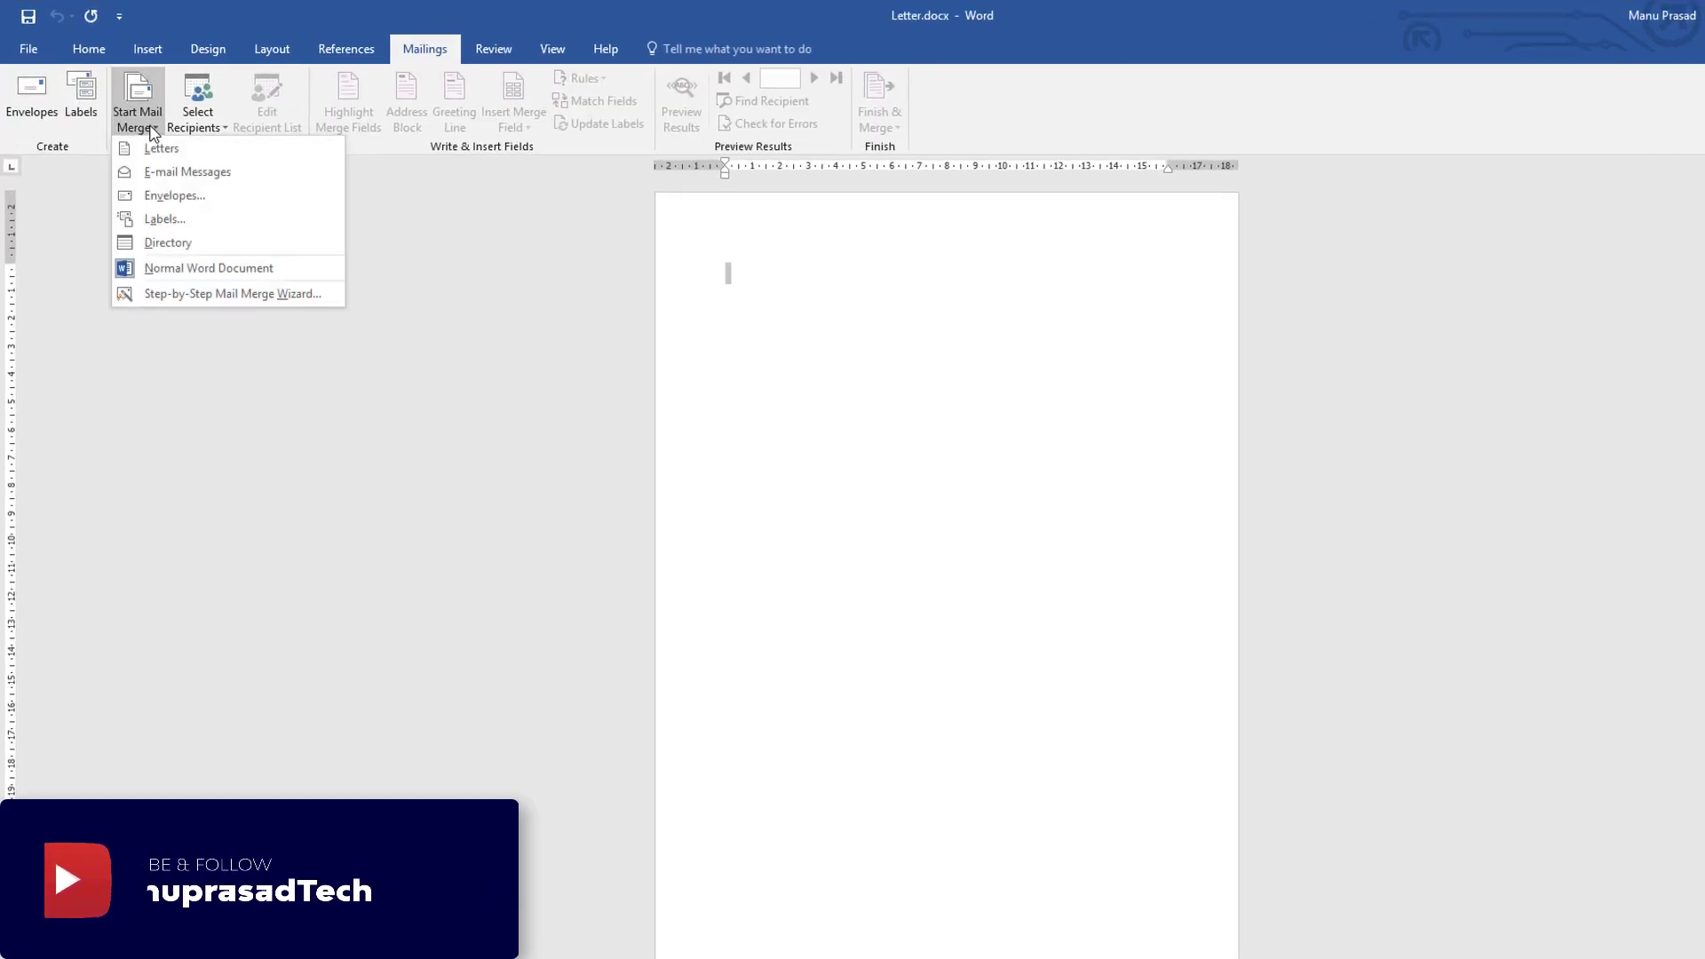
left_click(190, 293)
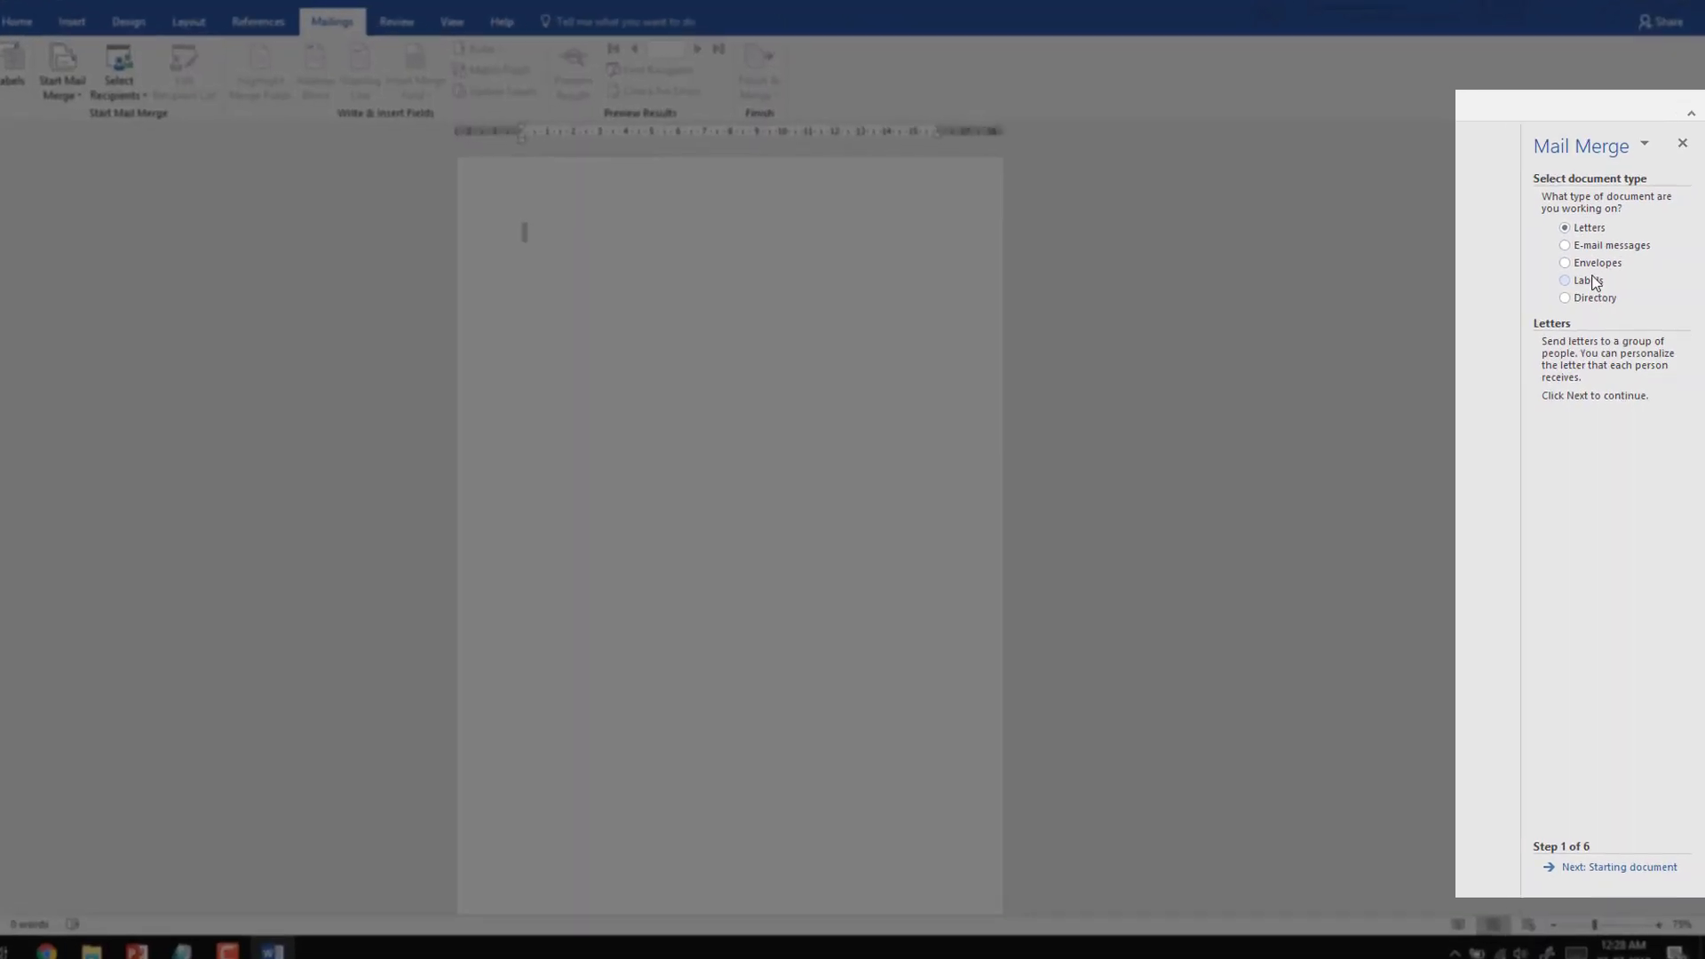
left_click(1590, 293)
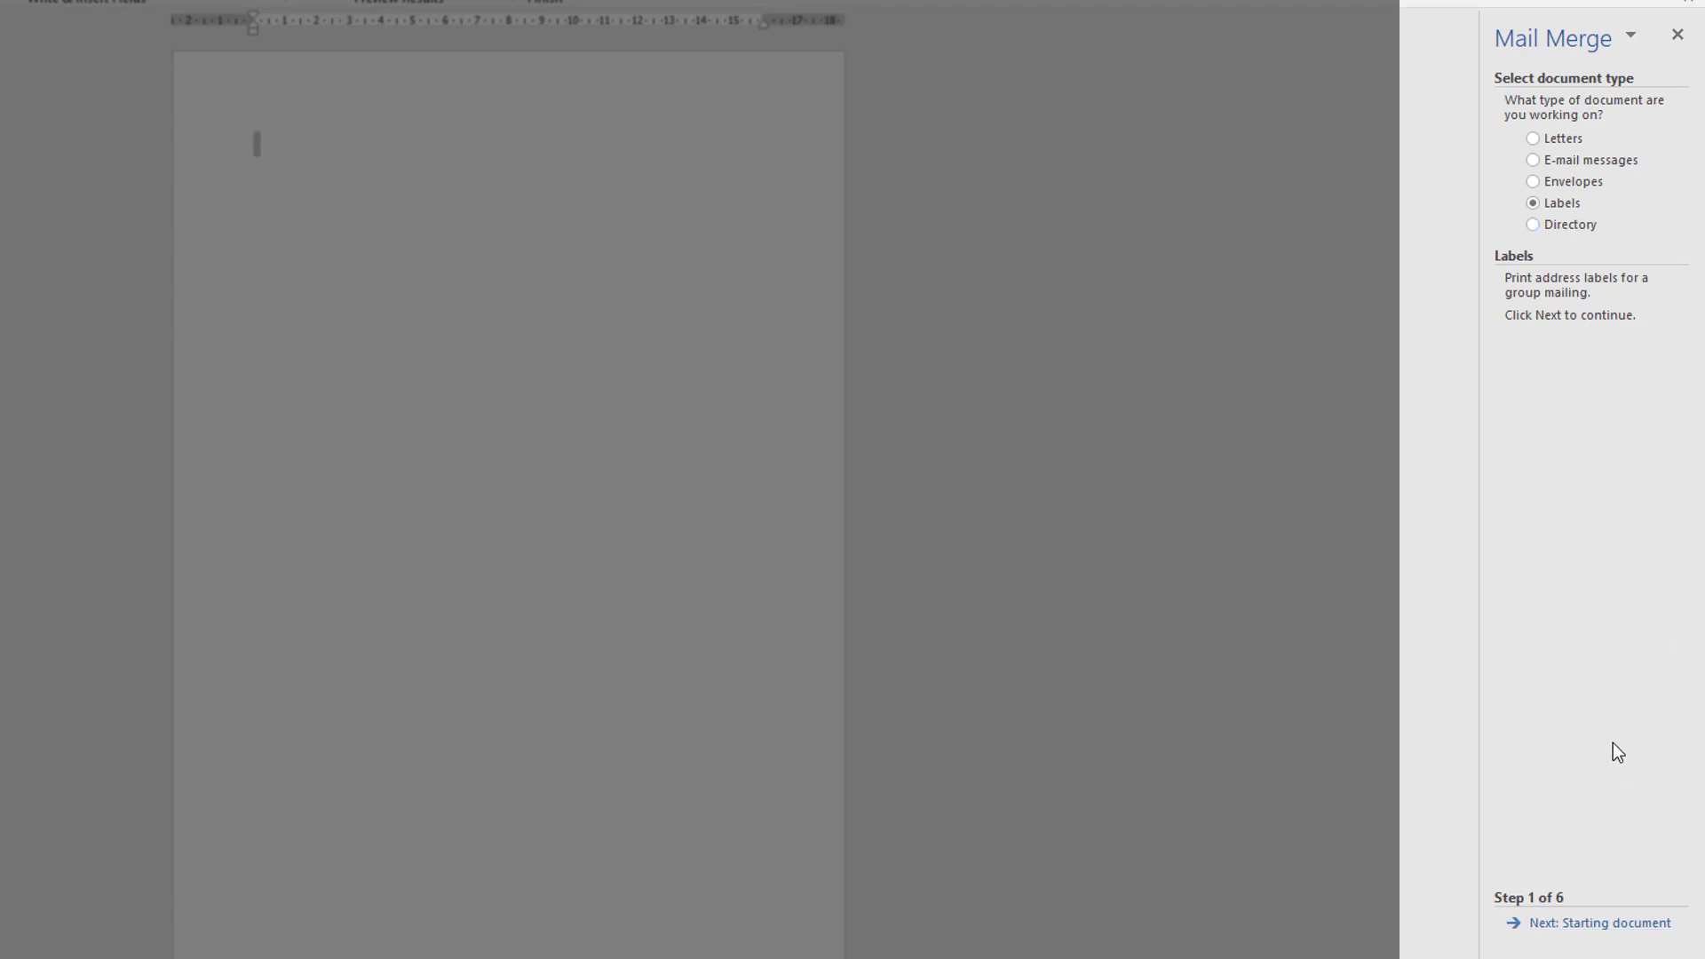
left_click(1588, 926)
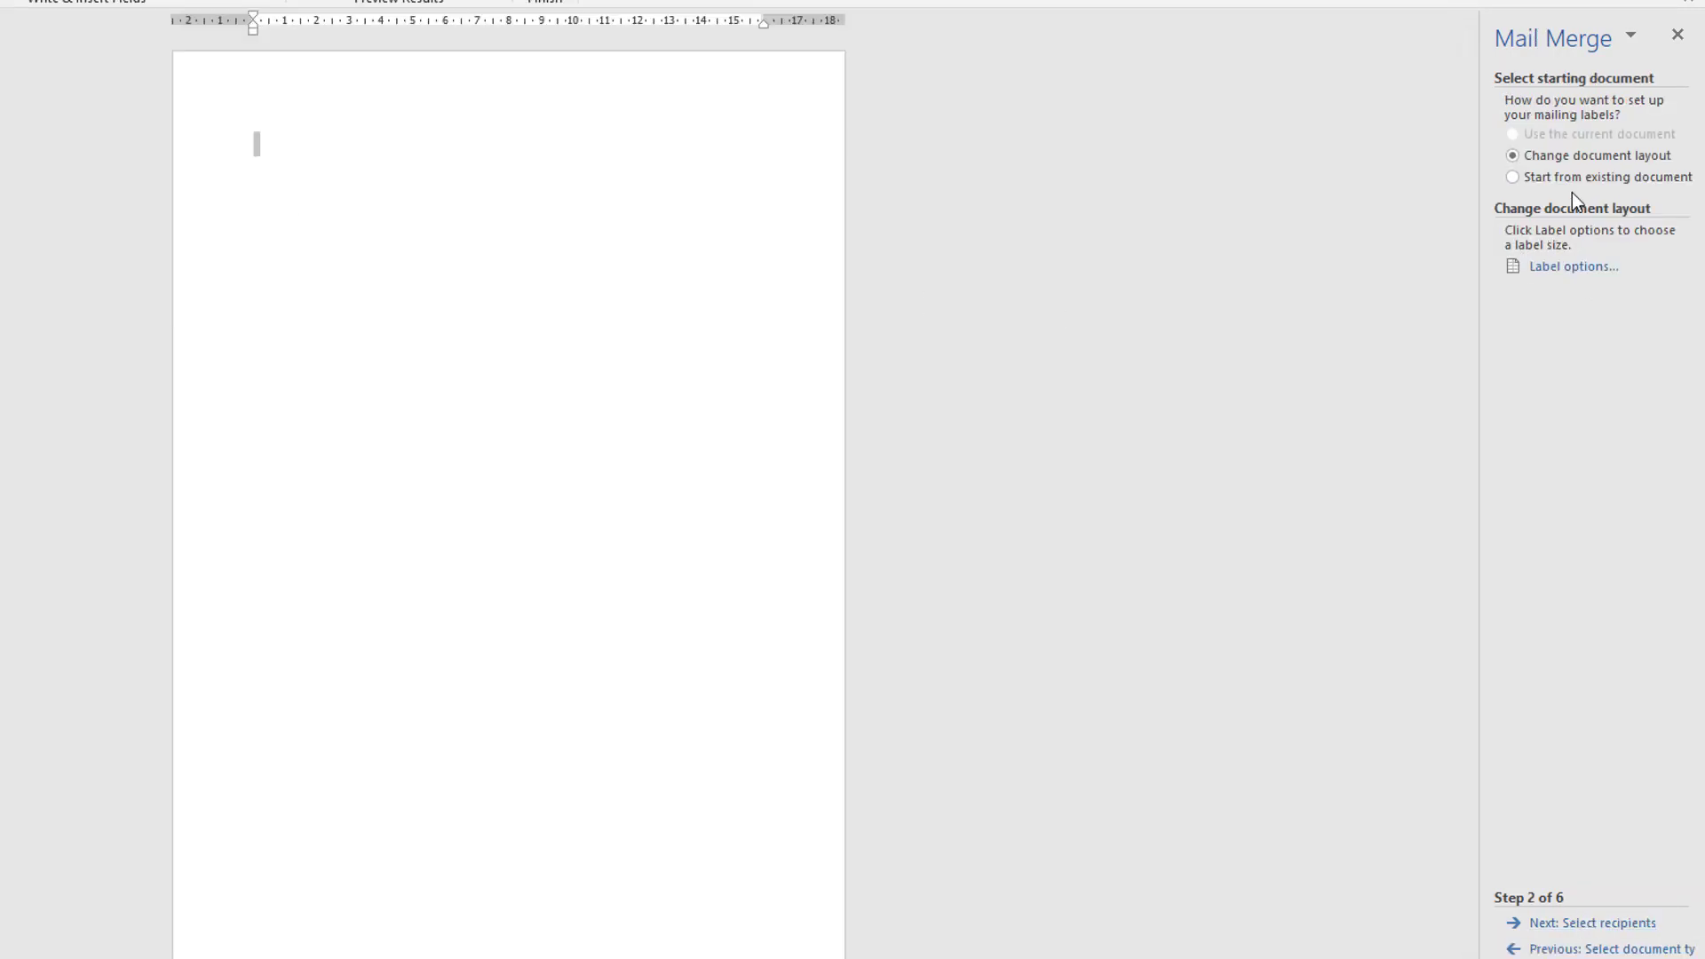
Step: In the label options, choose Microsoft as the label vendor and the 1/4 Letter postcard, 10.79 cm high and 13.97 cm wide, as the product
left_click(1564, 273)
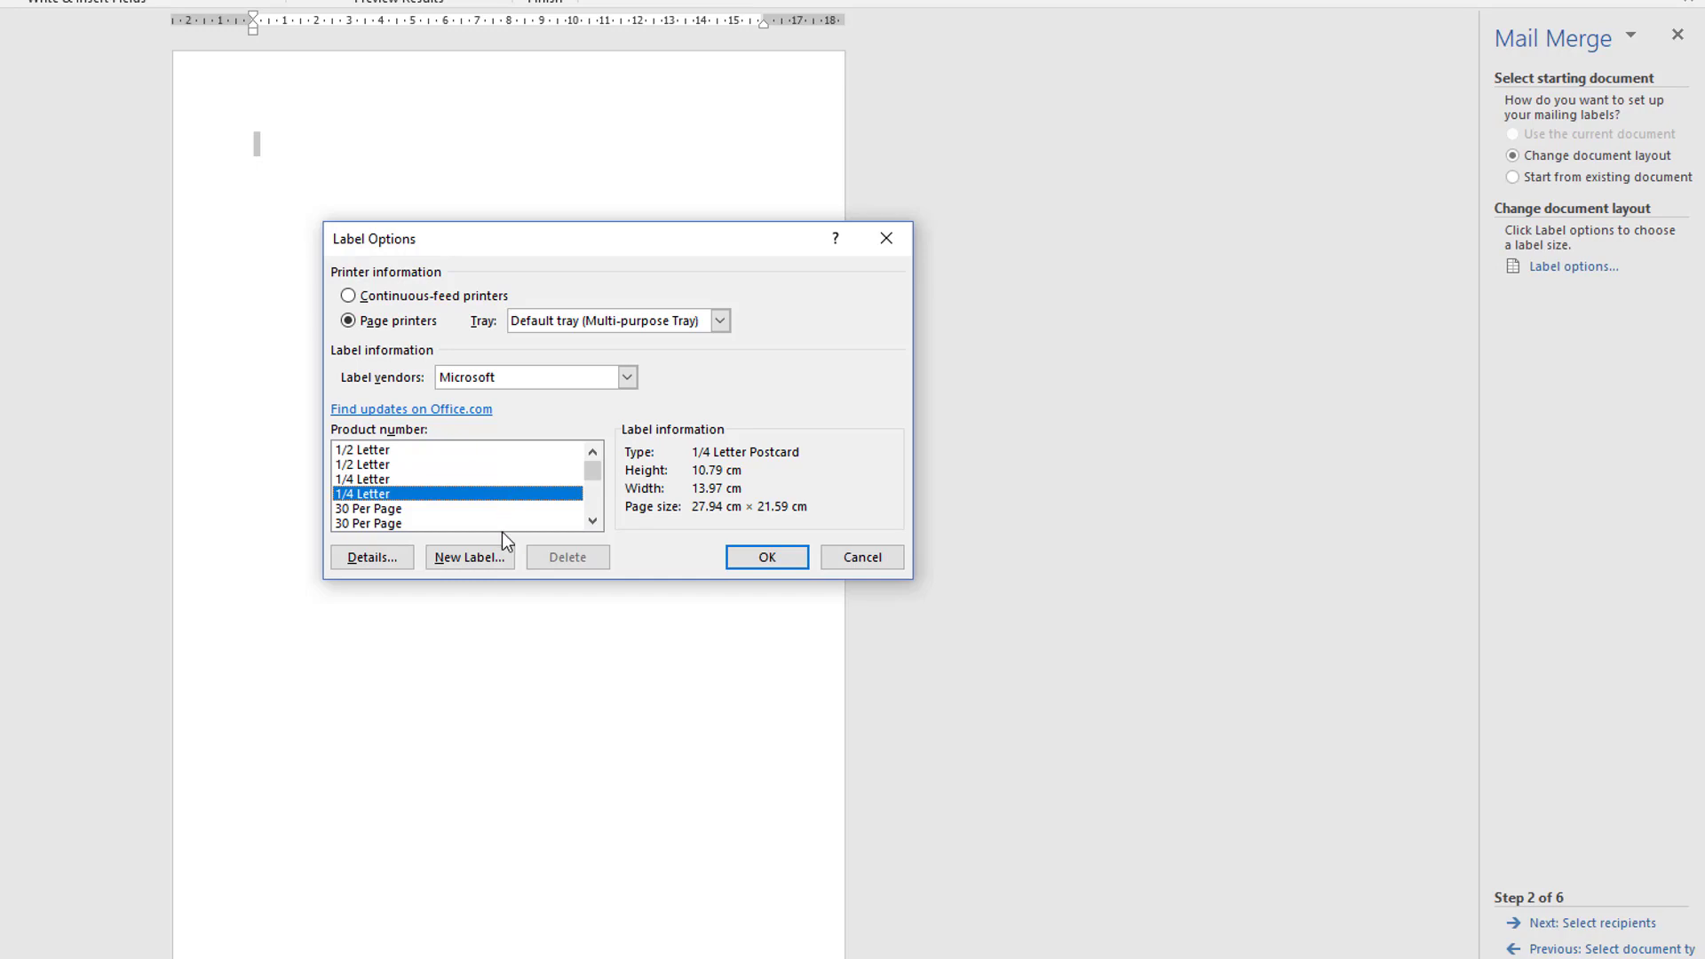
left_click(370, 512)
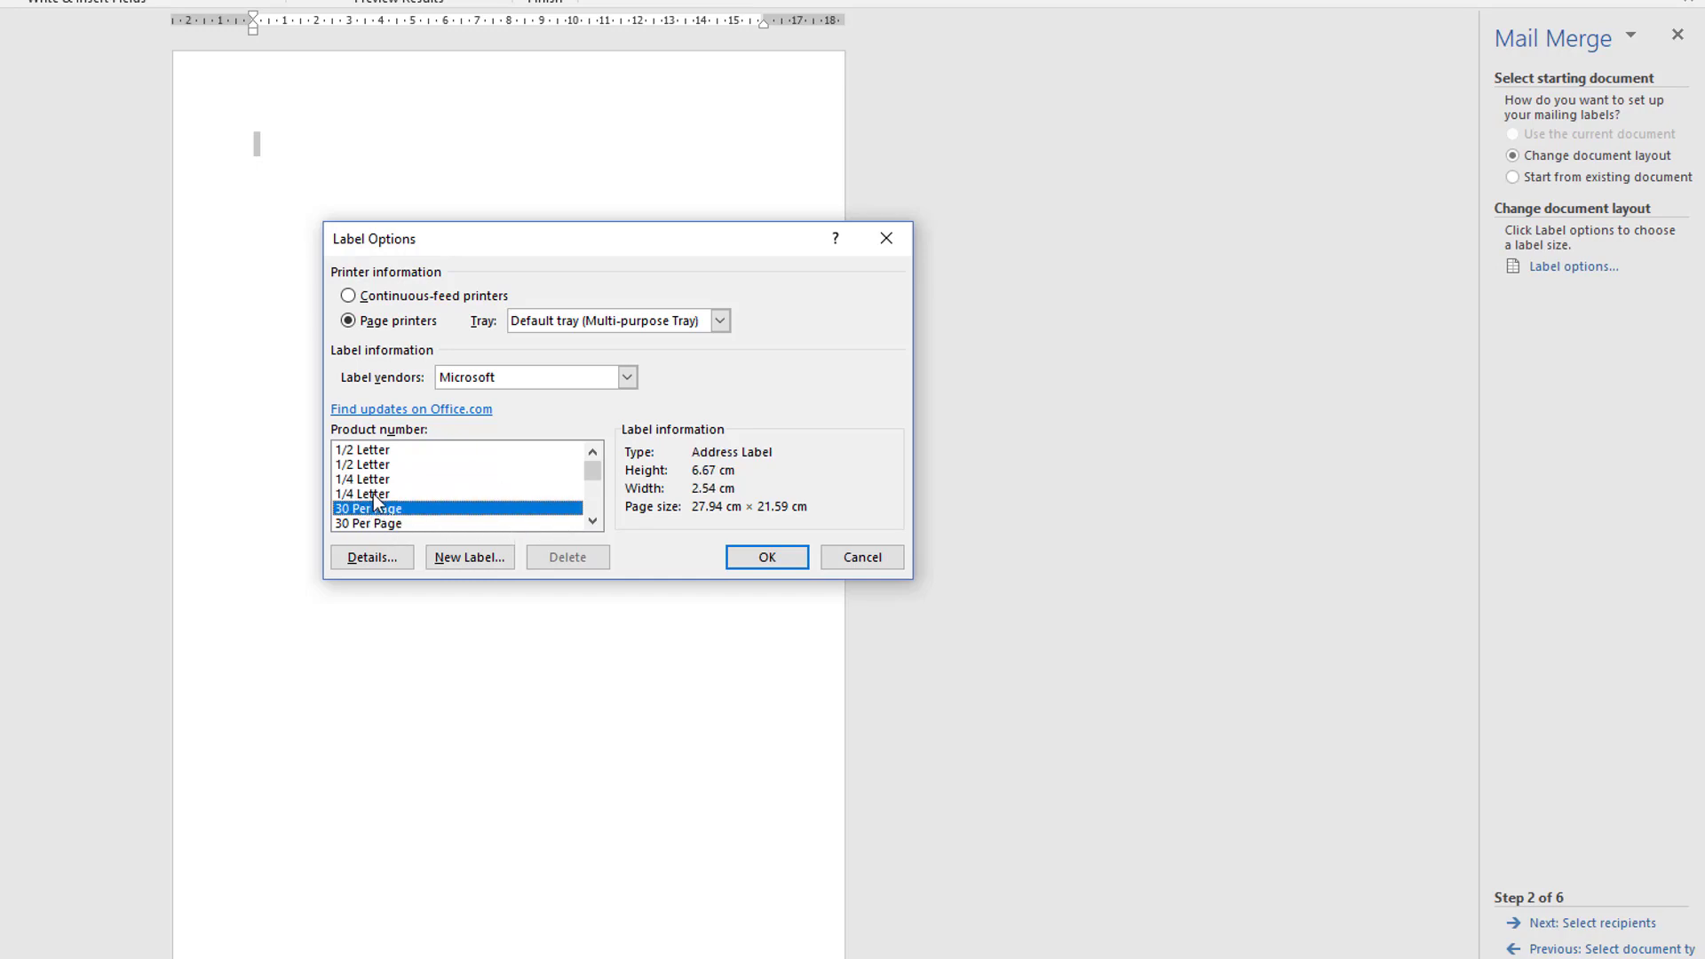
left_click(375, 492)
left_click(604, 383)
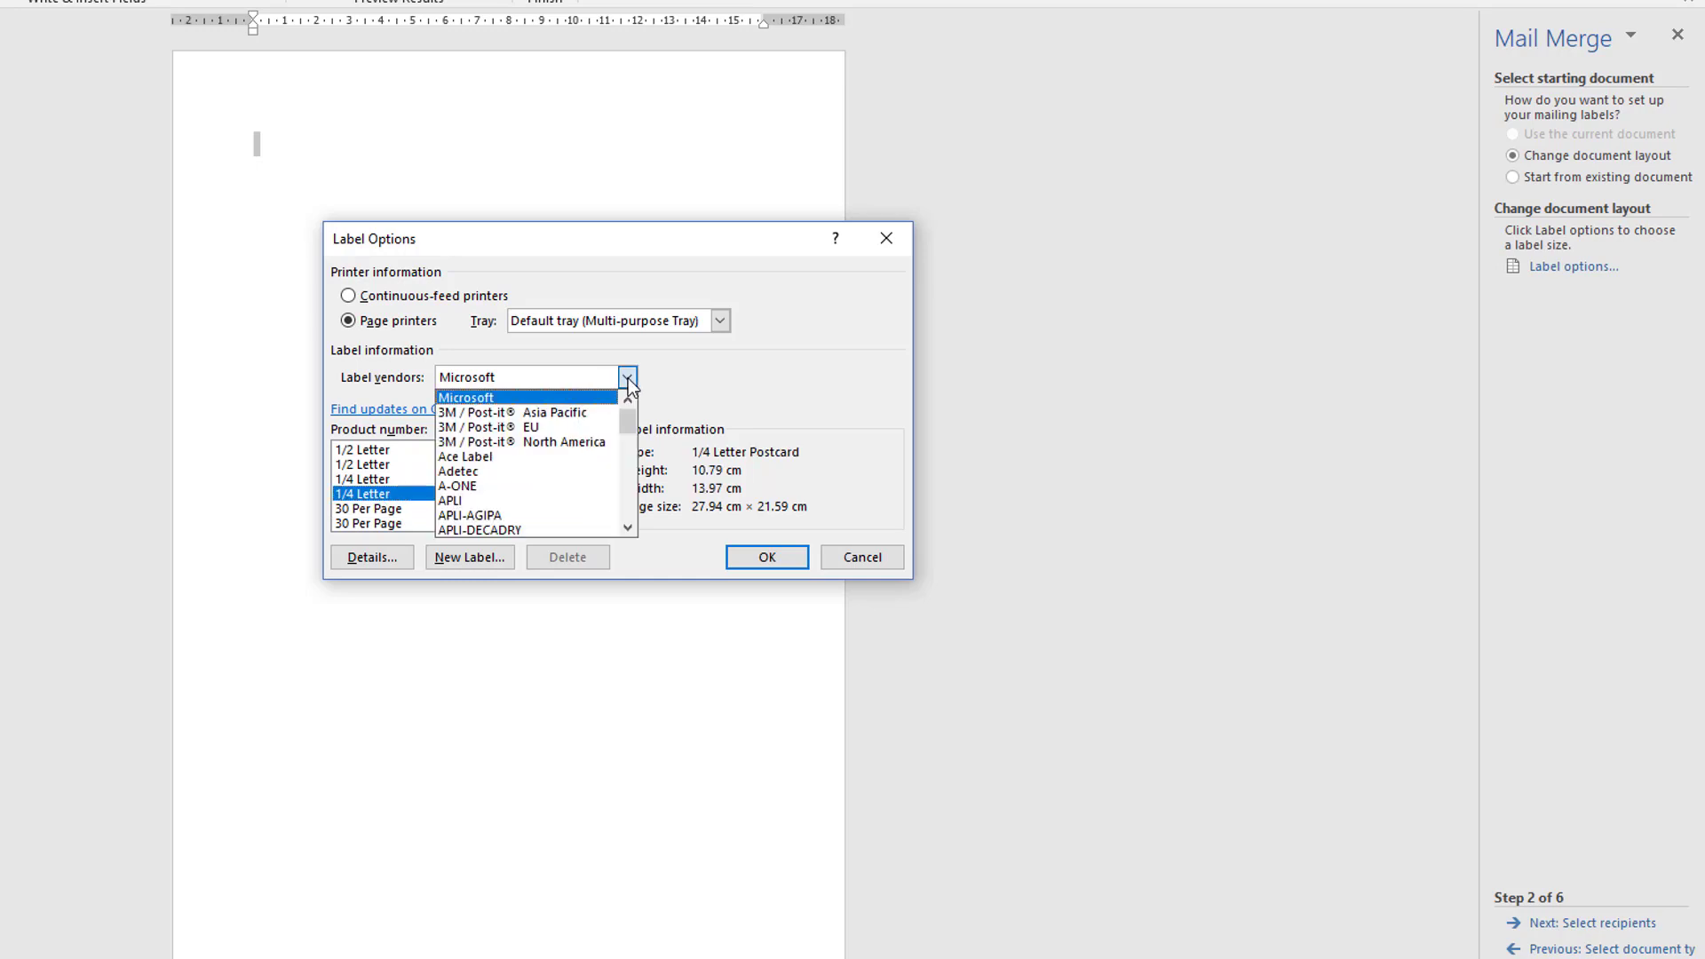
scroll(524, 449, "down", 4)
scroll(524, 453, "up", 5)
left_click(519, 397)
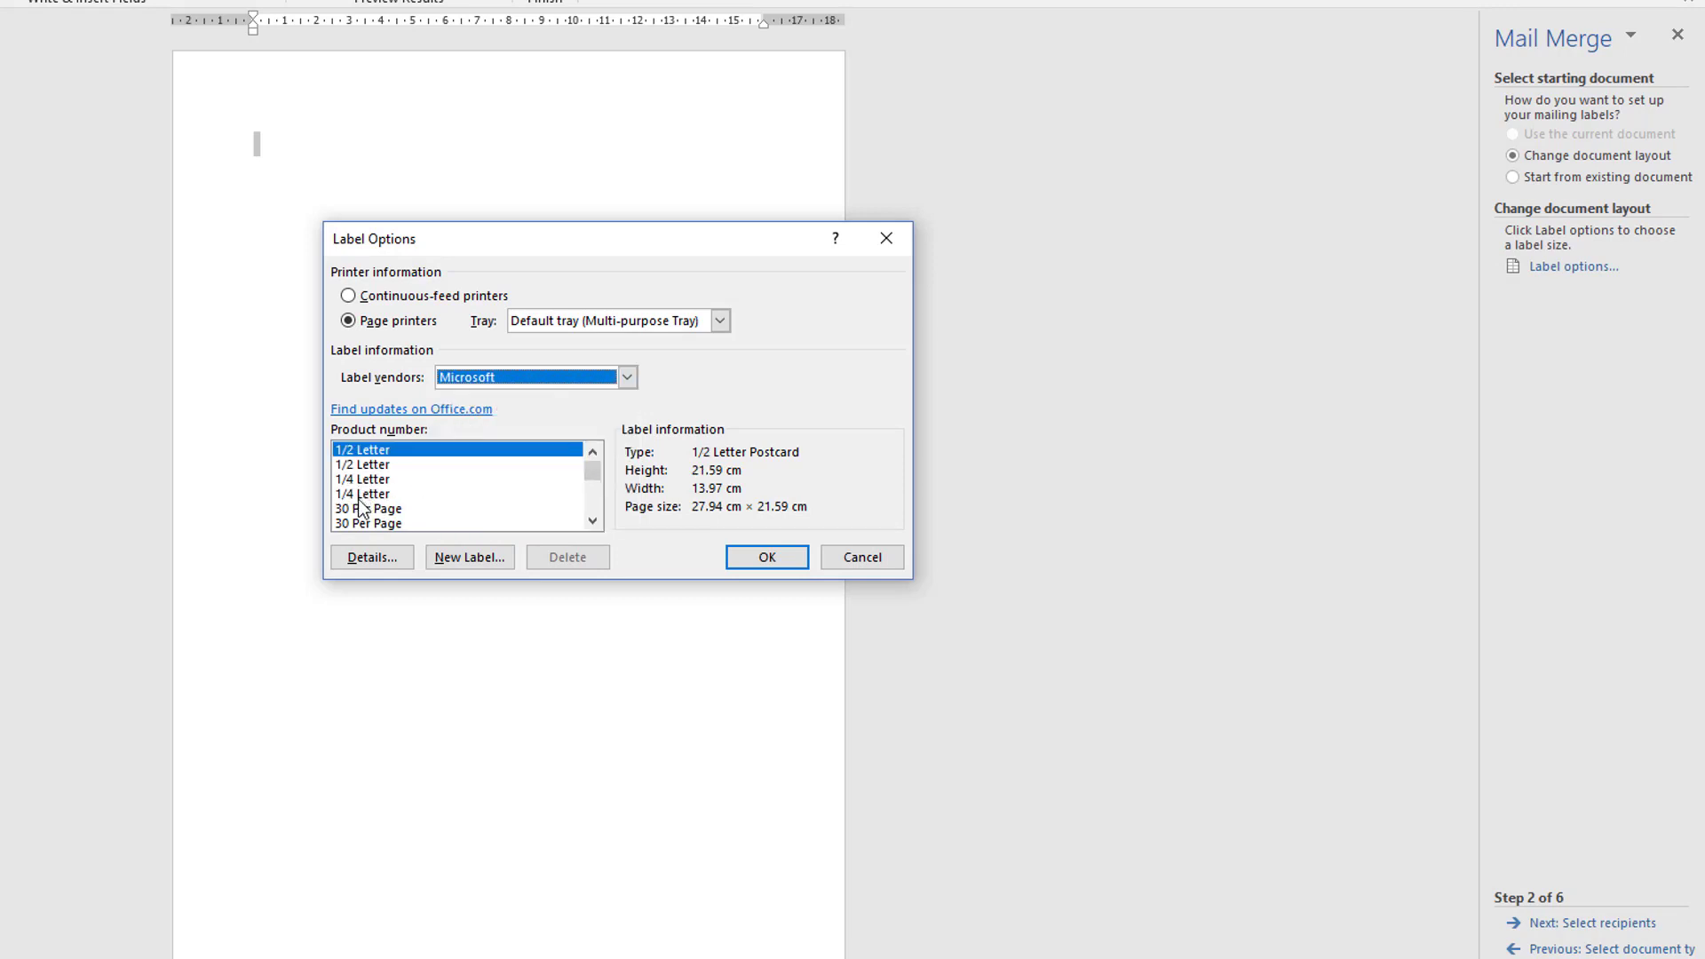
left_click(361, 496)
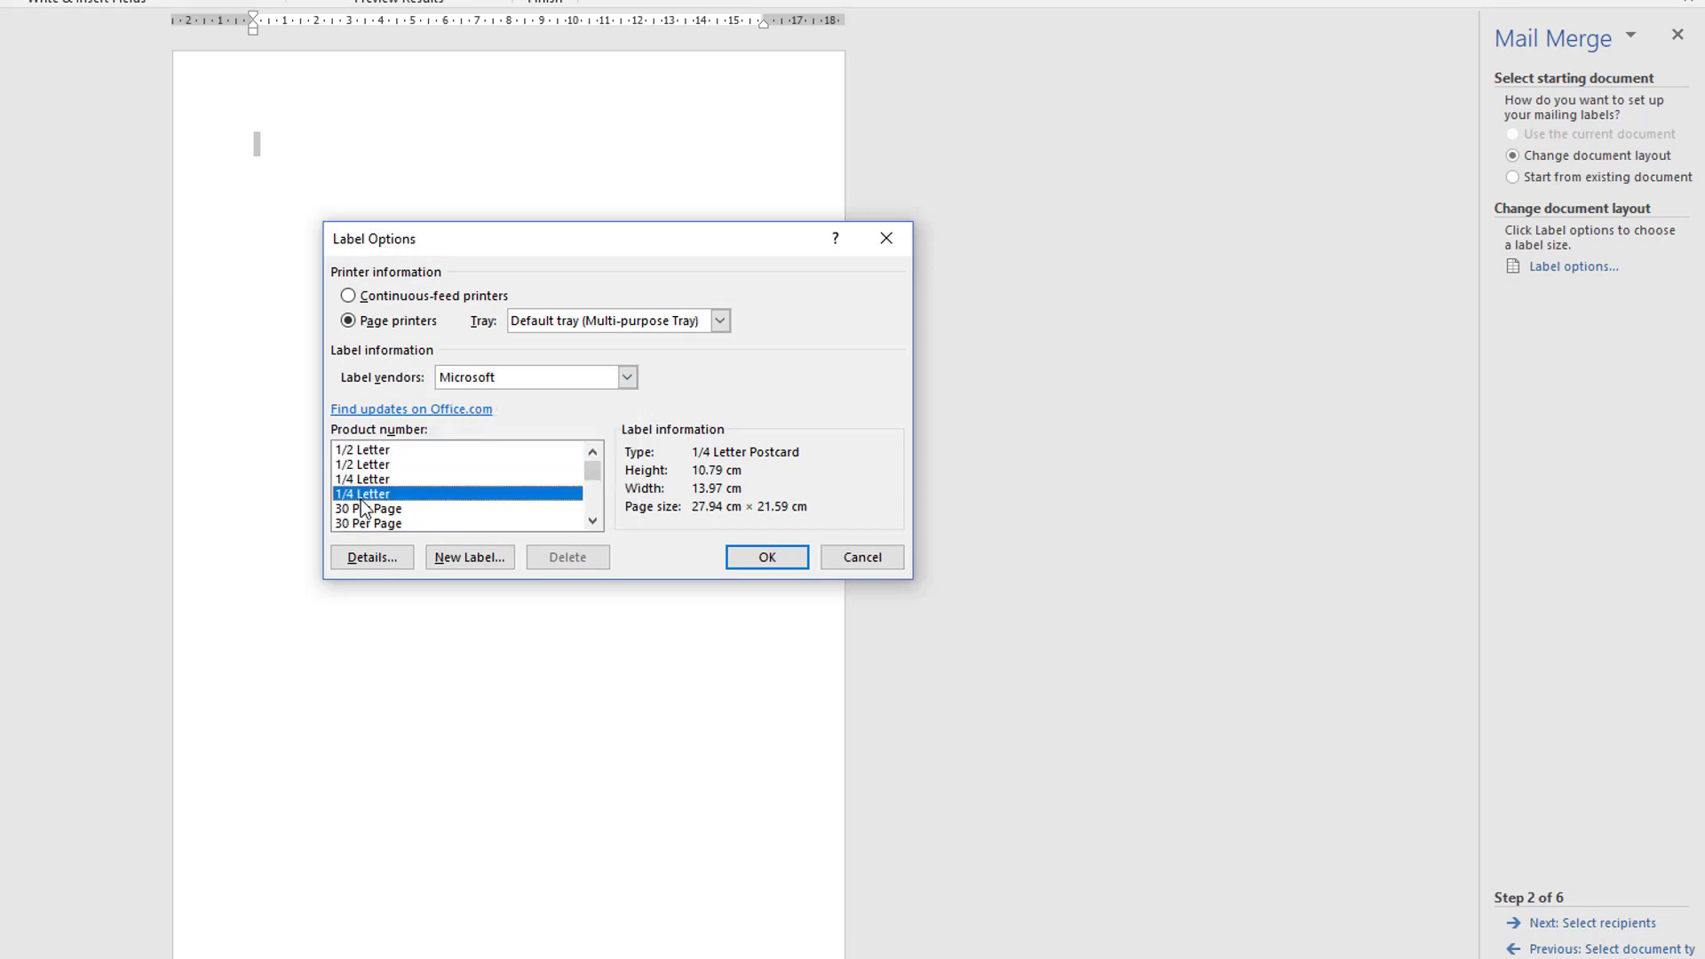
Step: Review the 1/4 Letter label's dimension details and apply the label layout to the document, selecting its whole table
left_click(372, 556)
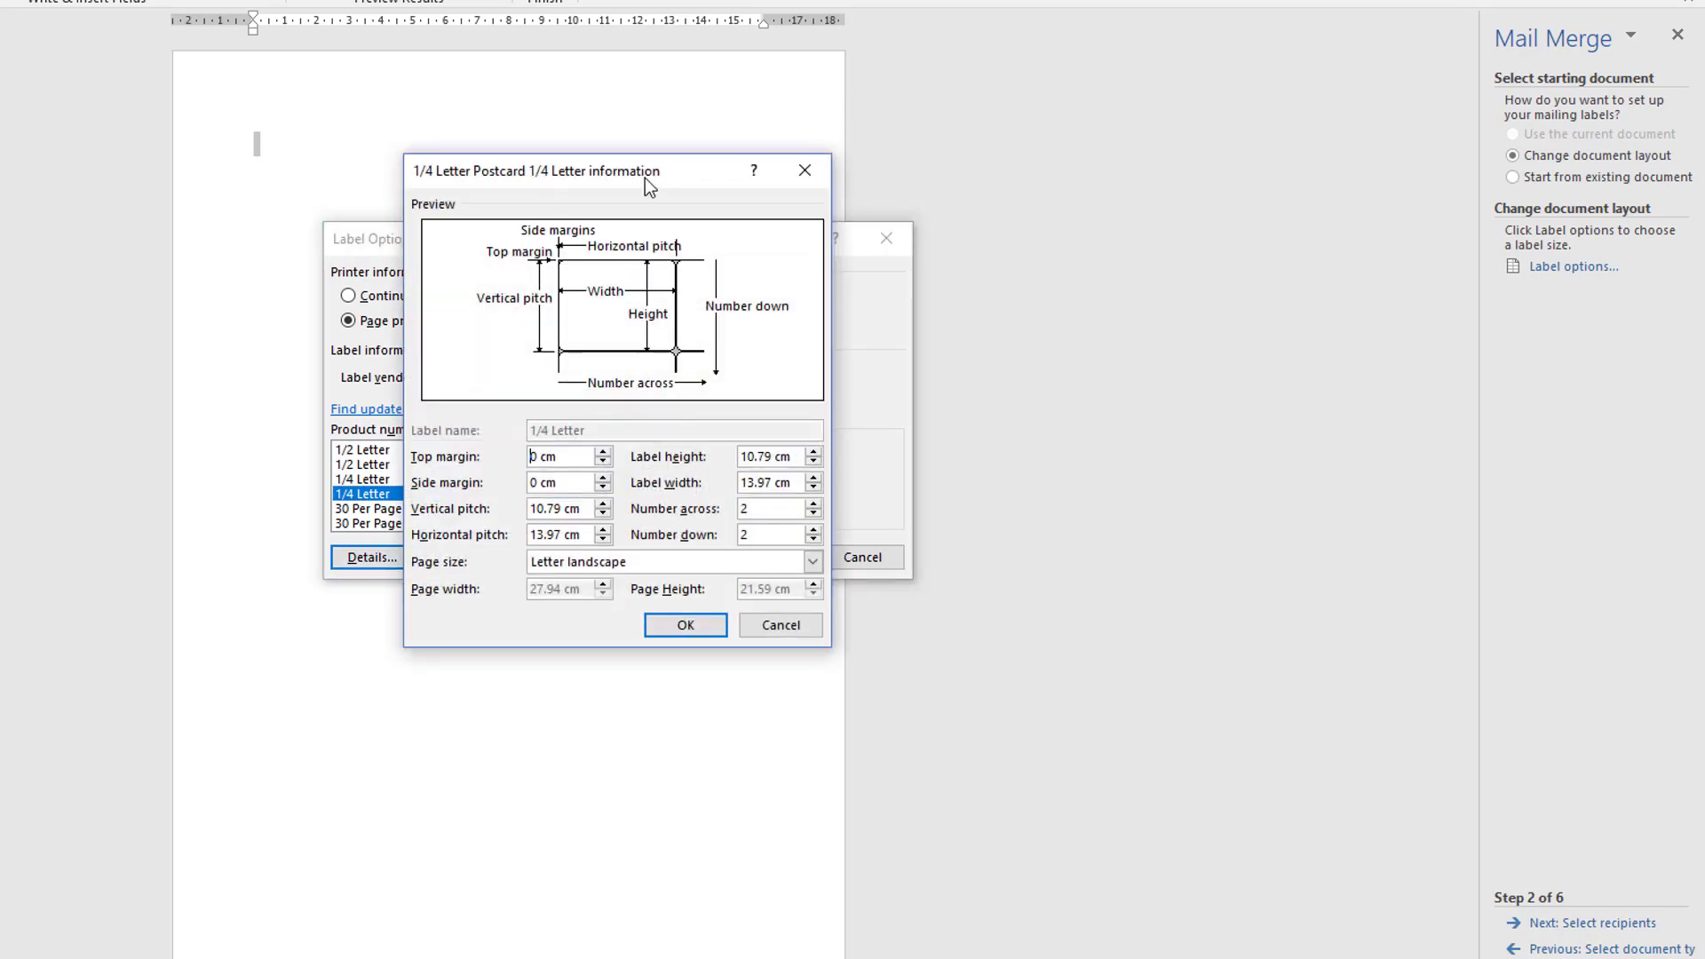
left_click_drag(647, 178, 726, 165)
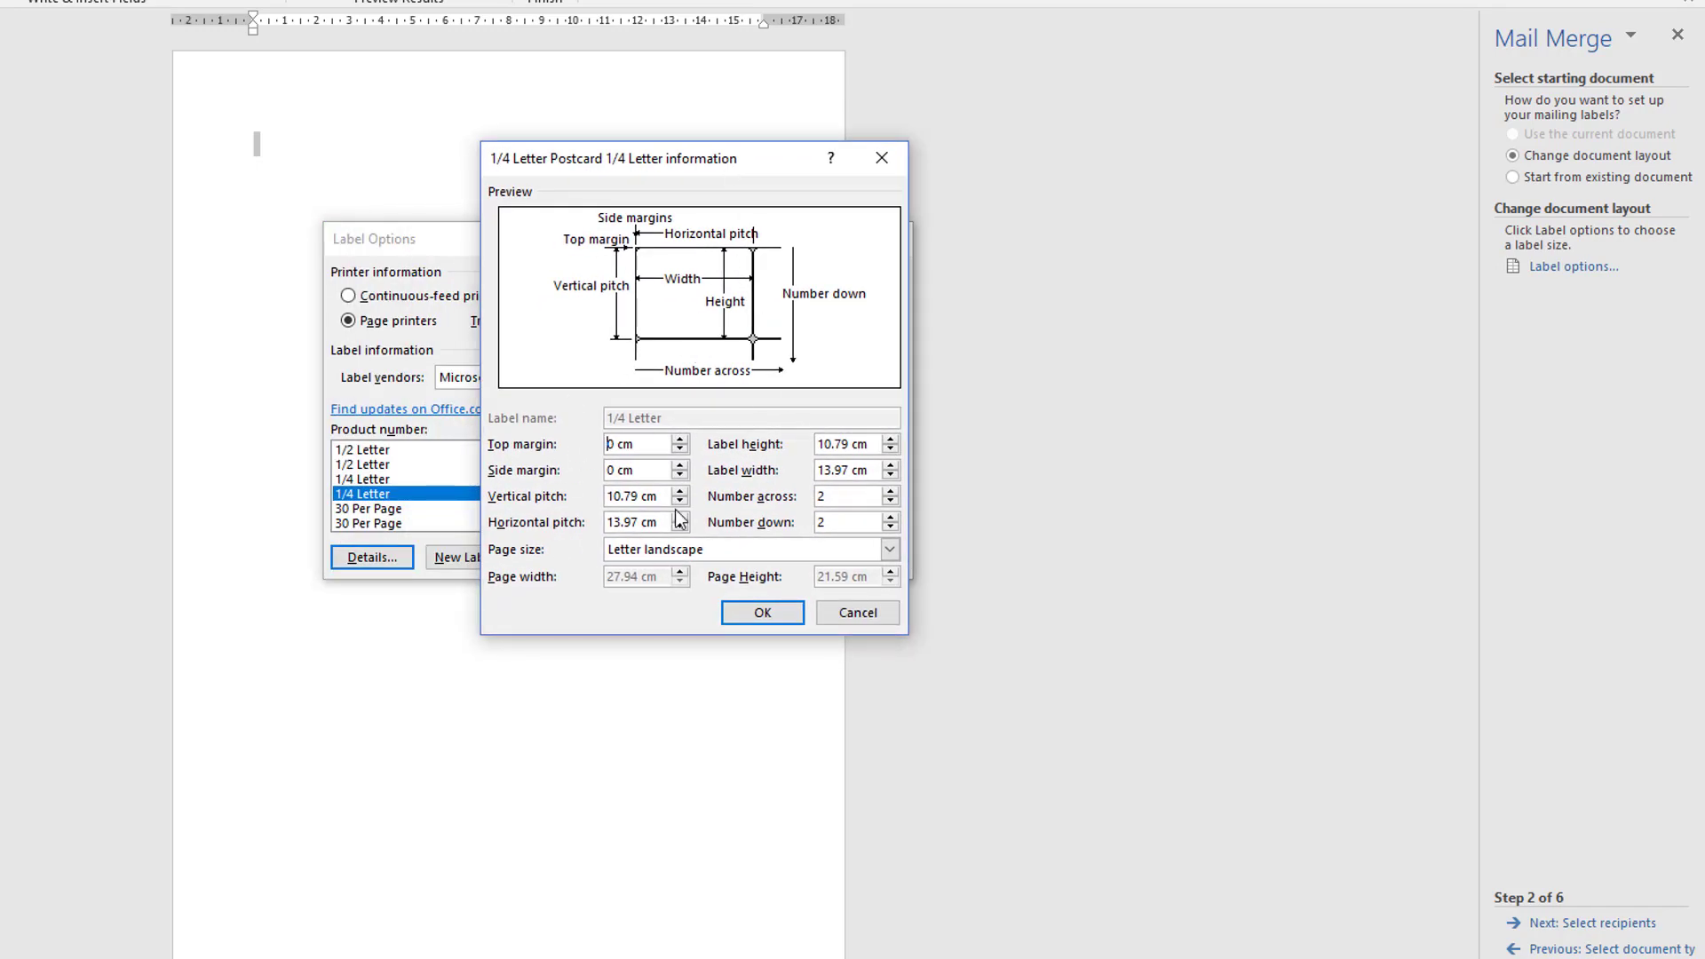
left_click(796, 617)
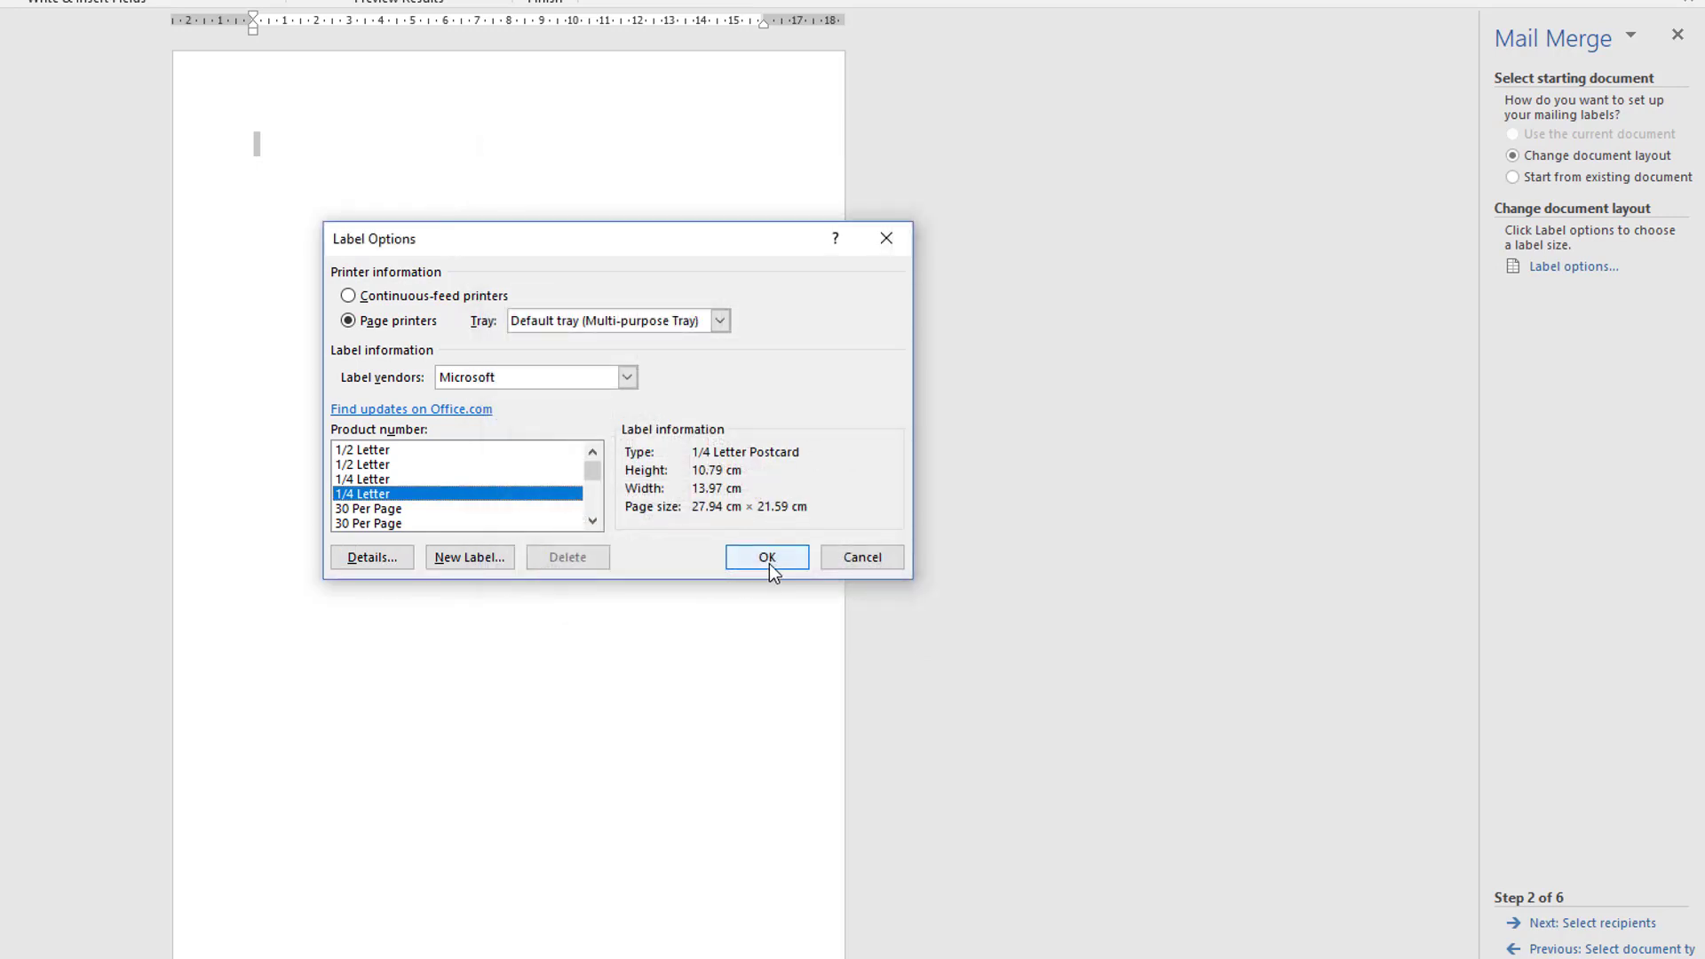
left_click(767, 559)
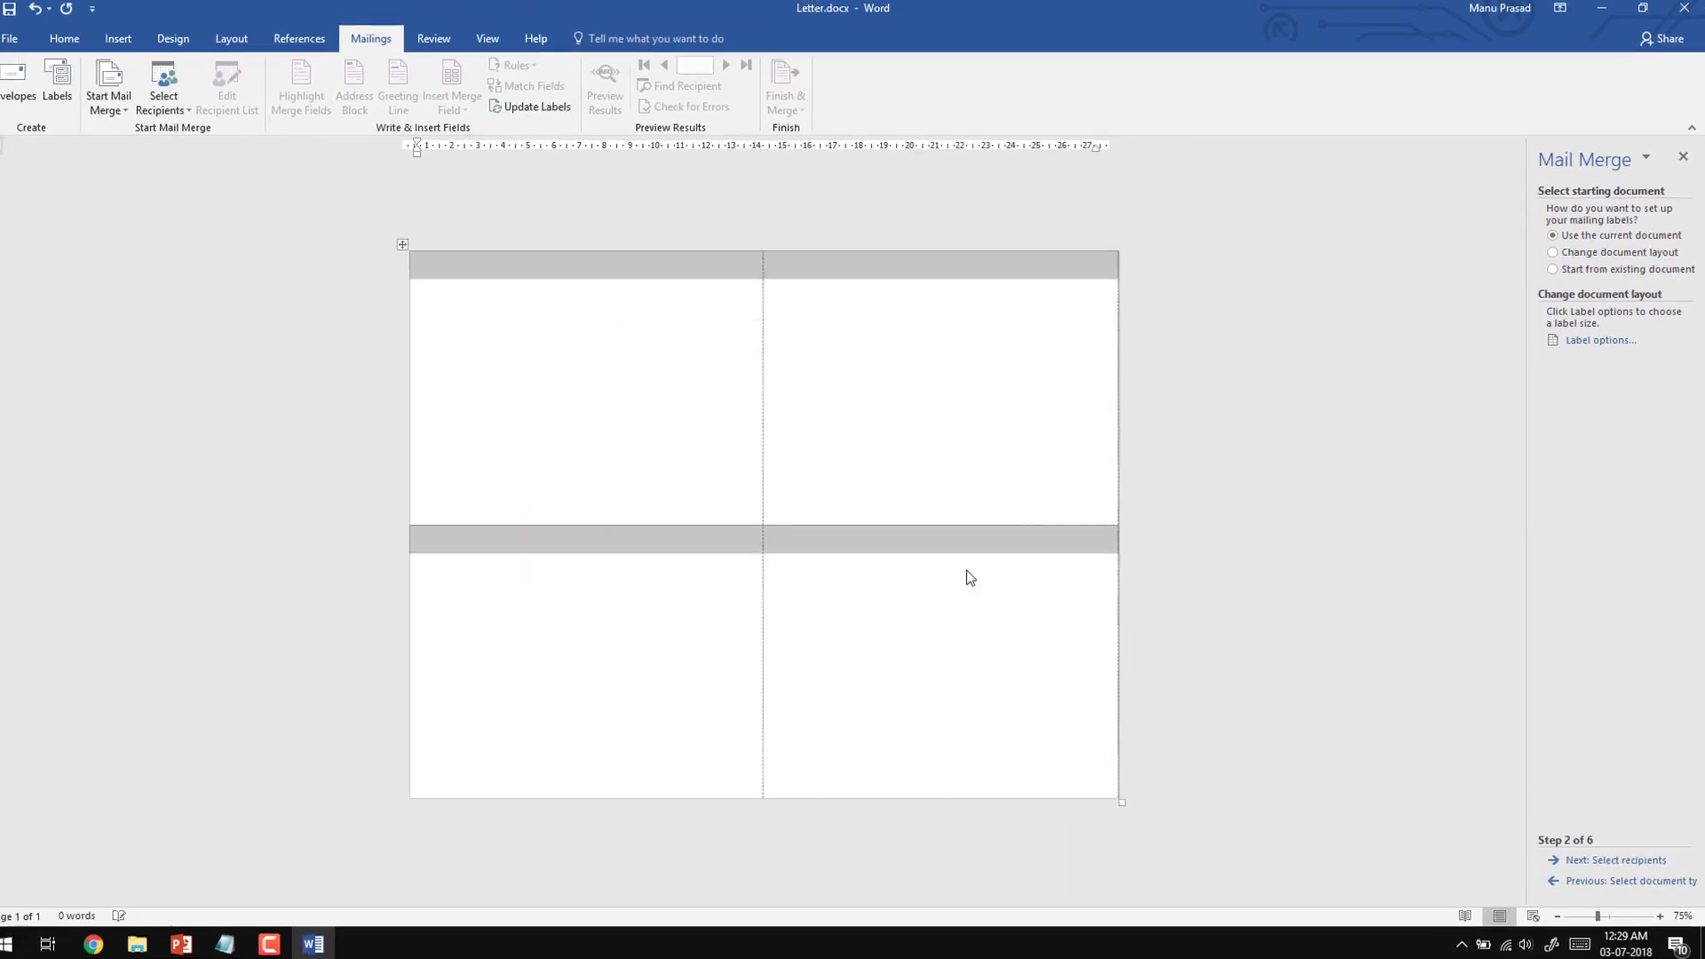
left_click(582, 312)
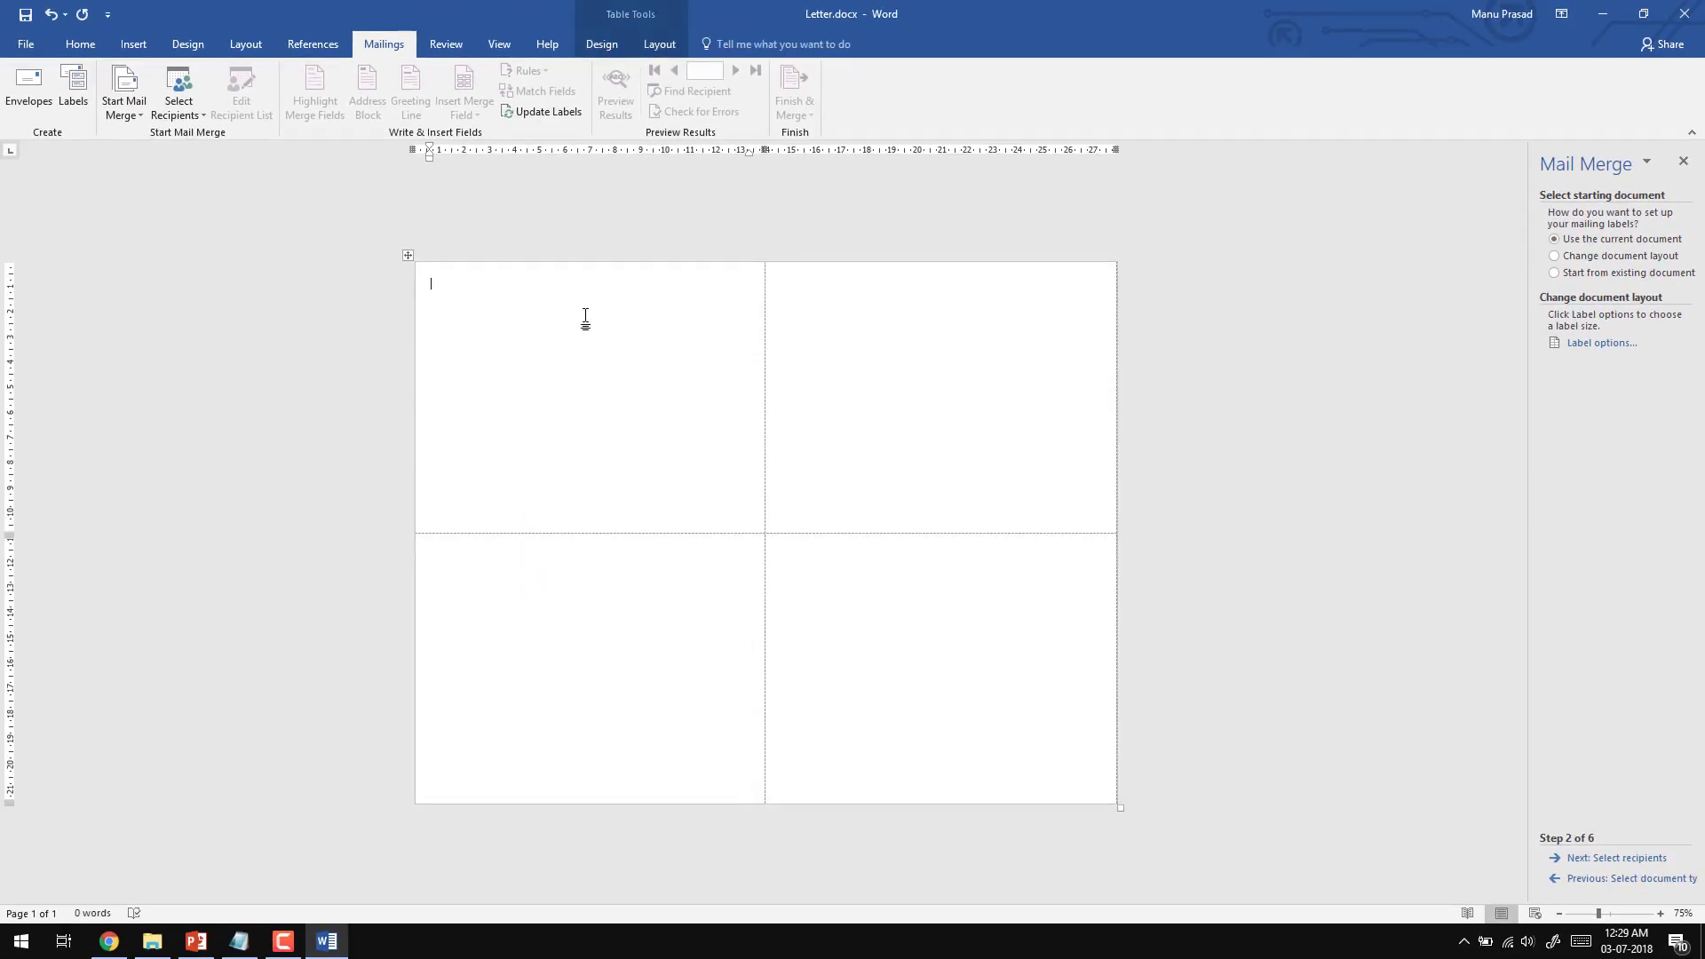
left_click(408, 256)
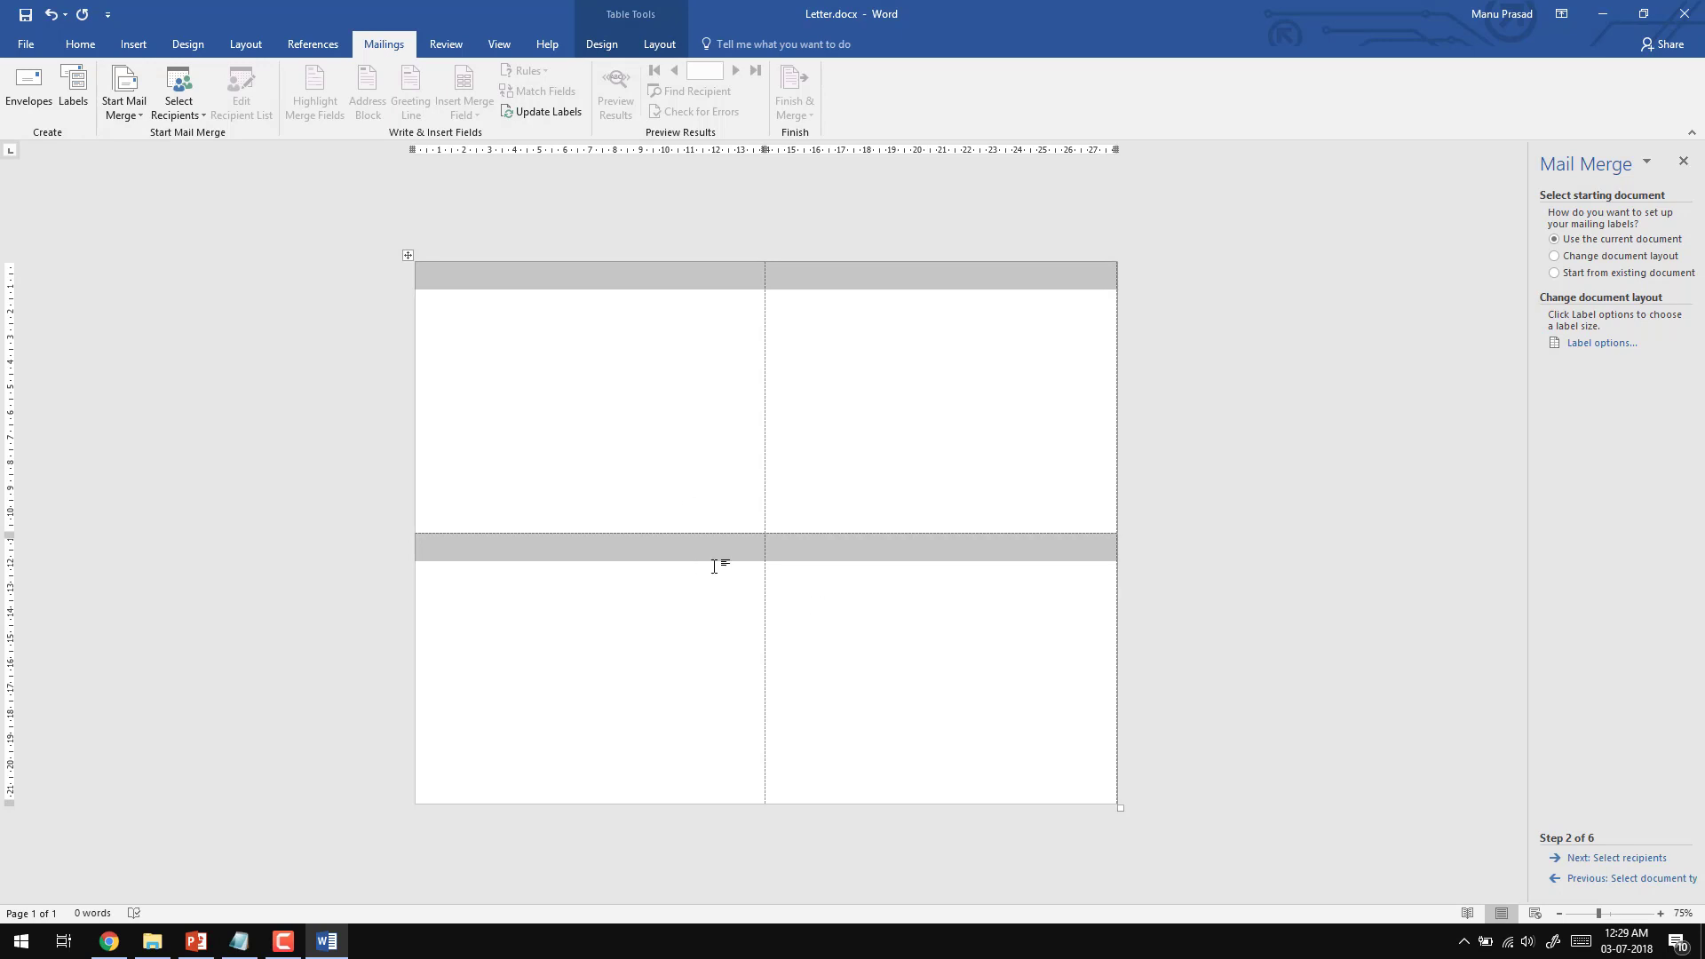
Step: Load the Worksheet$ table of Letter Address.xls from the Mail merge folder as the recipient list, keeping all recipients included
left_click(1601, 860)
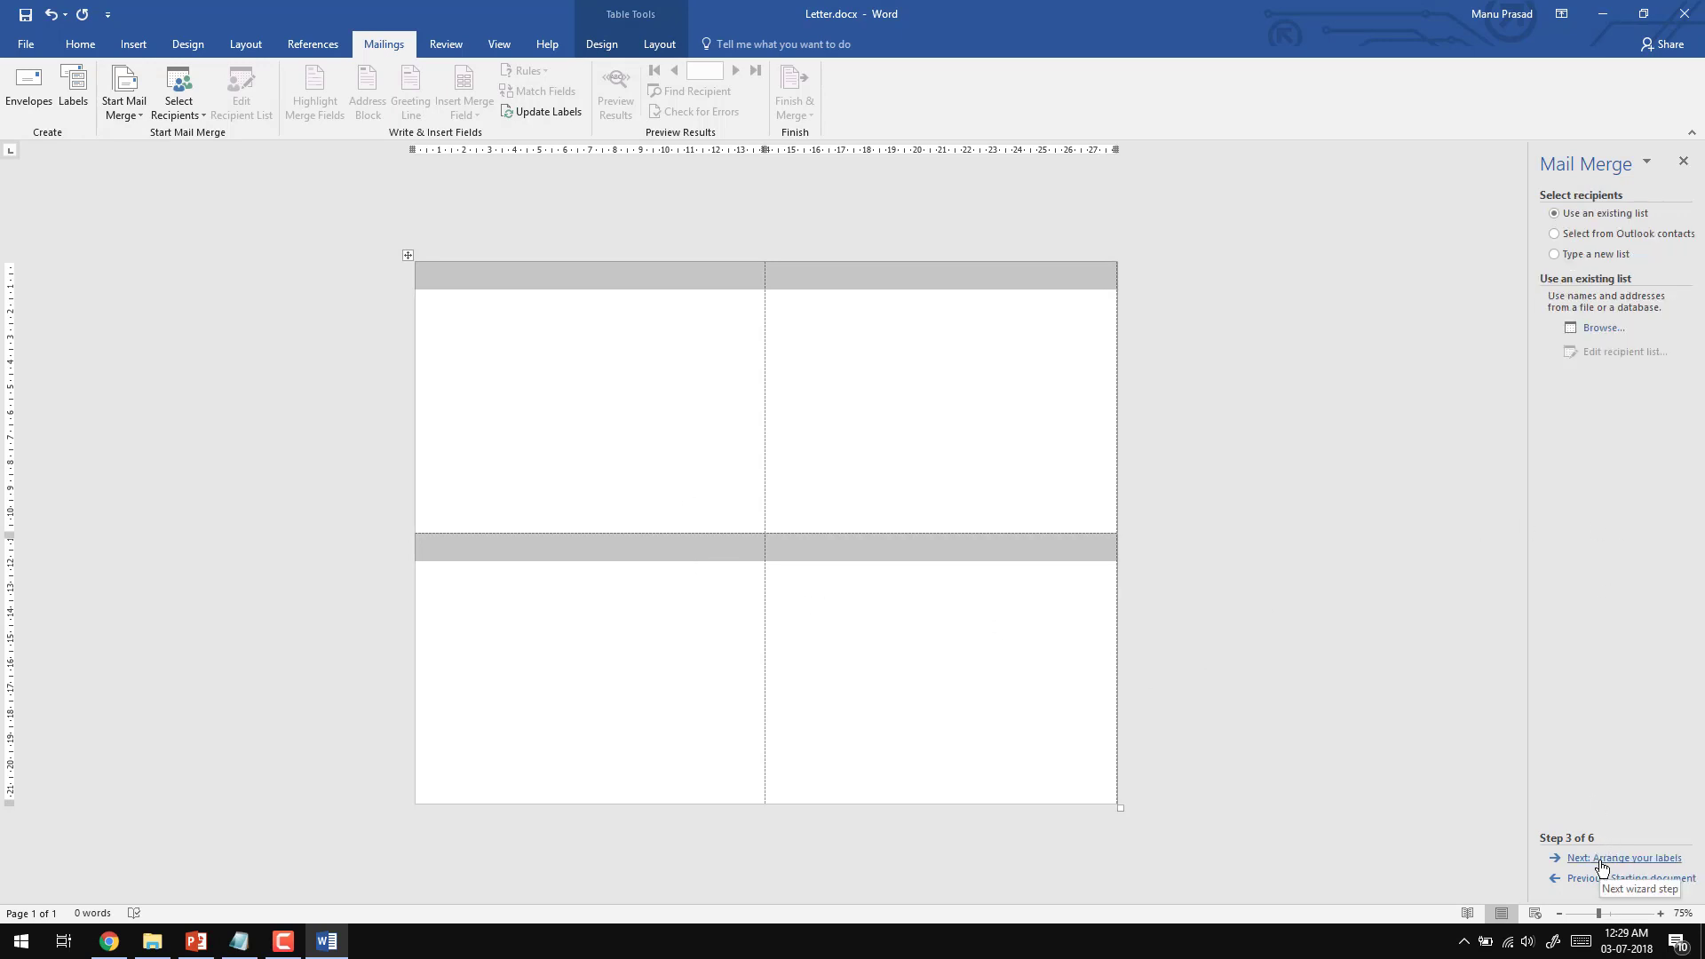
left_click(1606, 330)
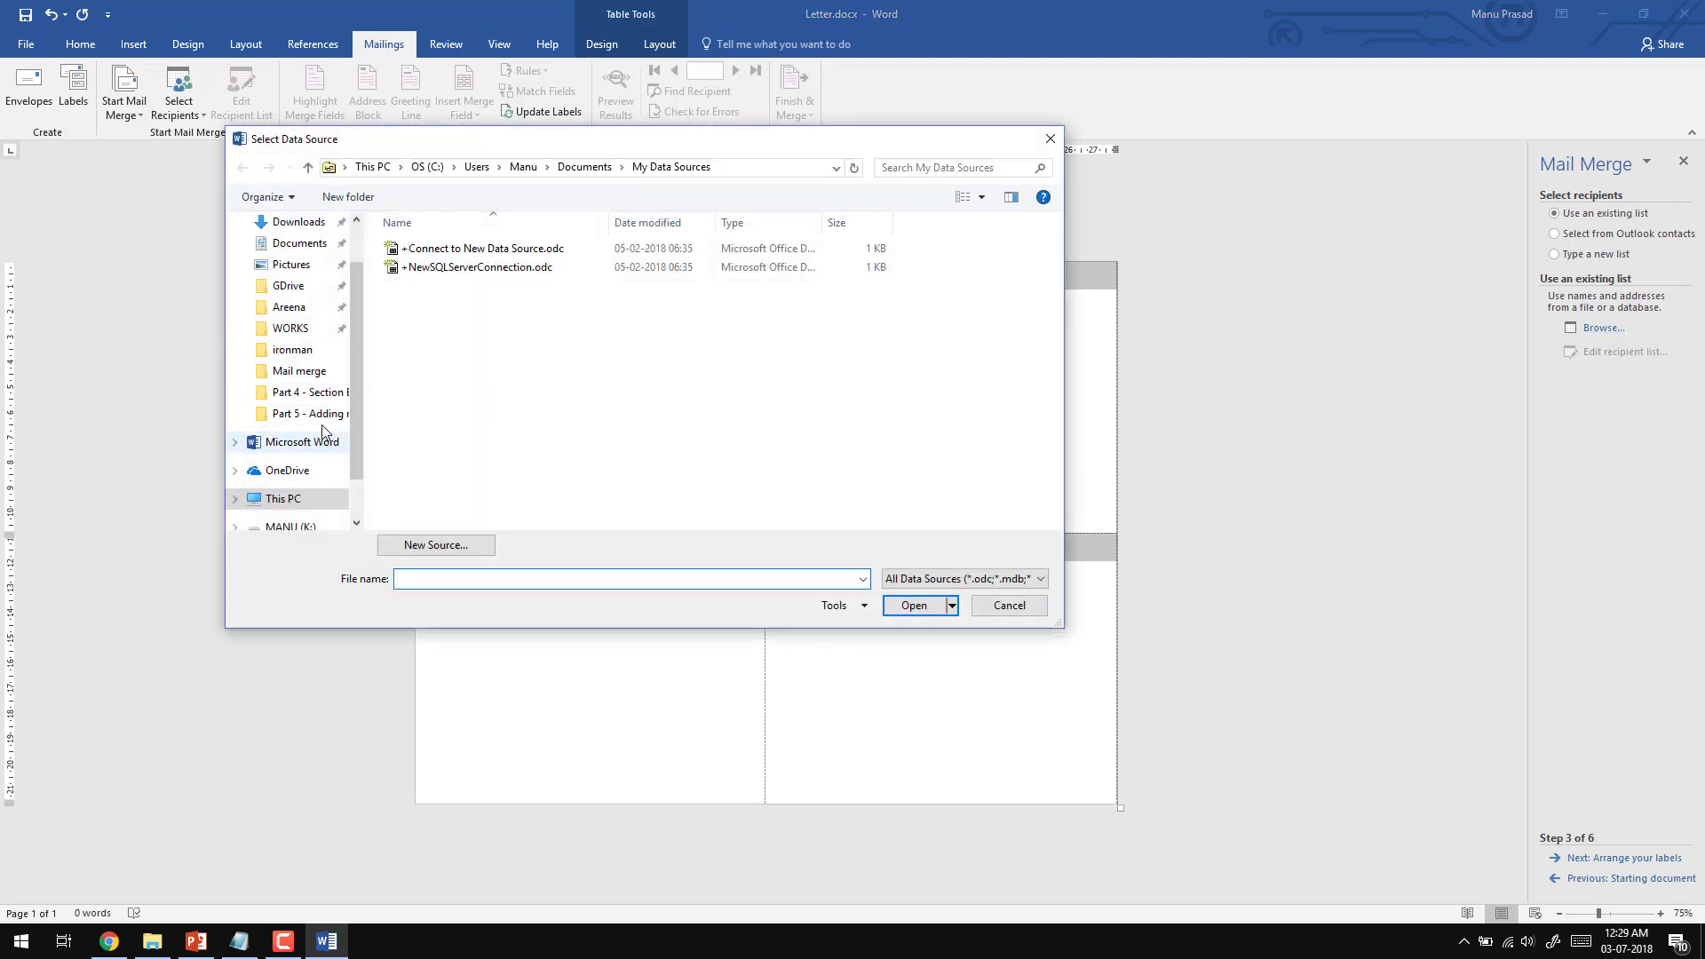
left_click(302, 372)
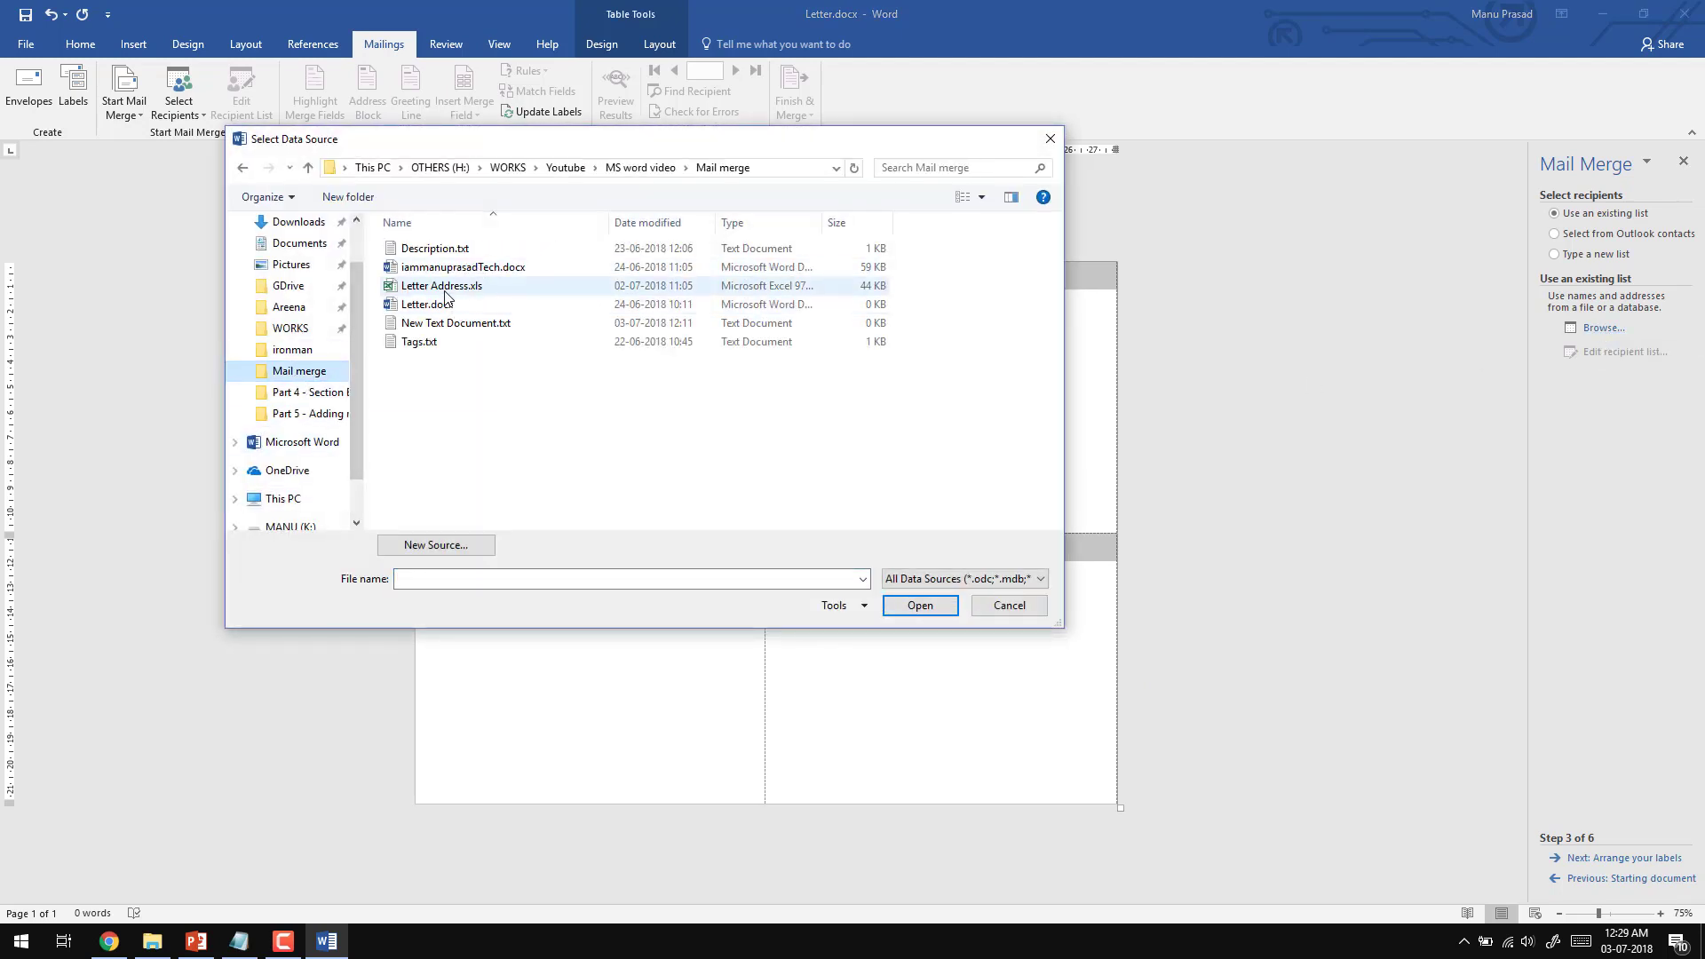
double_click(444, 286)
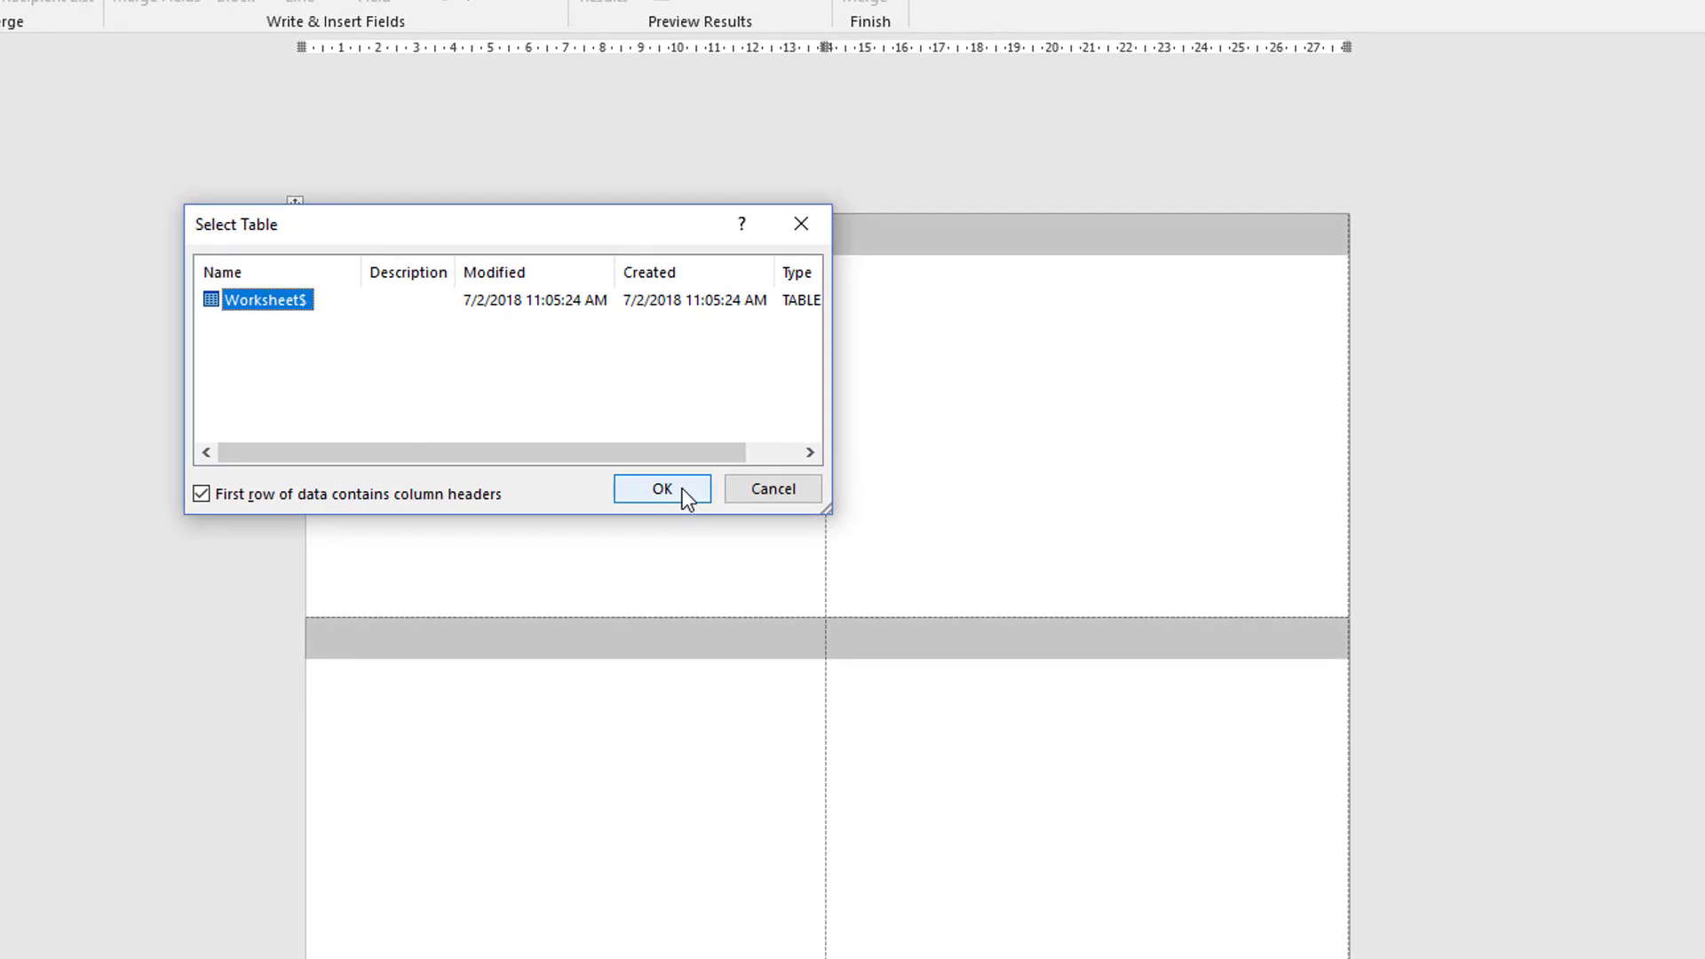
left_click(681, 488)
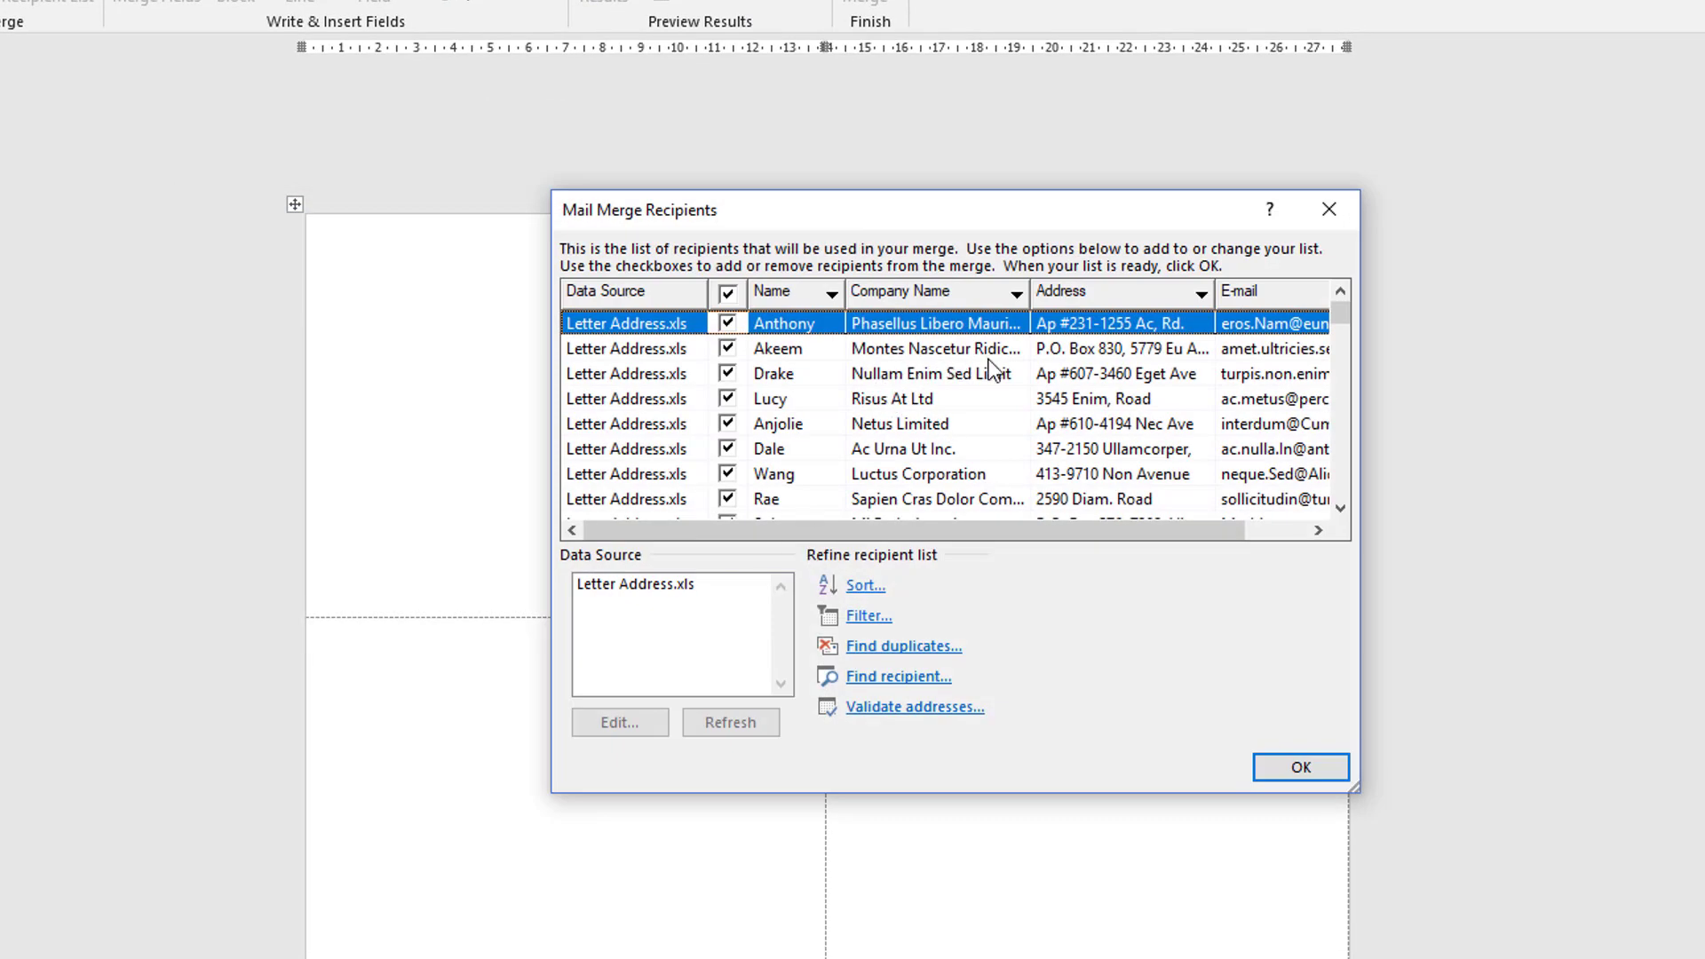
scroll(992, 369, "down", 5)
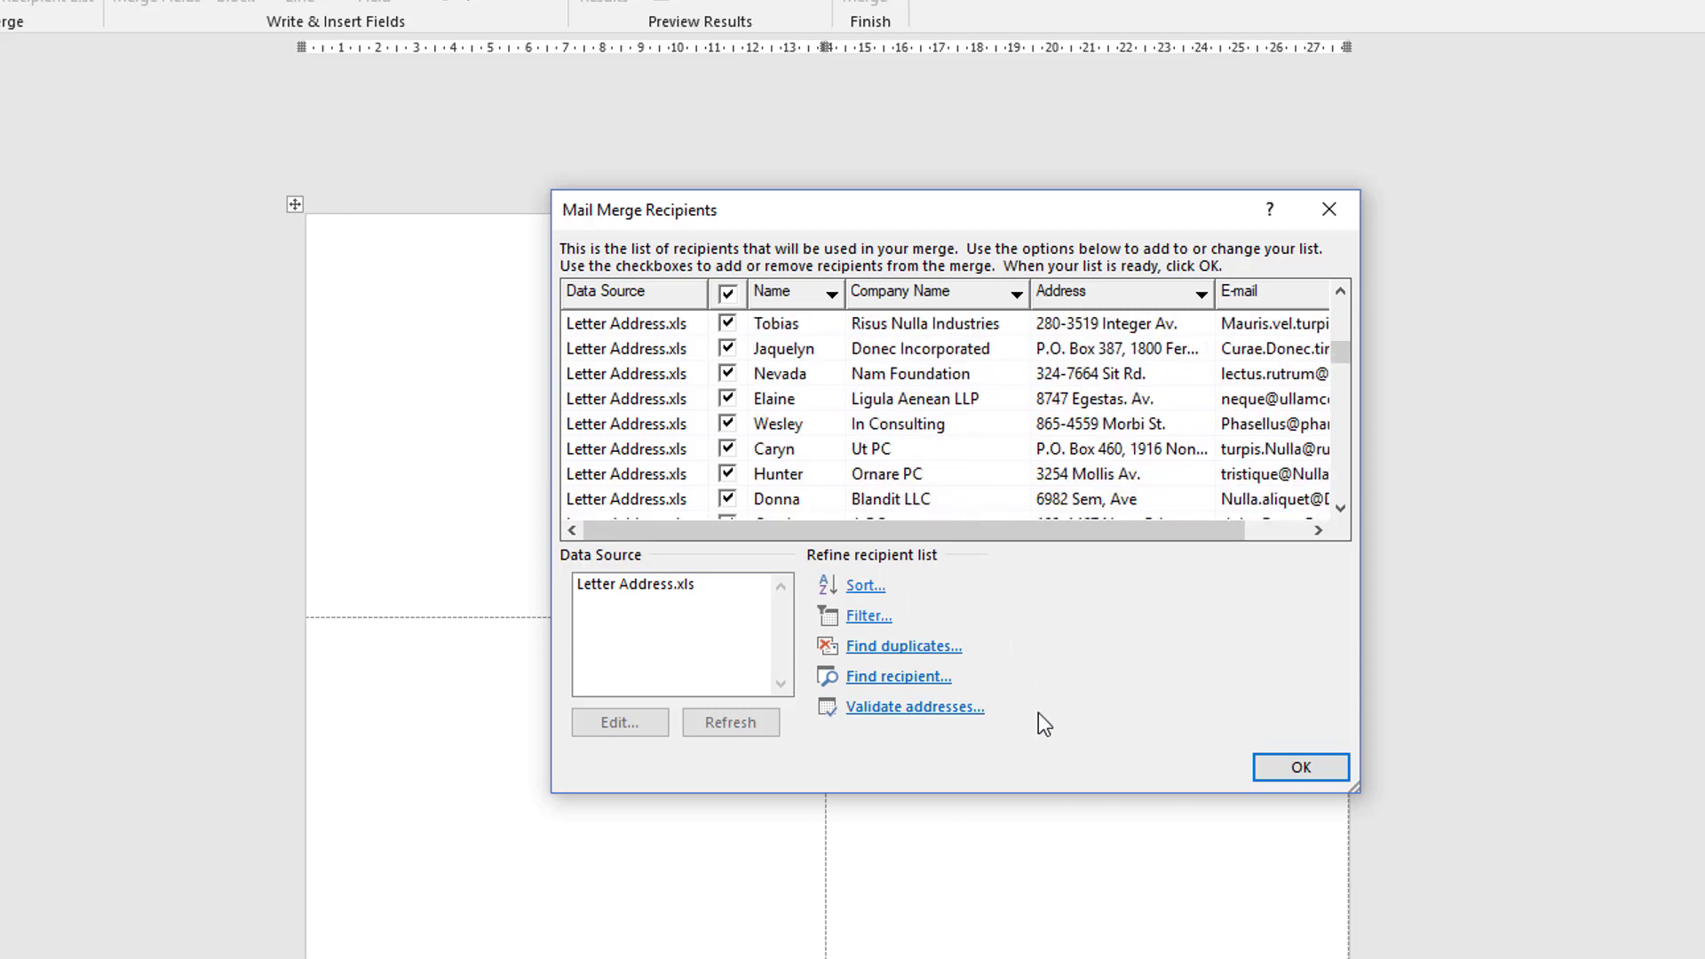
scroll(902, 438, "down", 1)
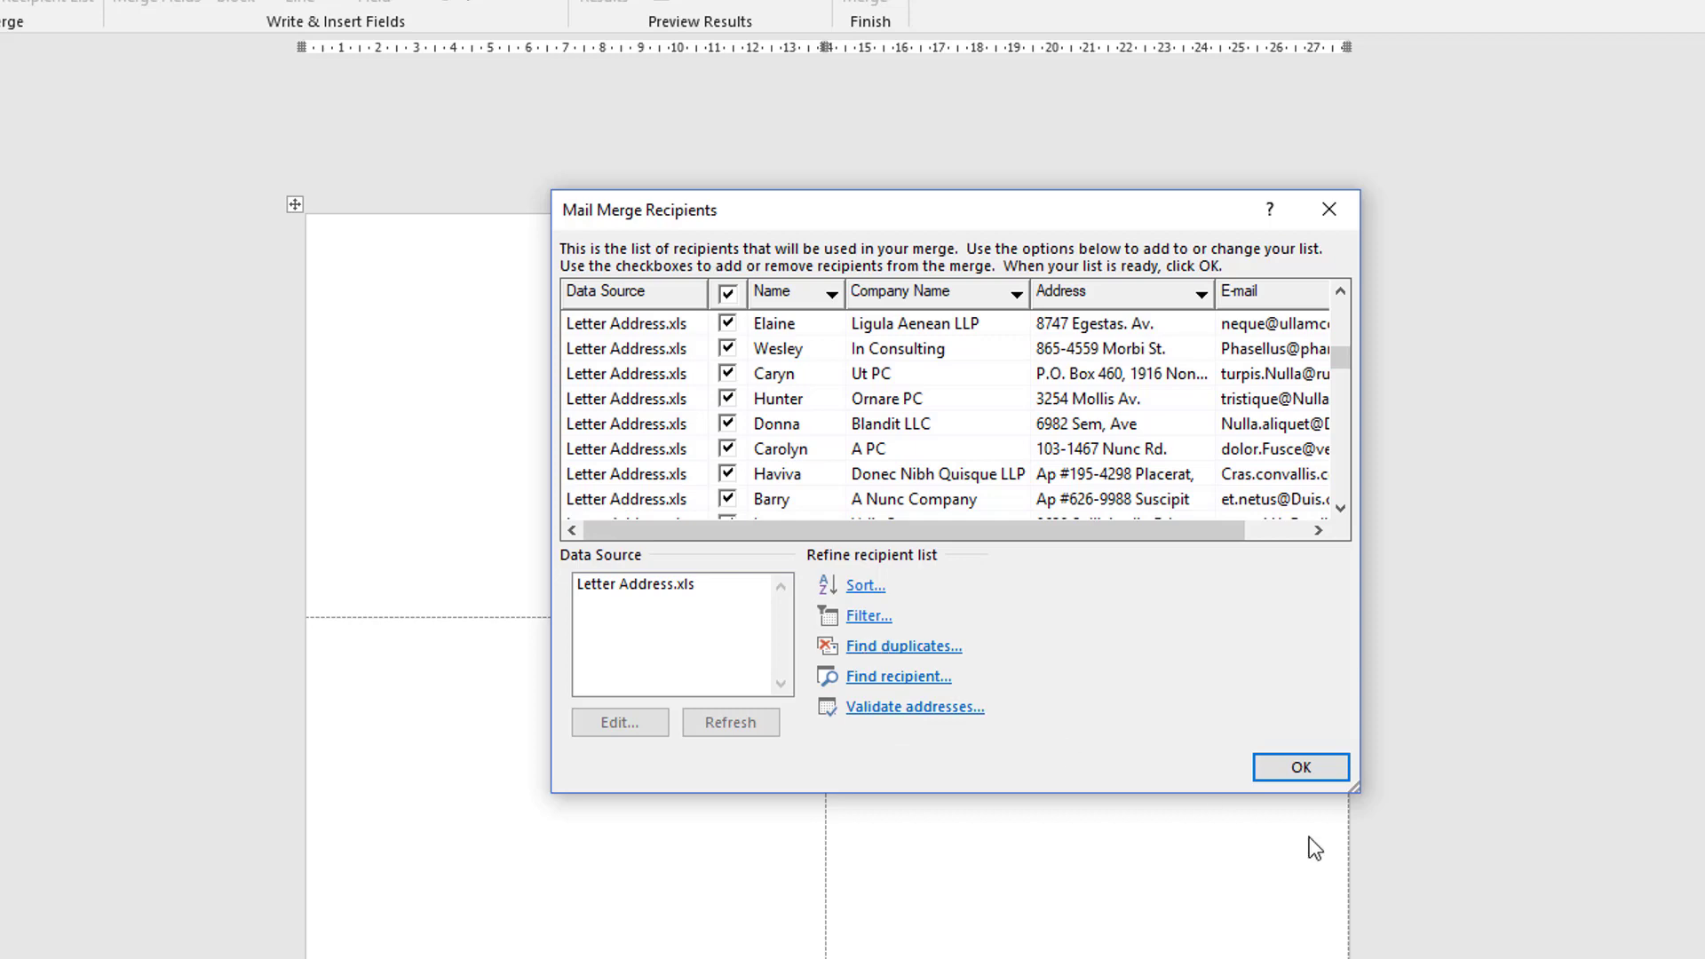
left_click(1288, 776)
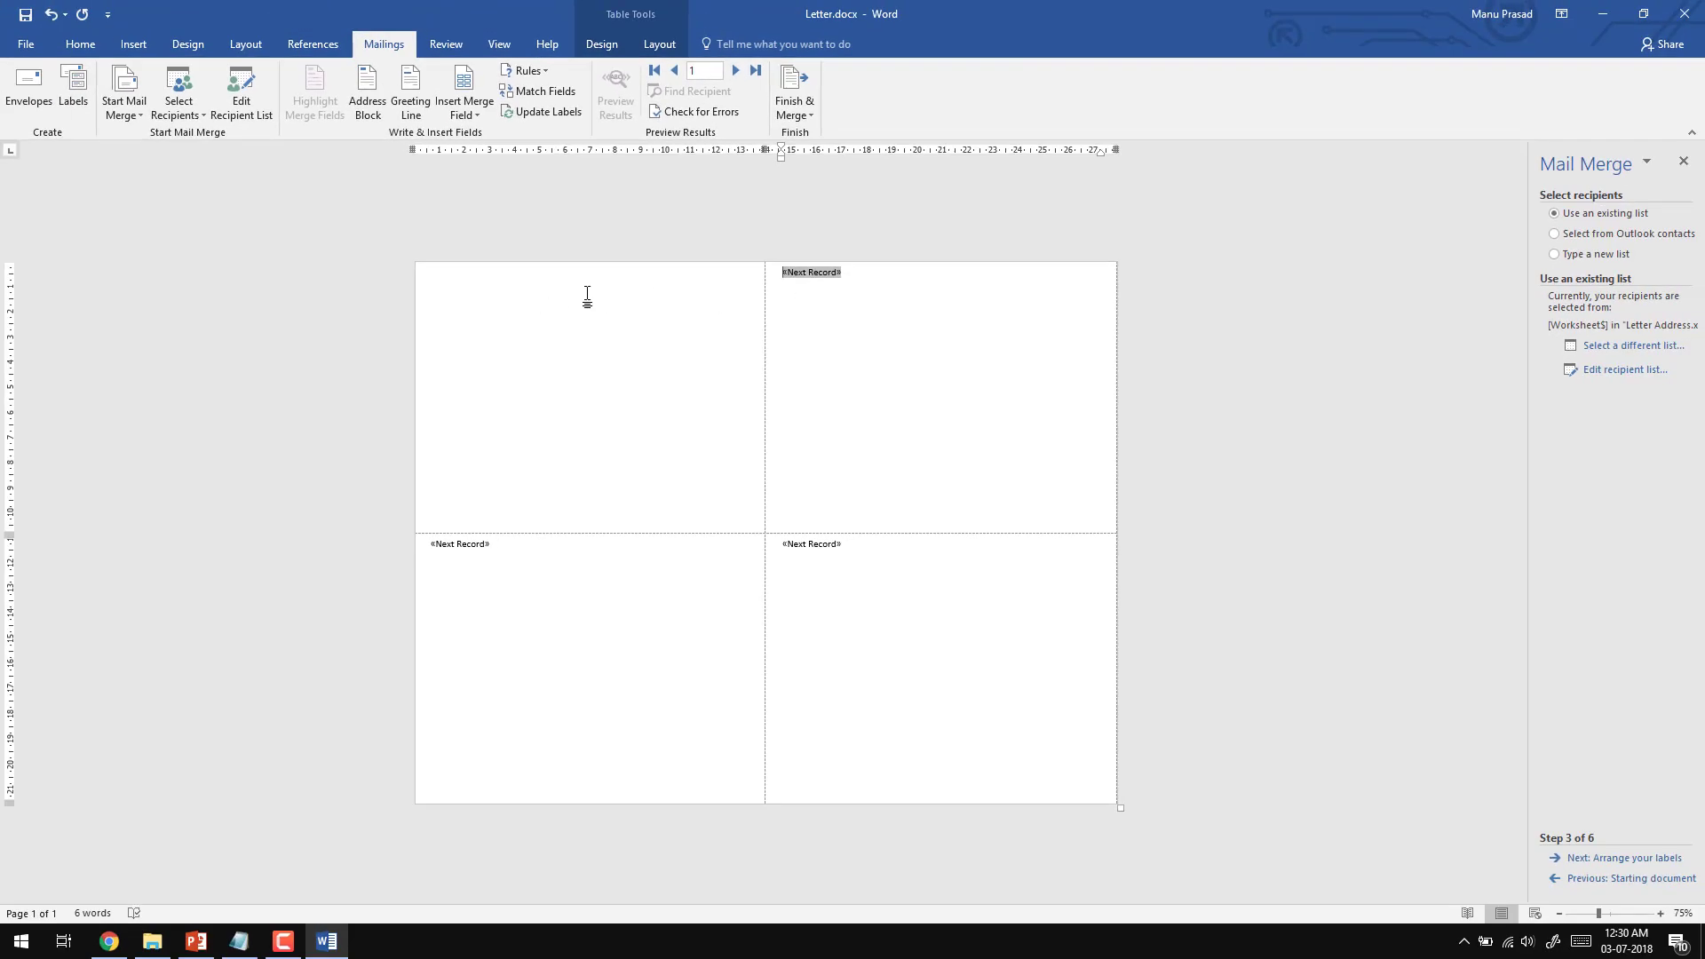
Step: Place the insertion point in the first label and advance the wizard to arranging the labels
left_click(453, 282)
left_click(1626, 858)
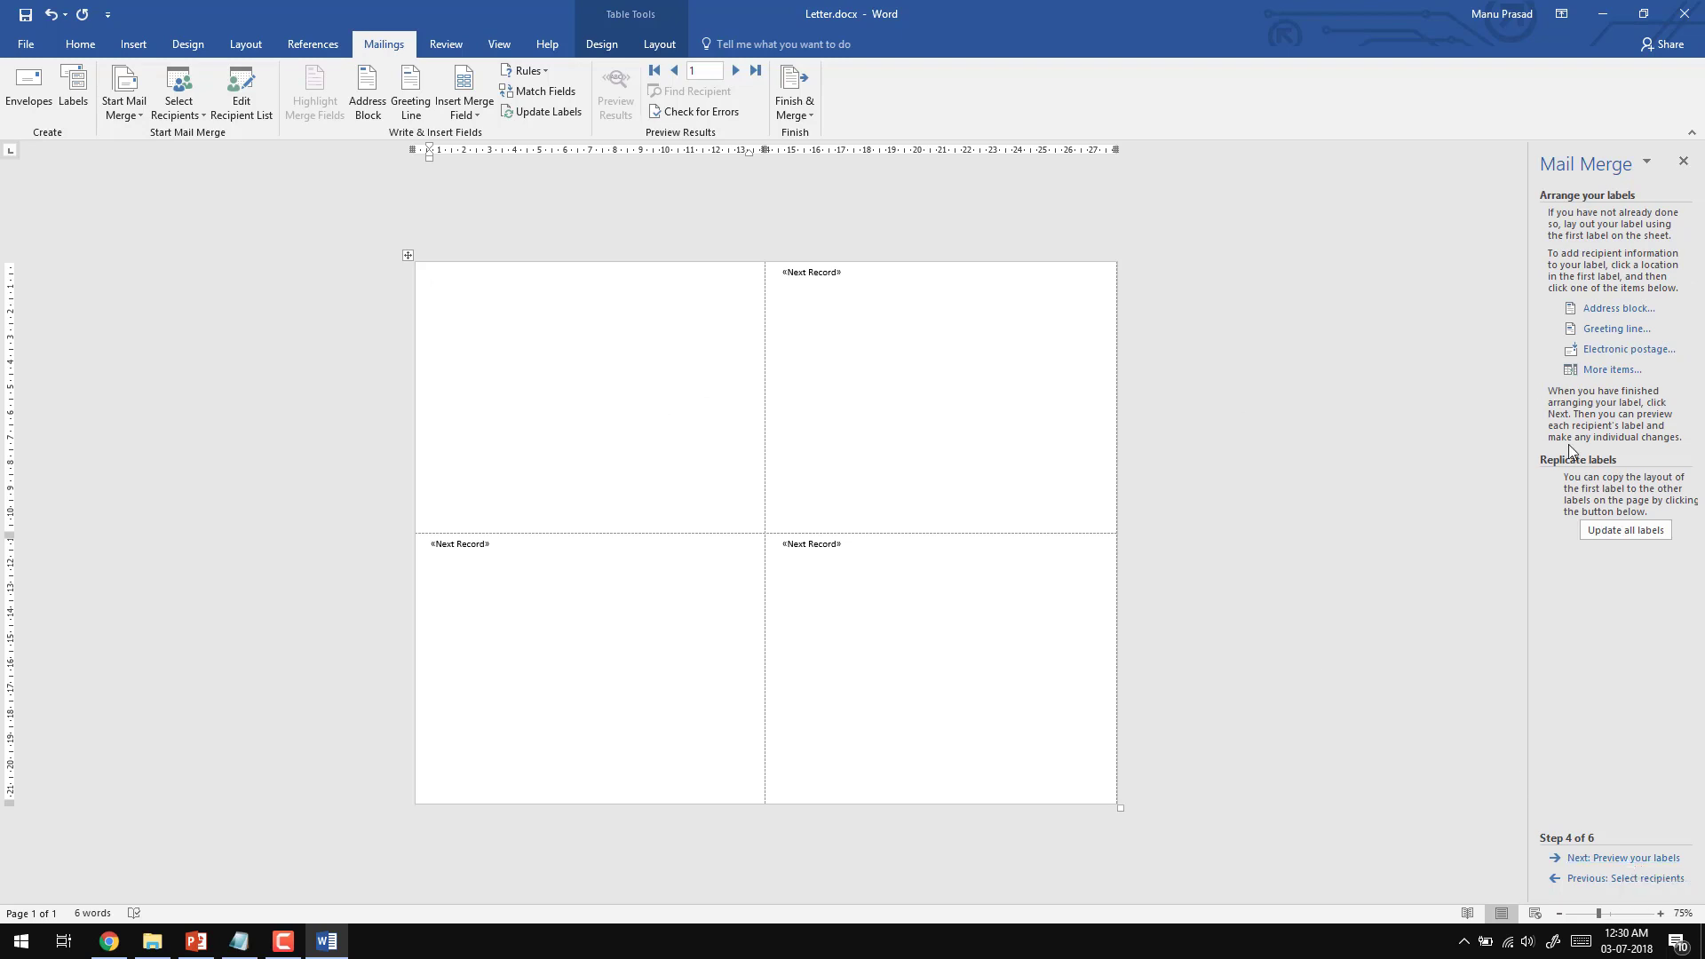
left_click(1610, 371)
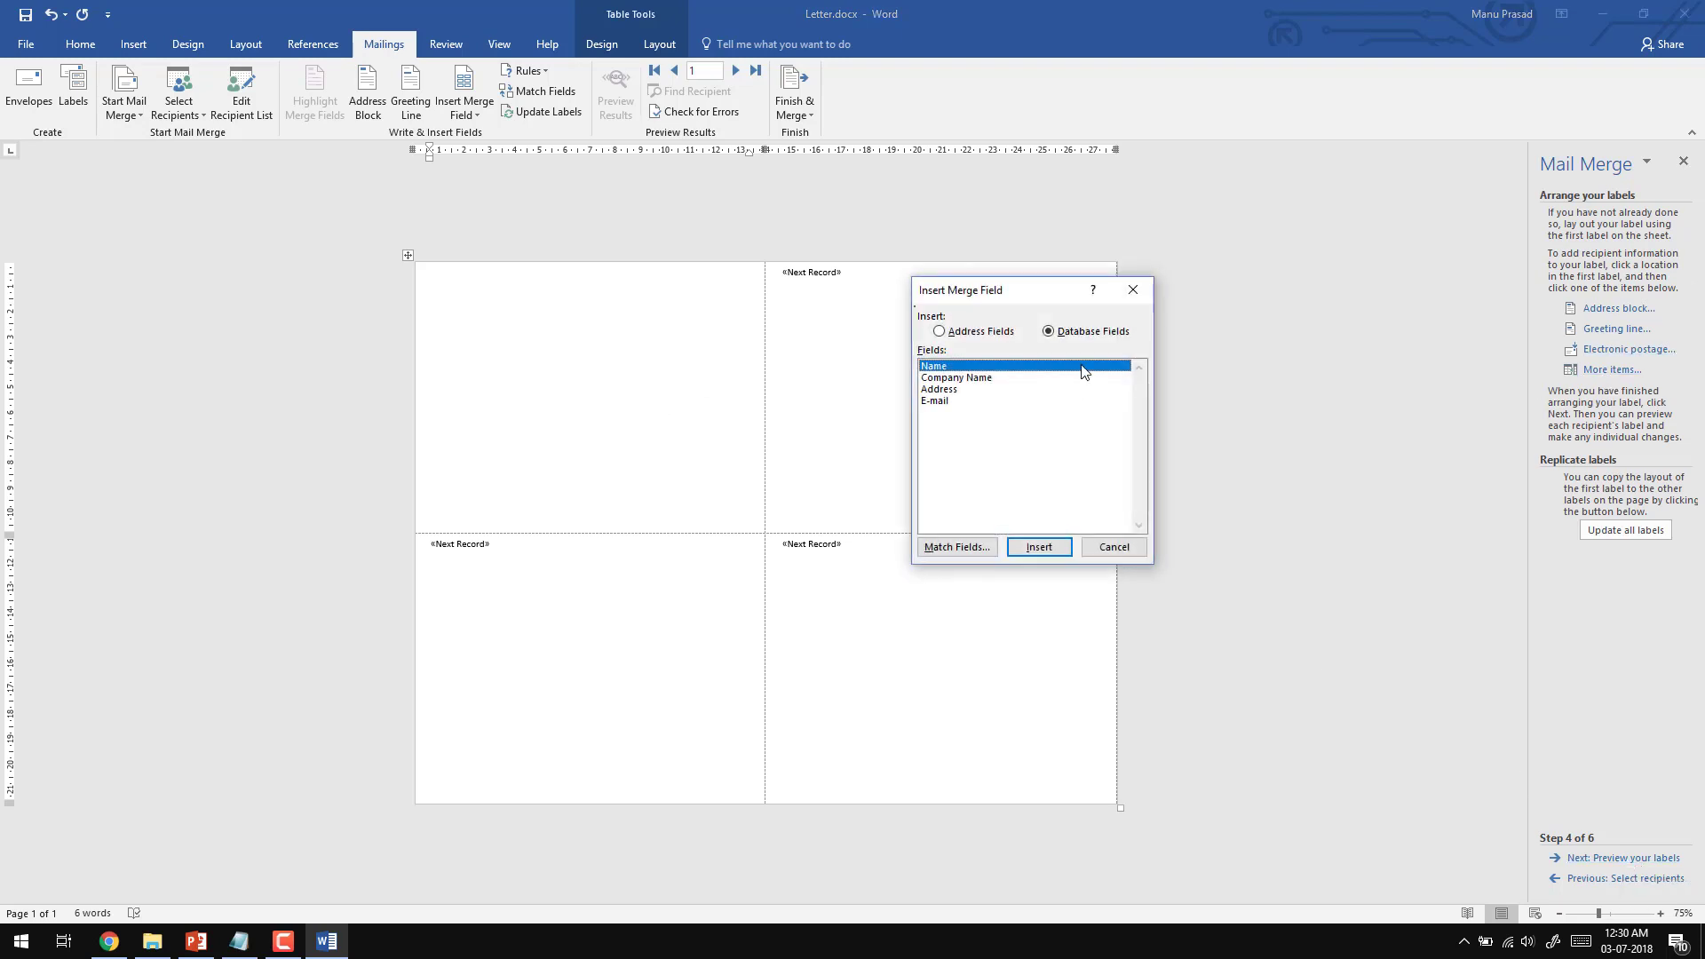
left_click_drag(1021, 287, 981, 271)
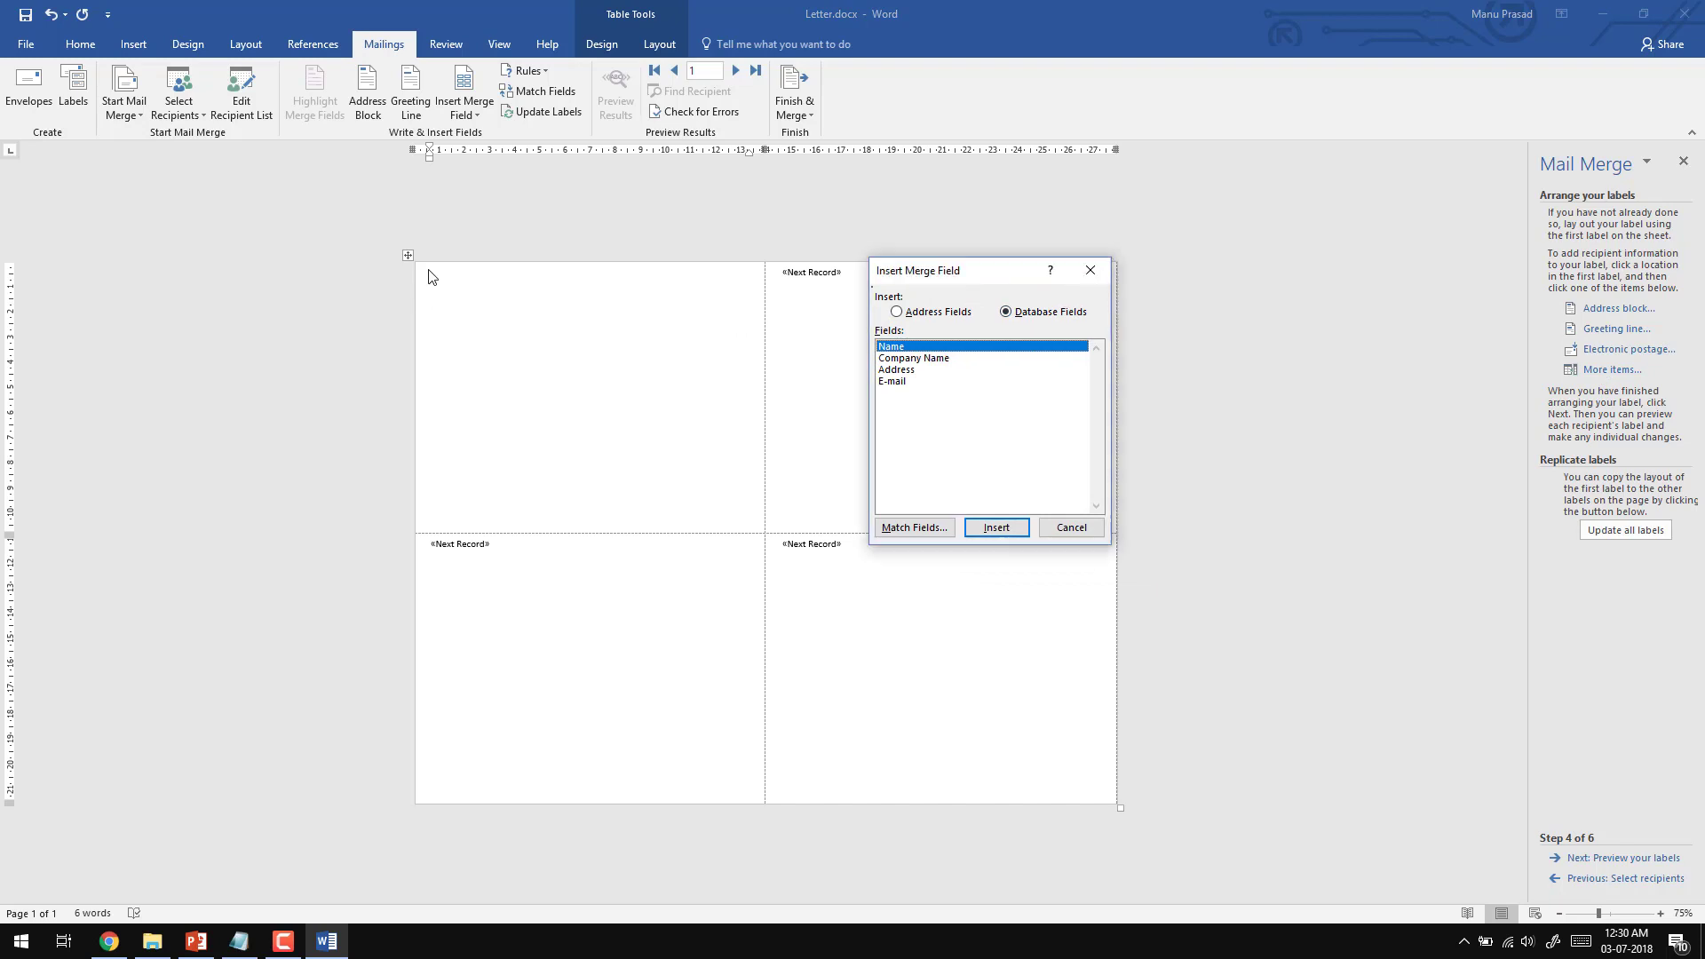
left_click(1073, 530)
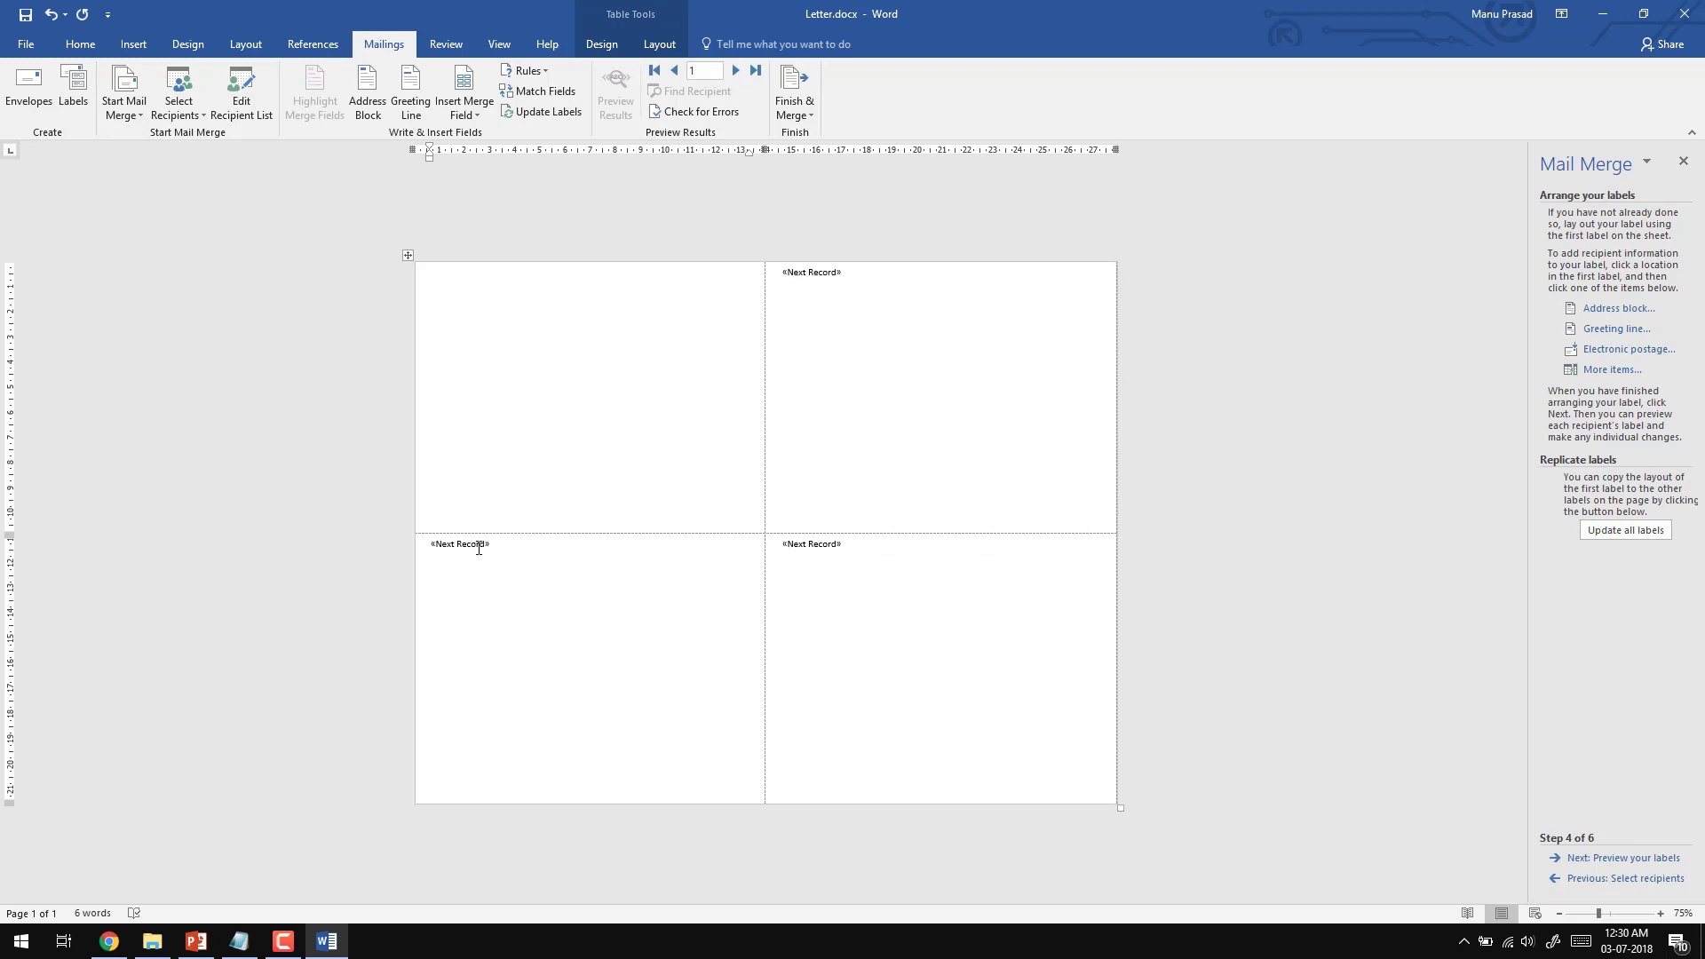
Step: Centre the contents of every label in the table both horizontally and vertically
left_click(407, 257)
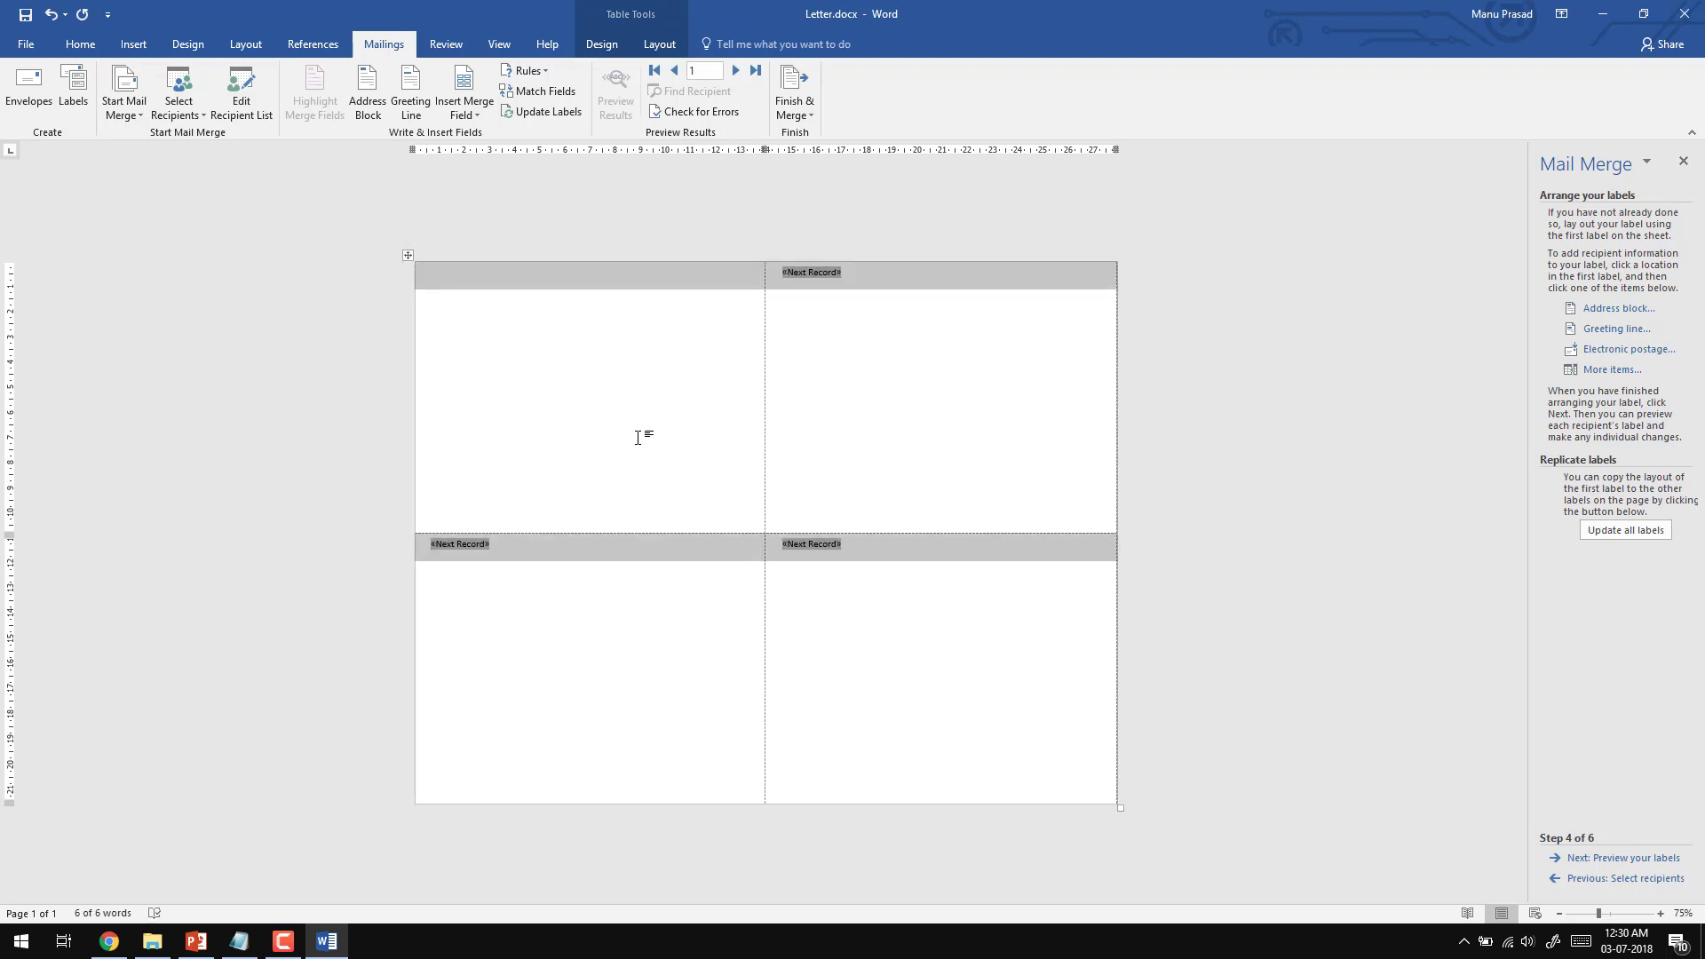
left_click(657, 45)
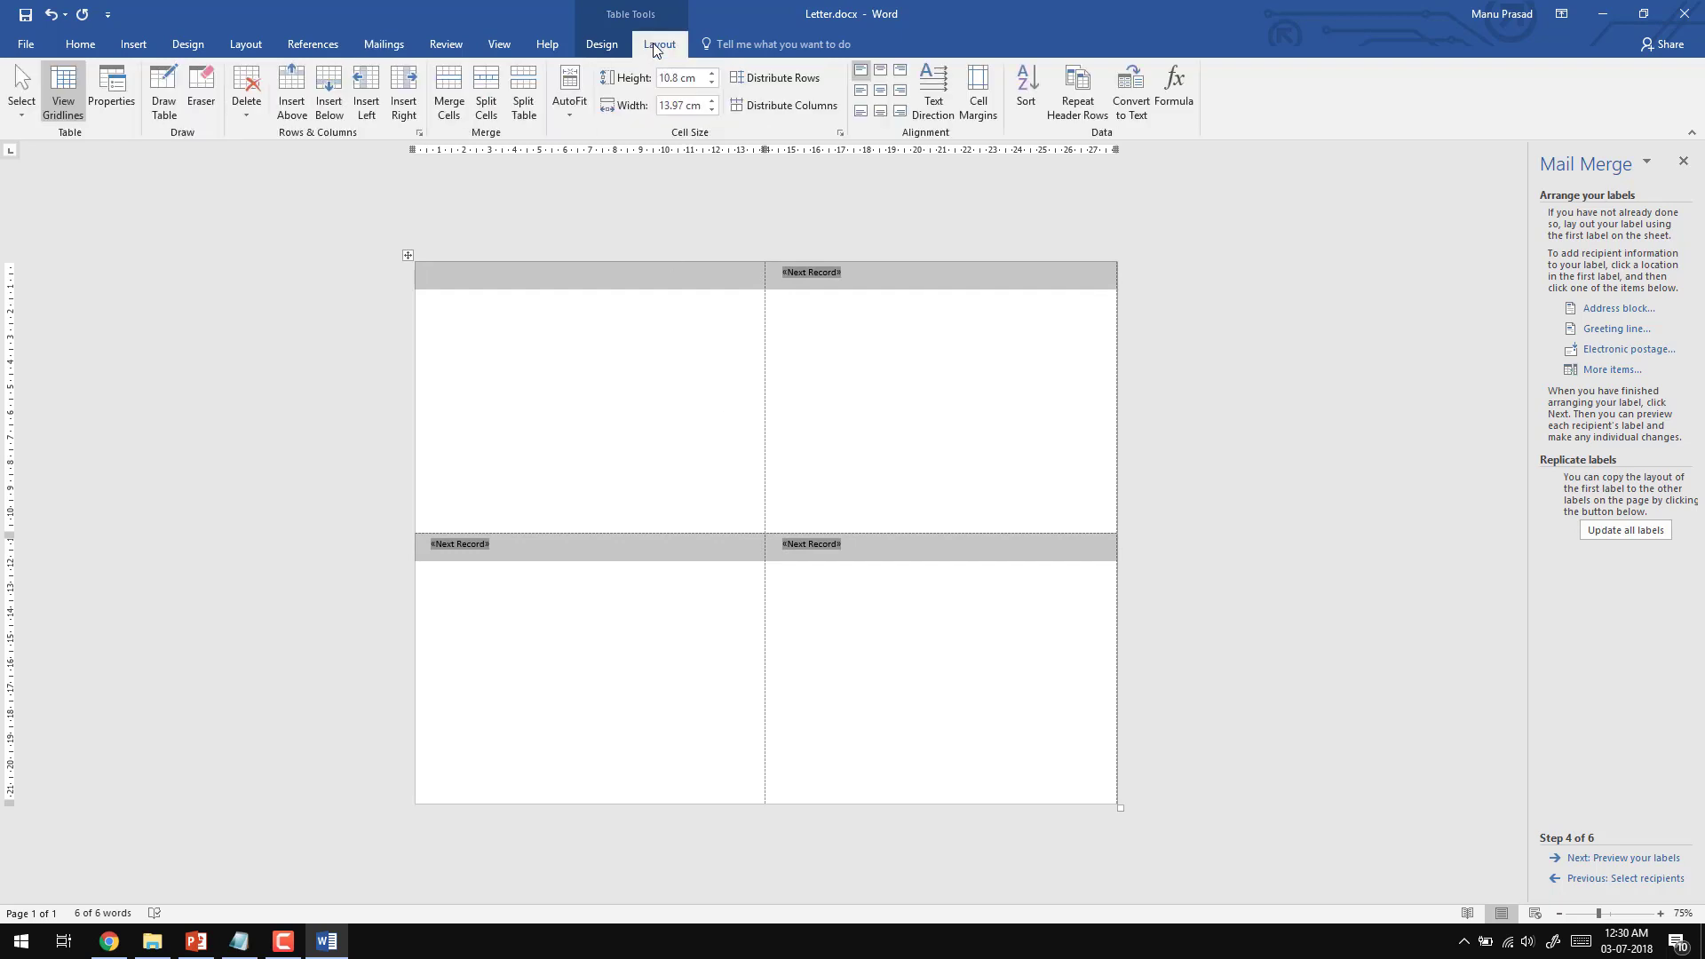
left_click(881, 91)
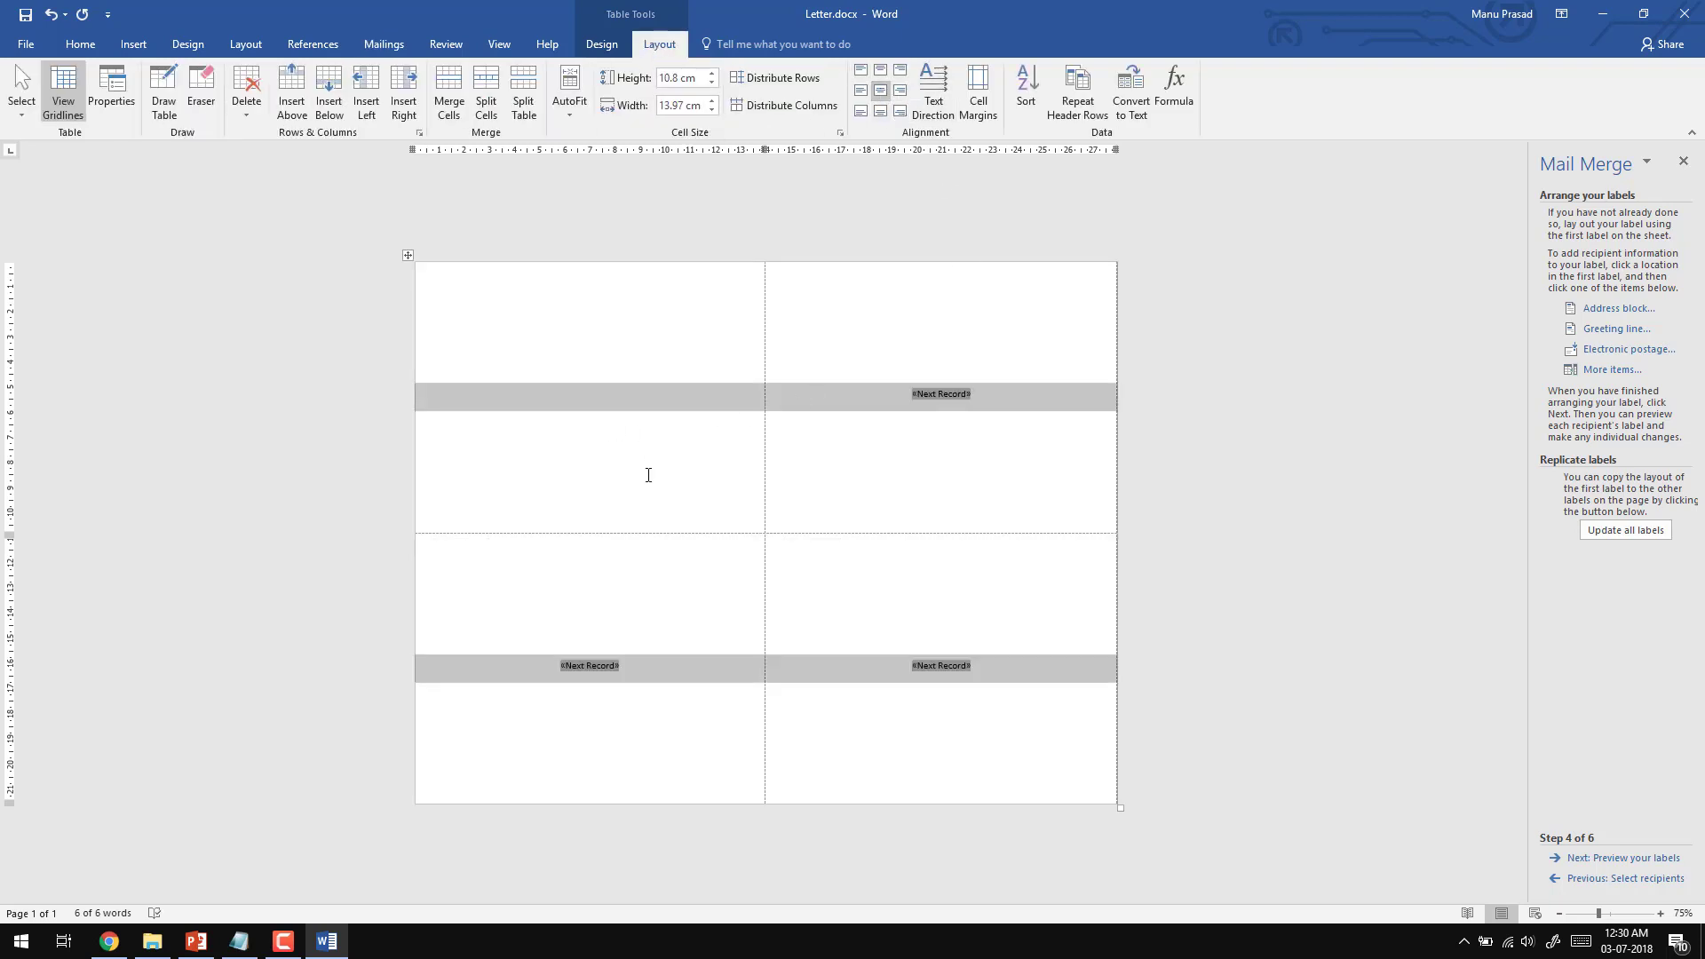
Step: Insert the Name, Company Name, Address and E-mail merge fields into the first label
left_click(595, 404)
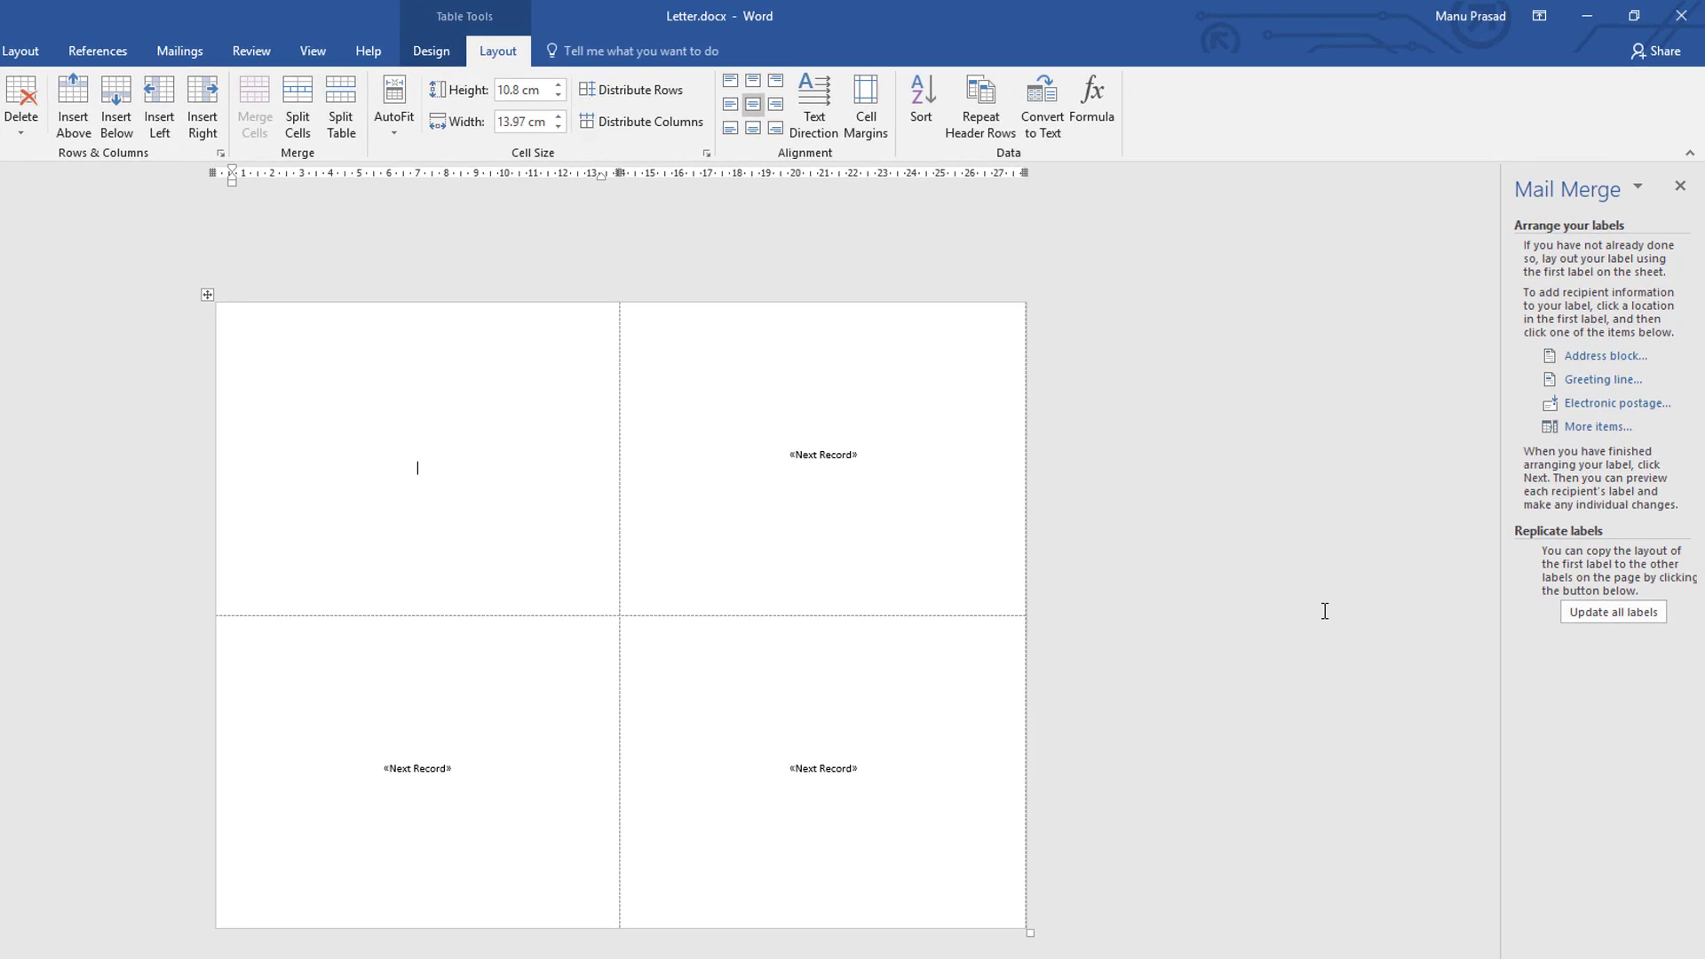
left_click(1610, 428)
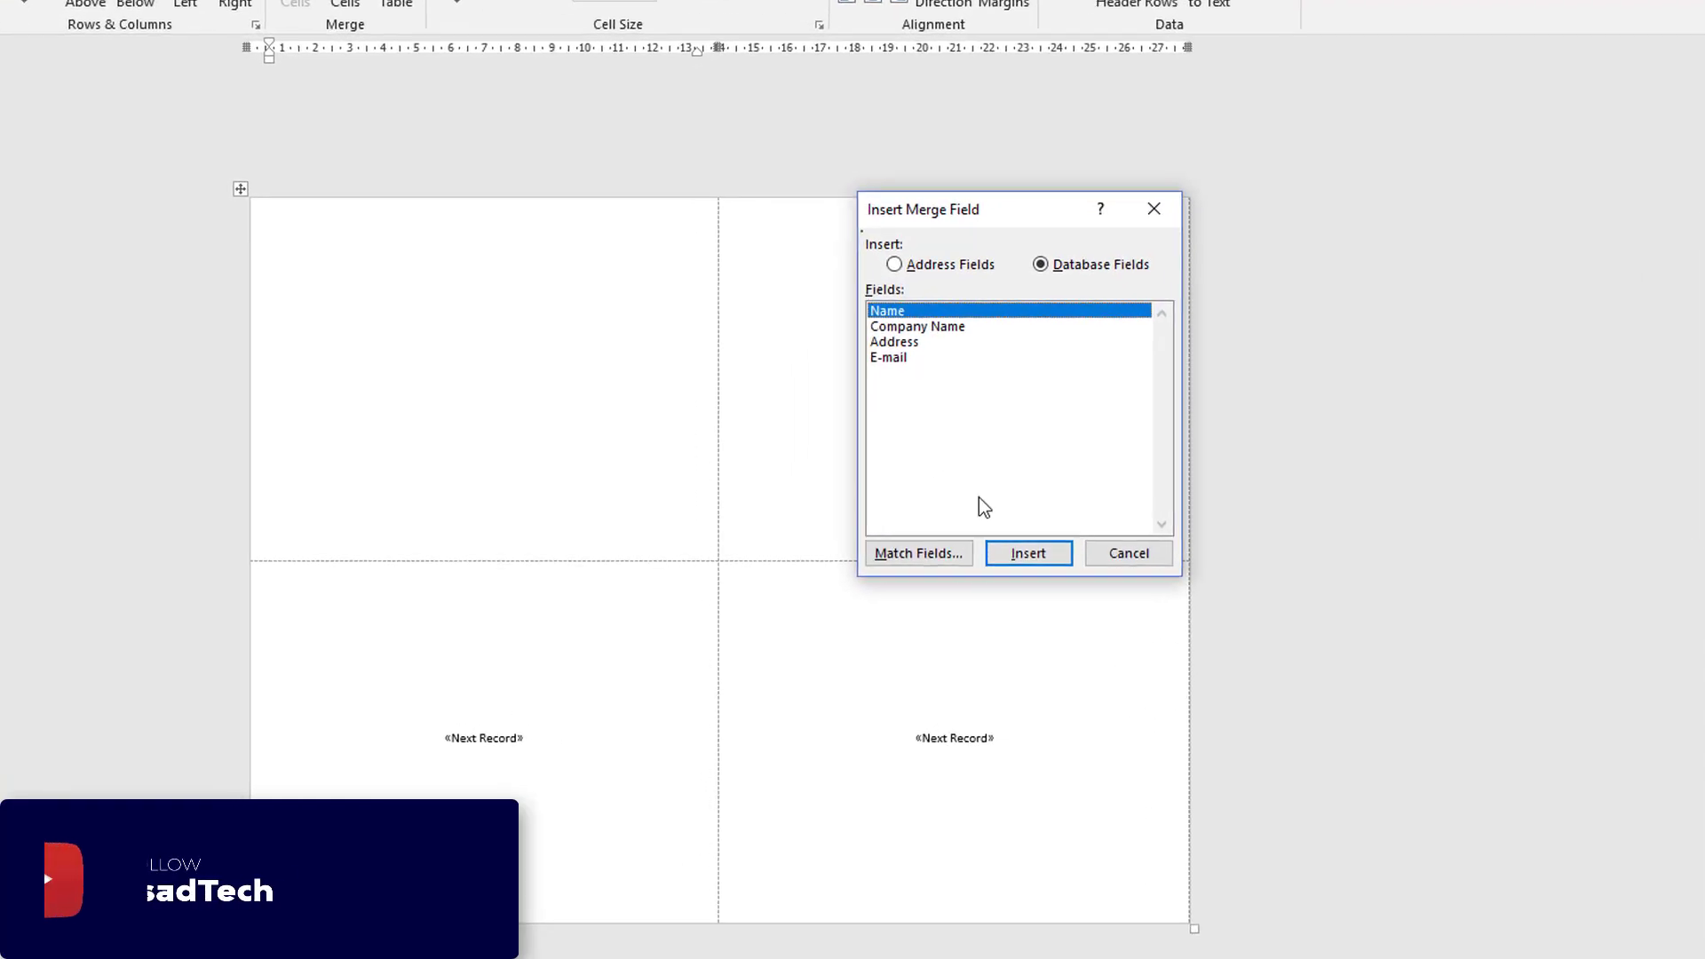
left_click(1055, 541)
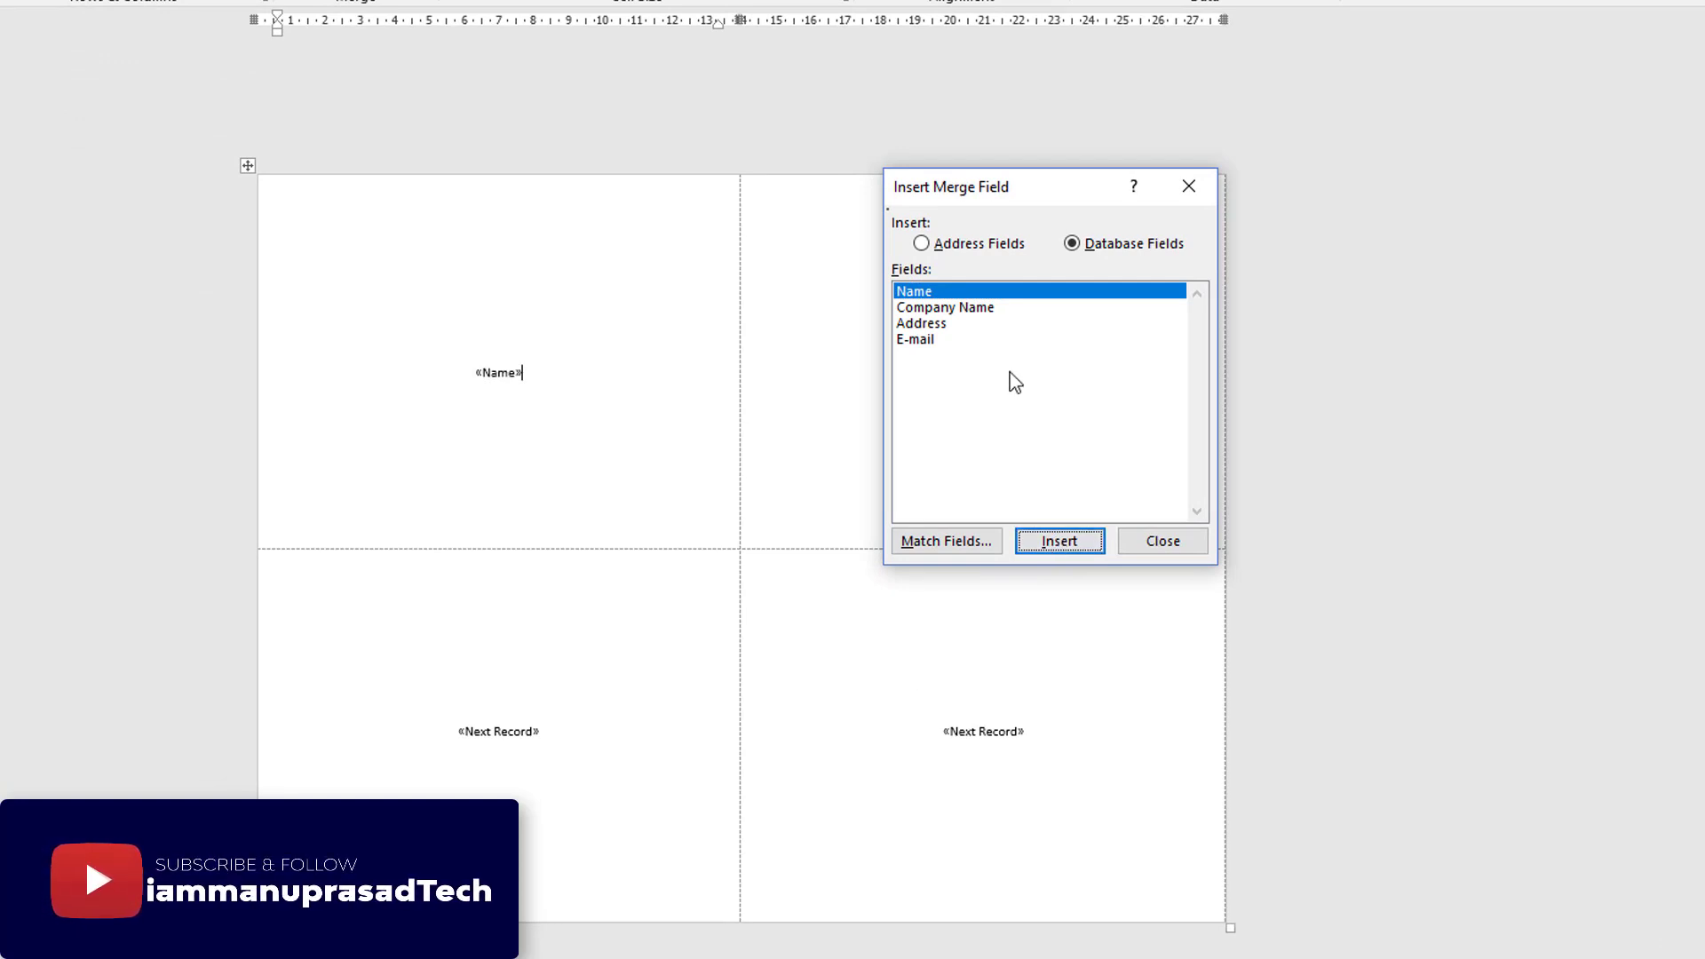
left_click(980, 309)
left_click(1066, 541)
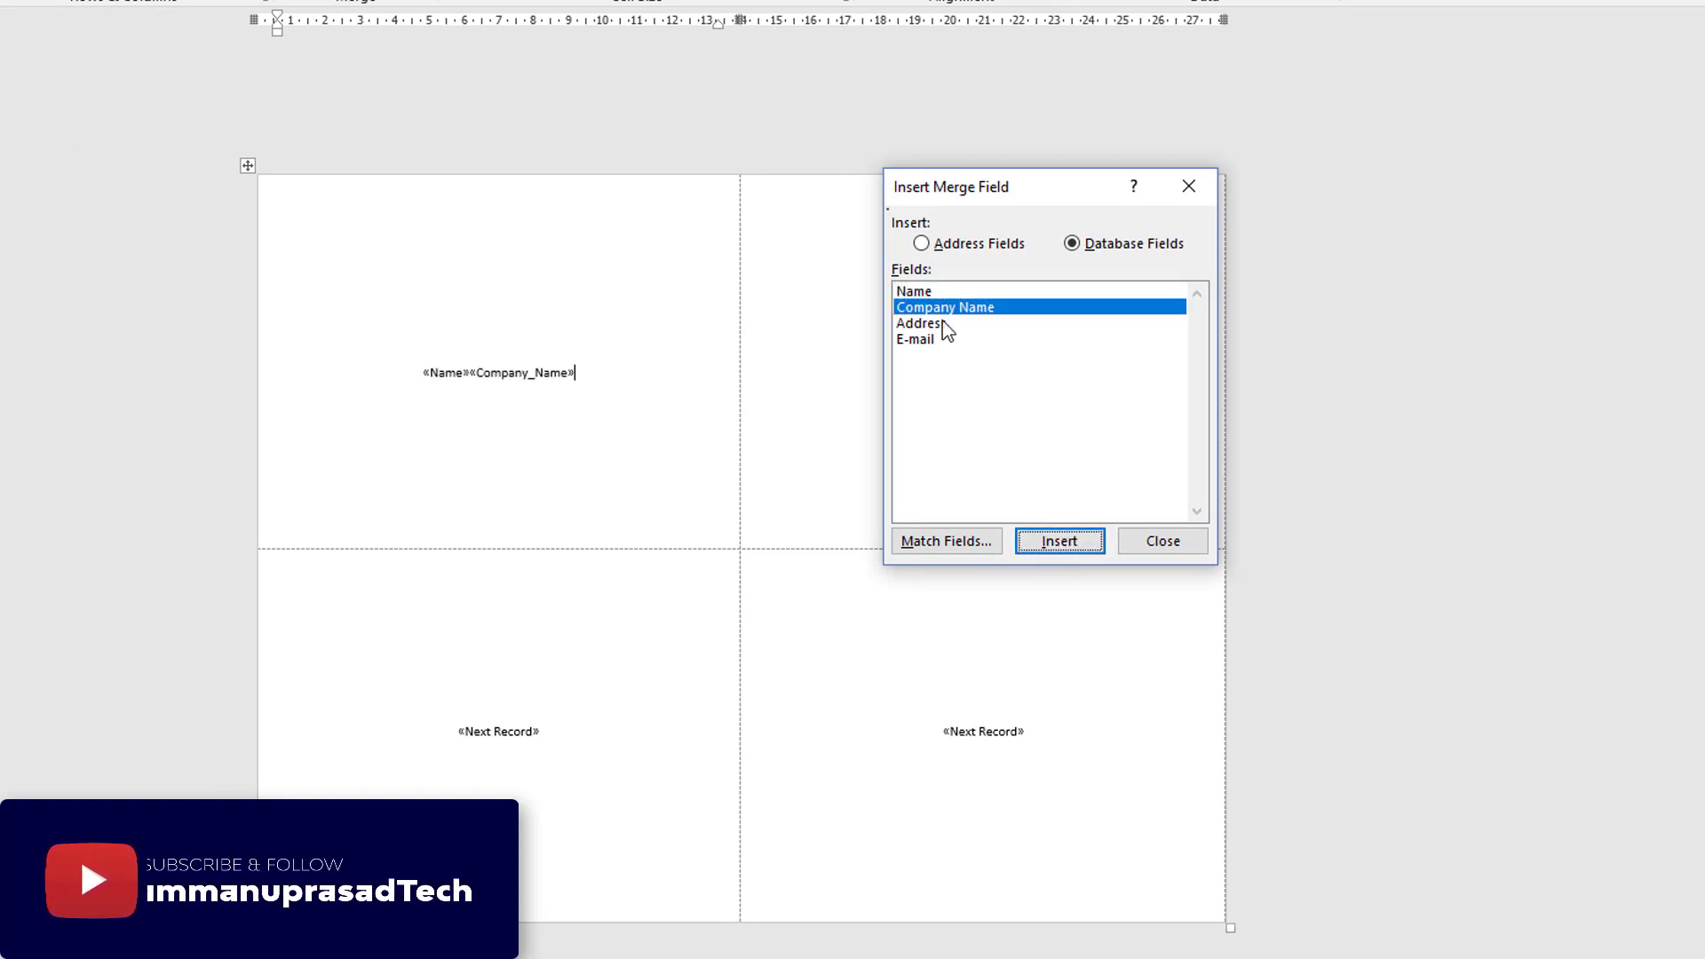
left_click(942, 326)
left_click(1057, 546)
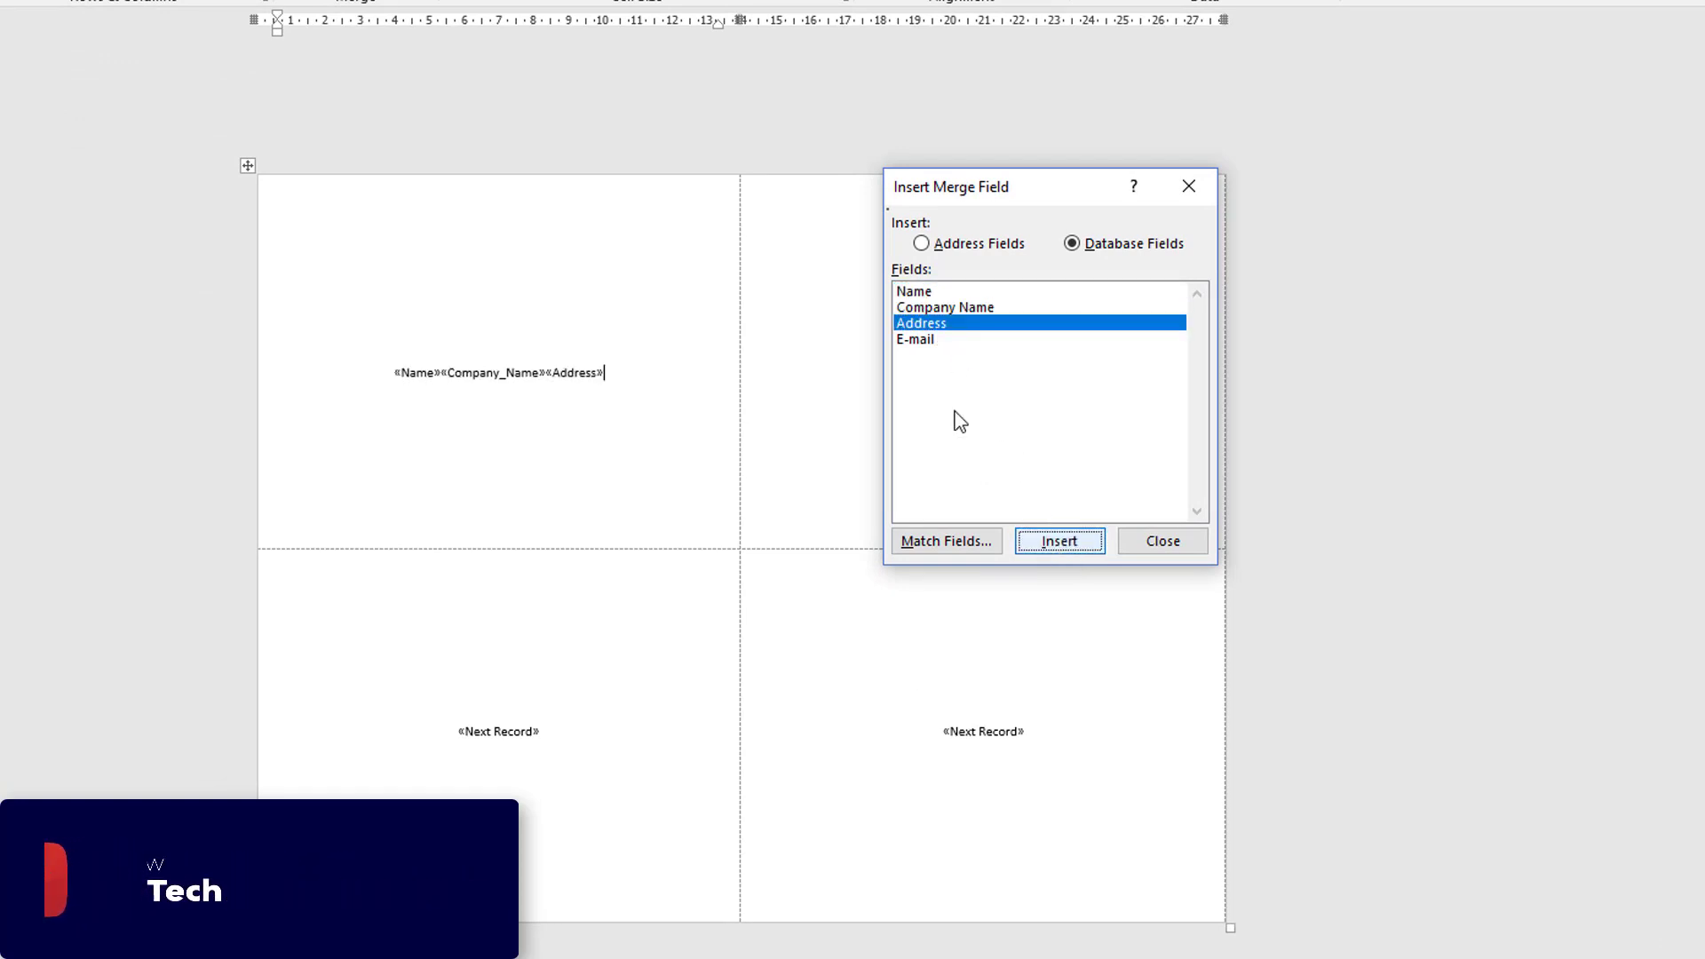
left_click(922, 341)
left_click(1049, 539)
left_click(1143, 545)
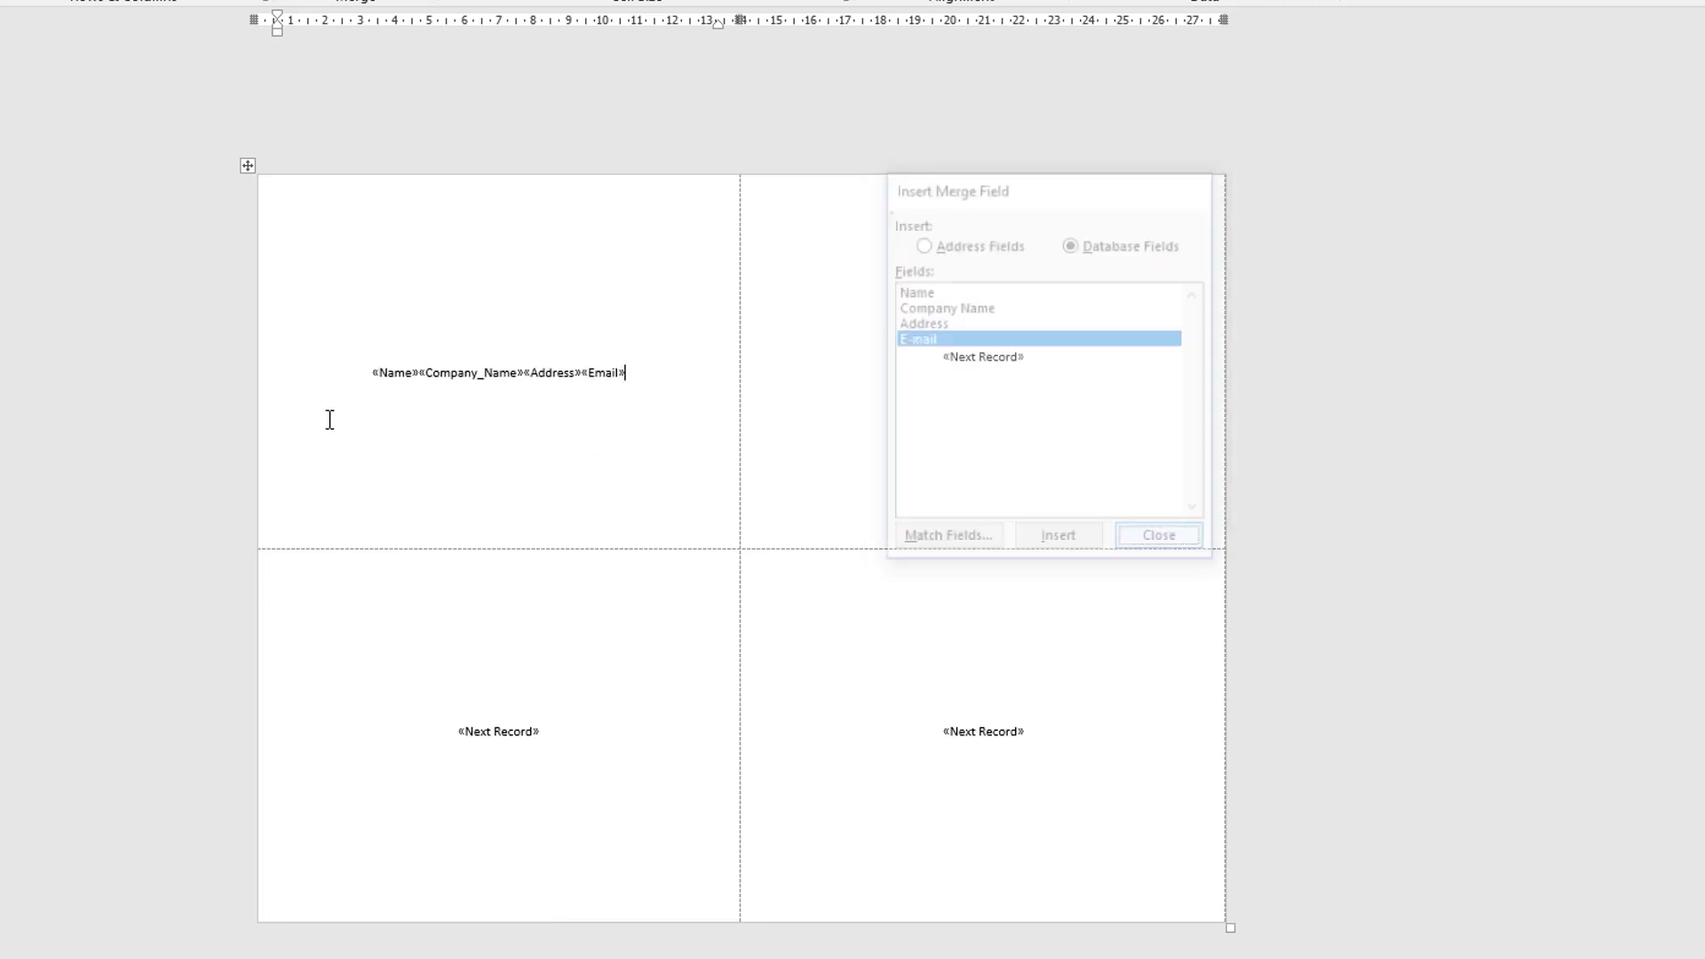
Step: Split the first label's merge fields so that Company_Name, Address and Email each start on their own line
left_click(424, 377)
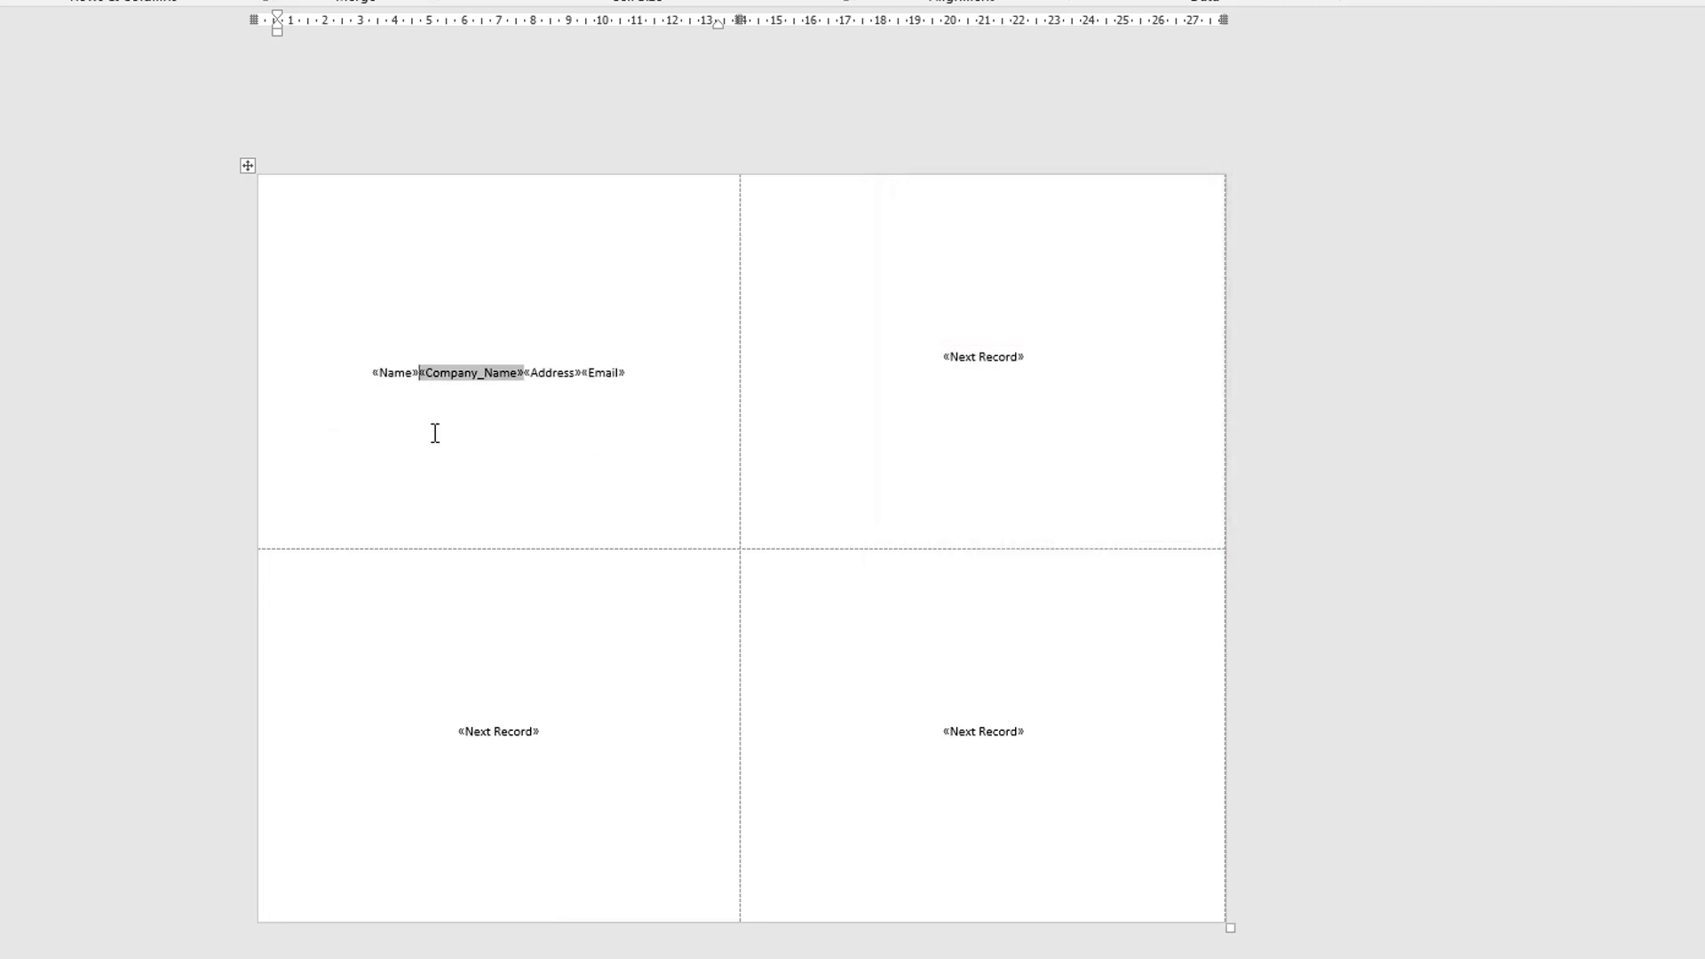
key("Return")
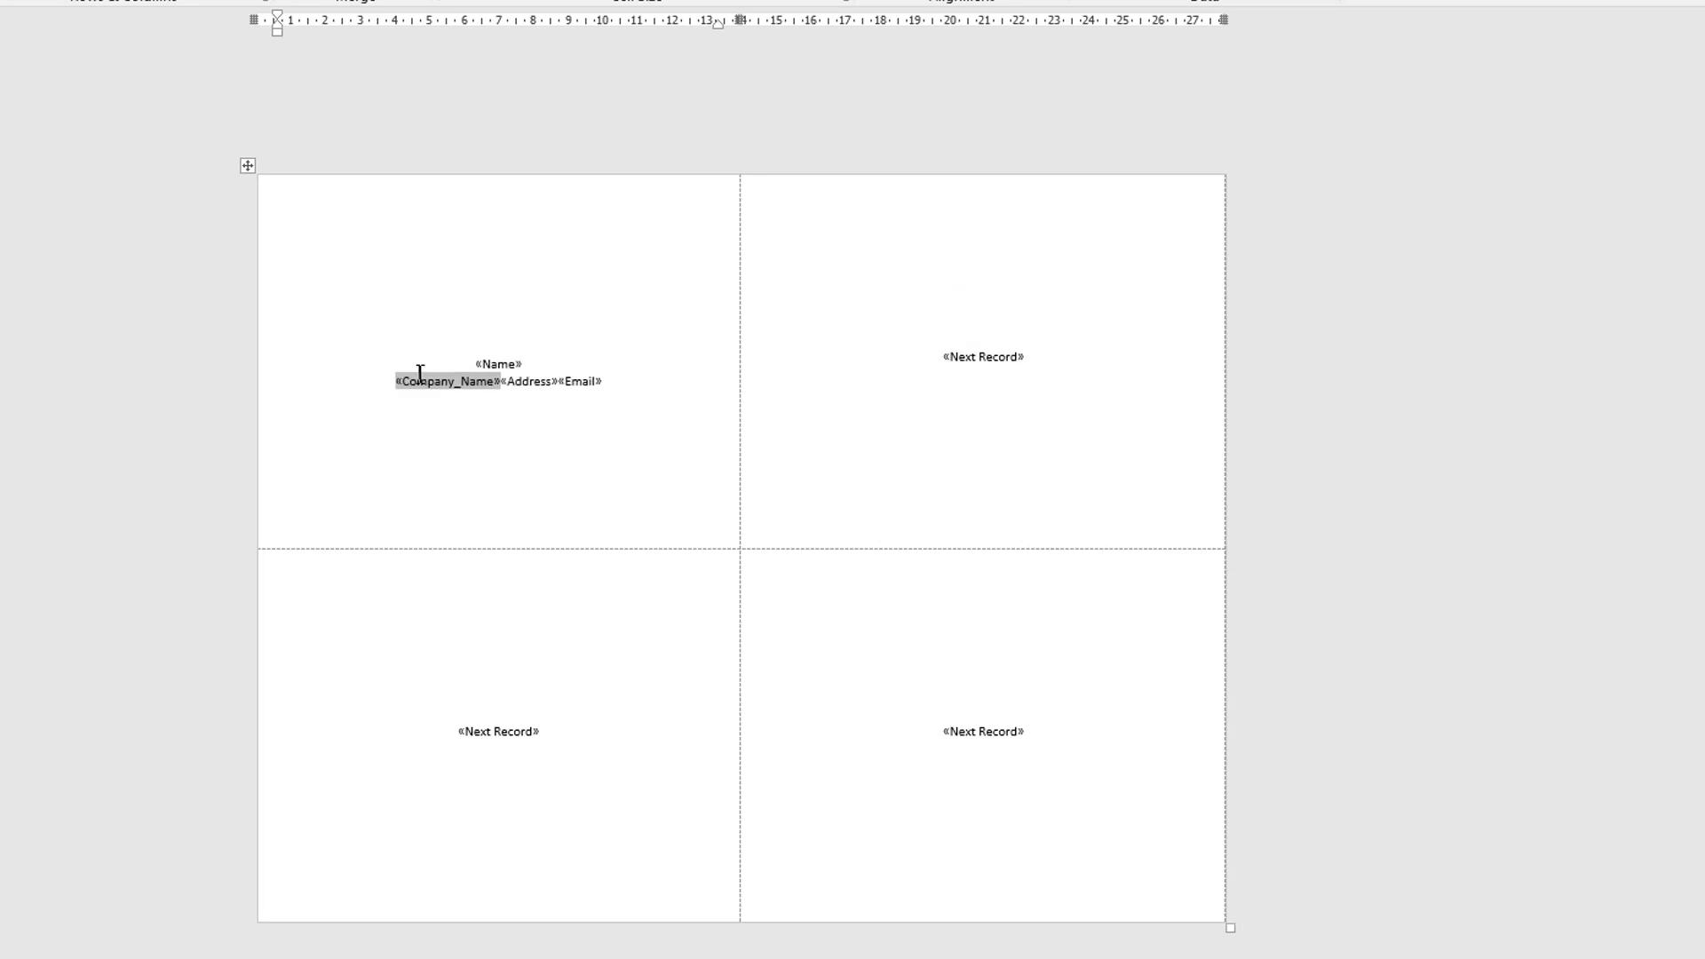
left_click(519, 411)
key("Return")
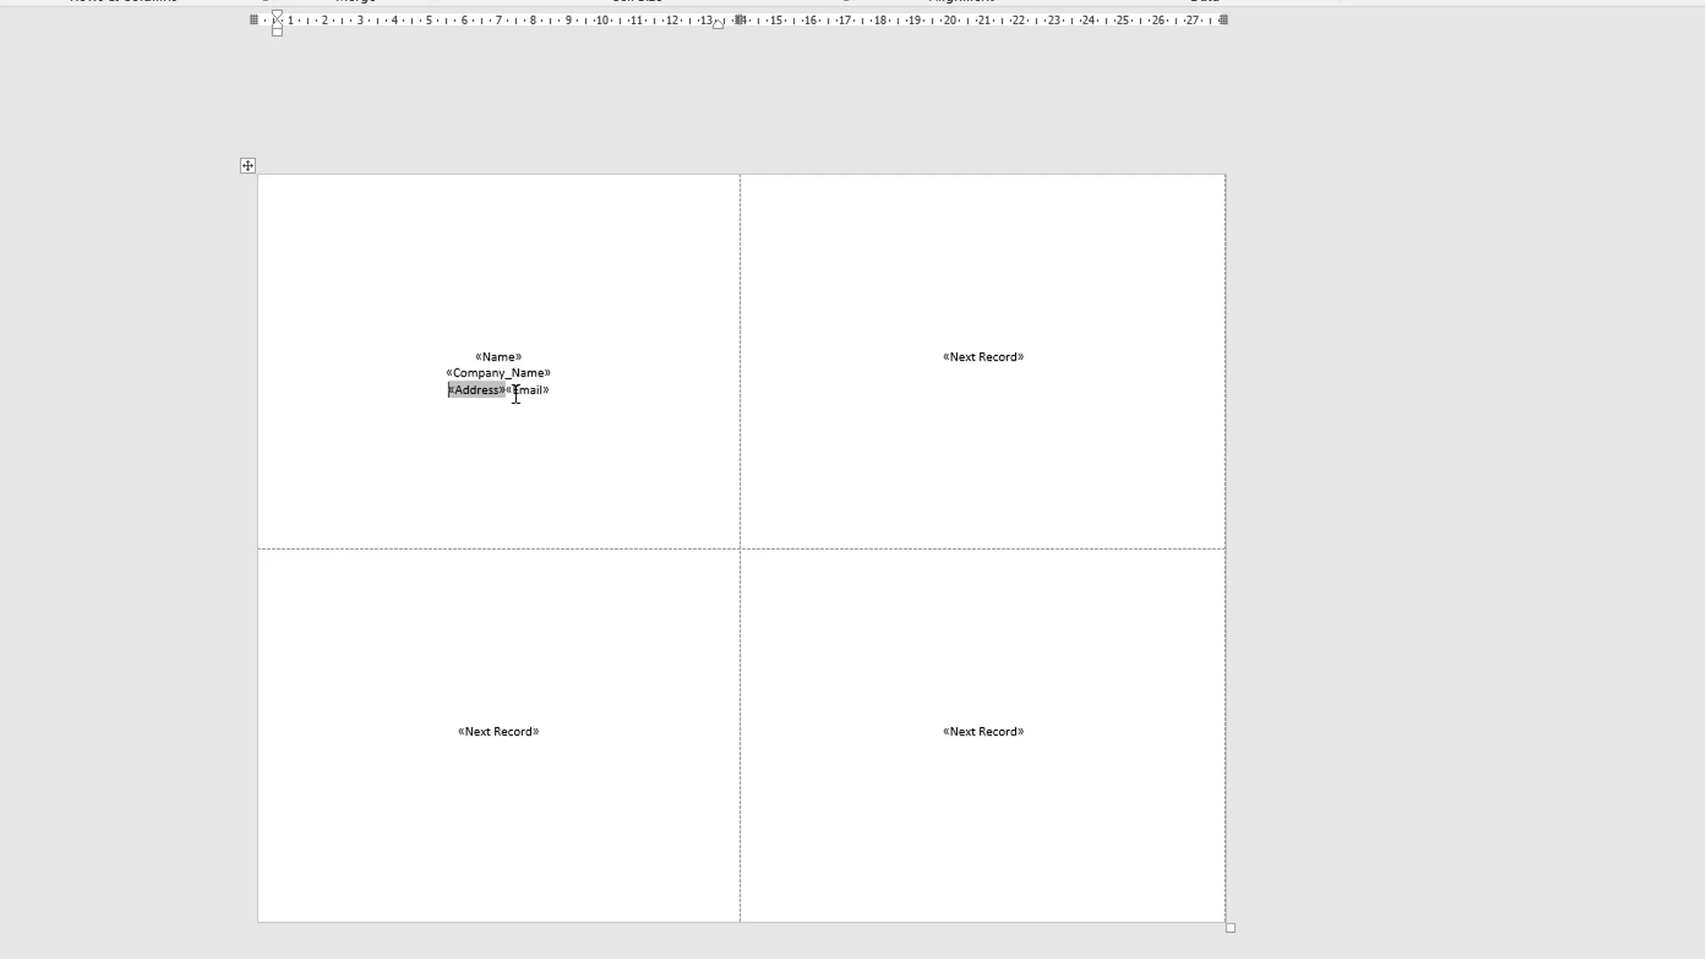
left_click(528, 423)
key("Return")
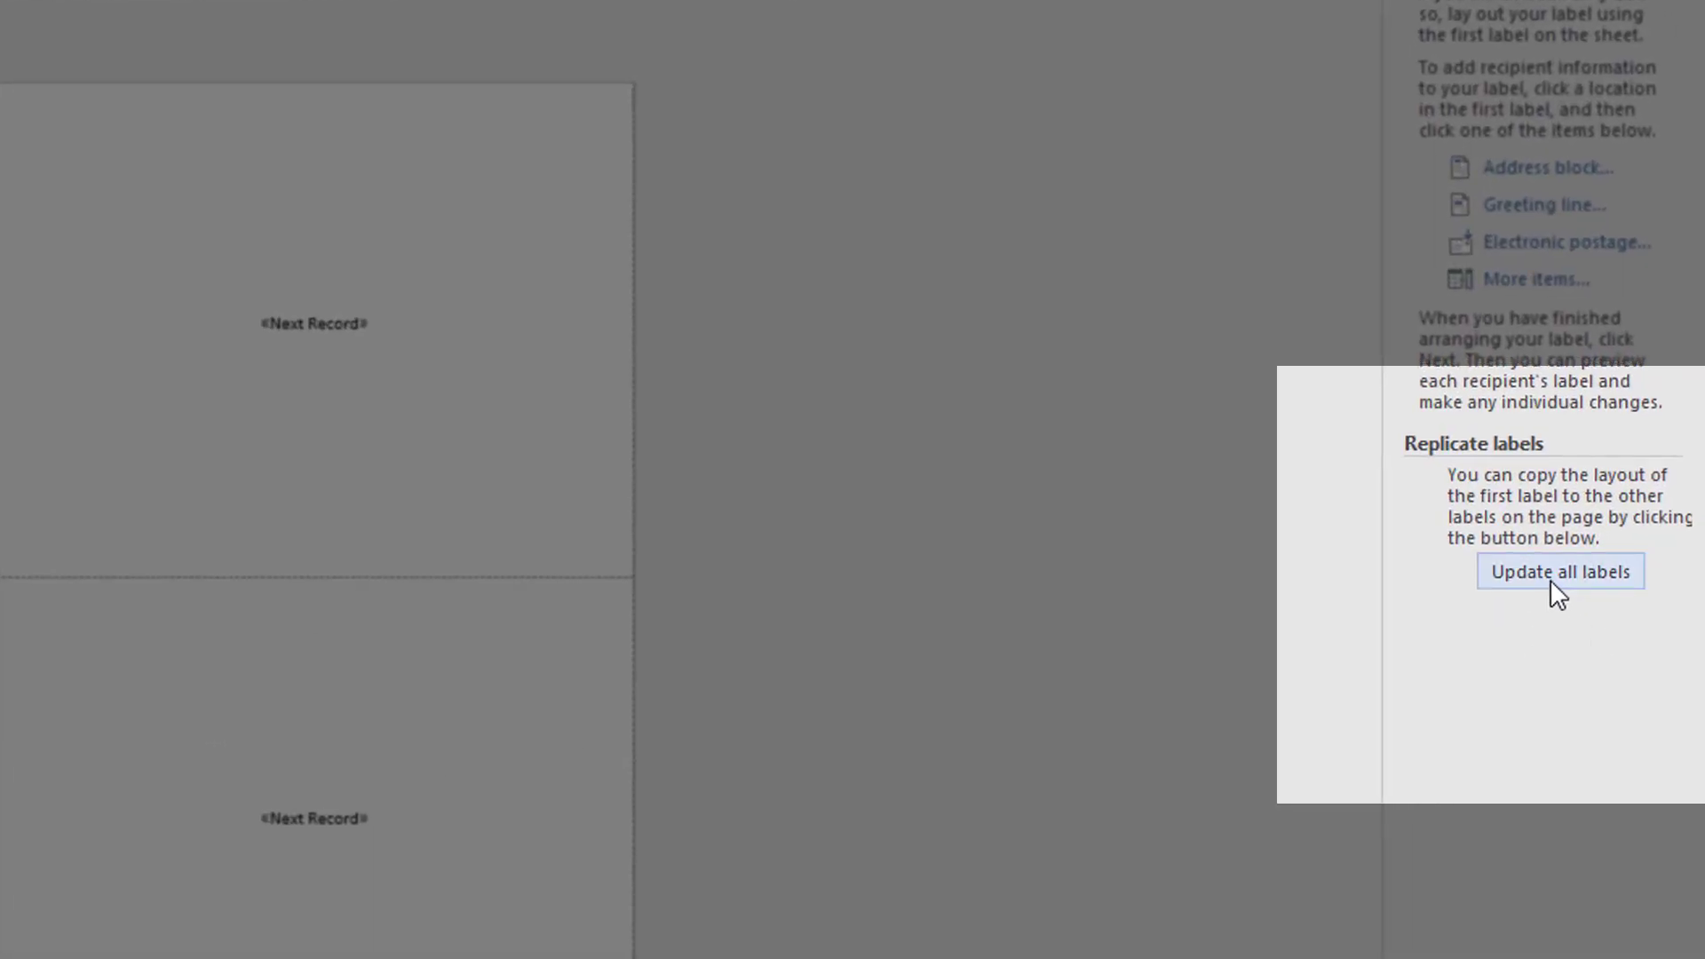
Step: Replicate the first label's layout to all labels and advance the wizard to previewing them
left_click(1552, 577)
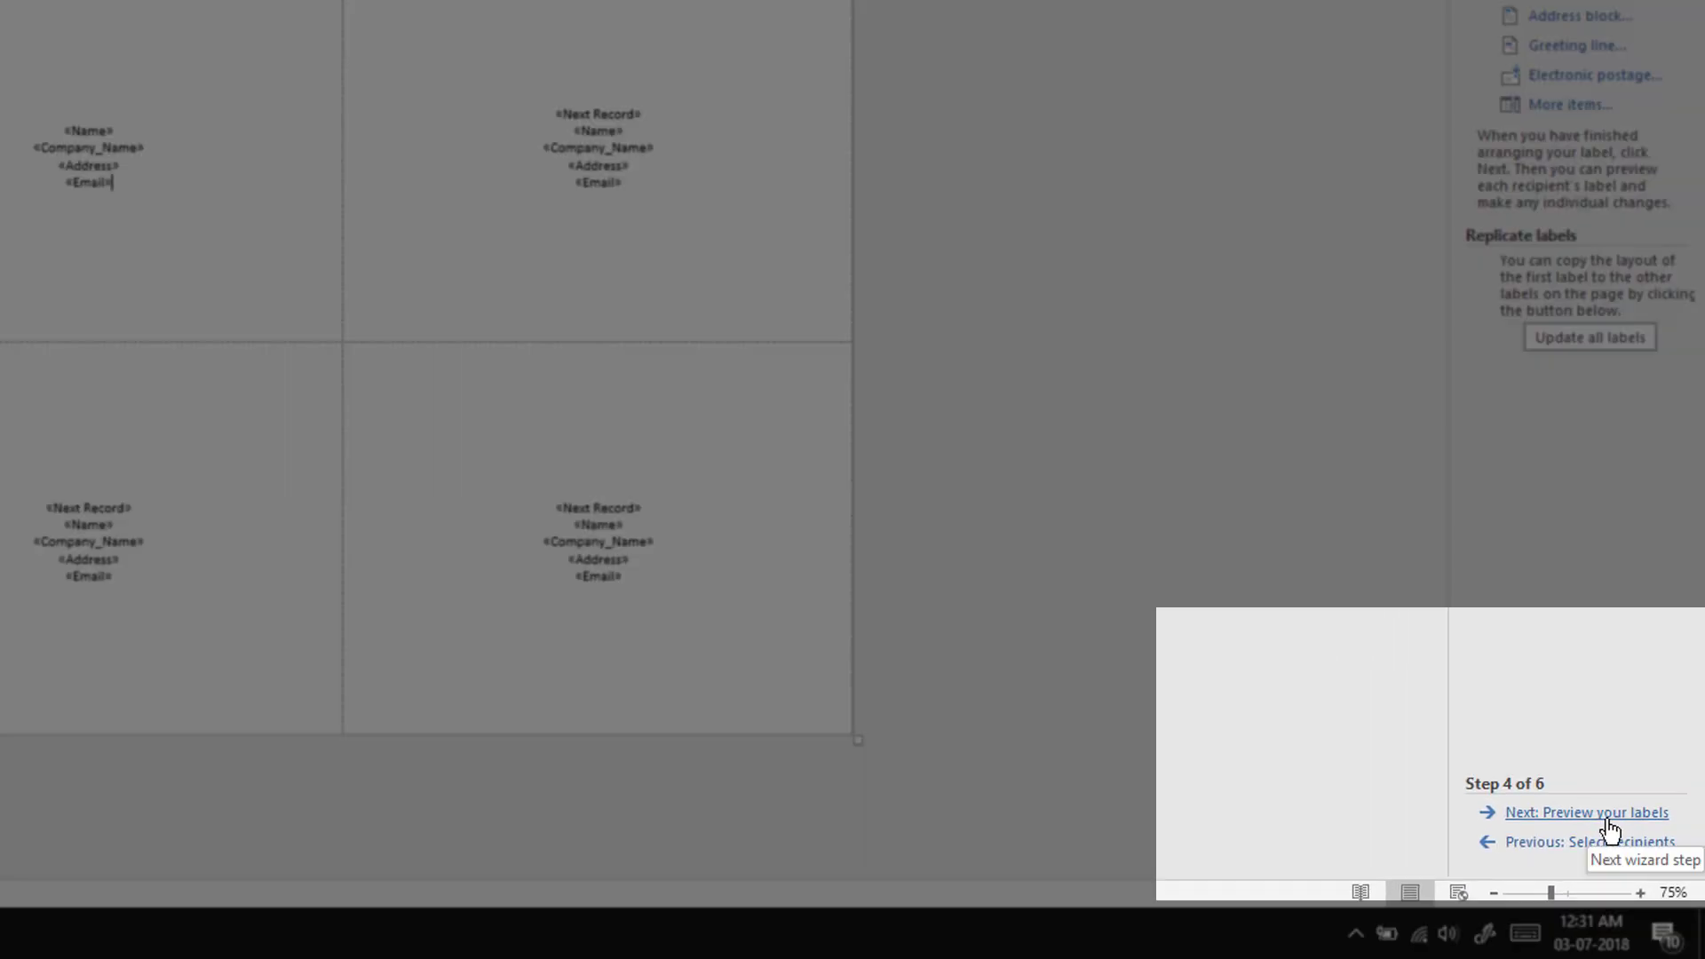
left_click(1607, 817)
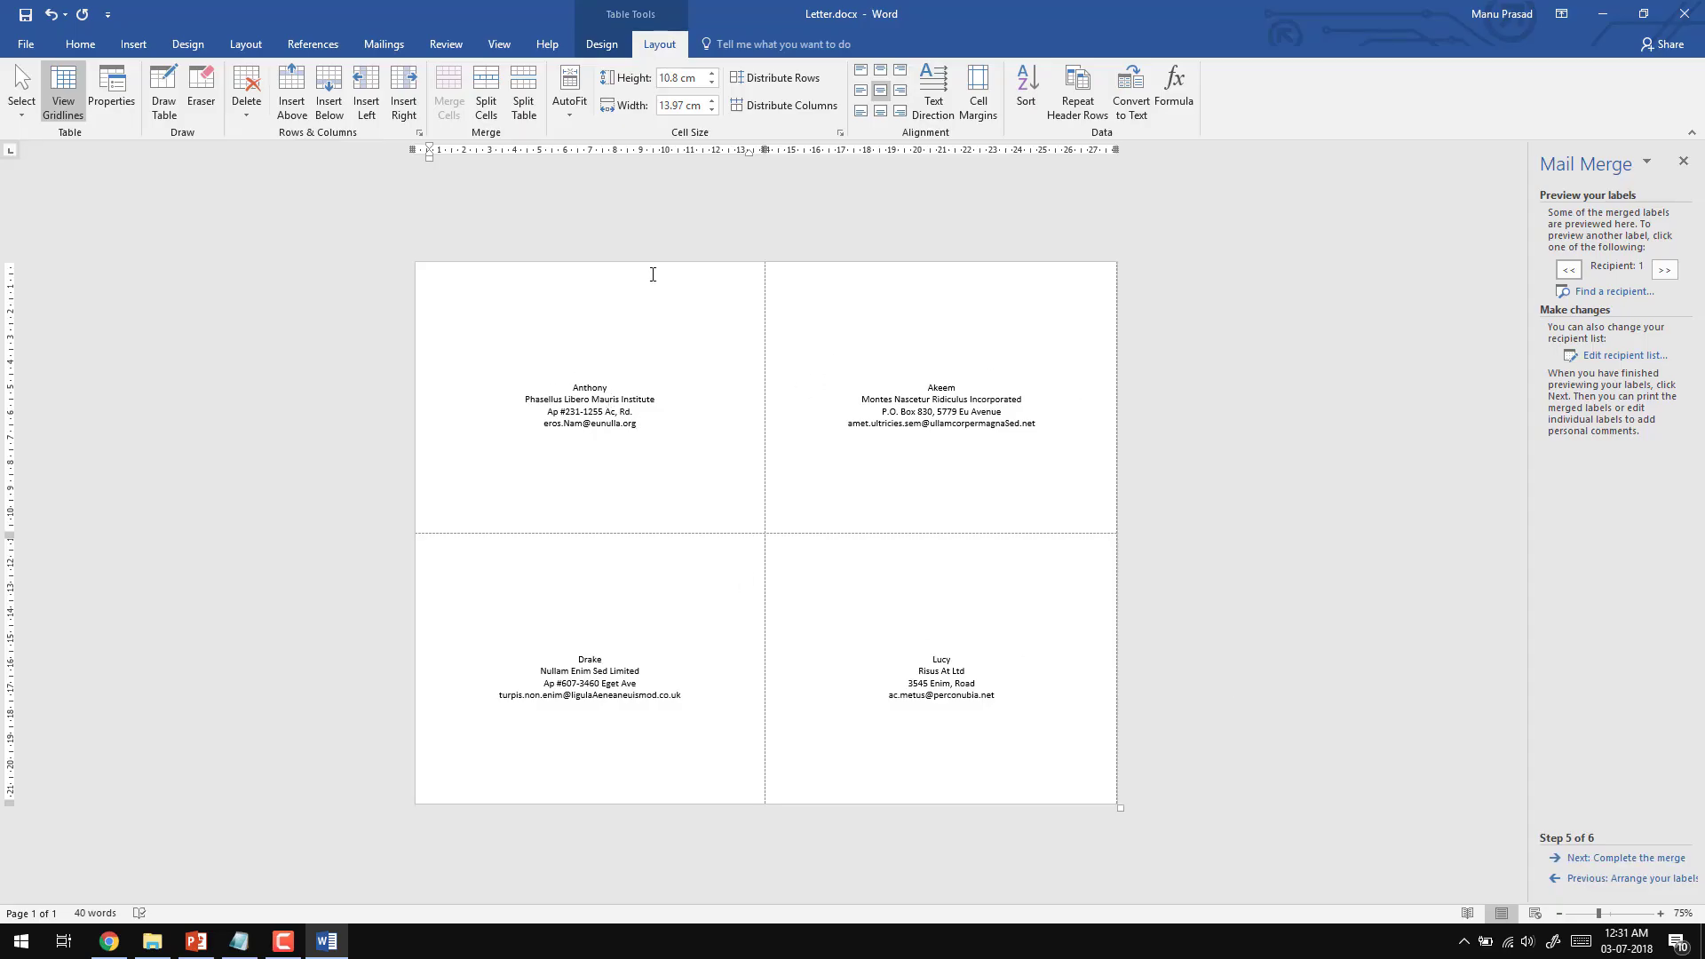
Step: Page forward and back through the merged recipients to check the label previews
left_click(384, 44)
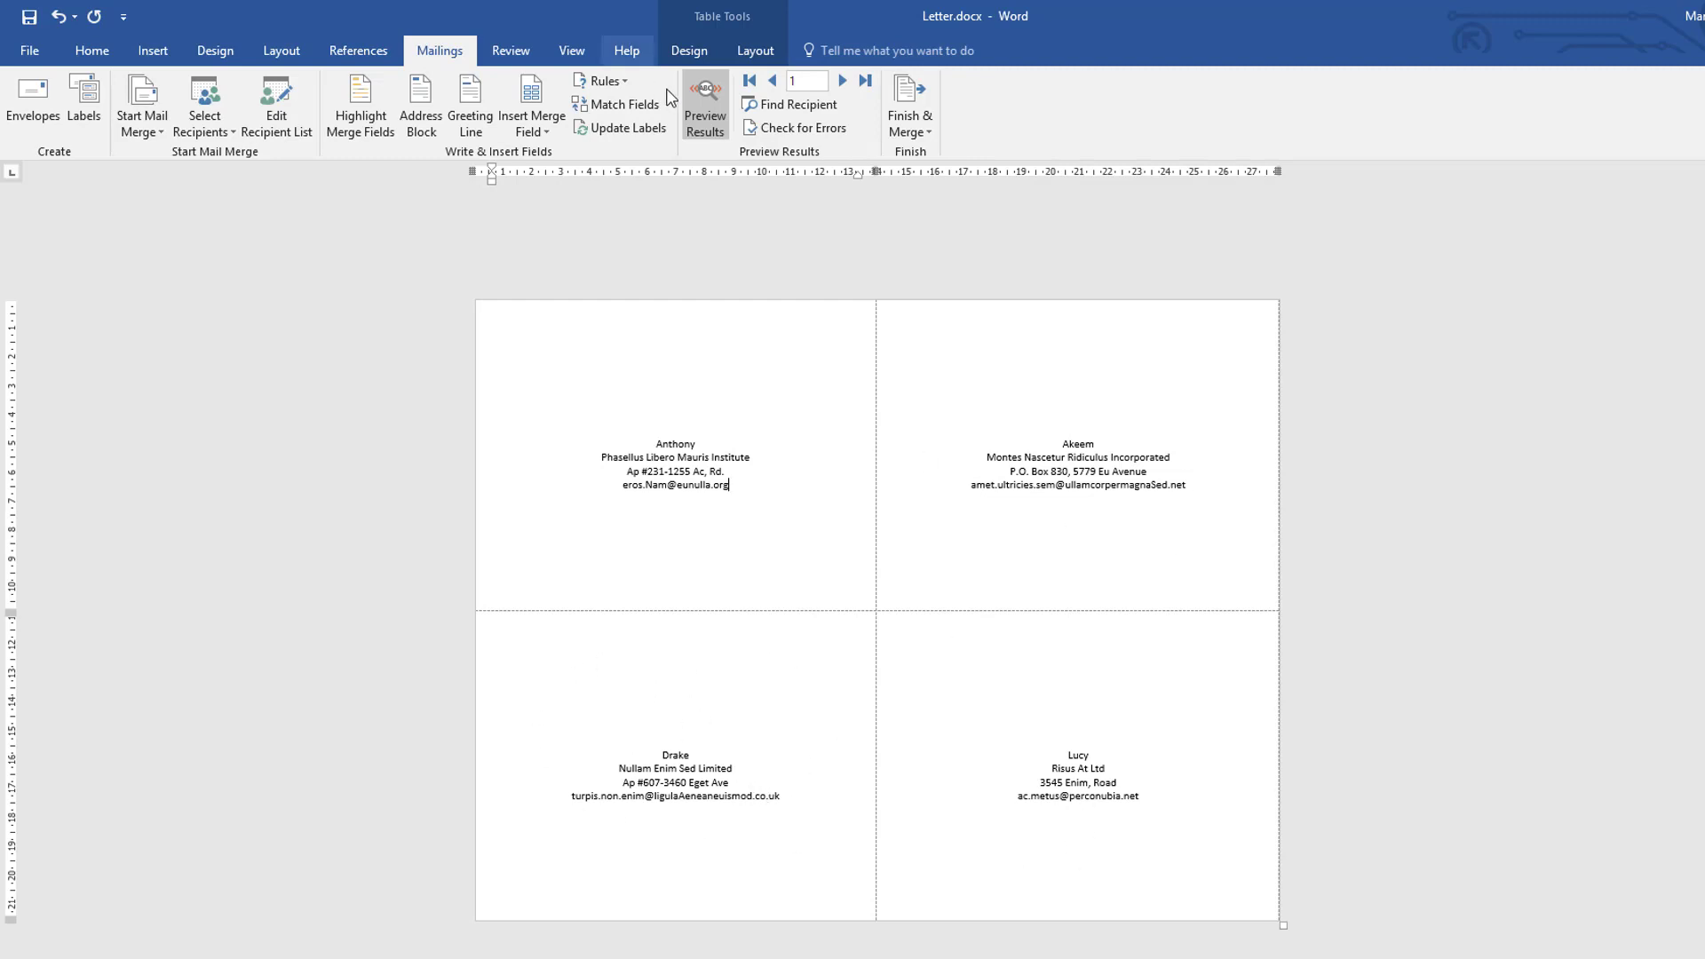
left_click(839, 85)
left_click(839, 86)
left_click(839, 85)
left_click(839, 85)
left_click(839, 85)
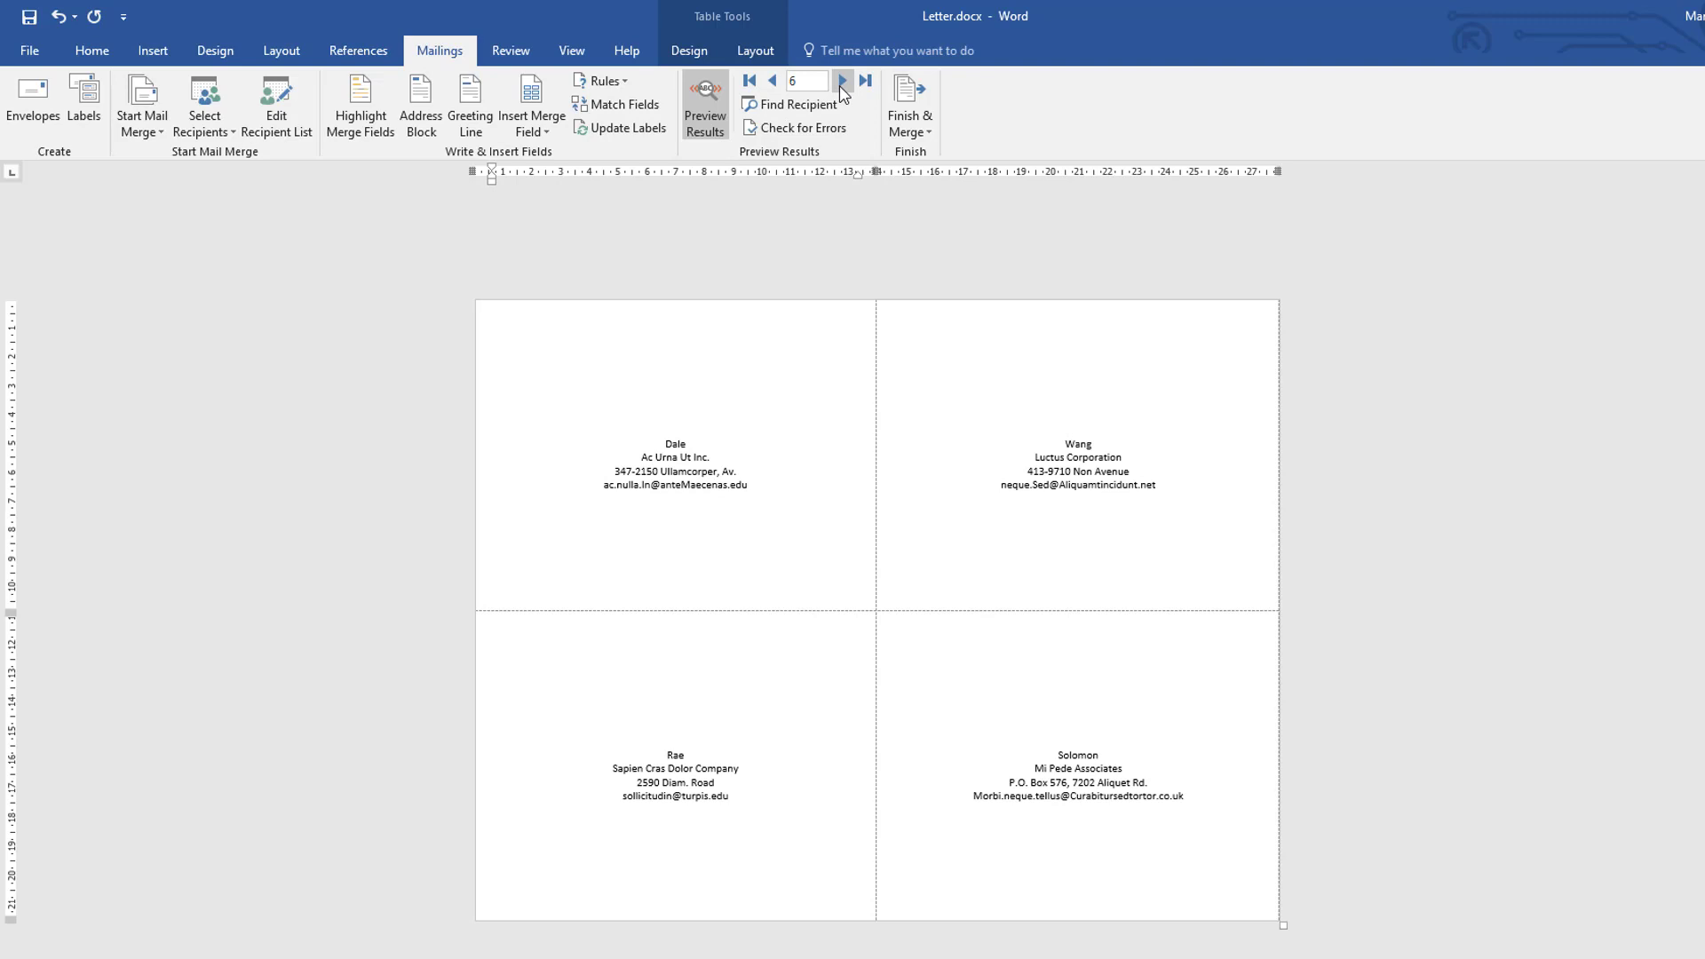
left_click(839, 86)
left_click(839, 85)
left_click(839, 85)
left_click(840, 86)
left_click(840, 85)
left_click(840, 85)
left_click(839, 85)
left_click(839, 85)
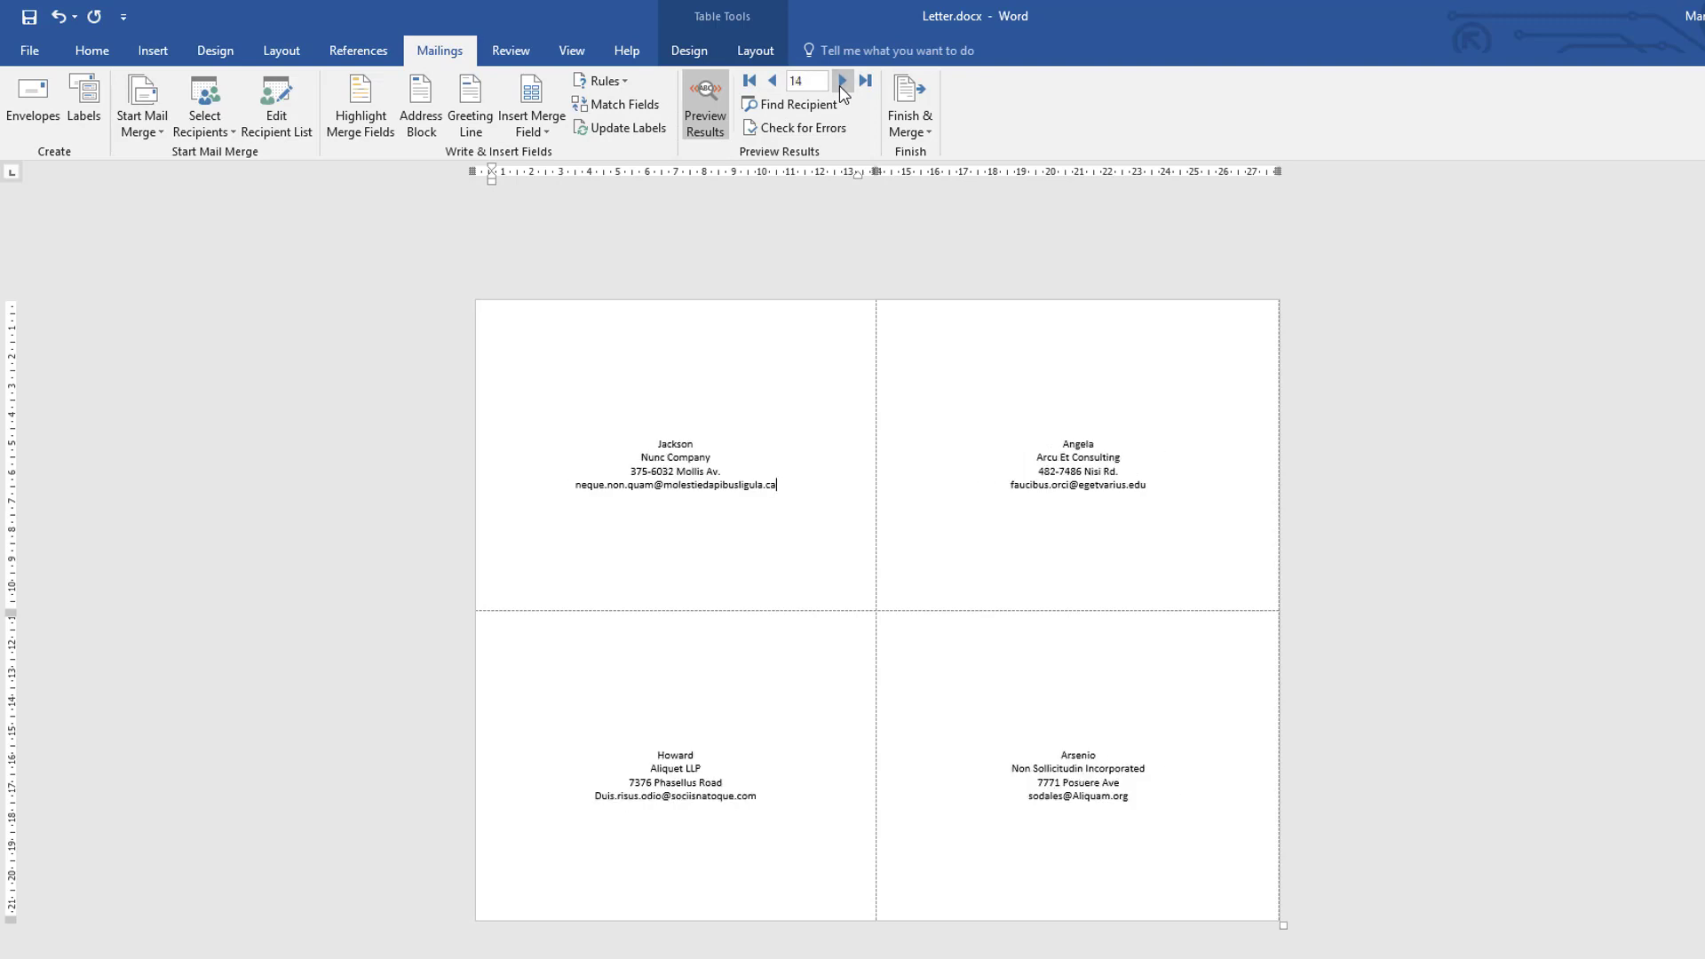
left_click(840, 85)
left_click(839, 86)
left_click(839, 85)
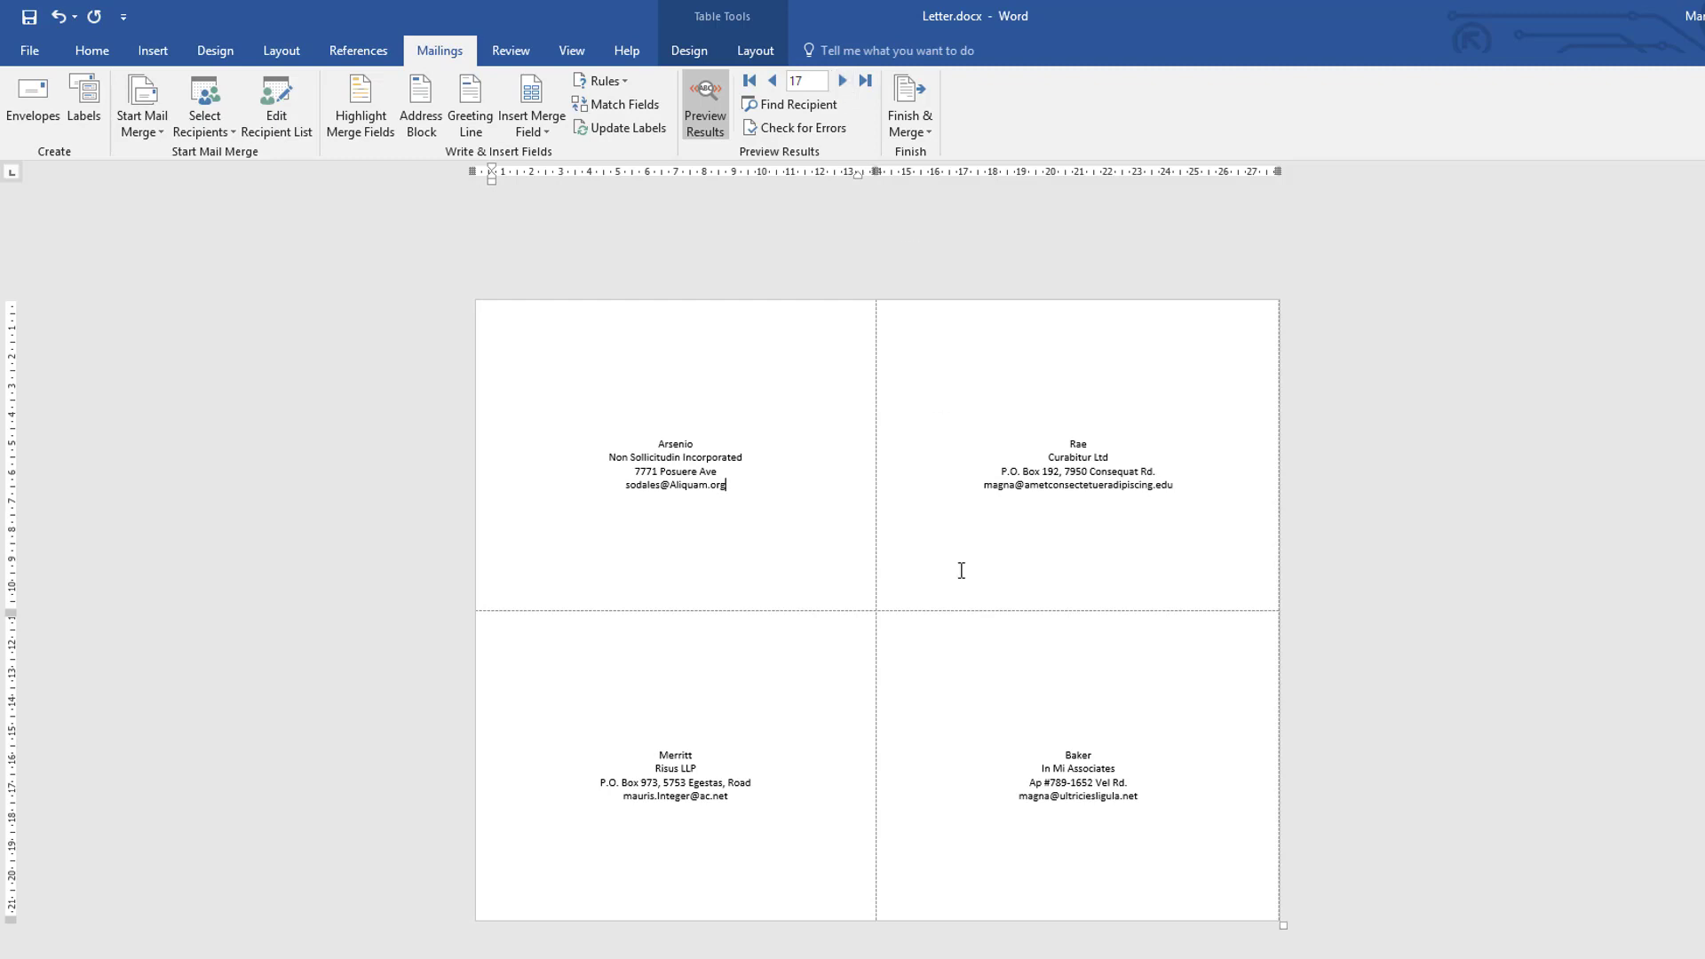
left_click(771, 81)
left_click(771, 80)
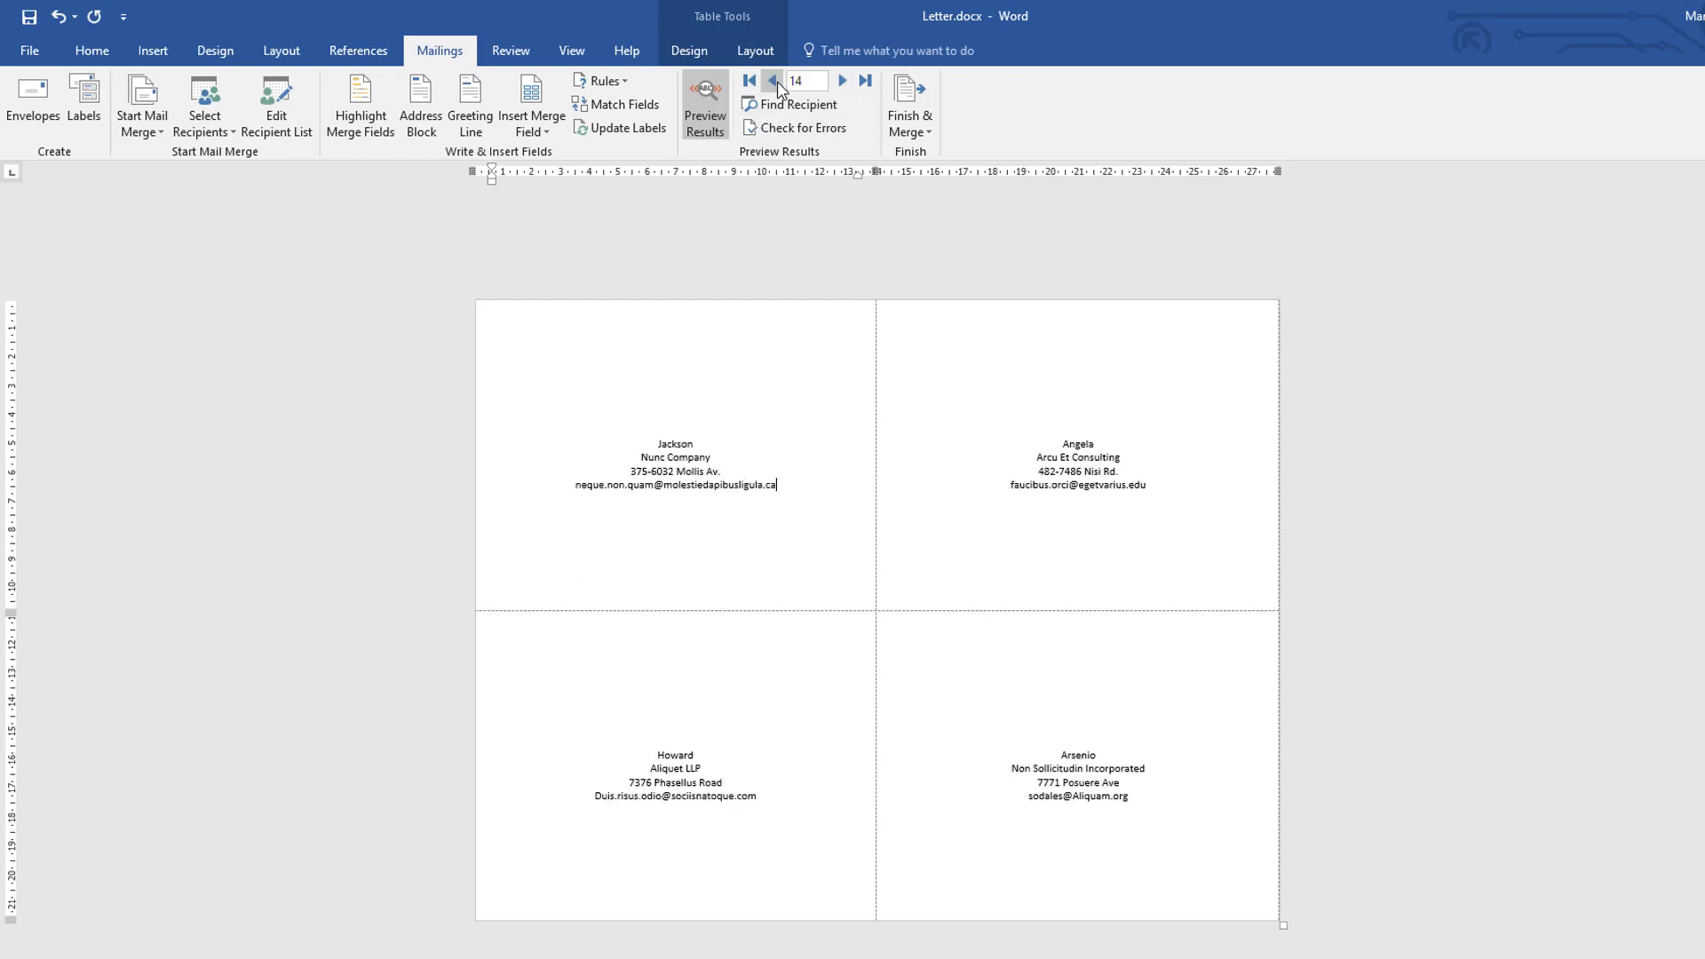
left_click(770, 81)
left_click(771, 81)
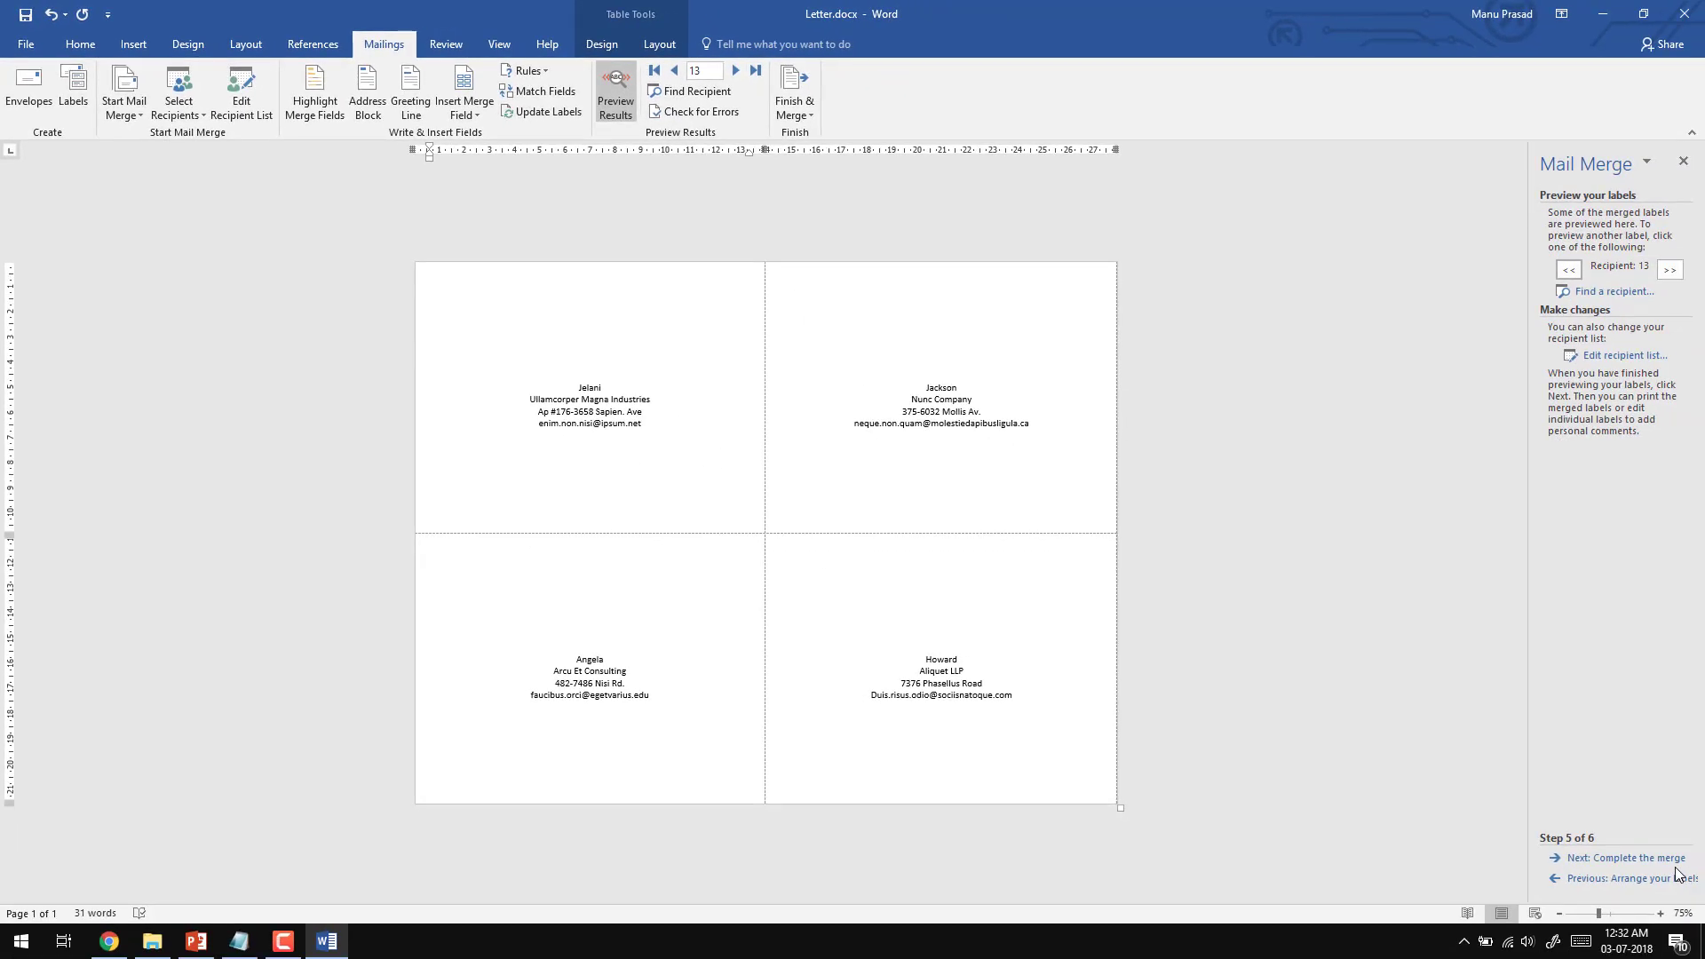
Step: Advance the wizard to completing the merge and open the print options for all records, leaving them without printing
left_click(1674, 873)
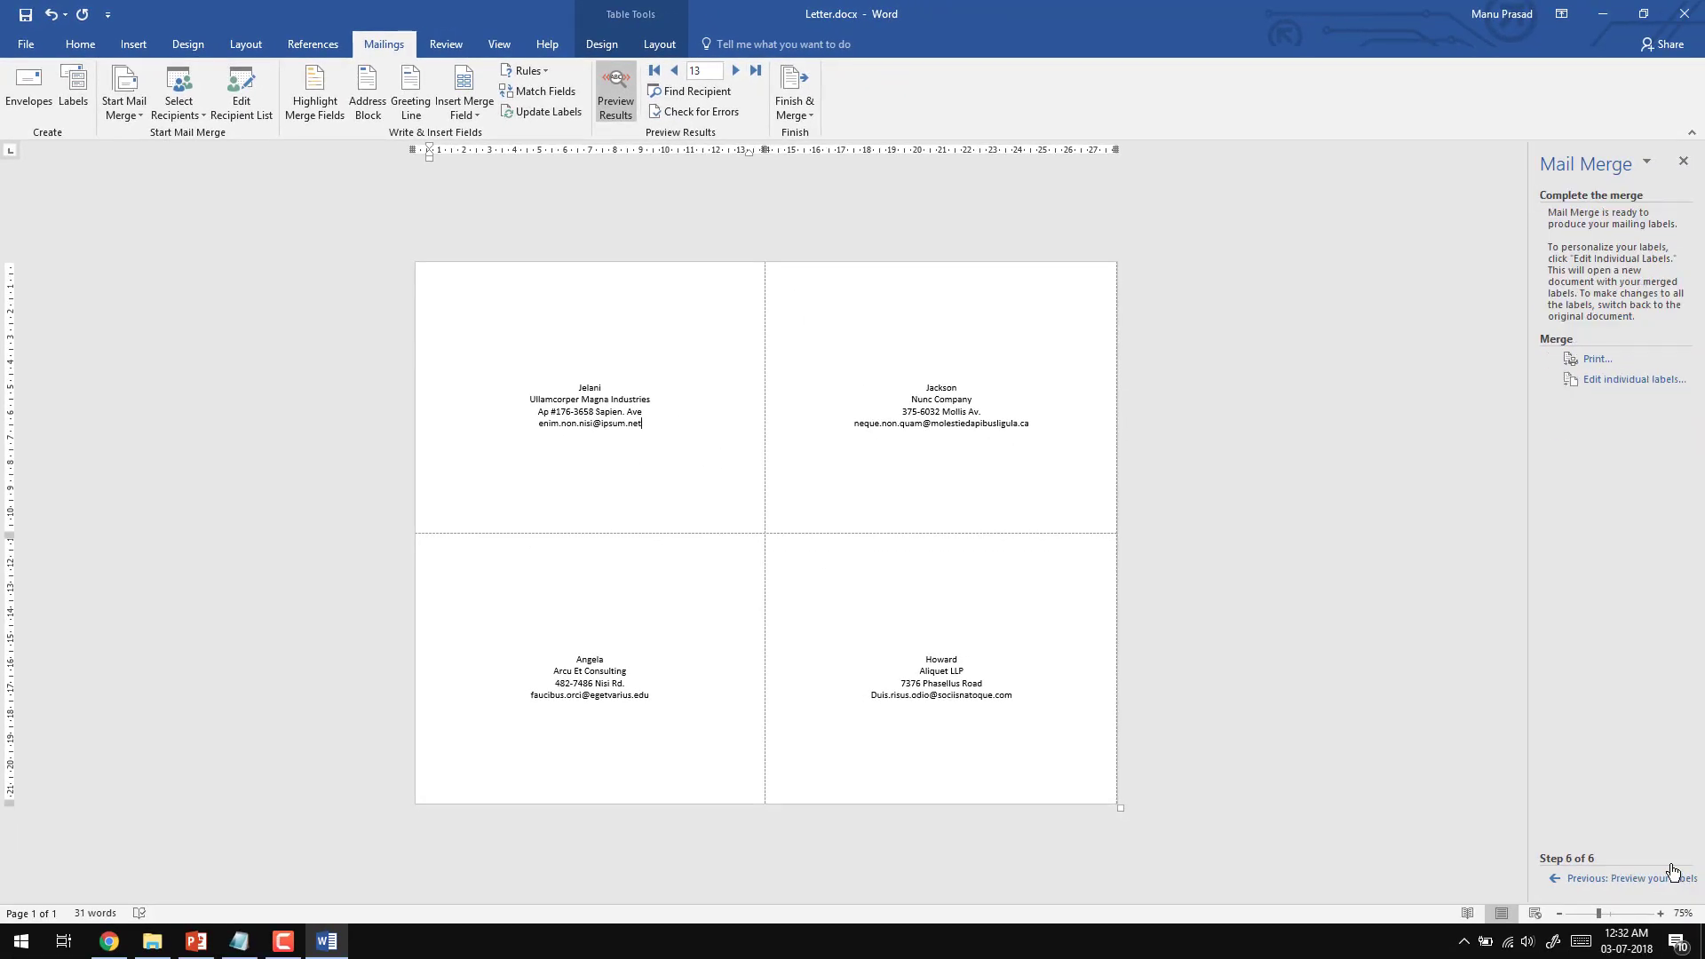
left_click(1598, 359)
left_click(592, 444)
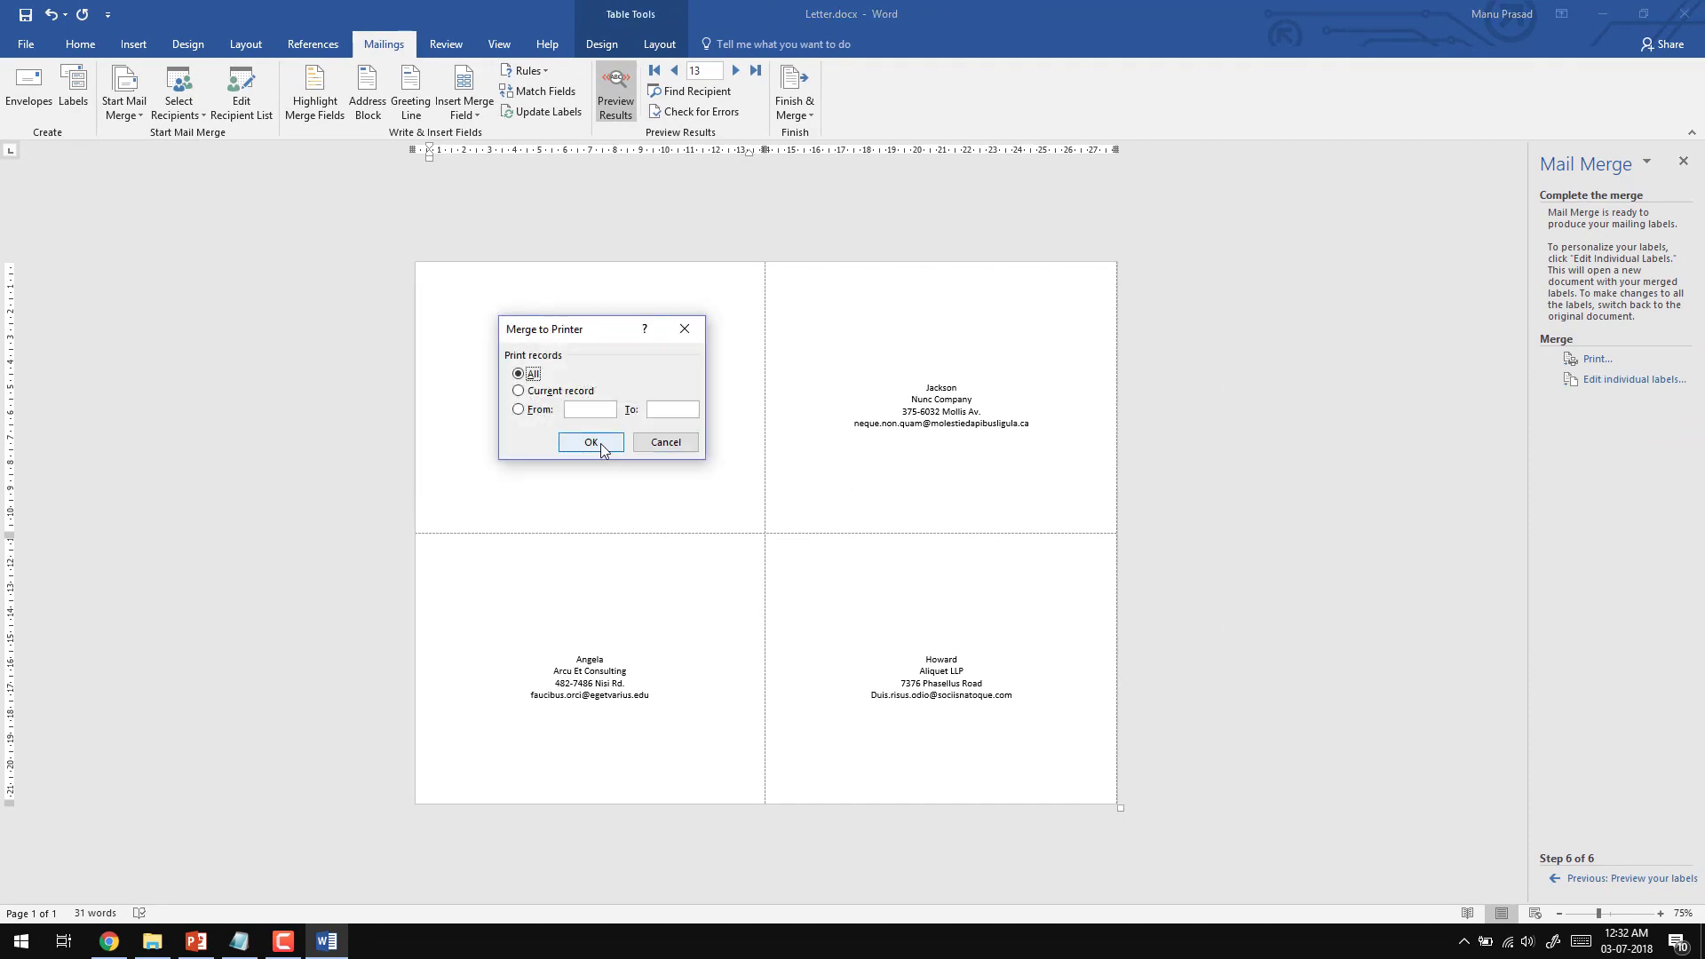
left_click(664, 439)
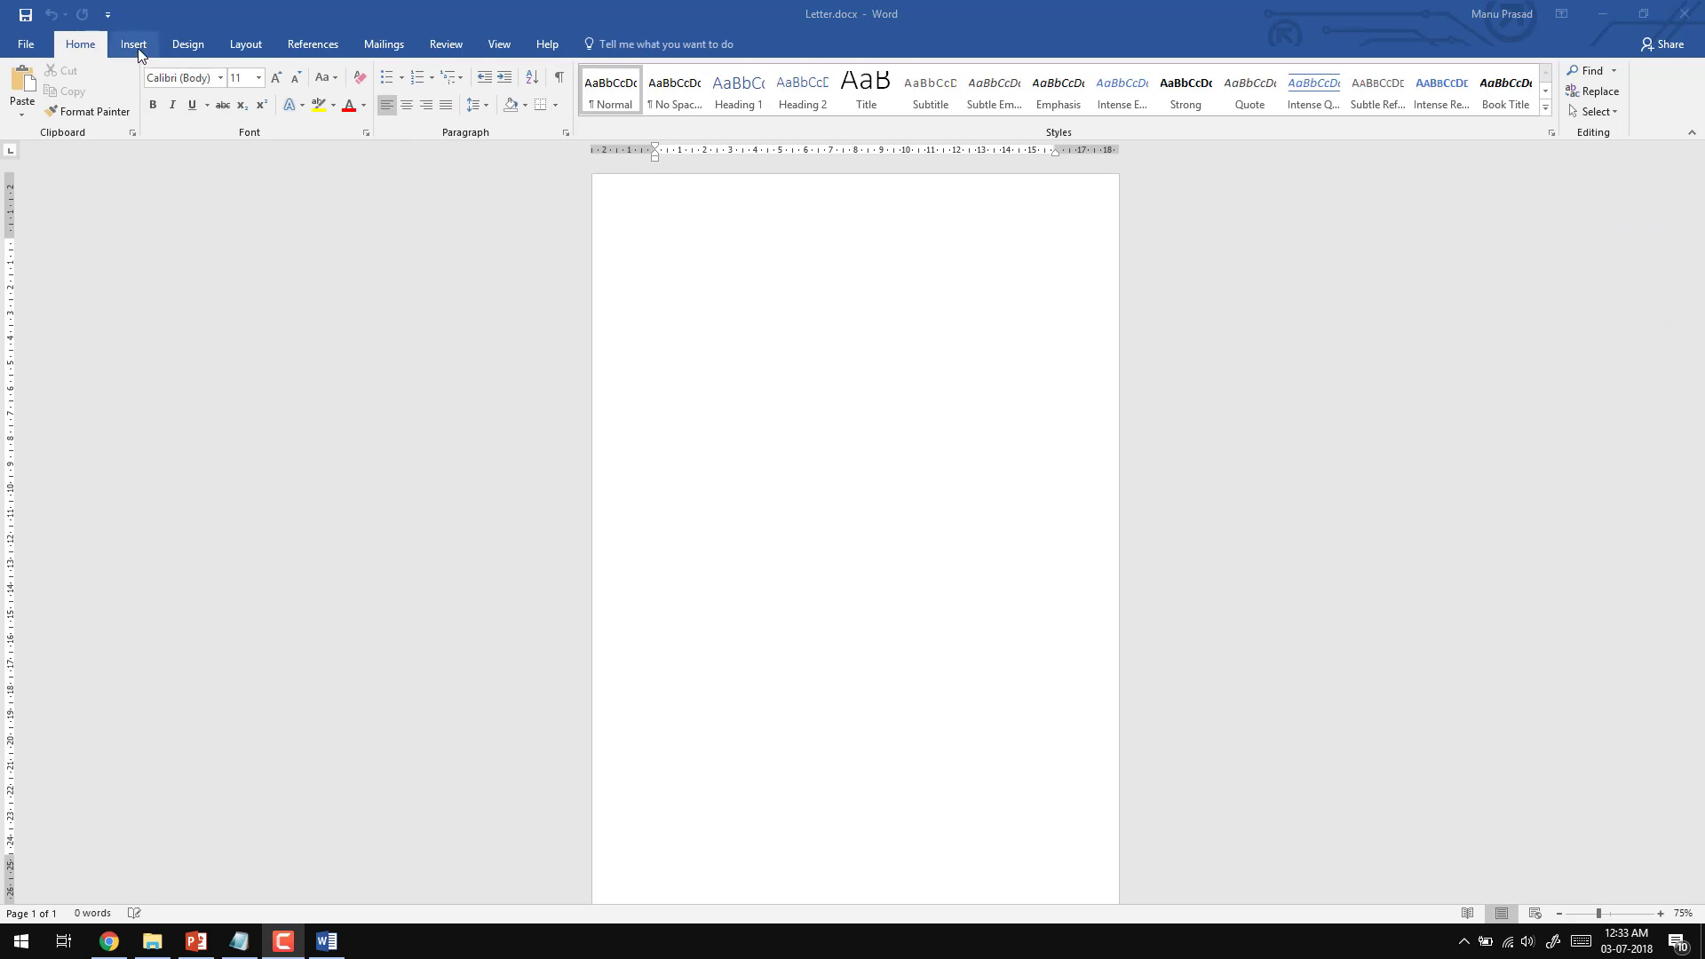
Step: Create a new document from the Tri-fold brochure (blue) template
left_click(27, 44)
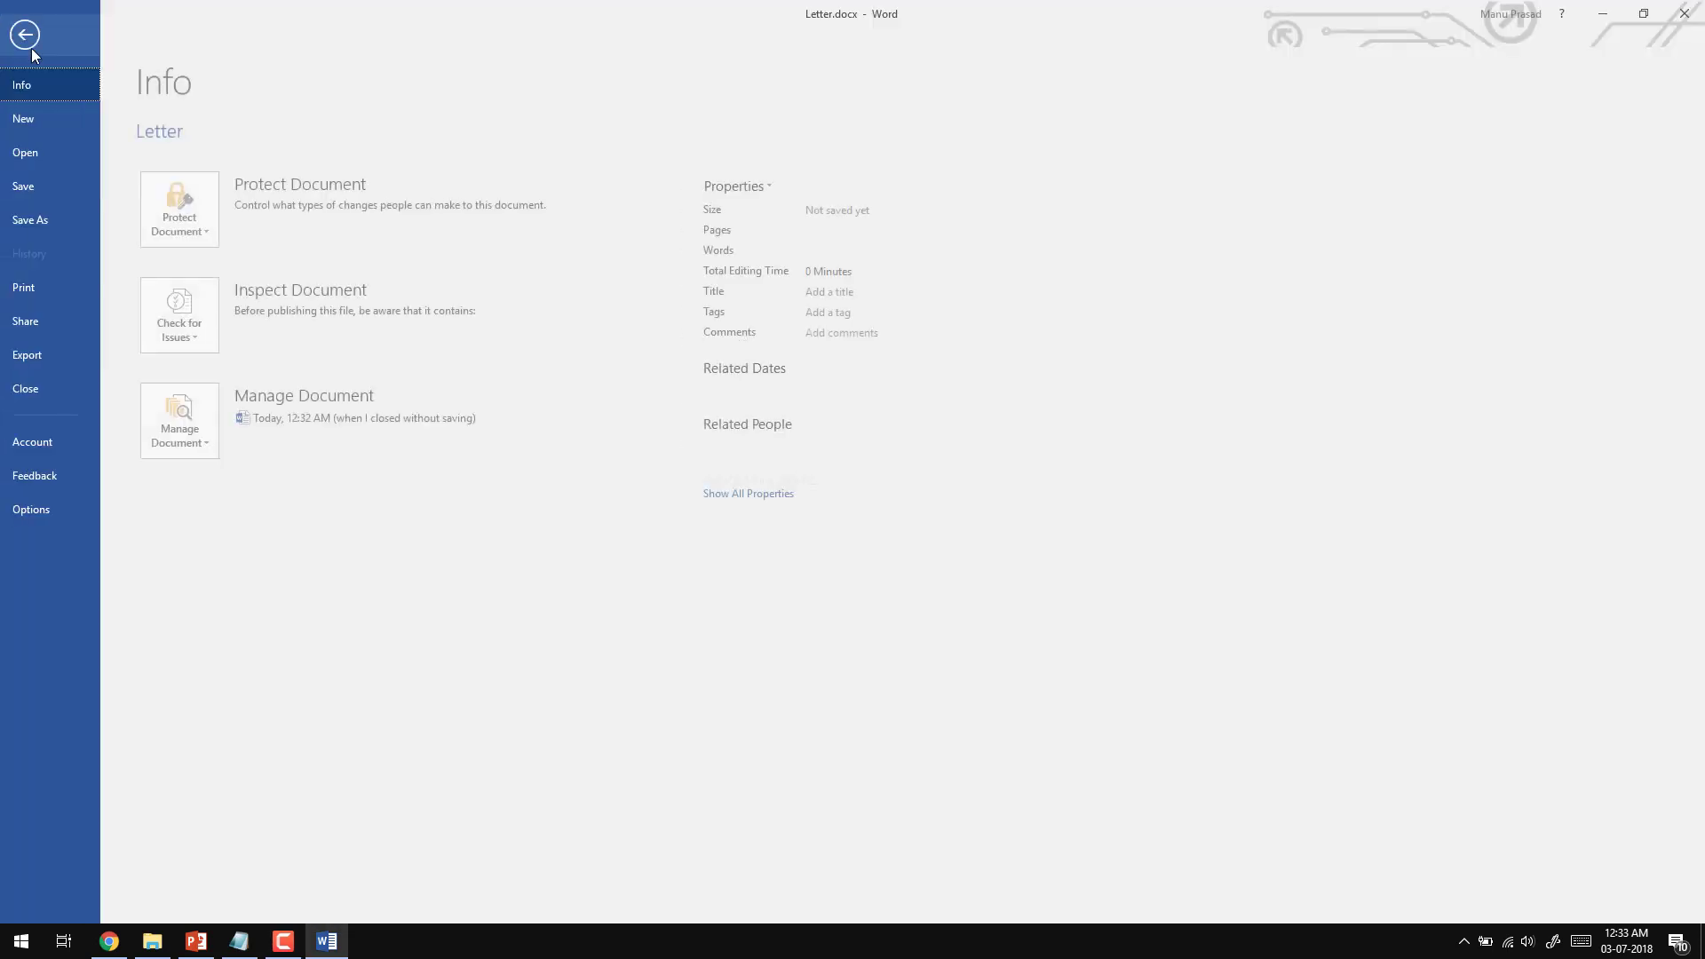
left_click(42, 117)
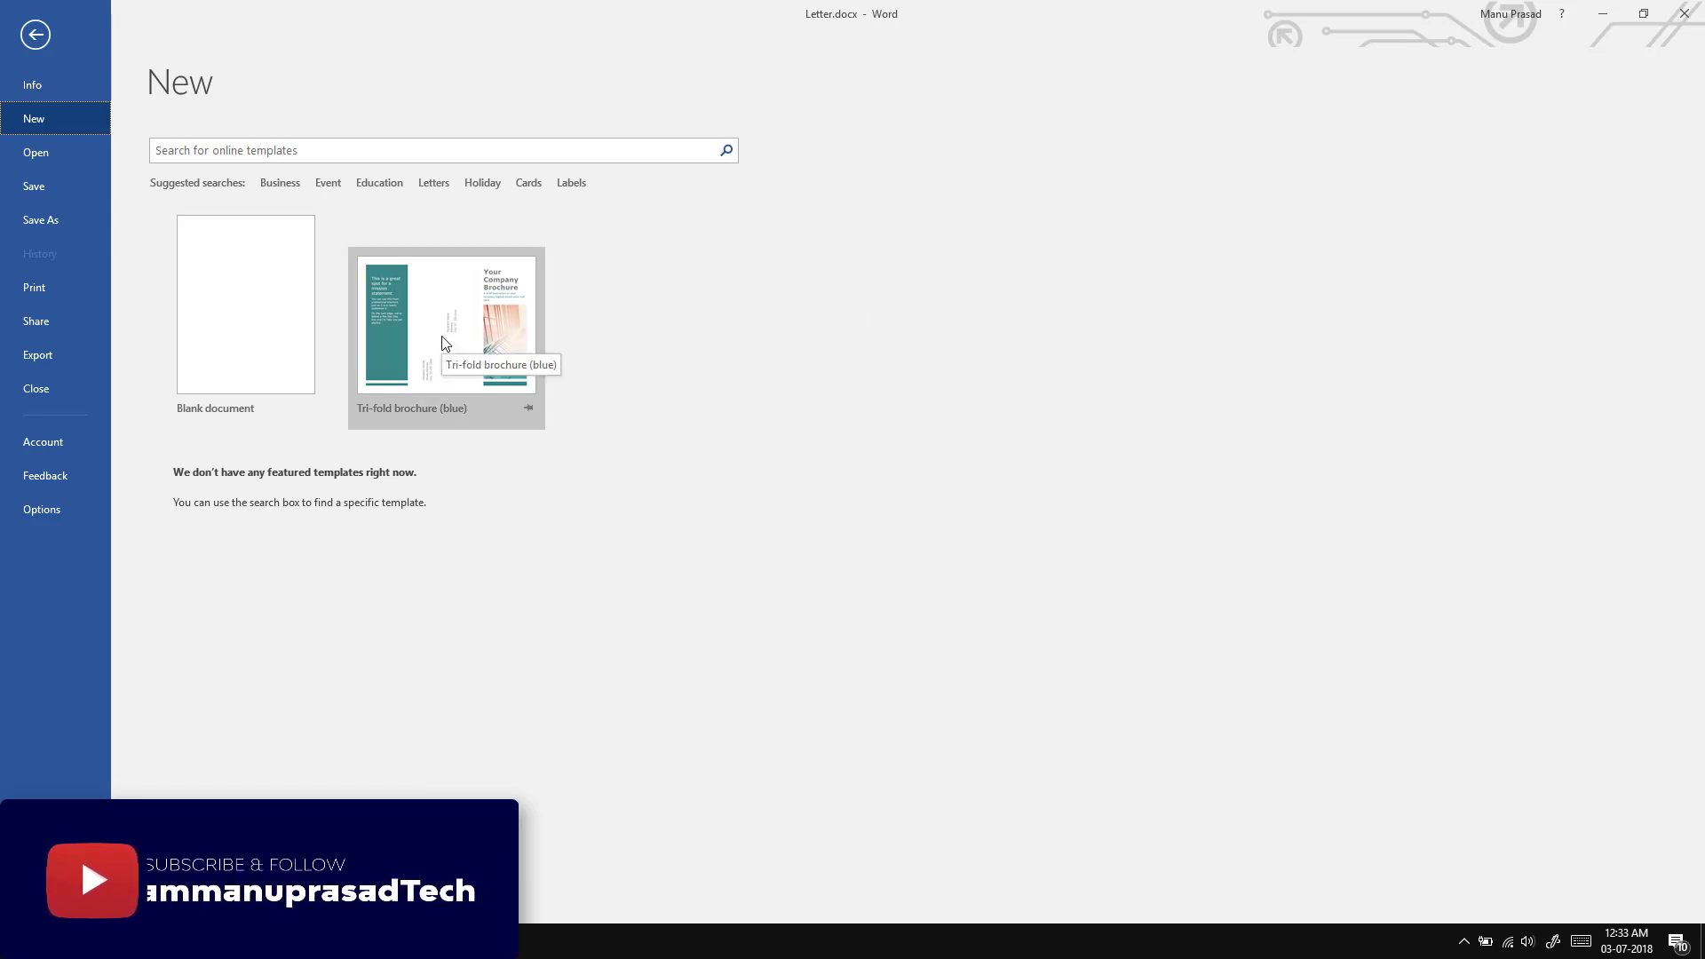
left_click(443, 342)
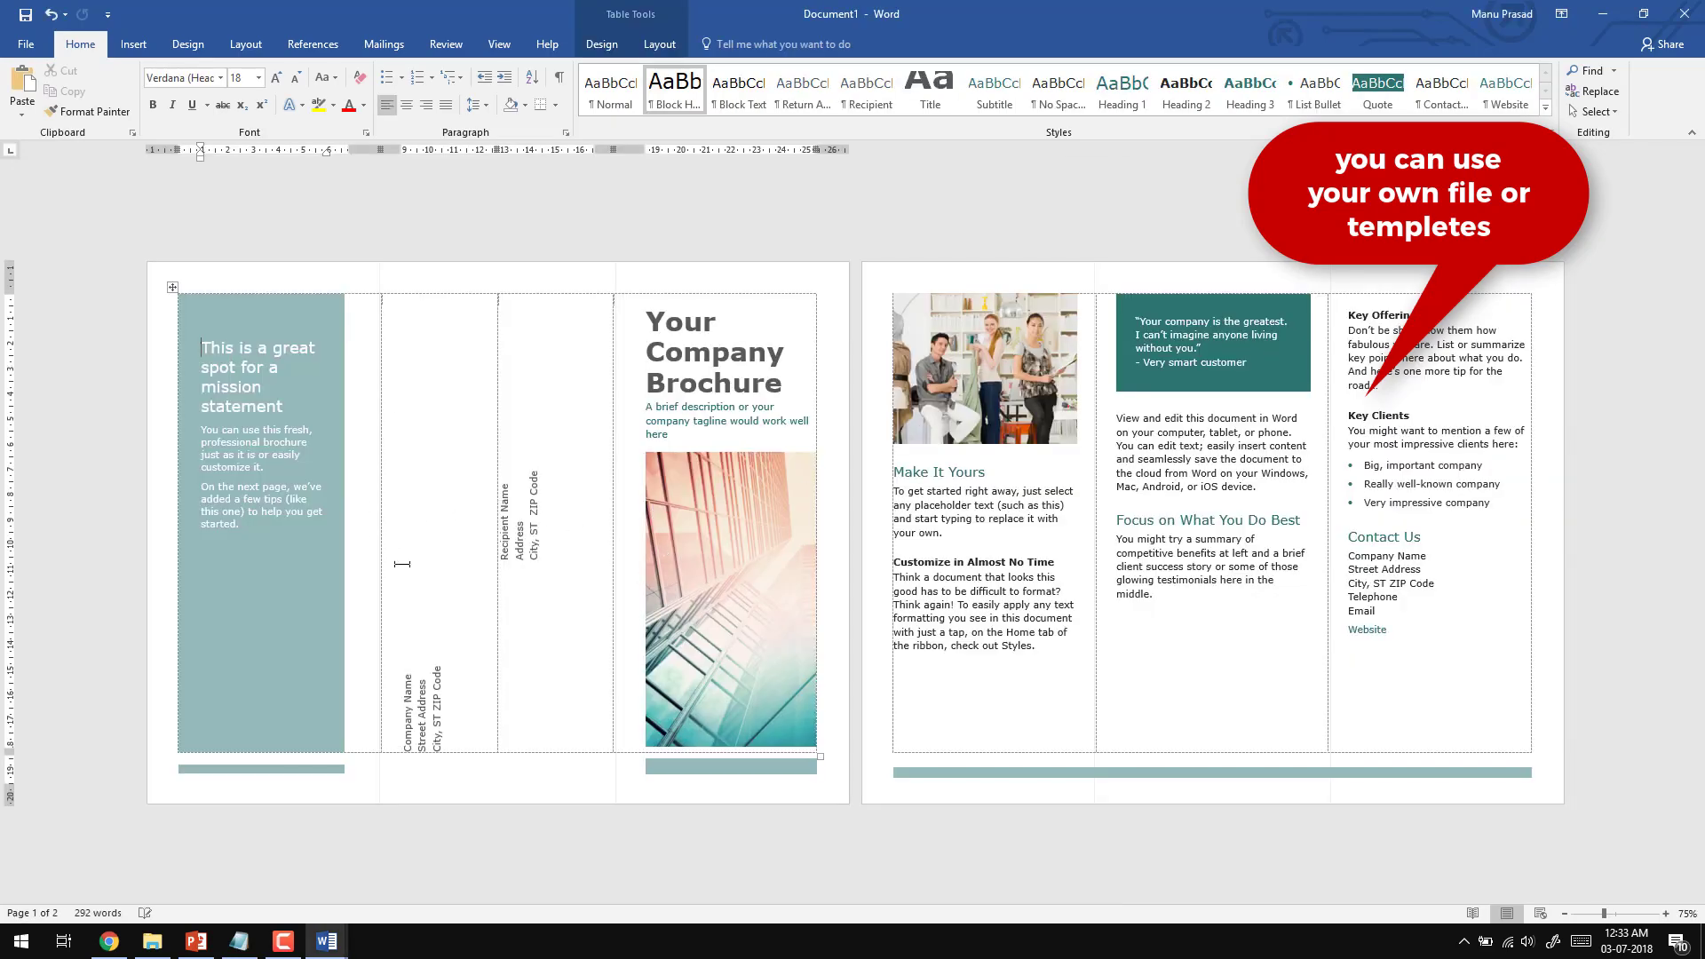
Step: Examine both brochure pages, including the company return address and recipient address placeholders
scroll(519, 639, "up", 2)
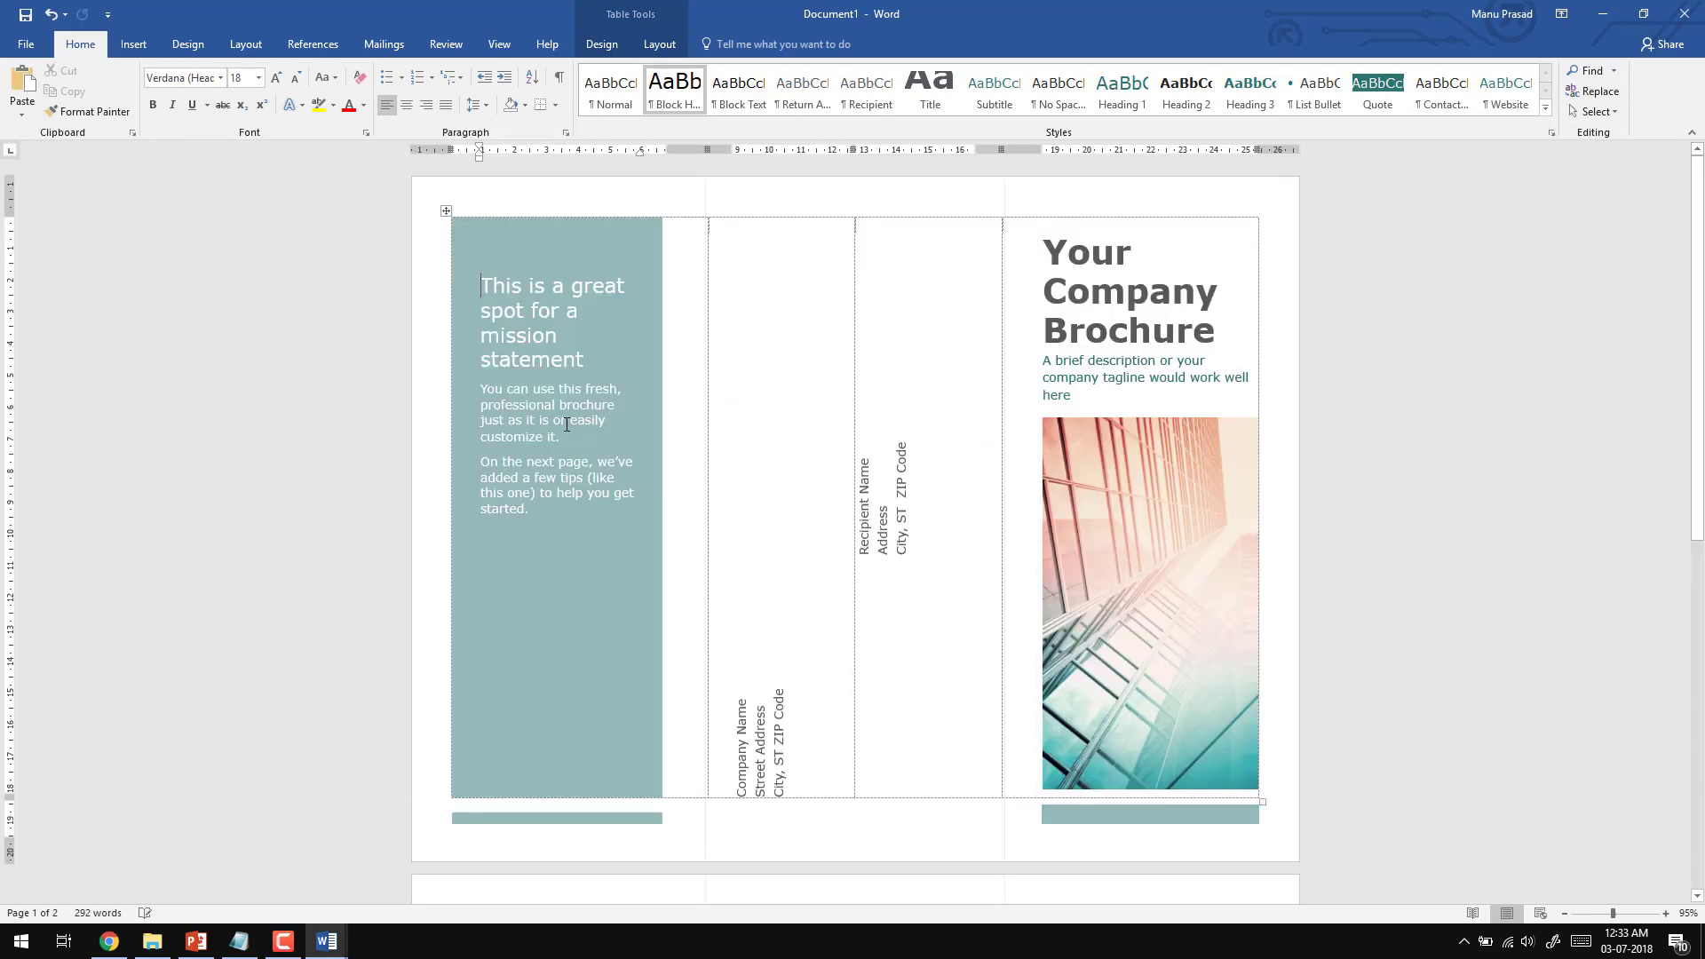
scroll(711, 586, "down", 2)
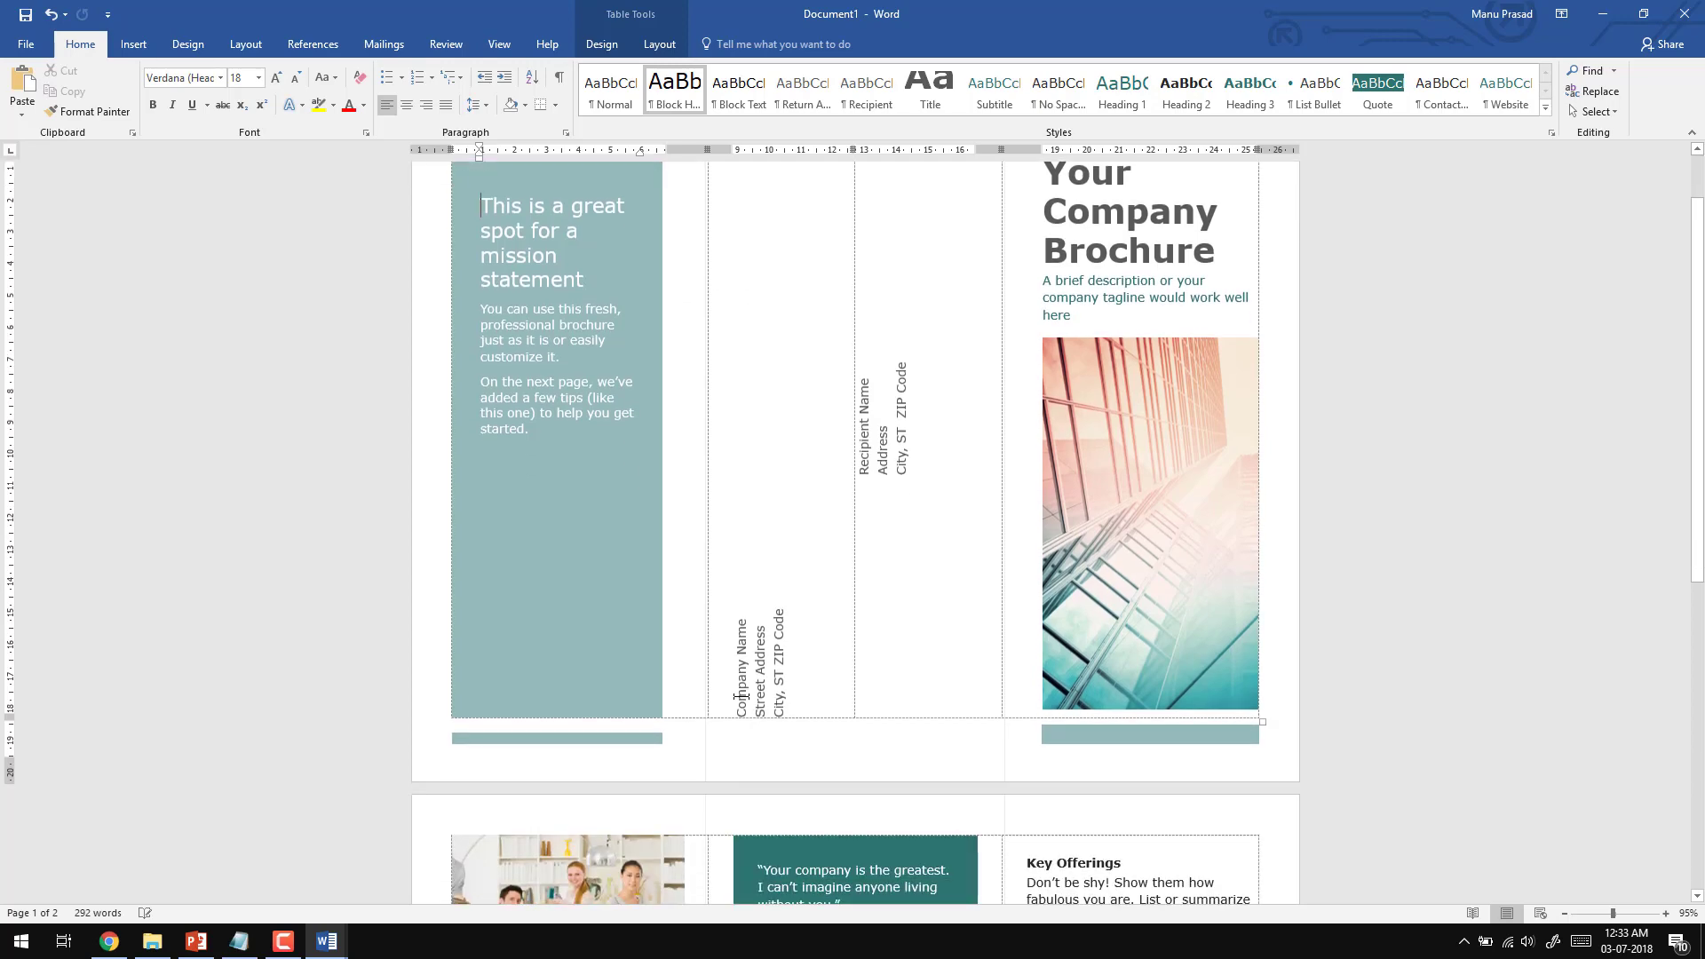
left_click_drag(746, 698, 786, 678)
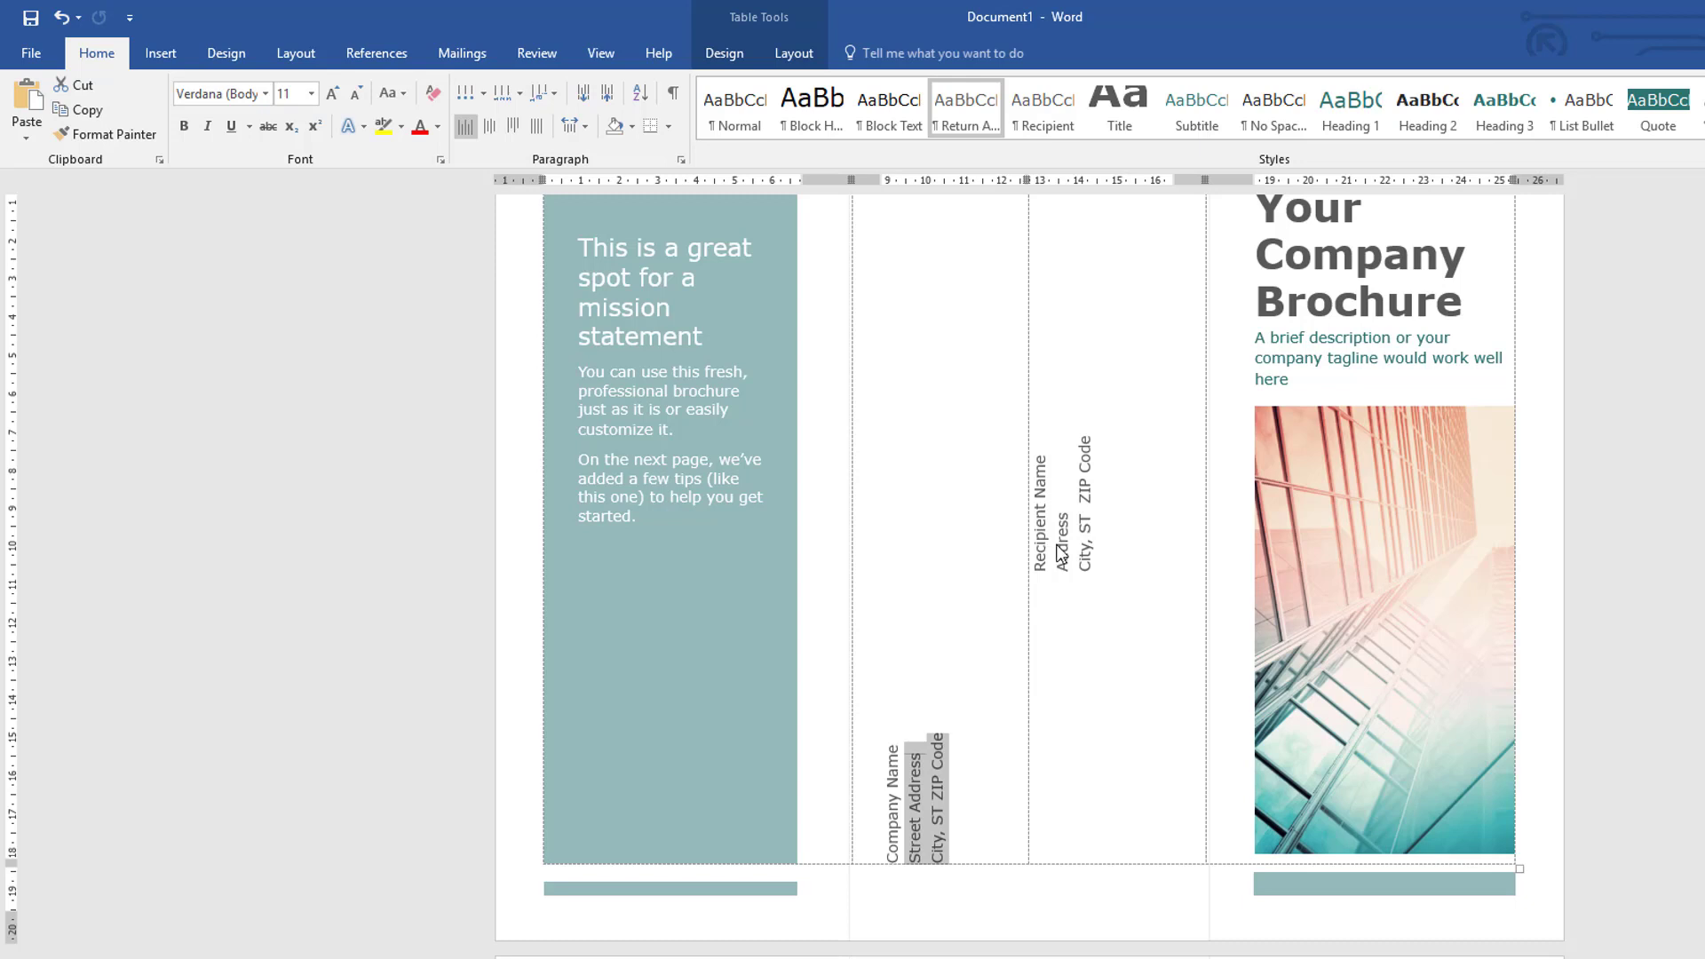
triple_click(1056, 546)
scroll(1117, 541, "up", 2)
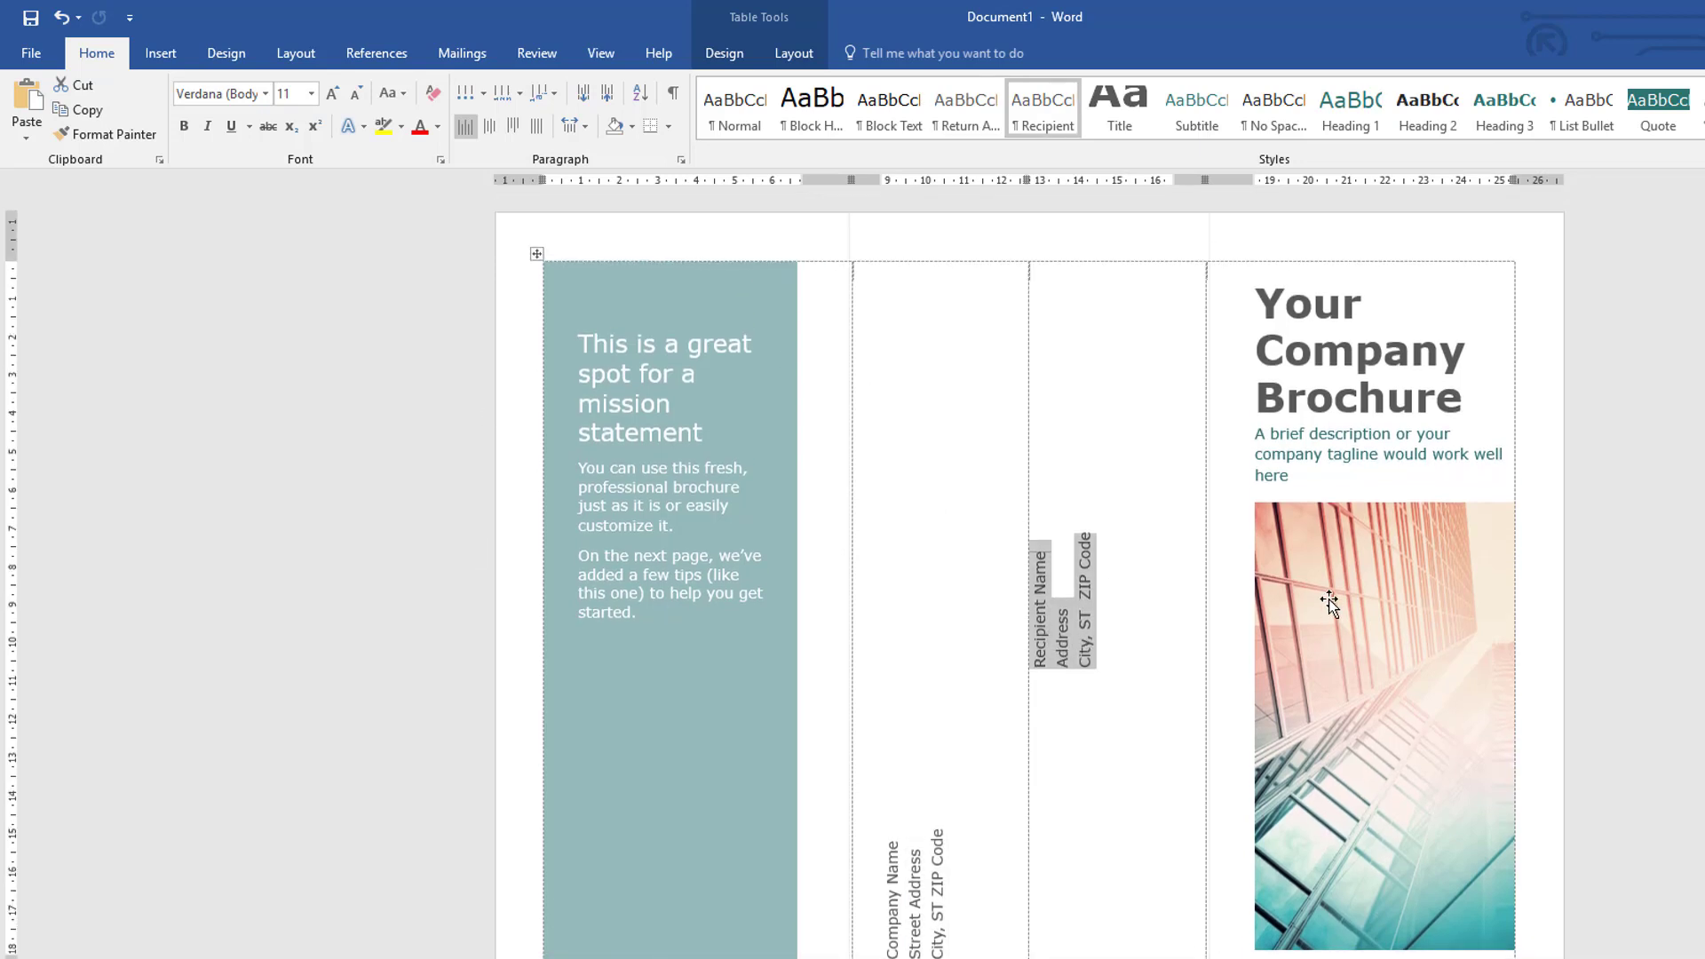
scroll(1330, 604, "down", 4)
scroll(1330, 603, "up", 3)
scroll(1329, 604, "up", 2)
scroll(1457, 561, "down", 7)
scroll(1275, 616, "up", 9)
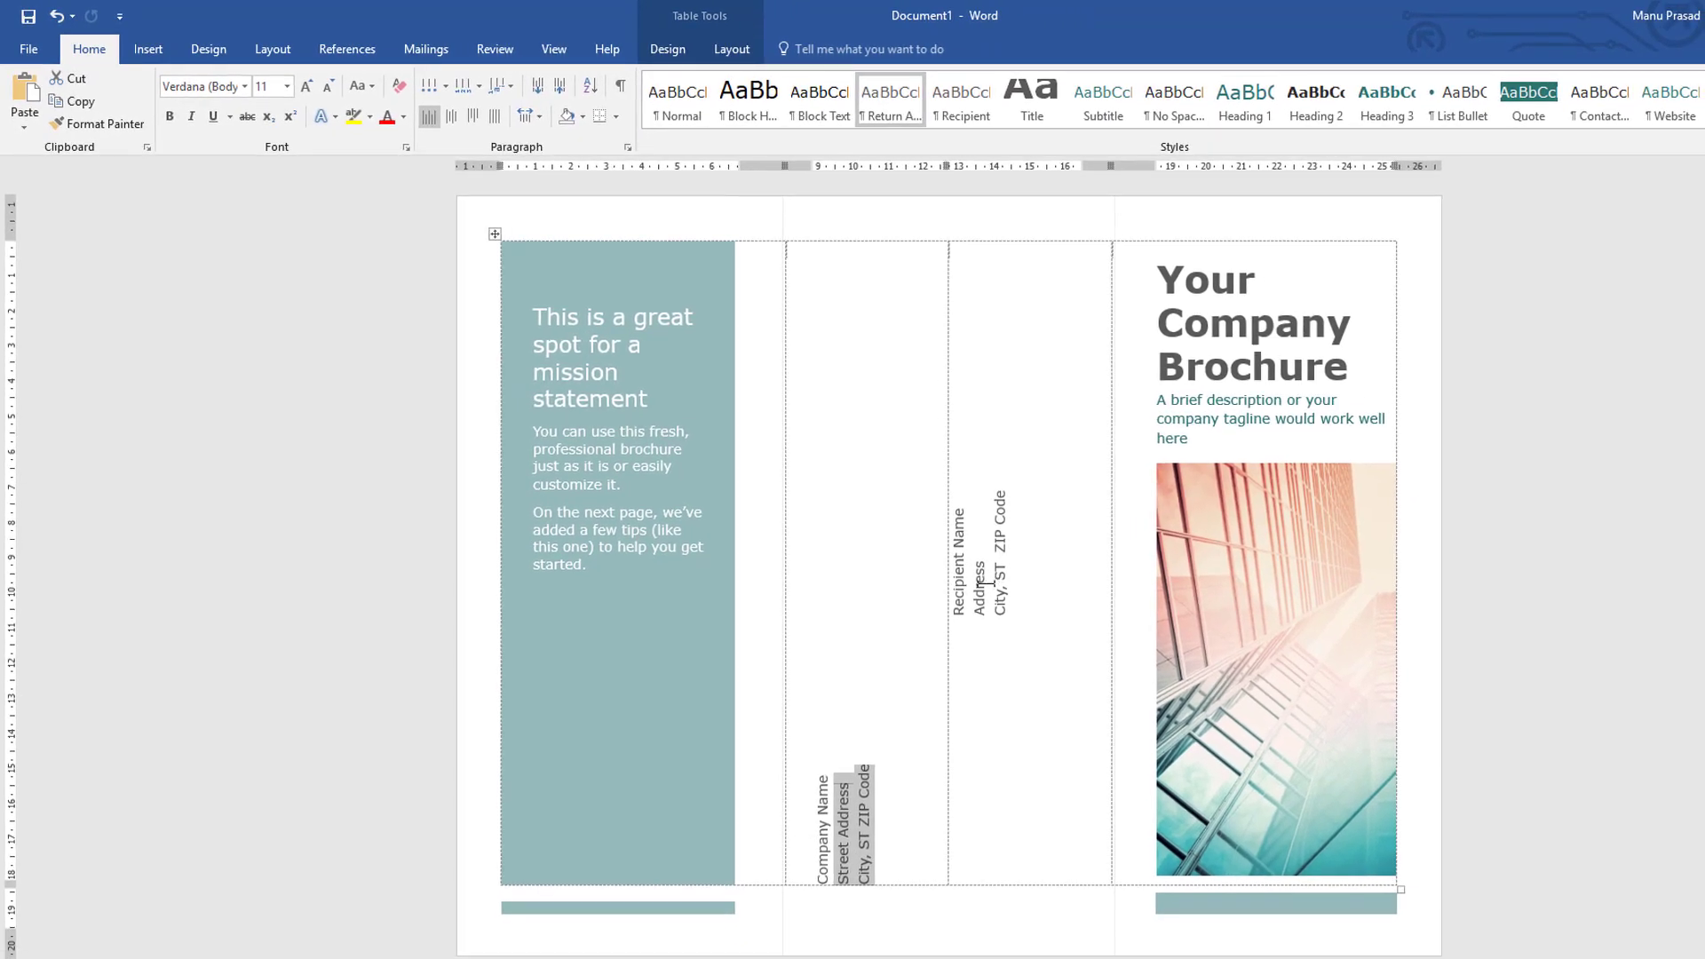
Step: Select the brochure's recipient placeholder, attach the existing address list from the Mail merge folder, and open the recipient list for checking
left_click(993, 584)
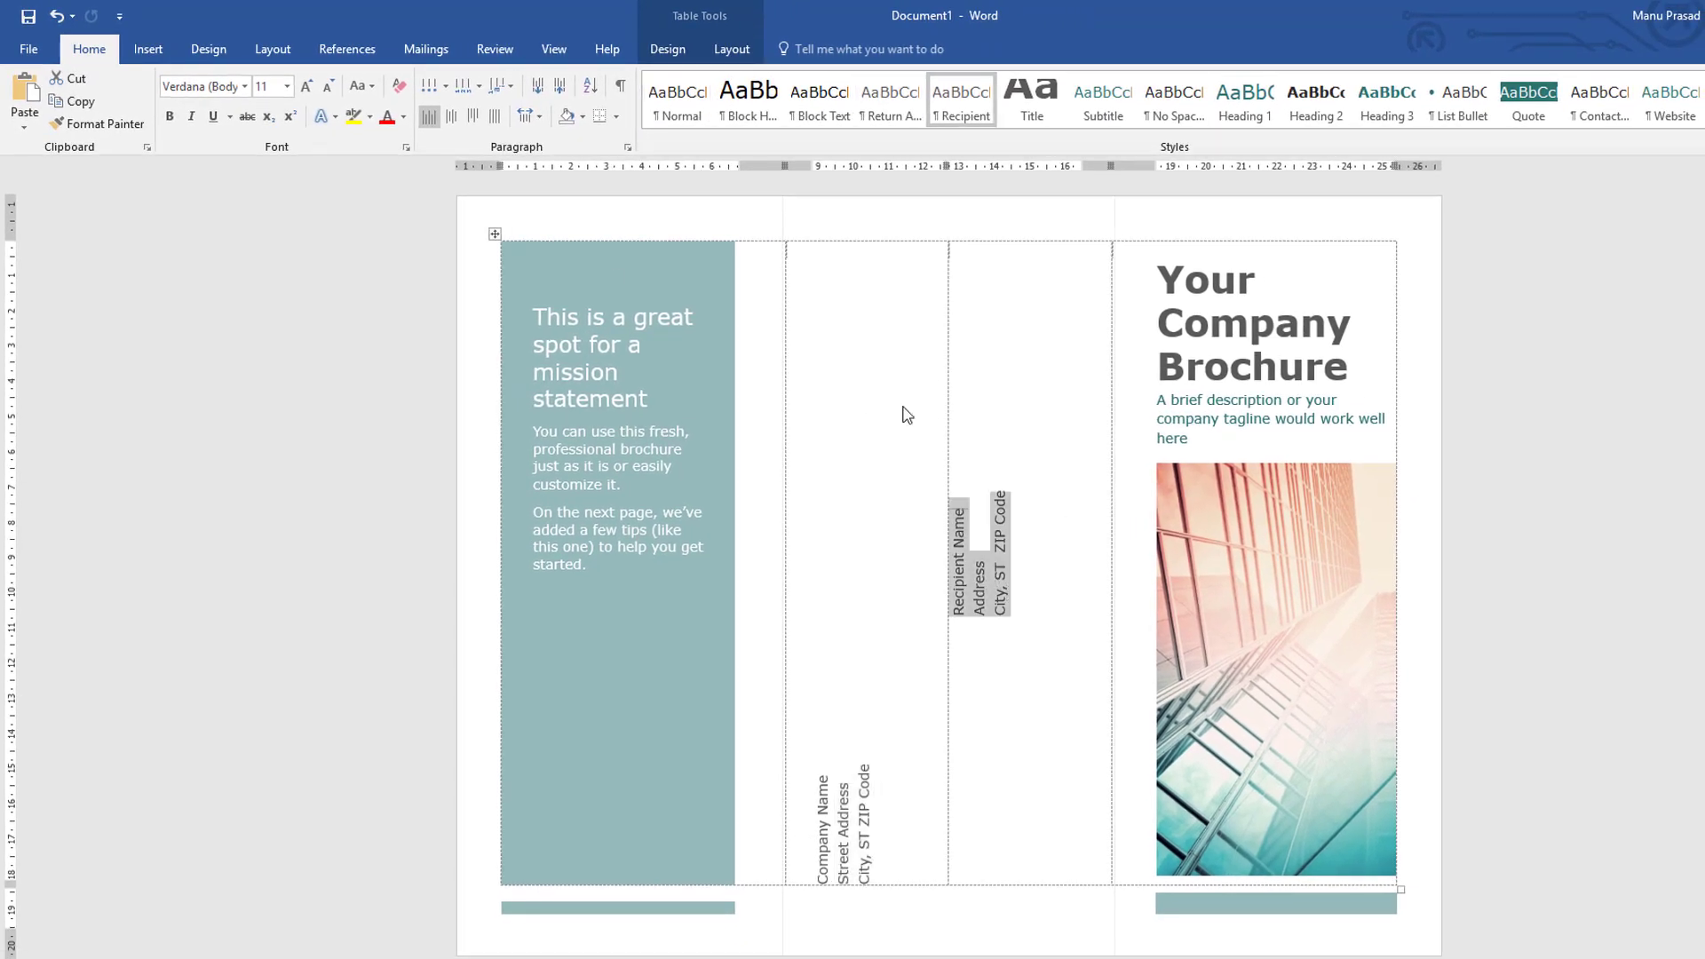
left_click(440, 44)
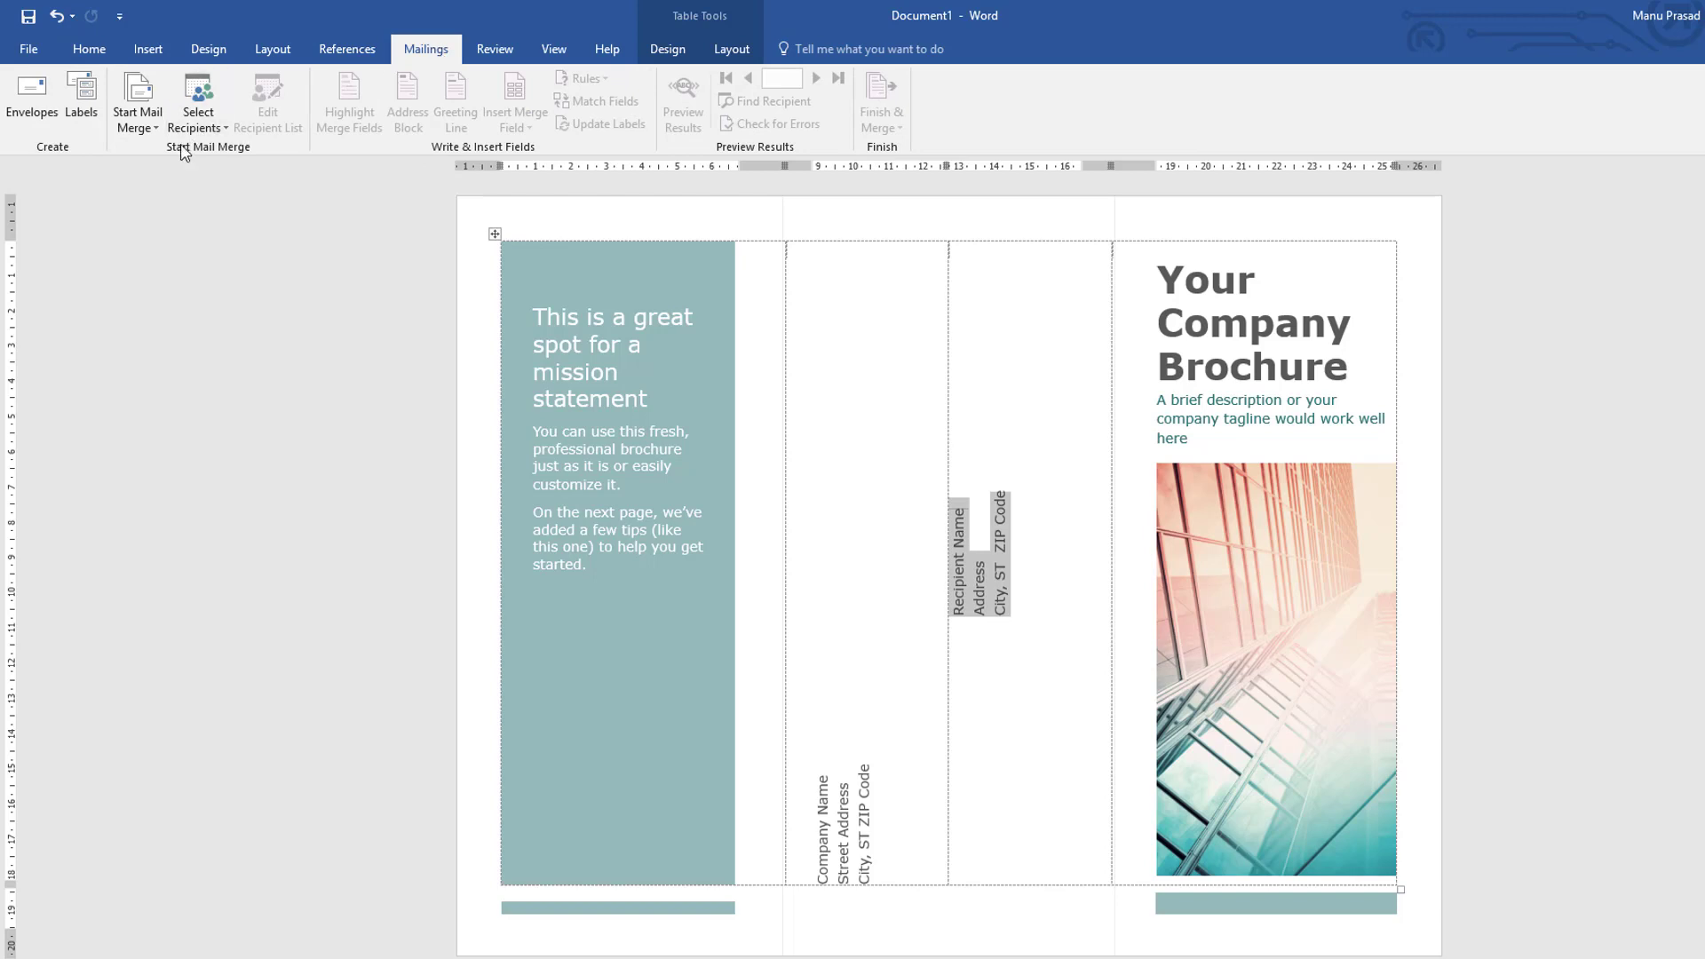
left_click(138, 120)
left_click(162, 150)
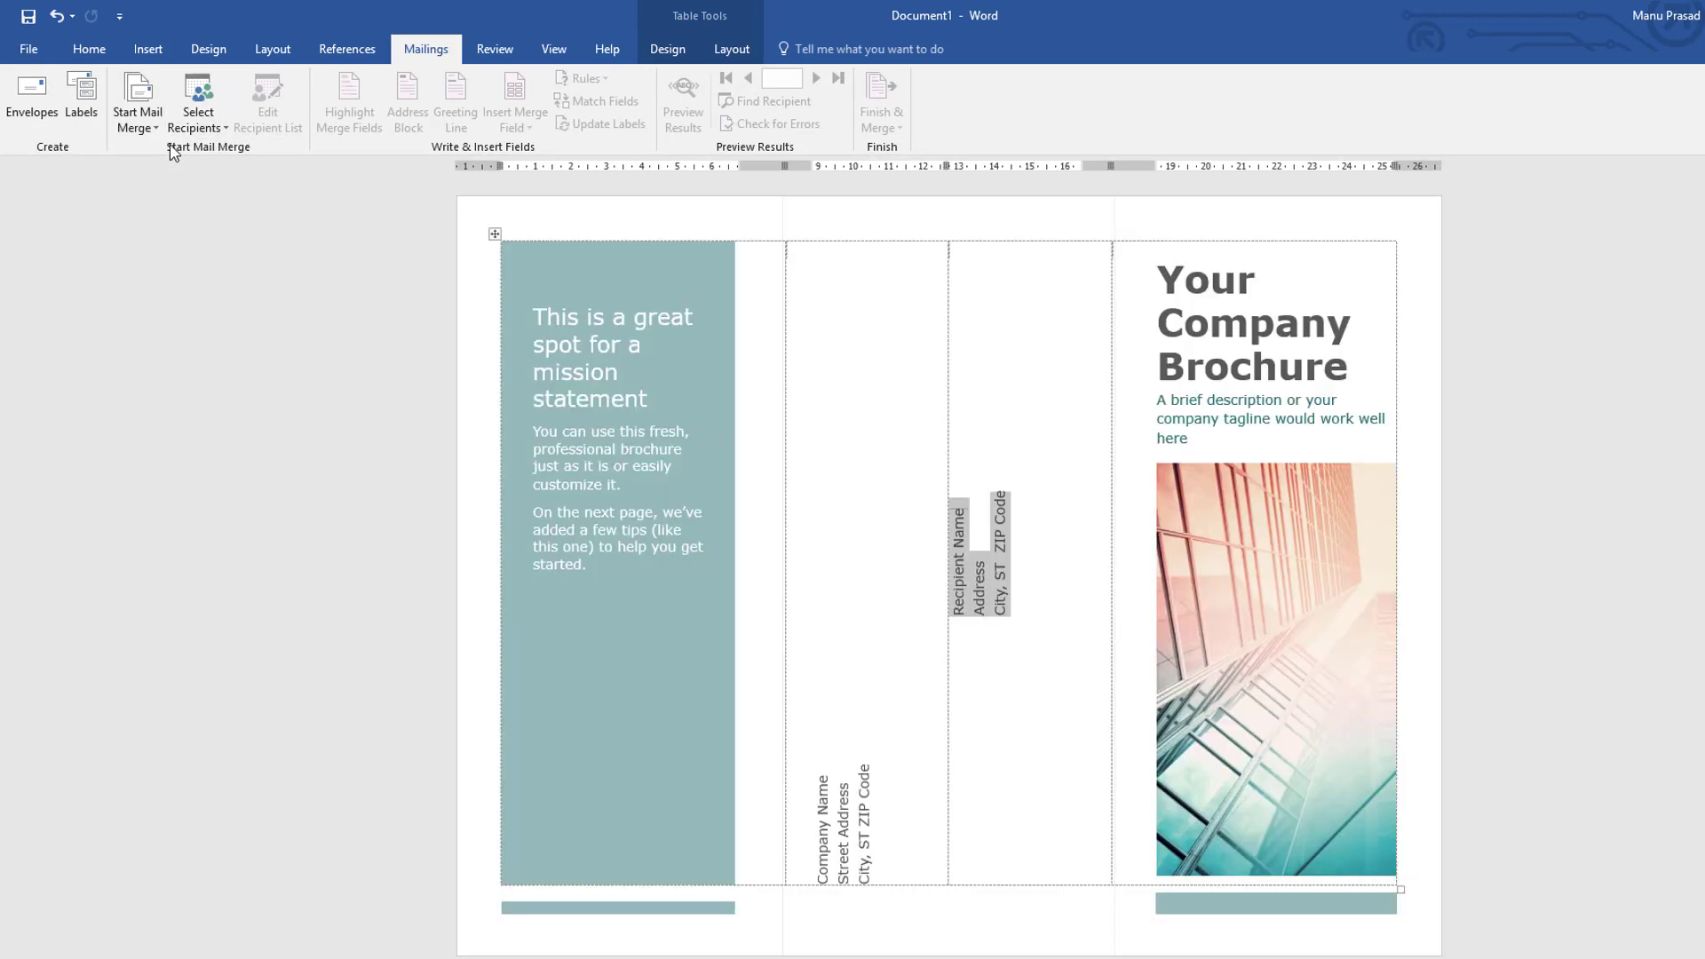
left_click(190, 138)
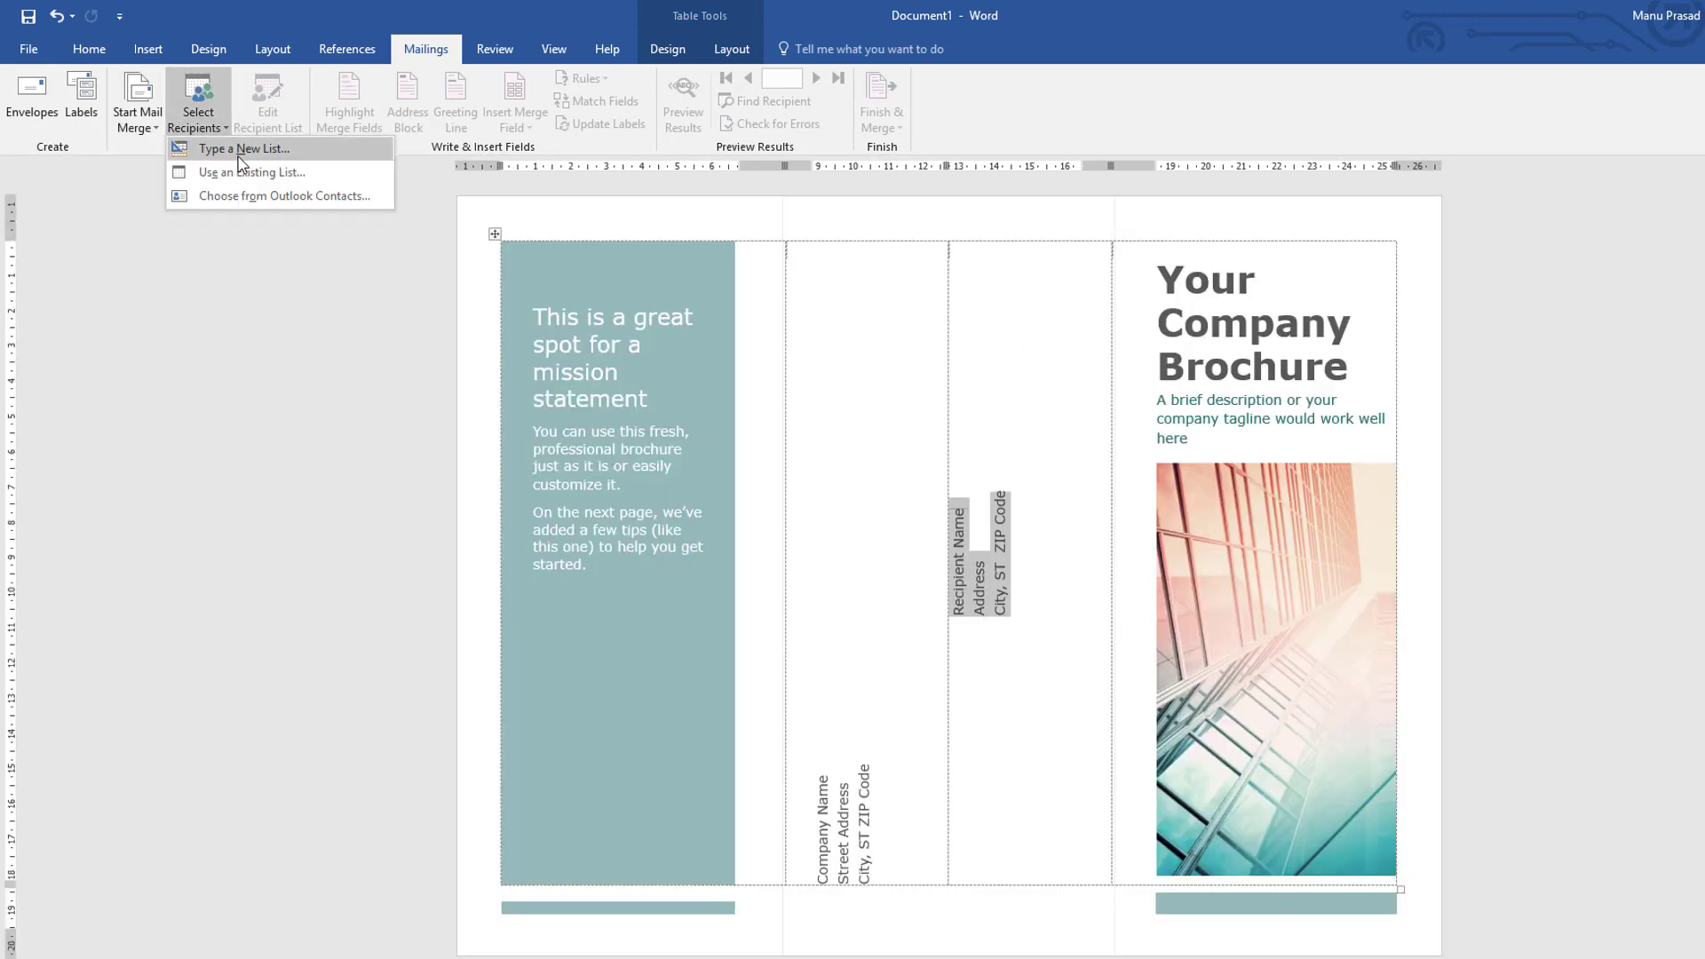
left_click(255, 173)
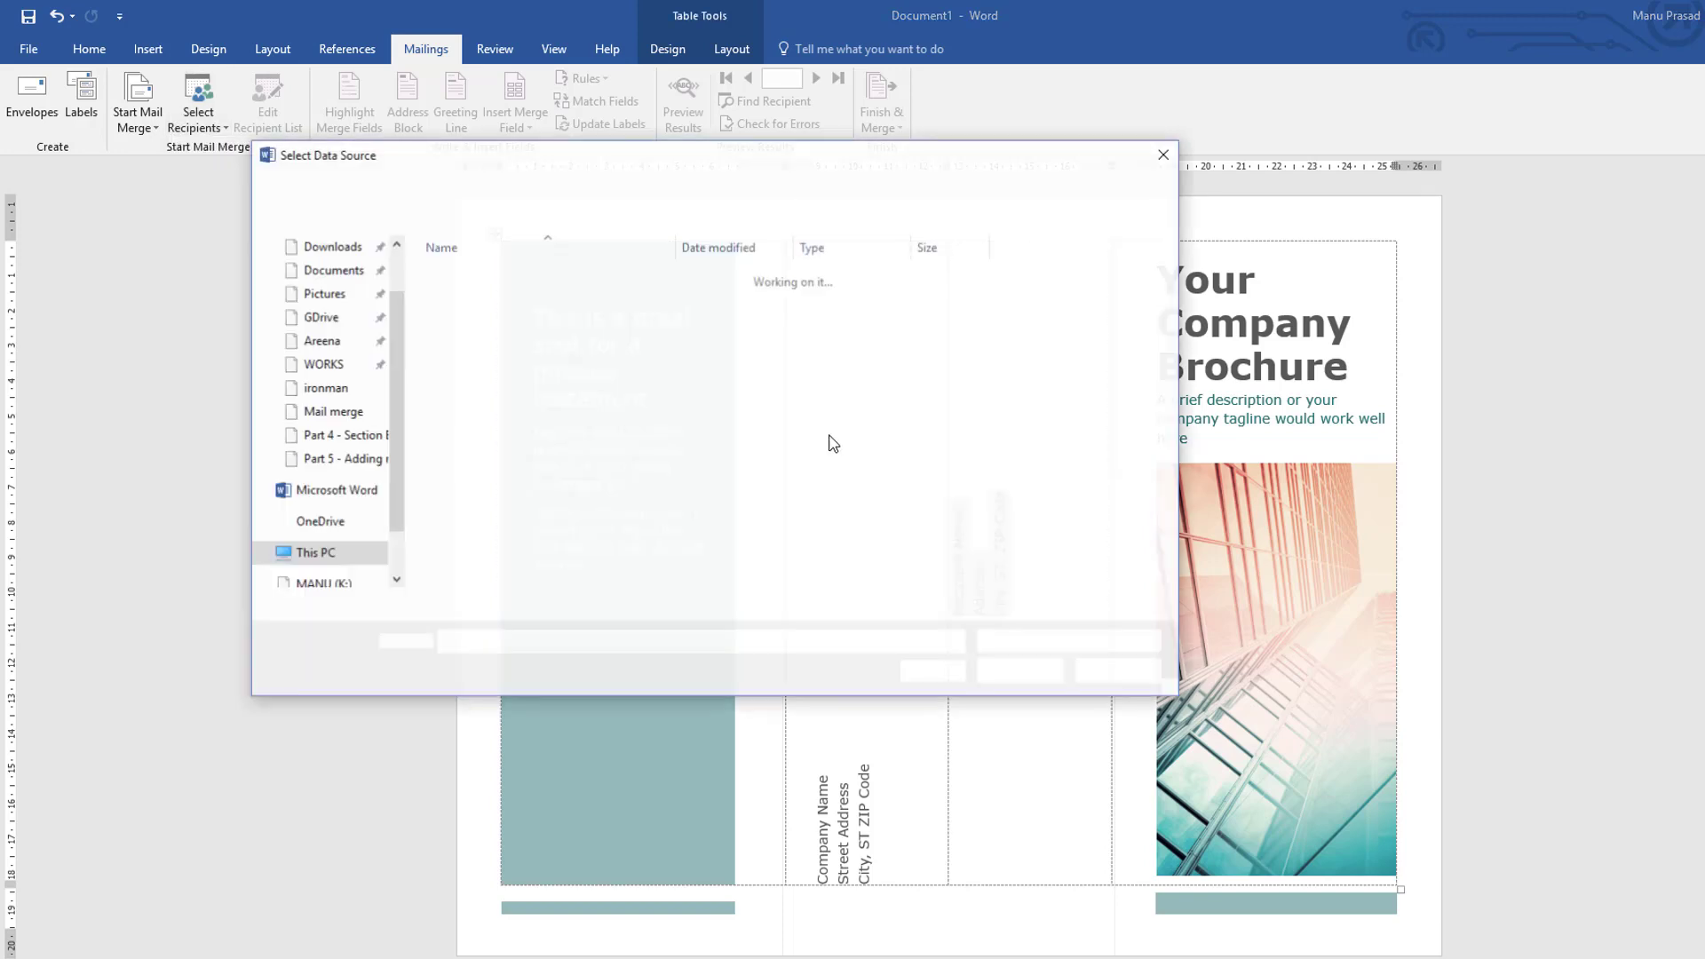
left_click(333, 414)
left_click(520, 322)
double_click(518, 323)
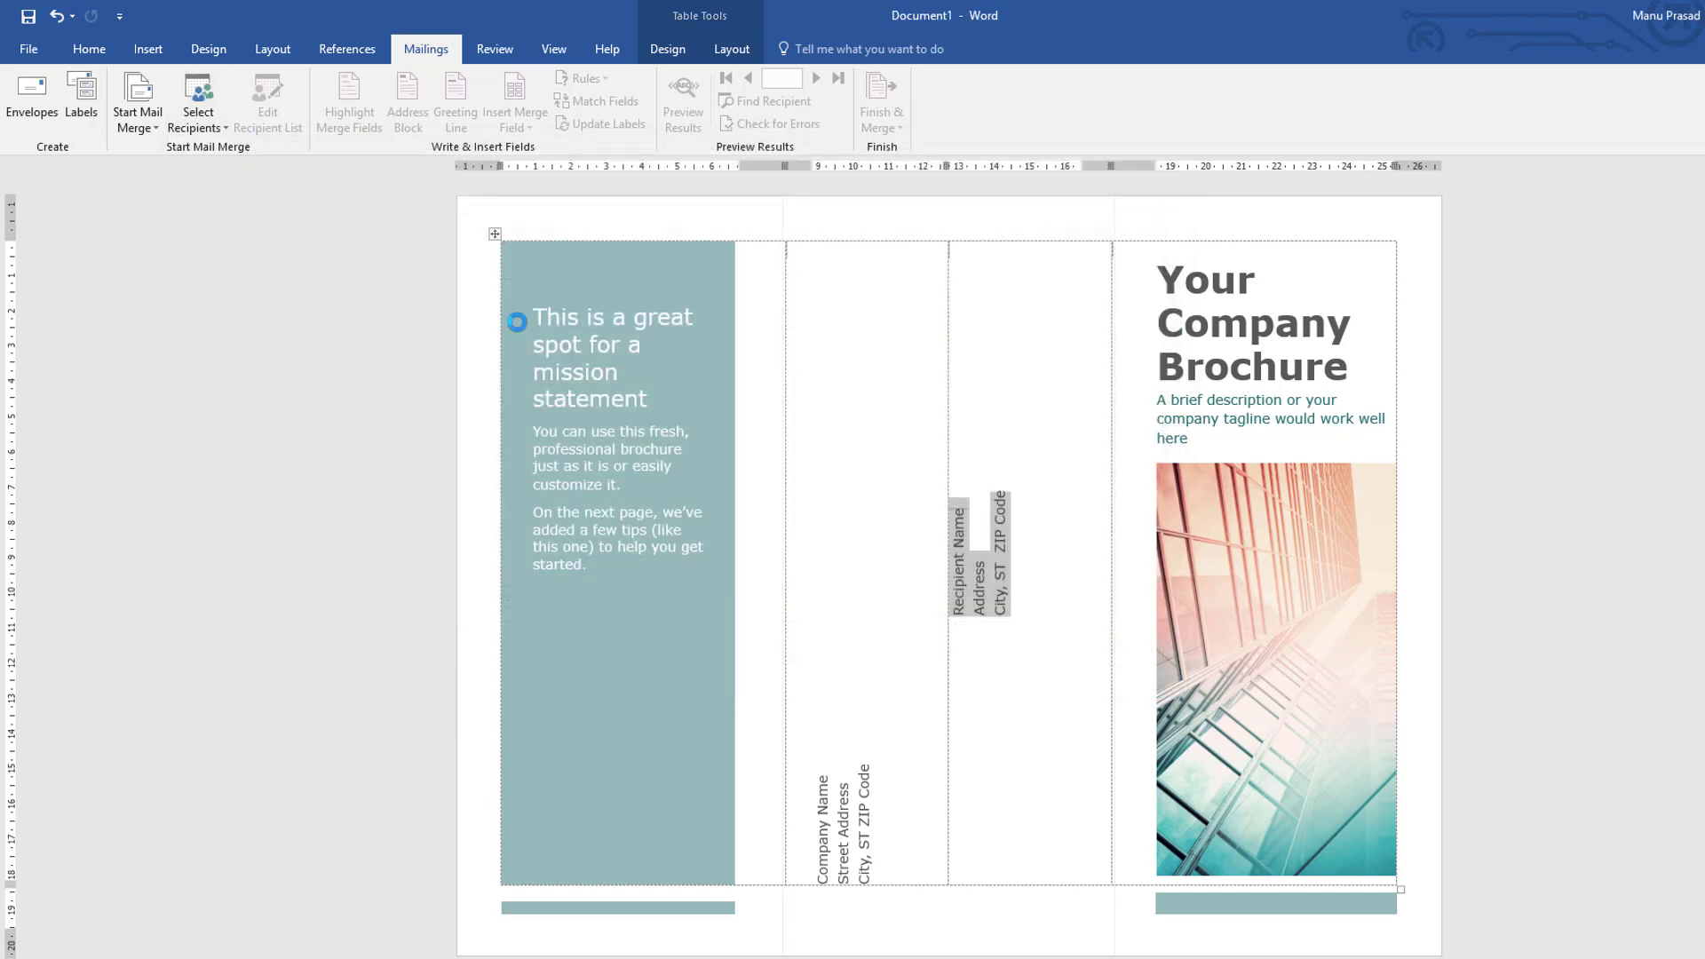
left_click(749, 496)
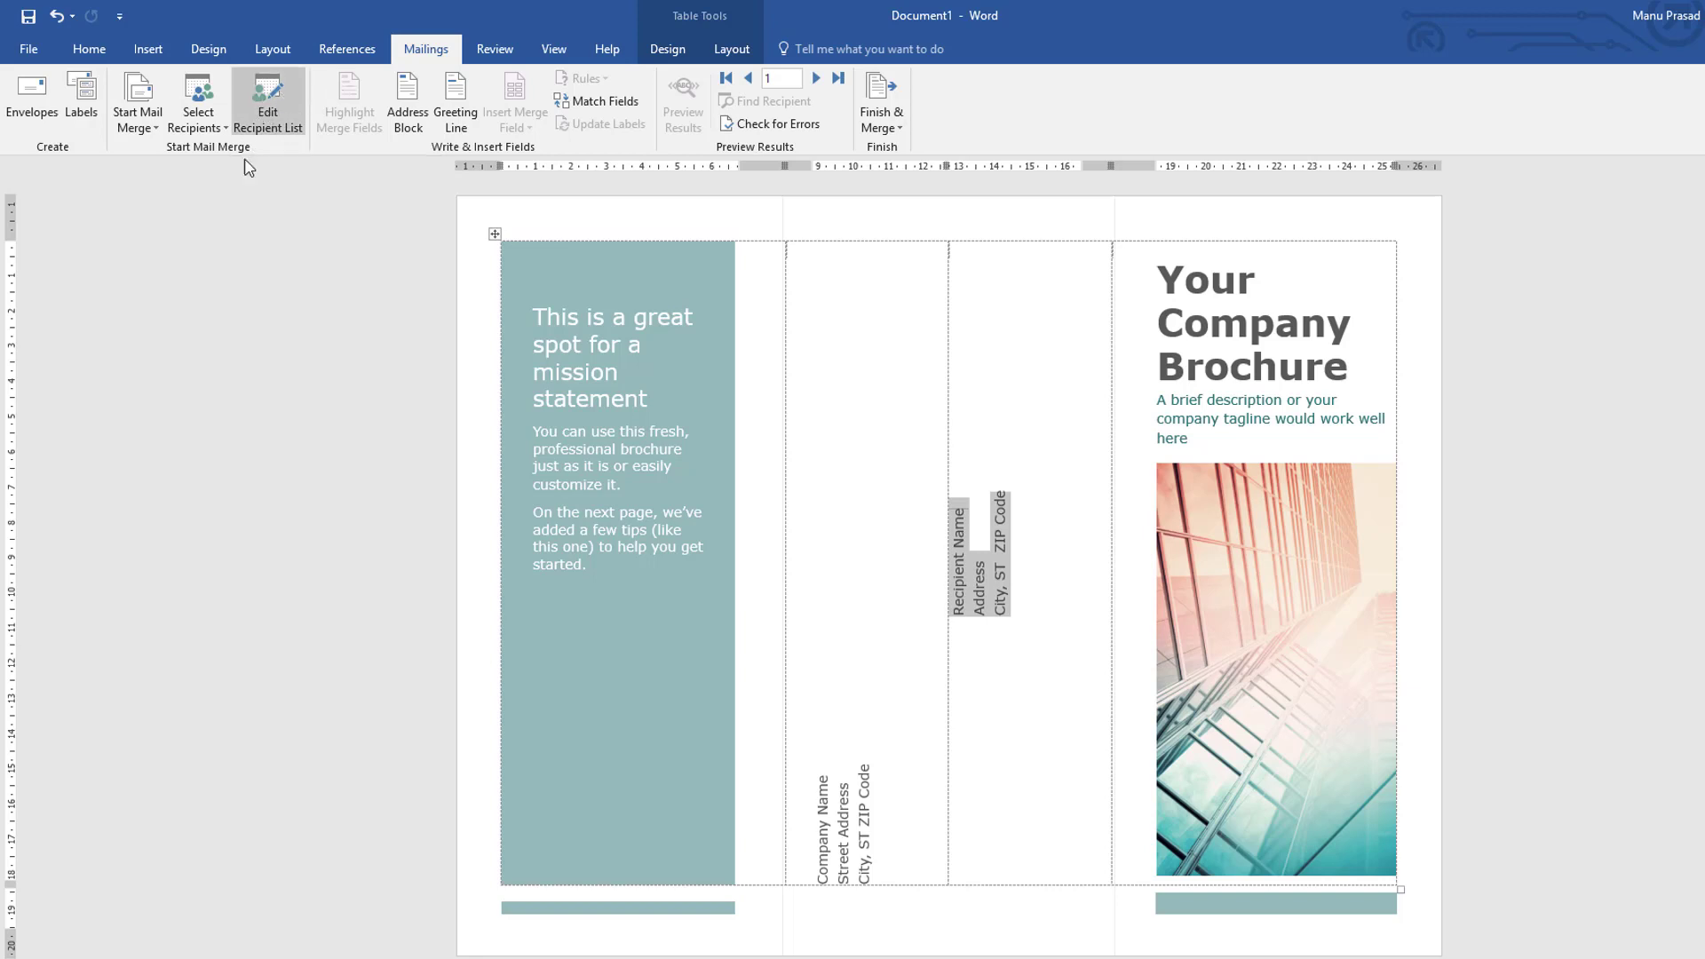
left_click(270, 125)
left_click(1224, 286)
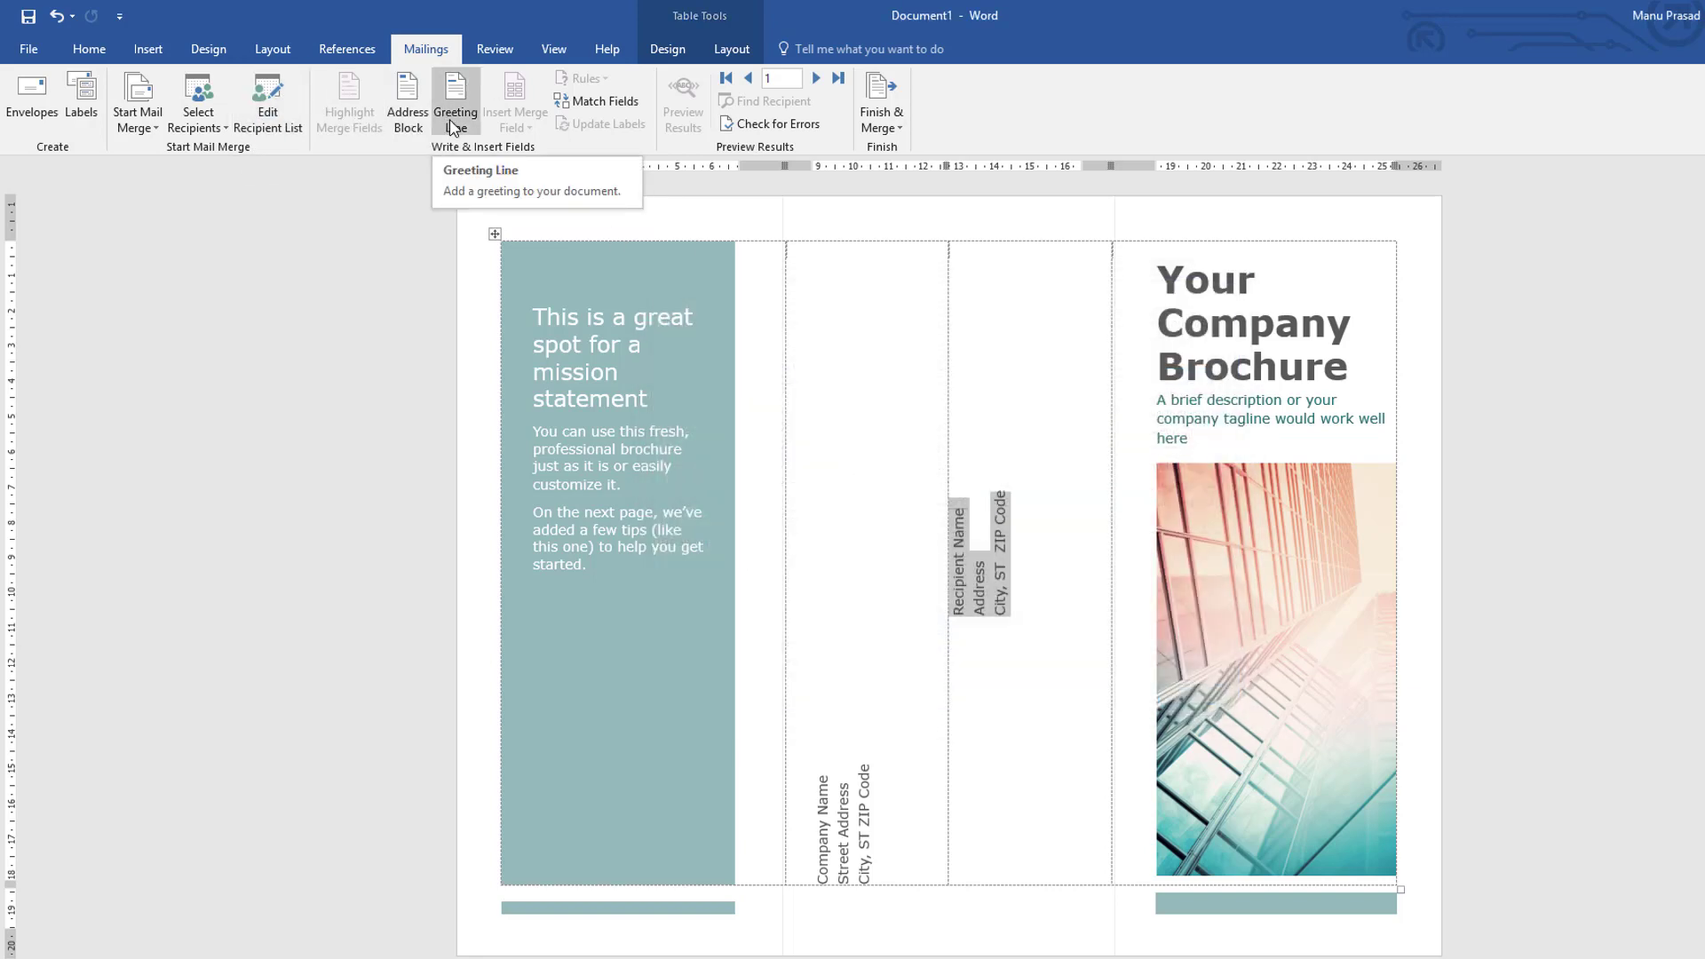
Step: Try to insert a greeting line at the selected recipient placeholder using the short first name, surname and suffix format
left_click(452, 127)
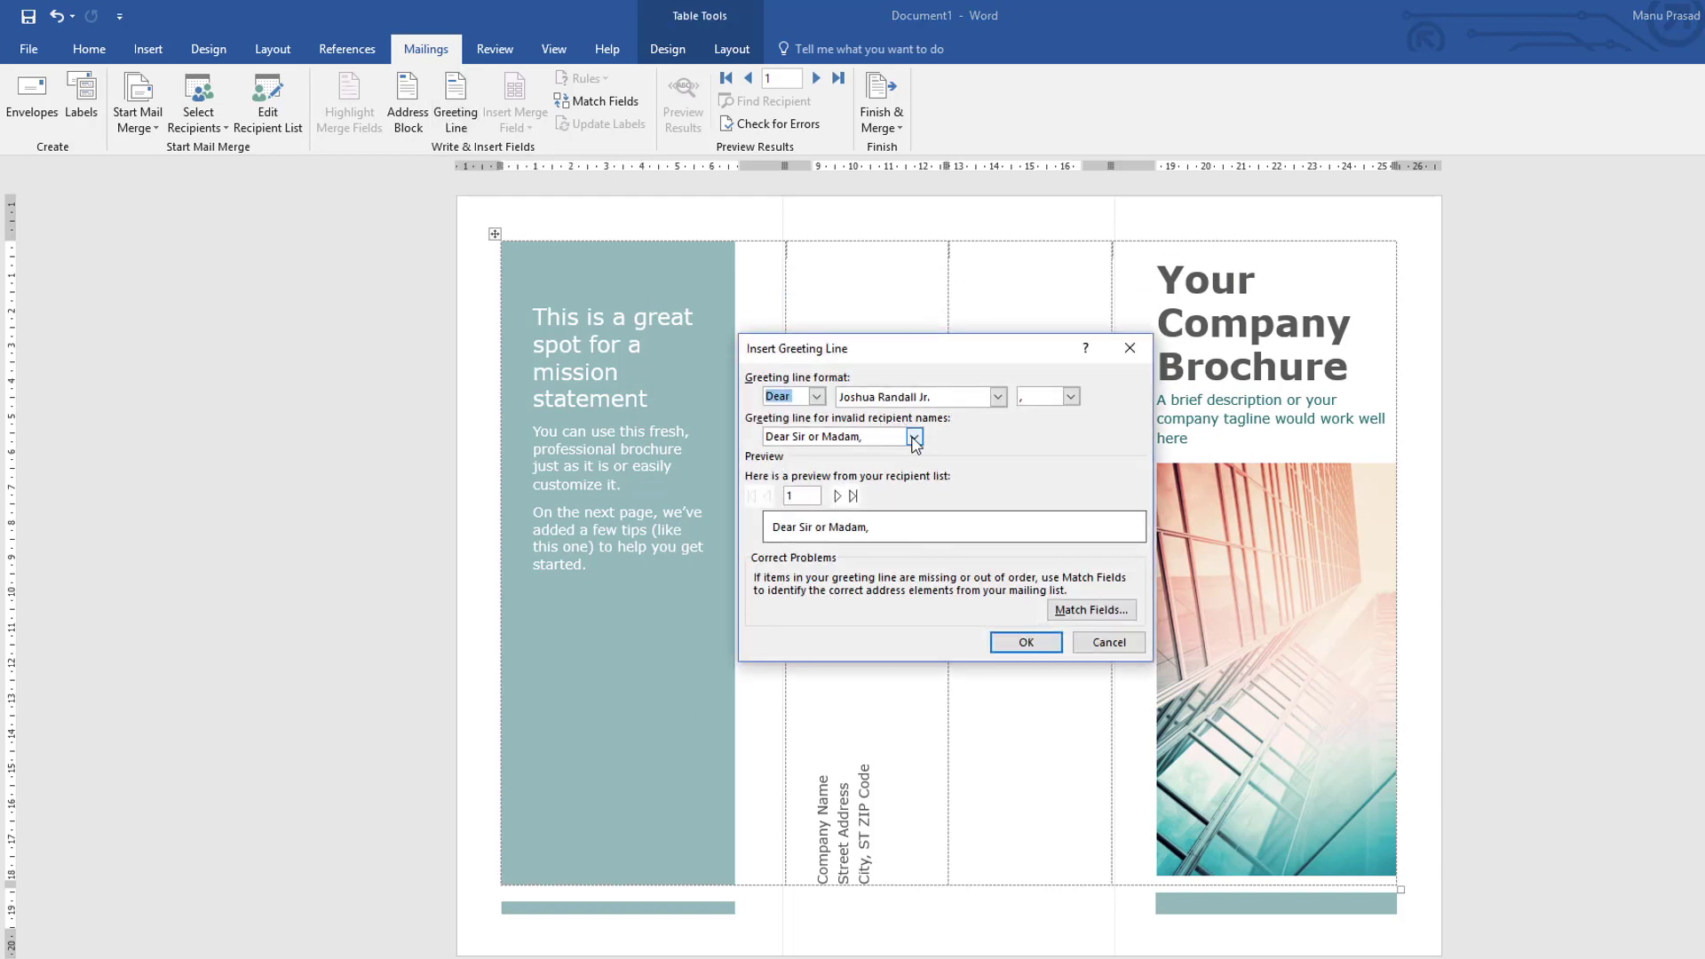
left_click(997, 398)
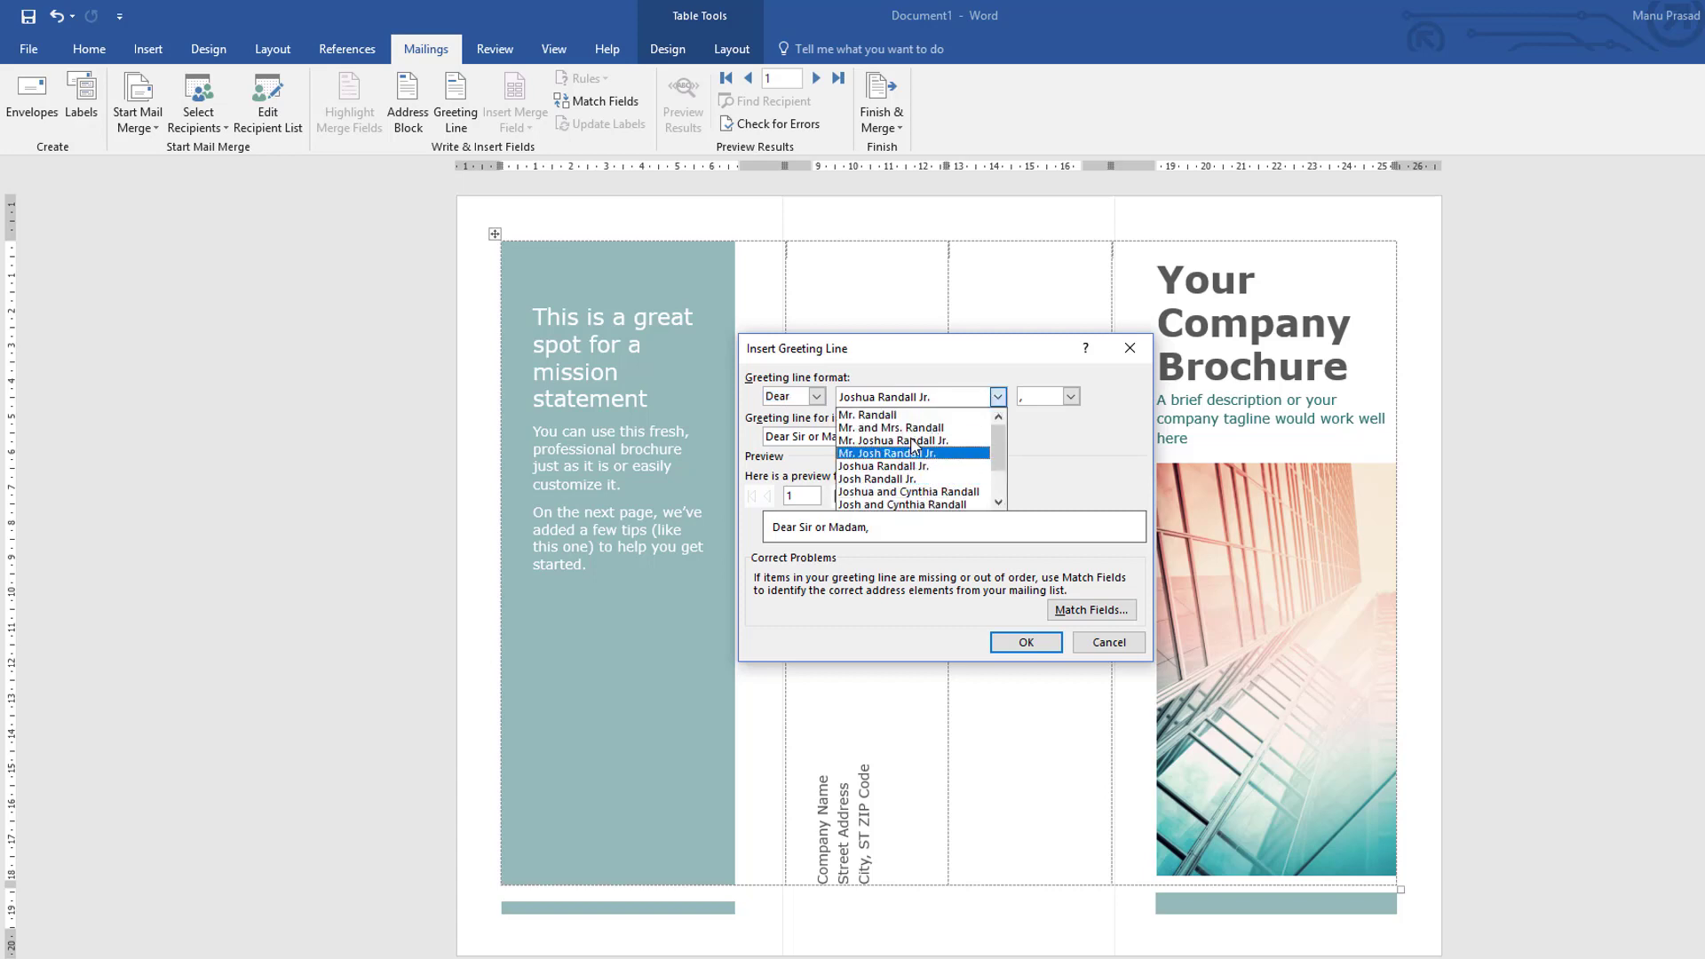
left_click(899, 481)
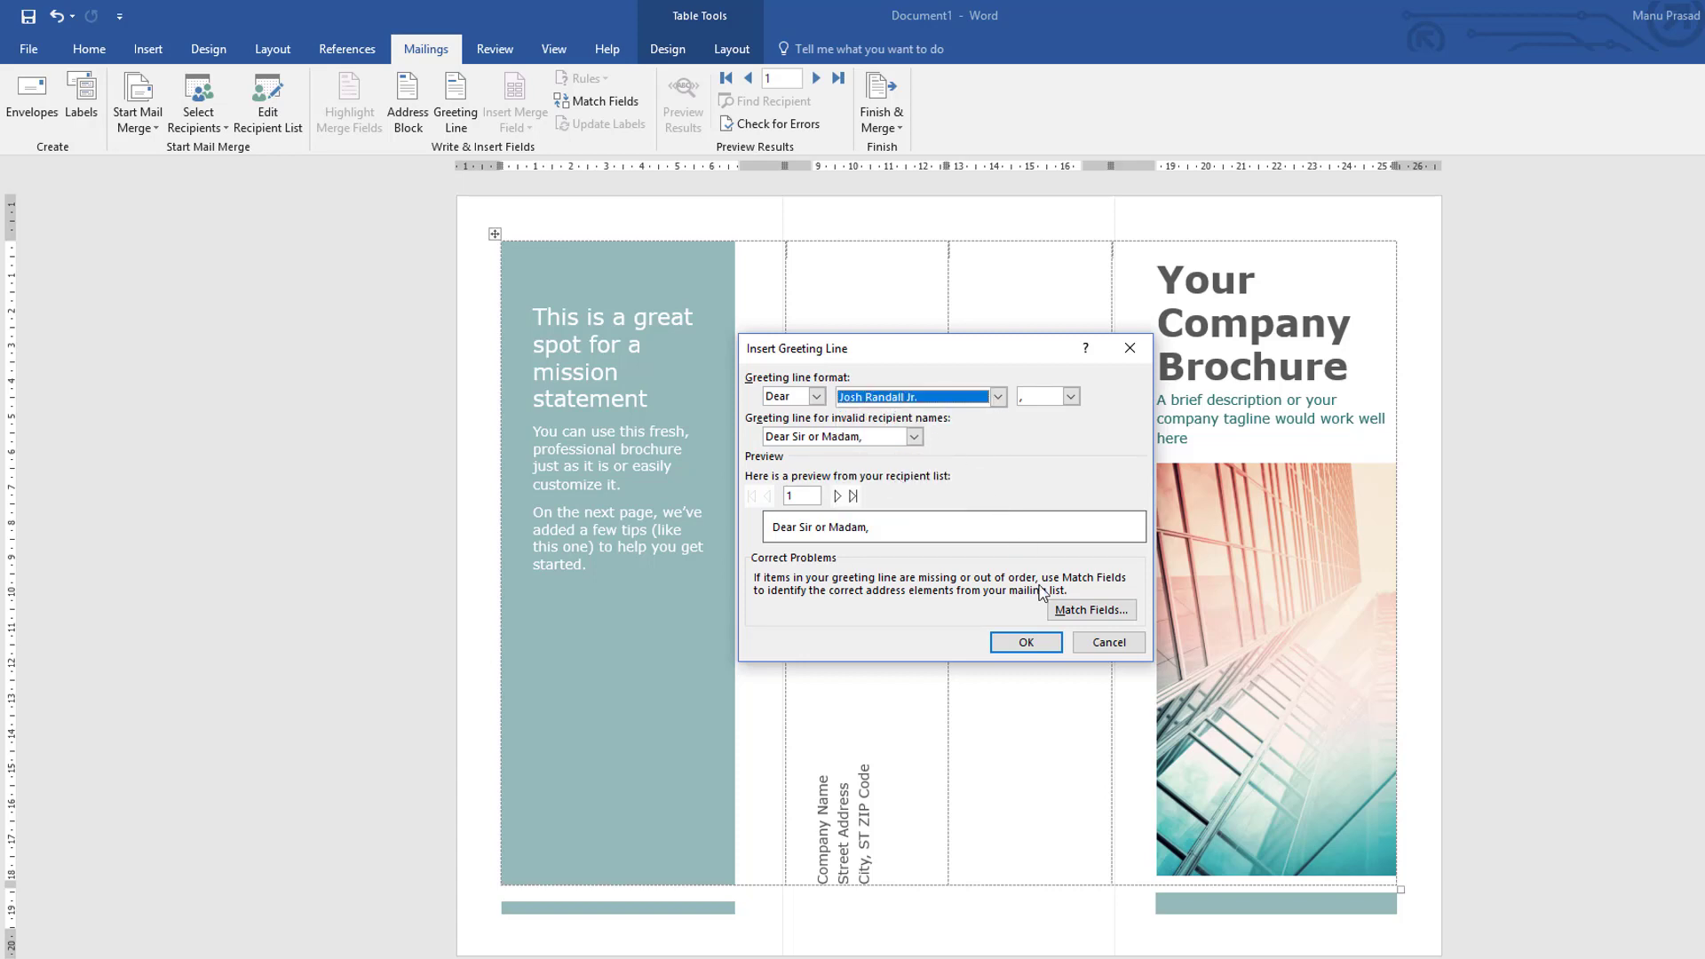
left_click(1026, 642)
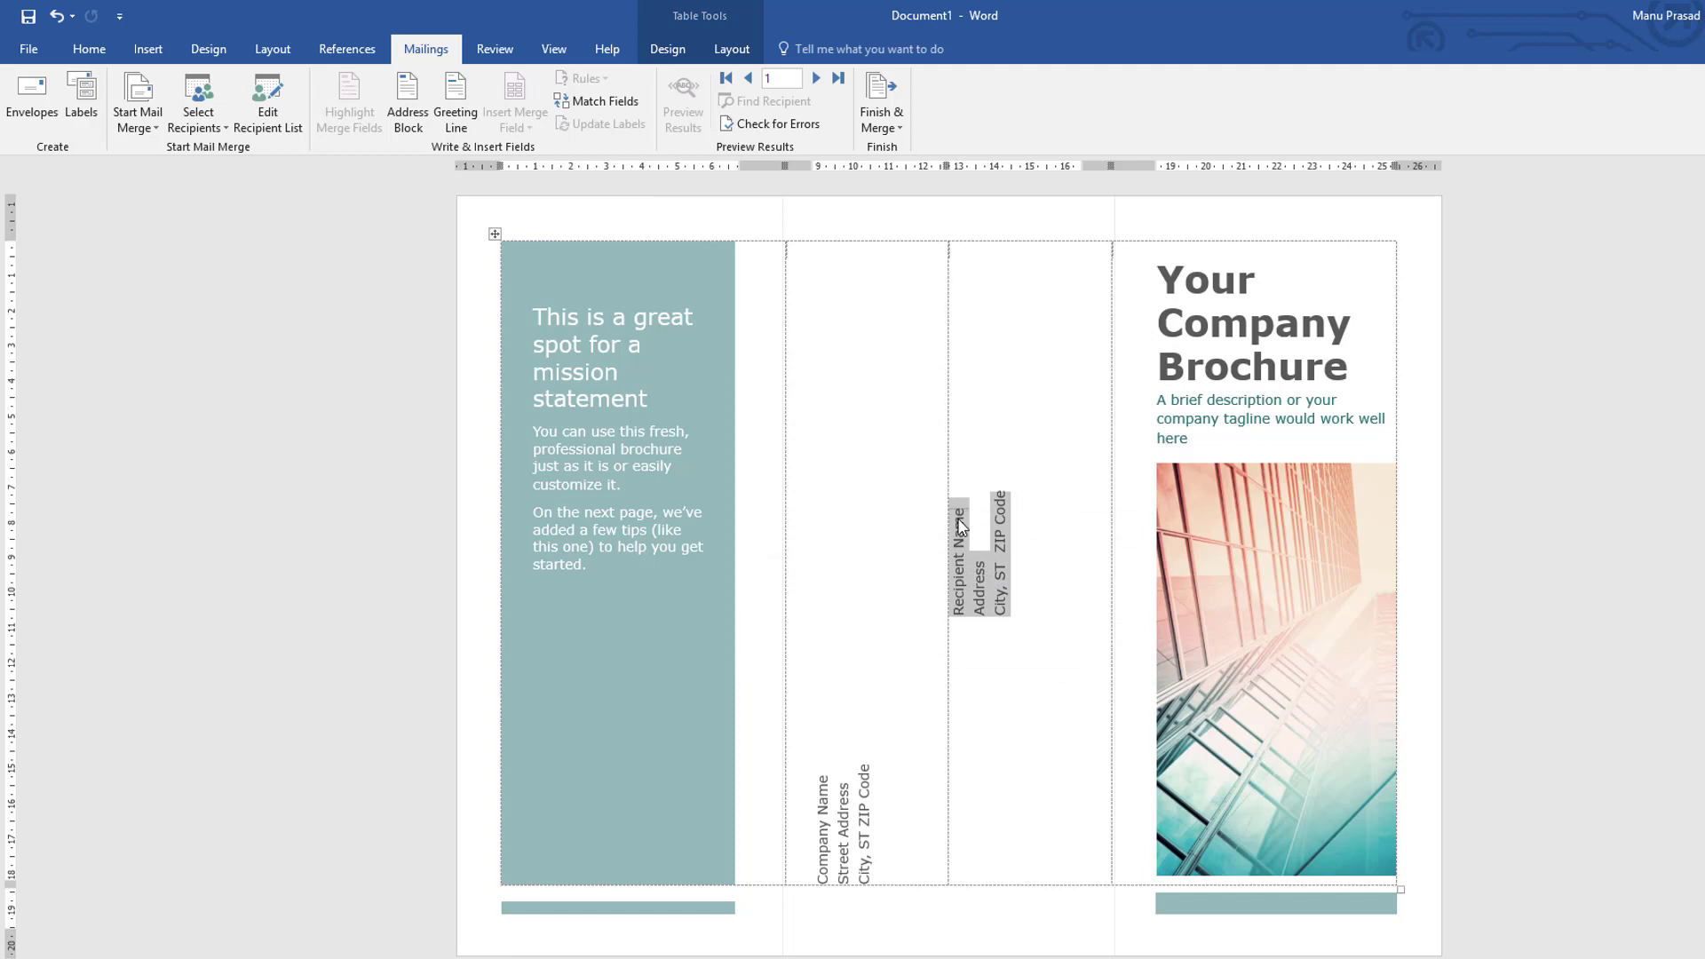
Step: Replace the recipient placeholder with a greeting line in the default format and an address block on the line beneath it
key("Delete")
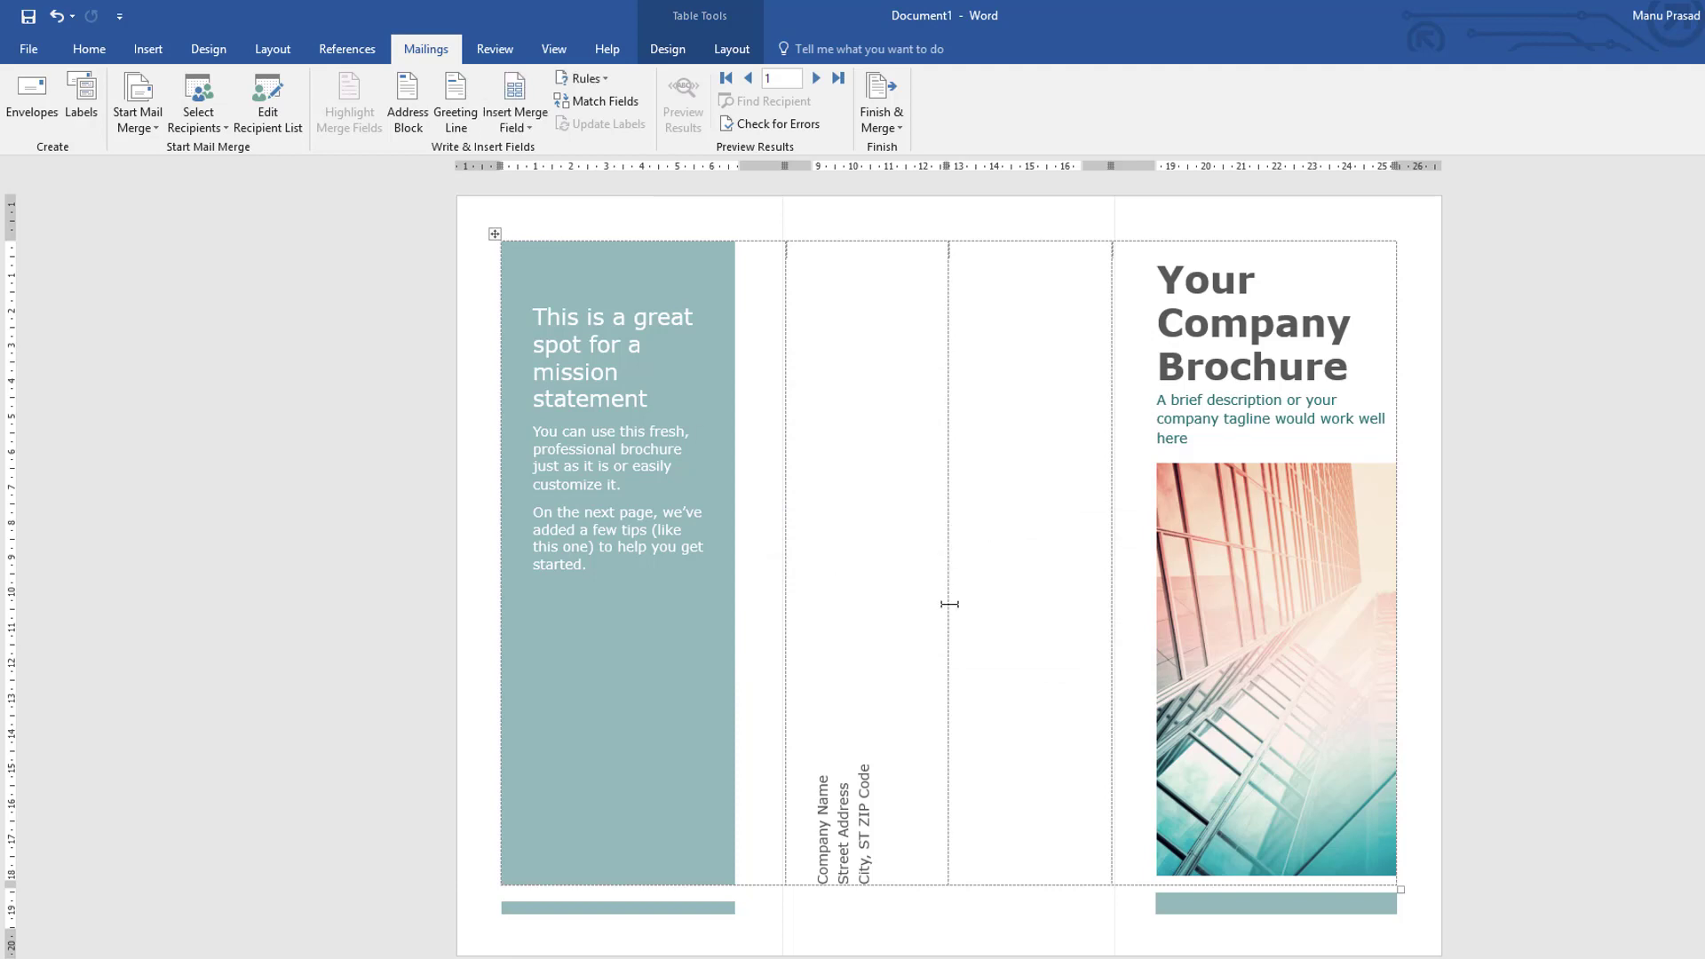
left_click(407, 113)
left_click(455, 111)
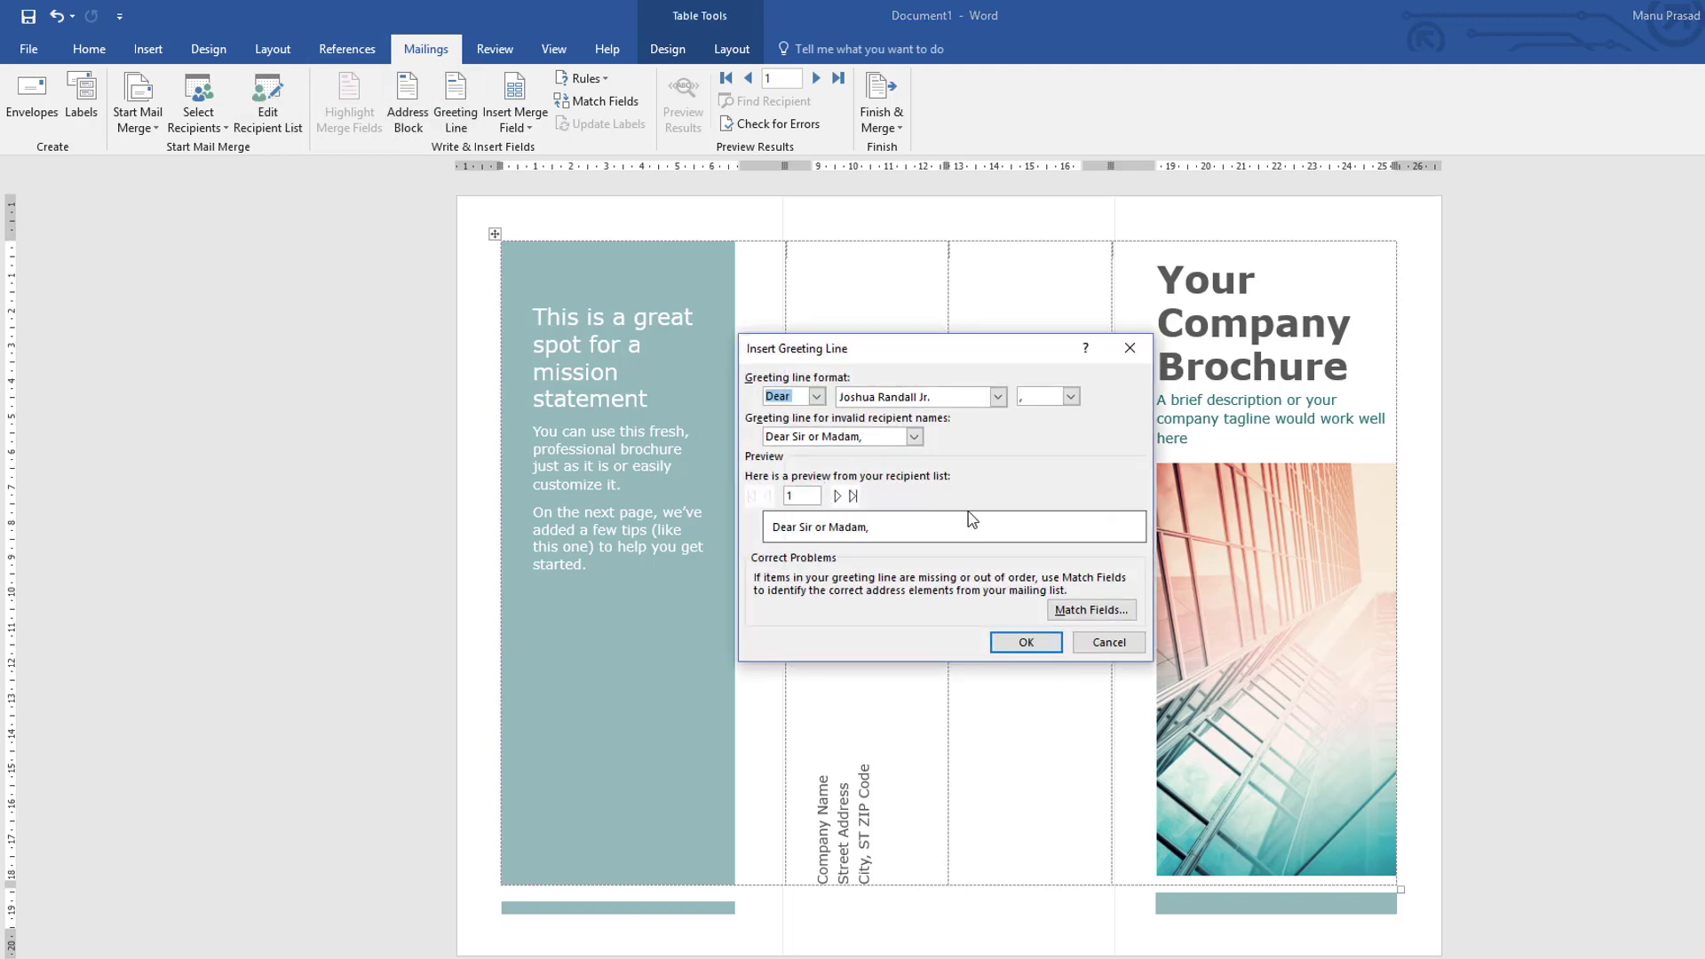
left_click(1023, 639)
key("Return")
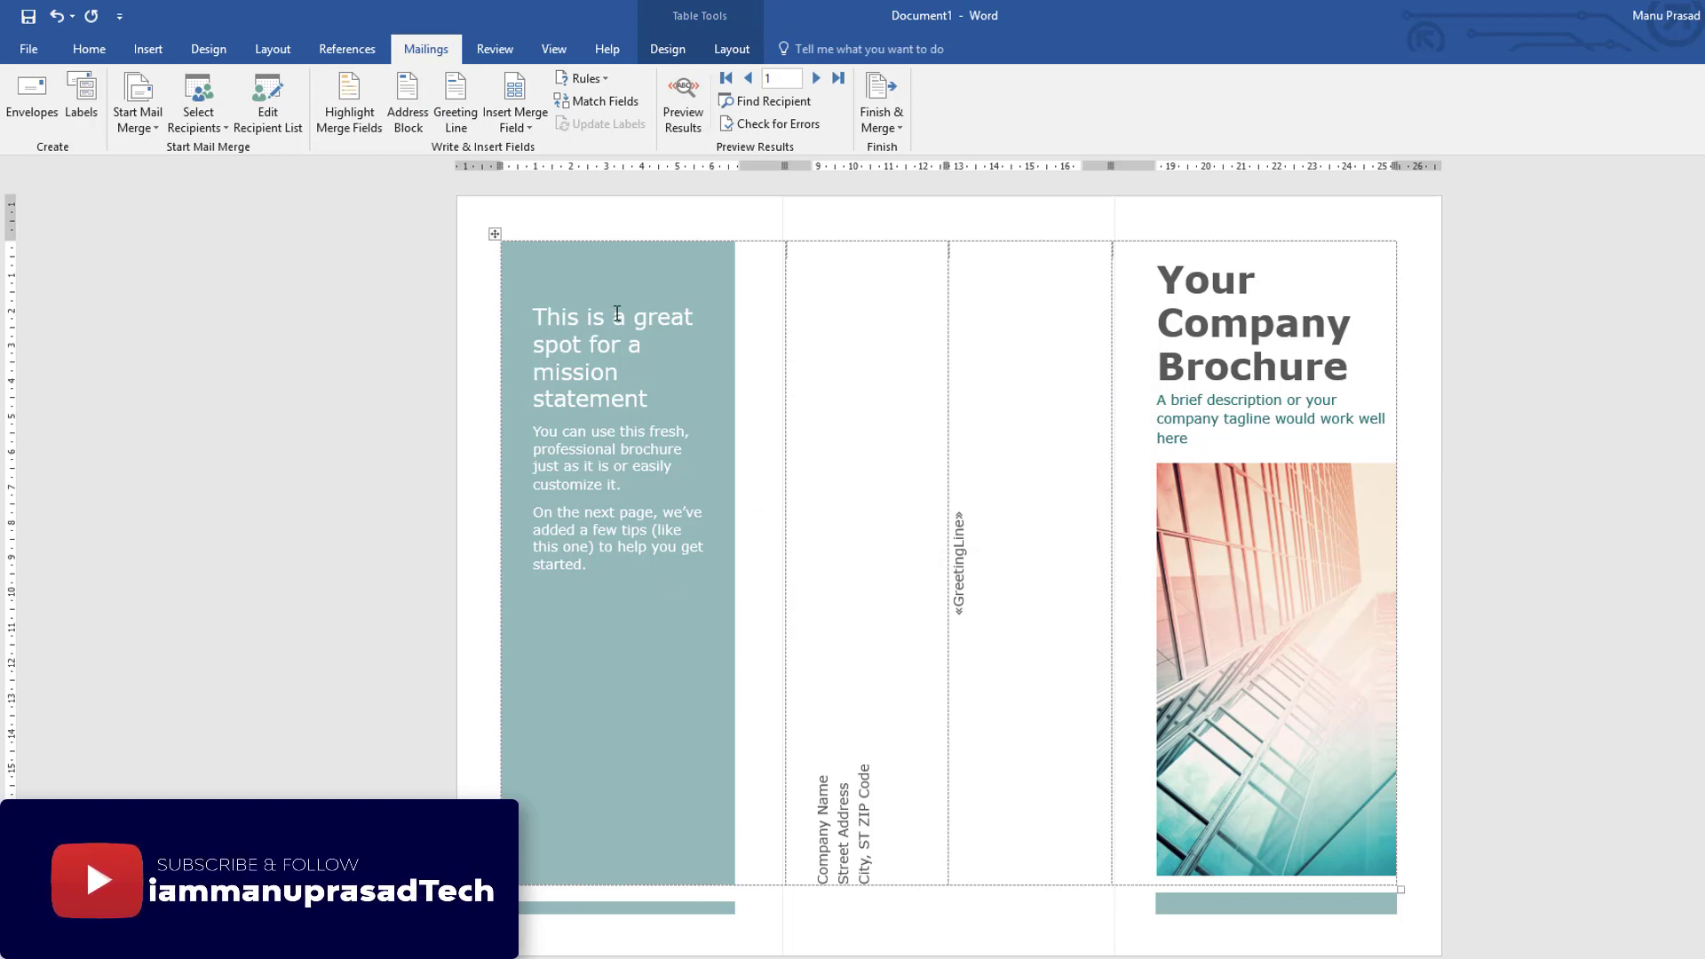
left_click(408, 107)
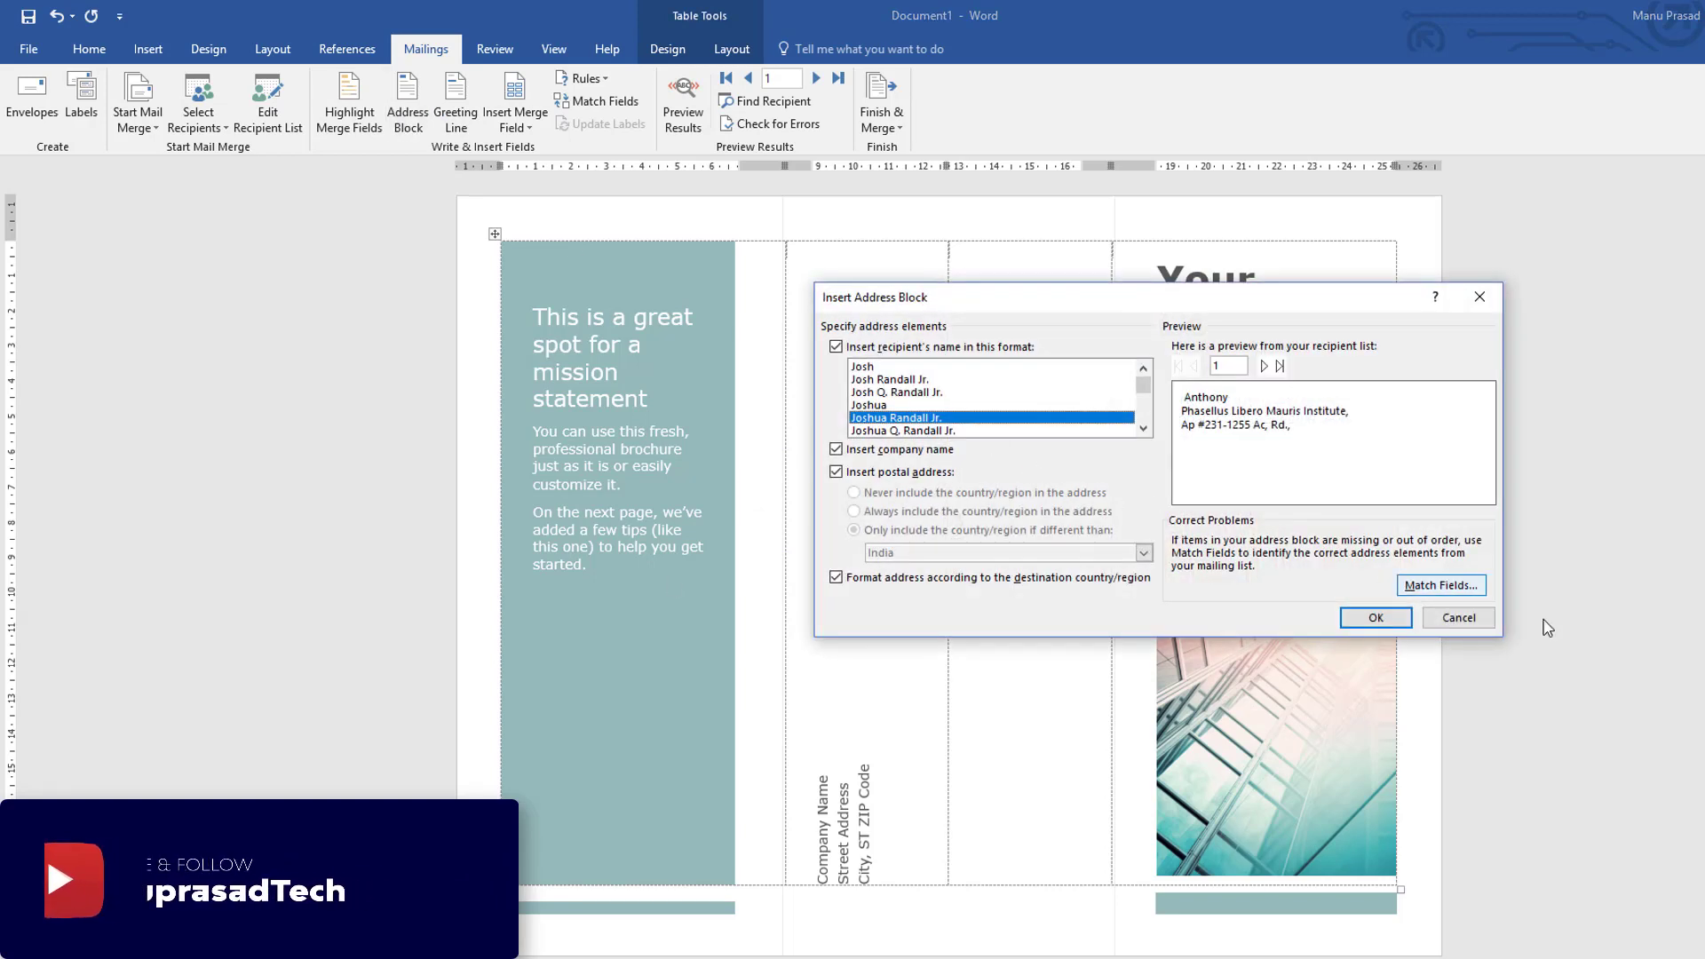
left_click(1376, 618)
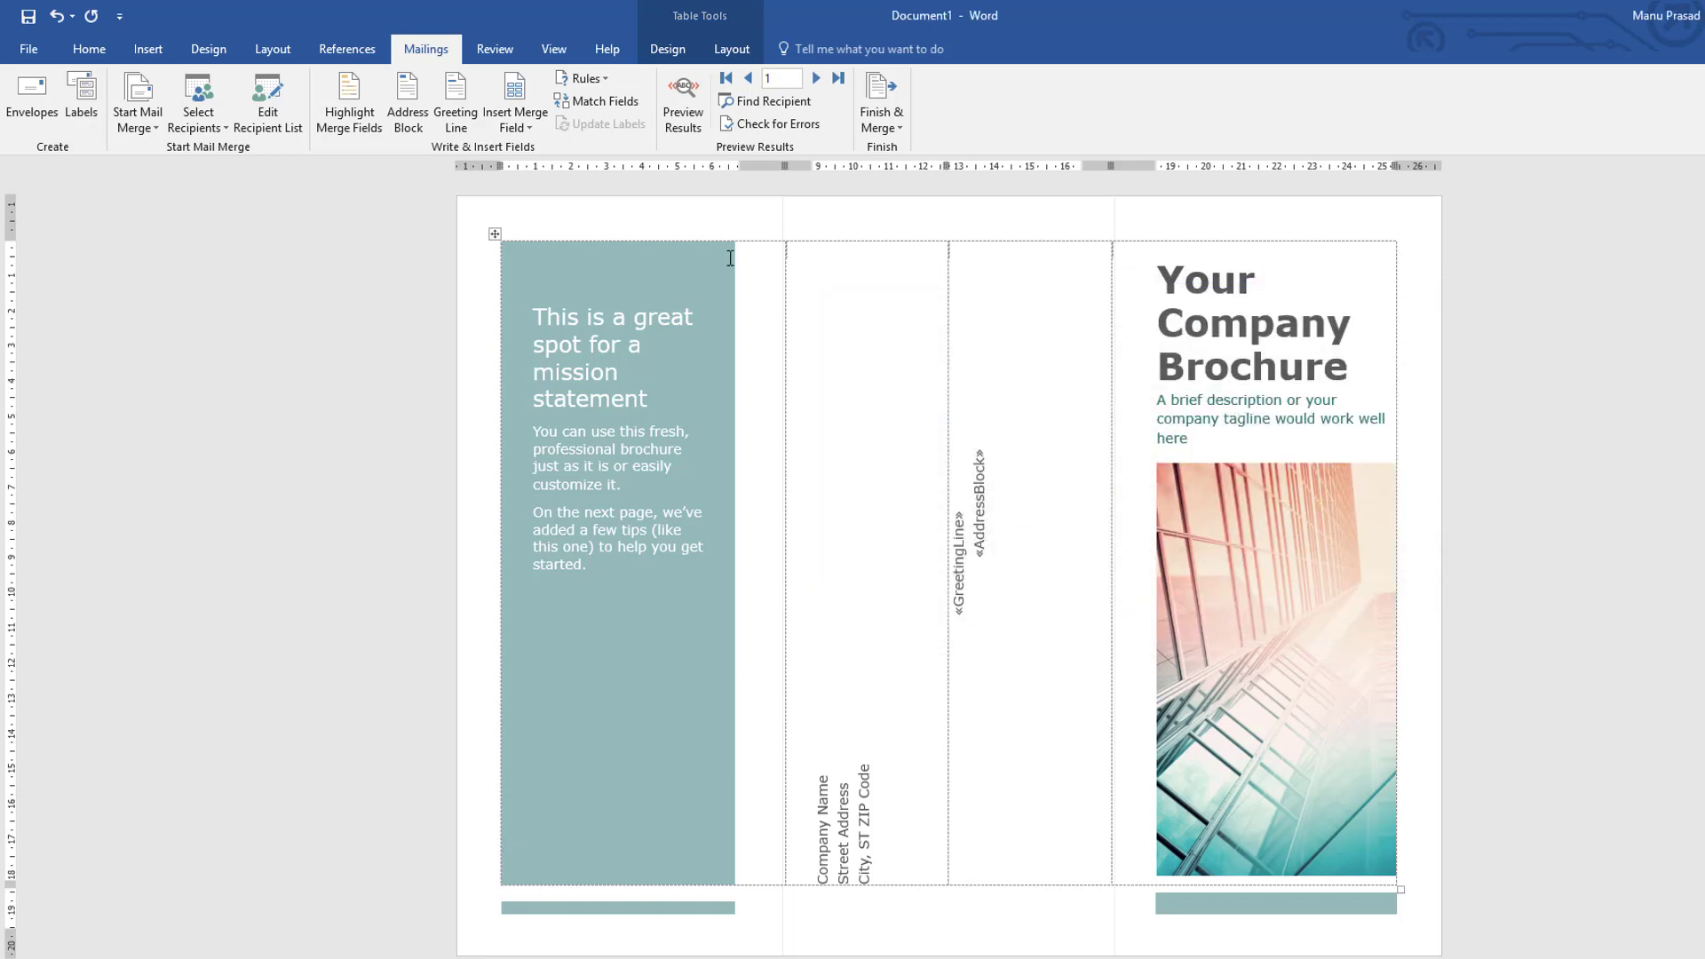
Step: Preview the merge results in the brochure and page forward to recipient 17 to check the greeting and address
left_click(683, 115)
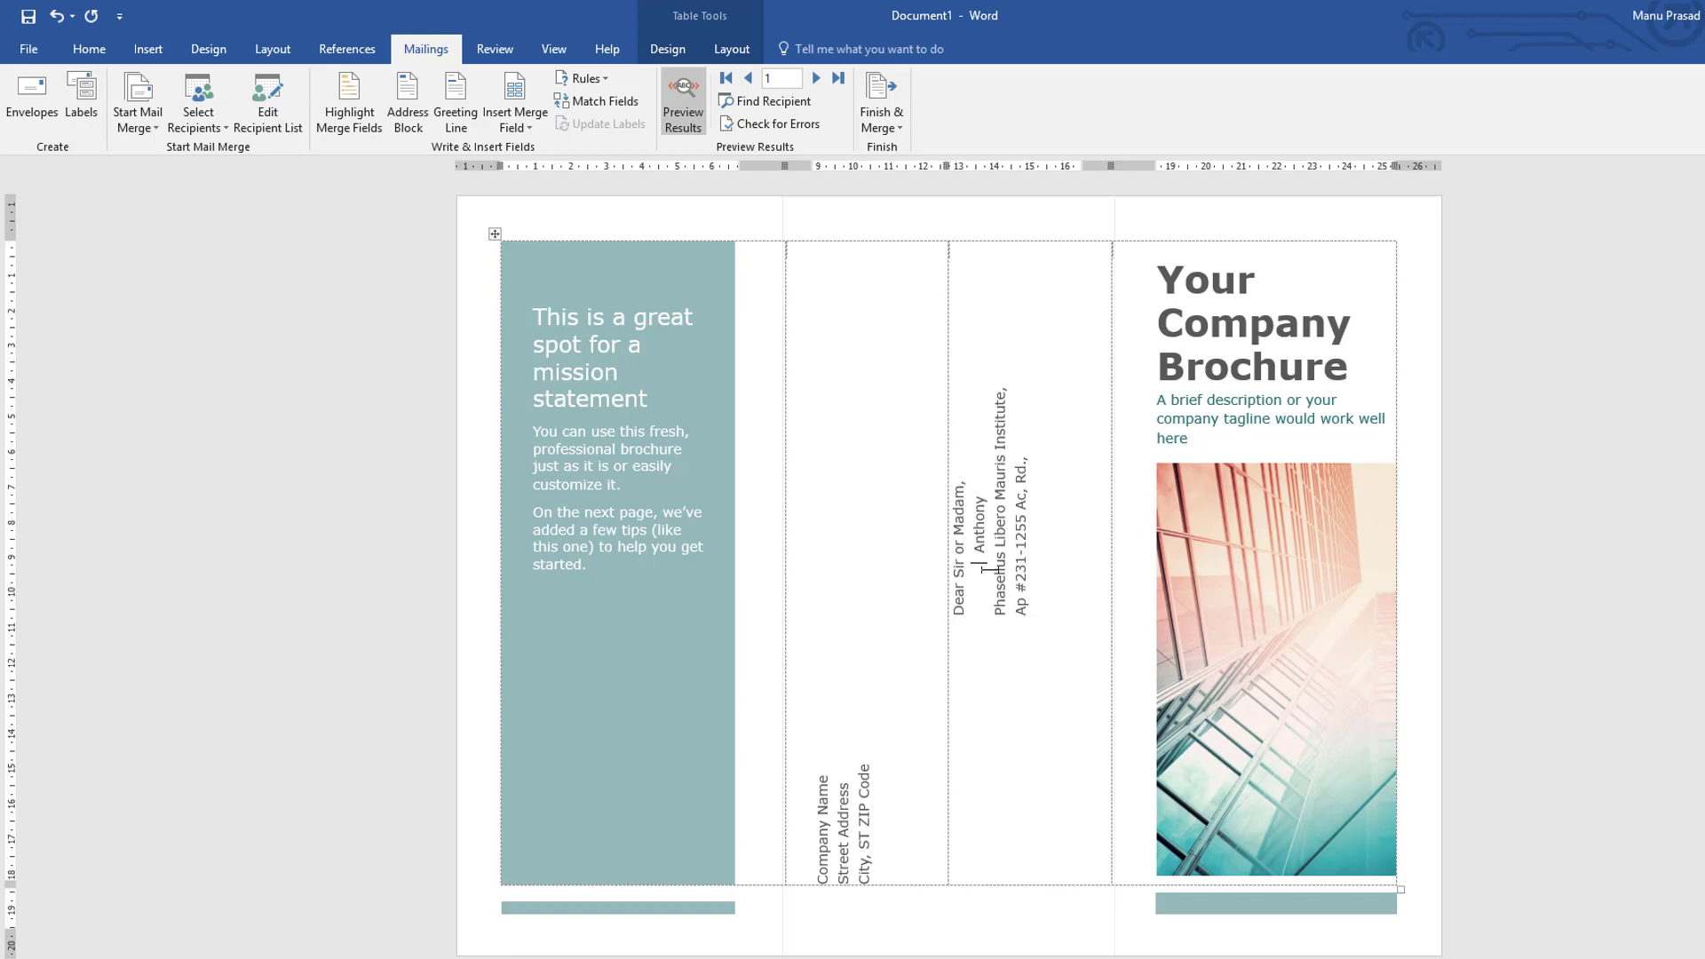
left_click(999, 622)
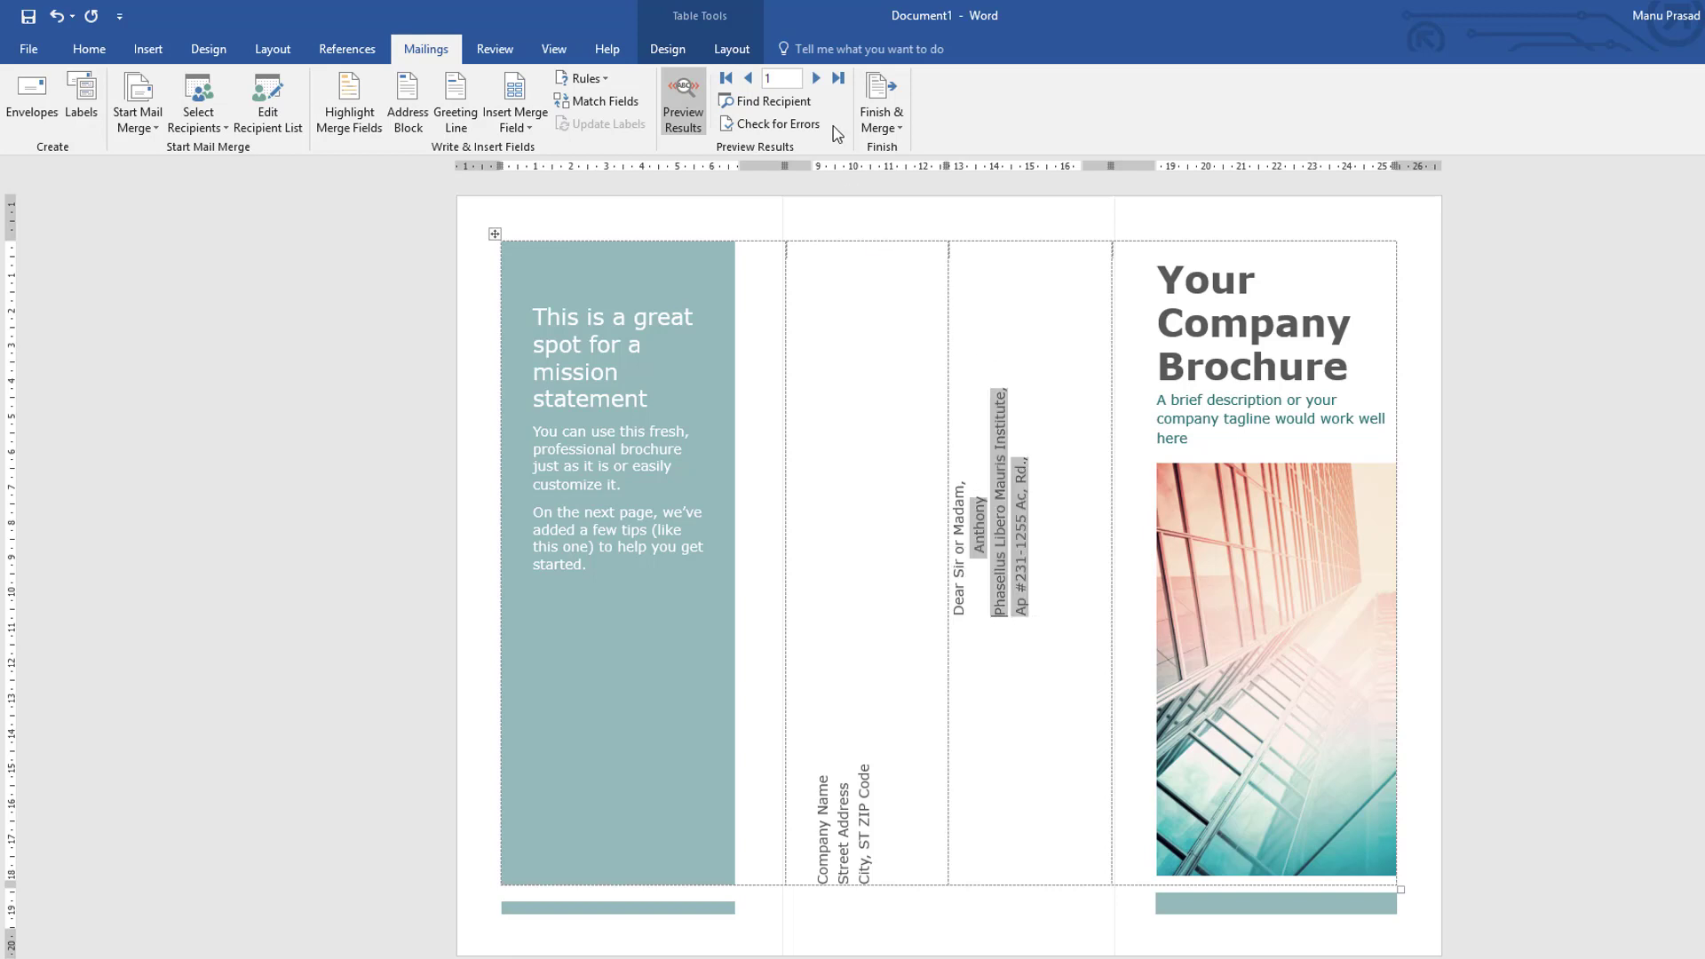
left_click(817, 78)
left_click(816, 78)
left_click(816, 78)
left_click(816, 78)
double_click(817, 78)
left_click(816, 78)
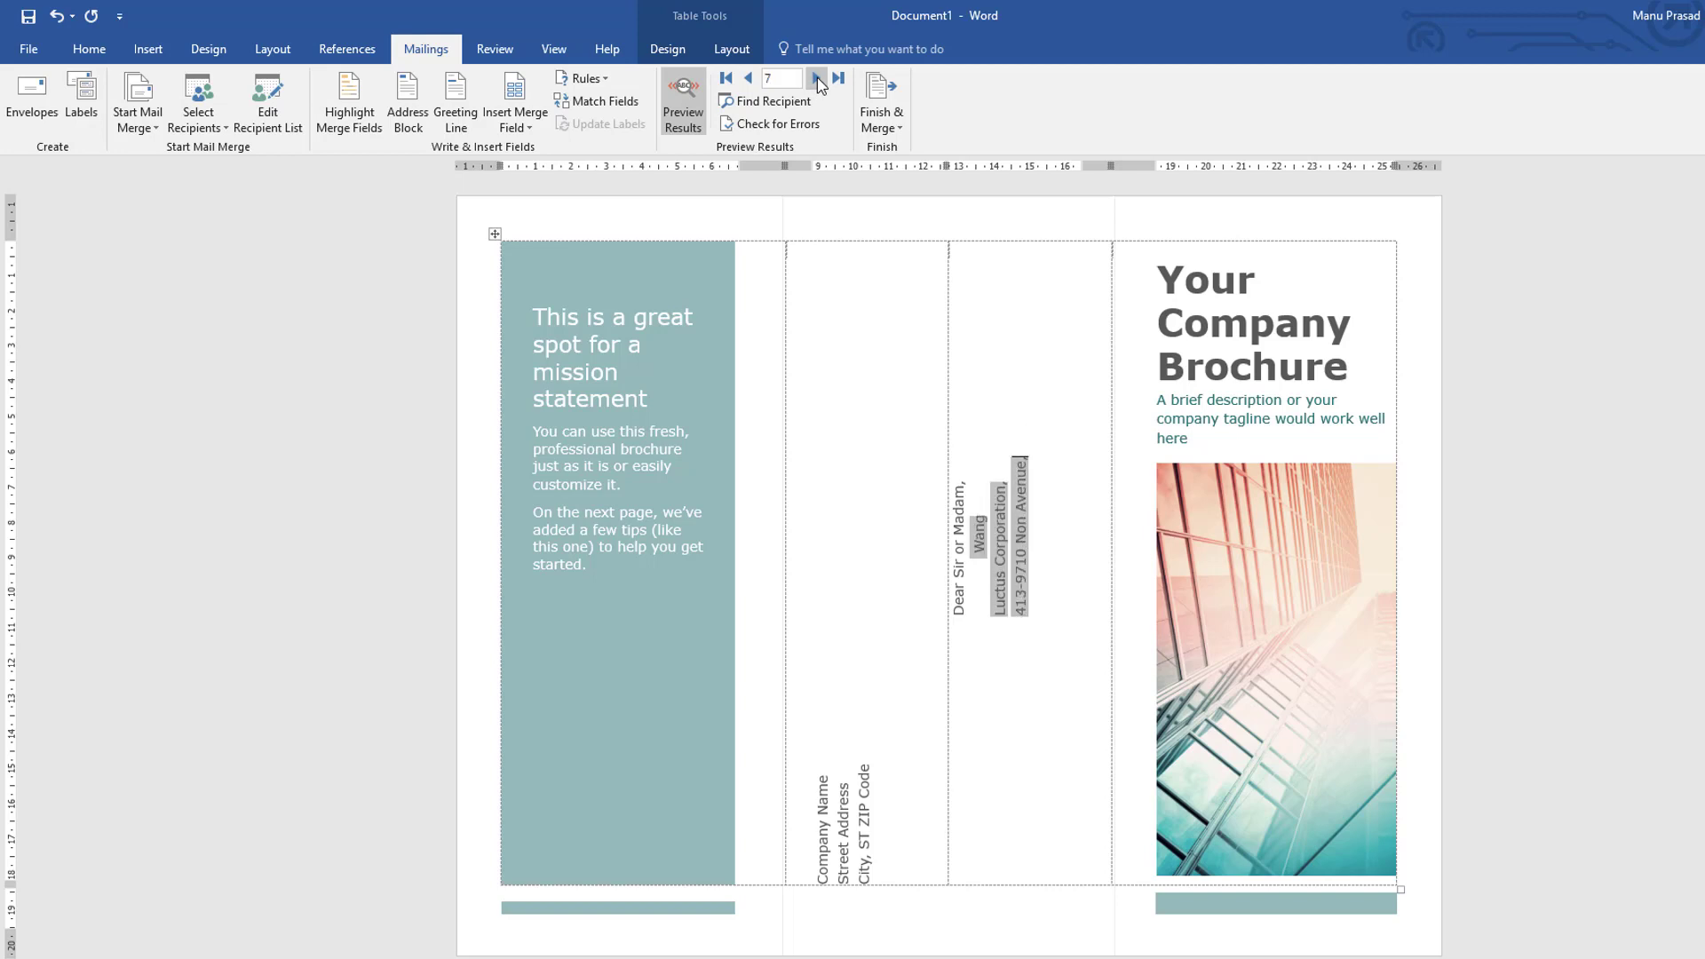
double_click(816, 78)
double_click(816, 79)
double_click(816, 78)
left_click(817, 78)
left_click(816, 78)
left_click(816, 79)
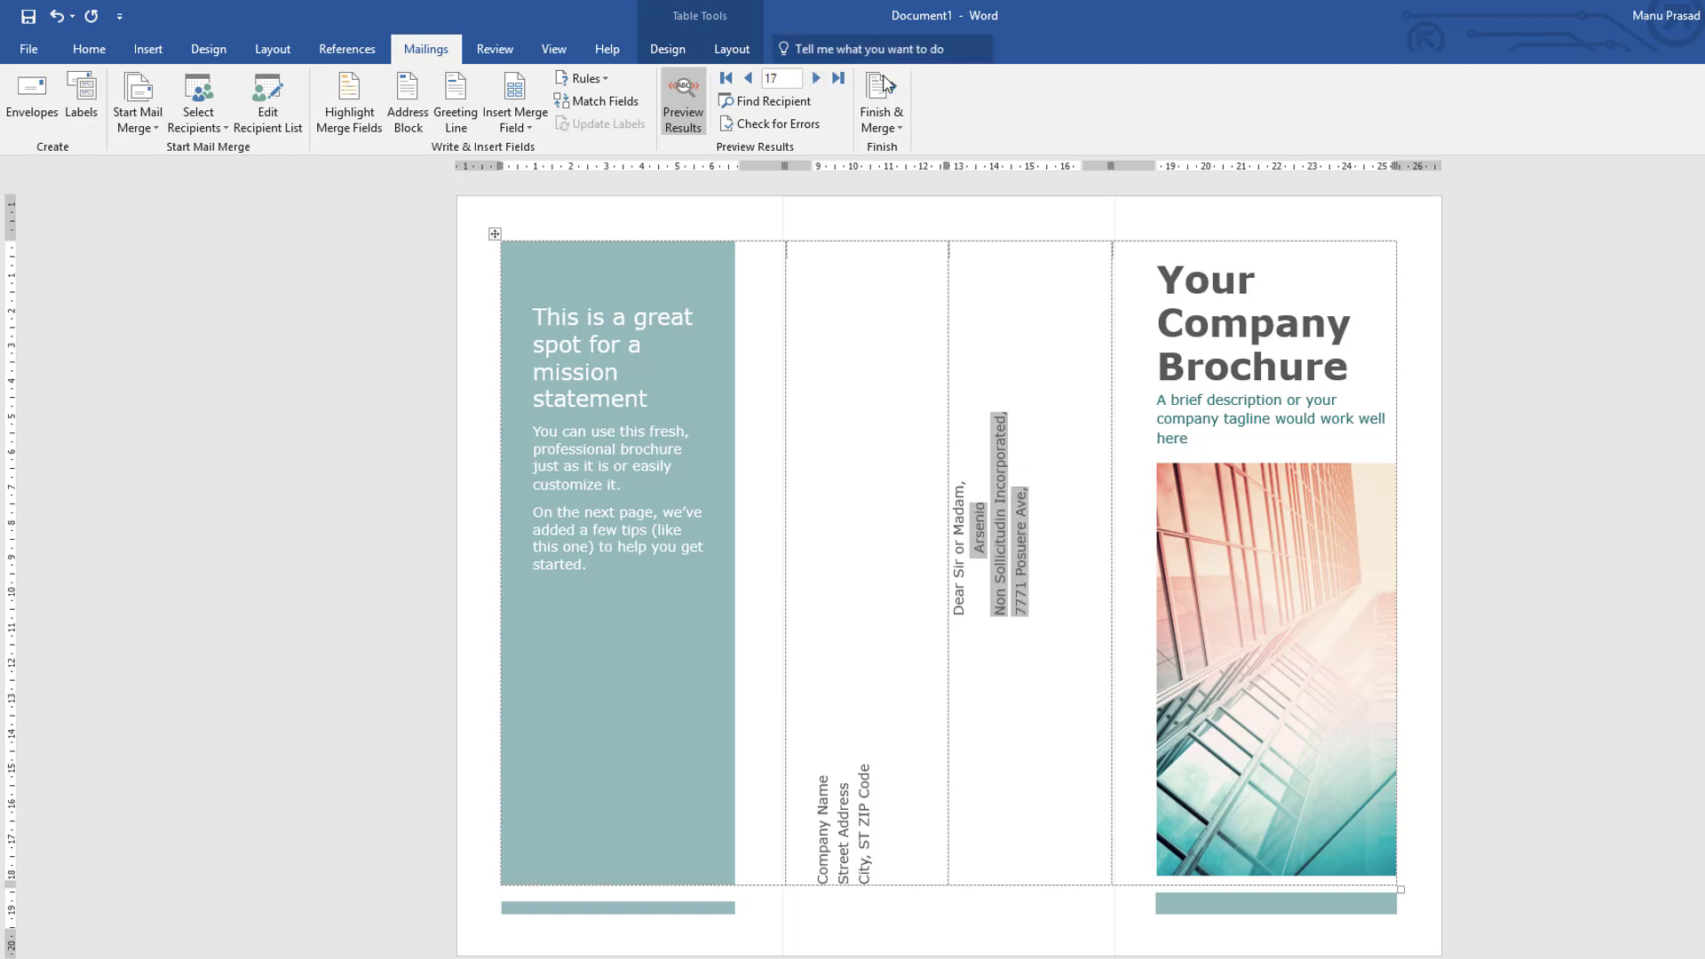
Step: Open the print options for all merged brochure records and leave them without printing
left_click(881, 107)
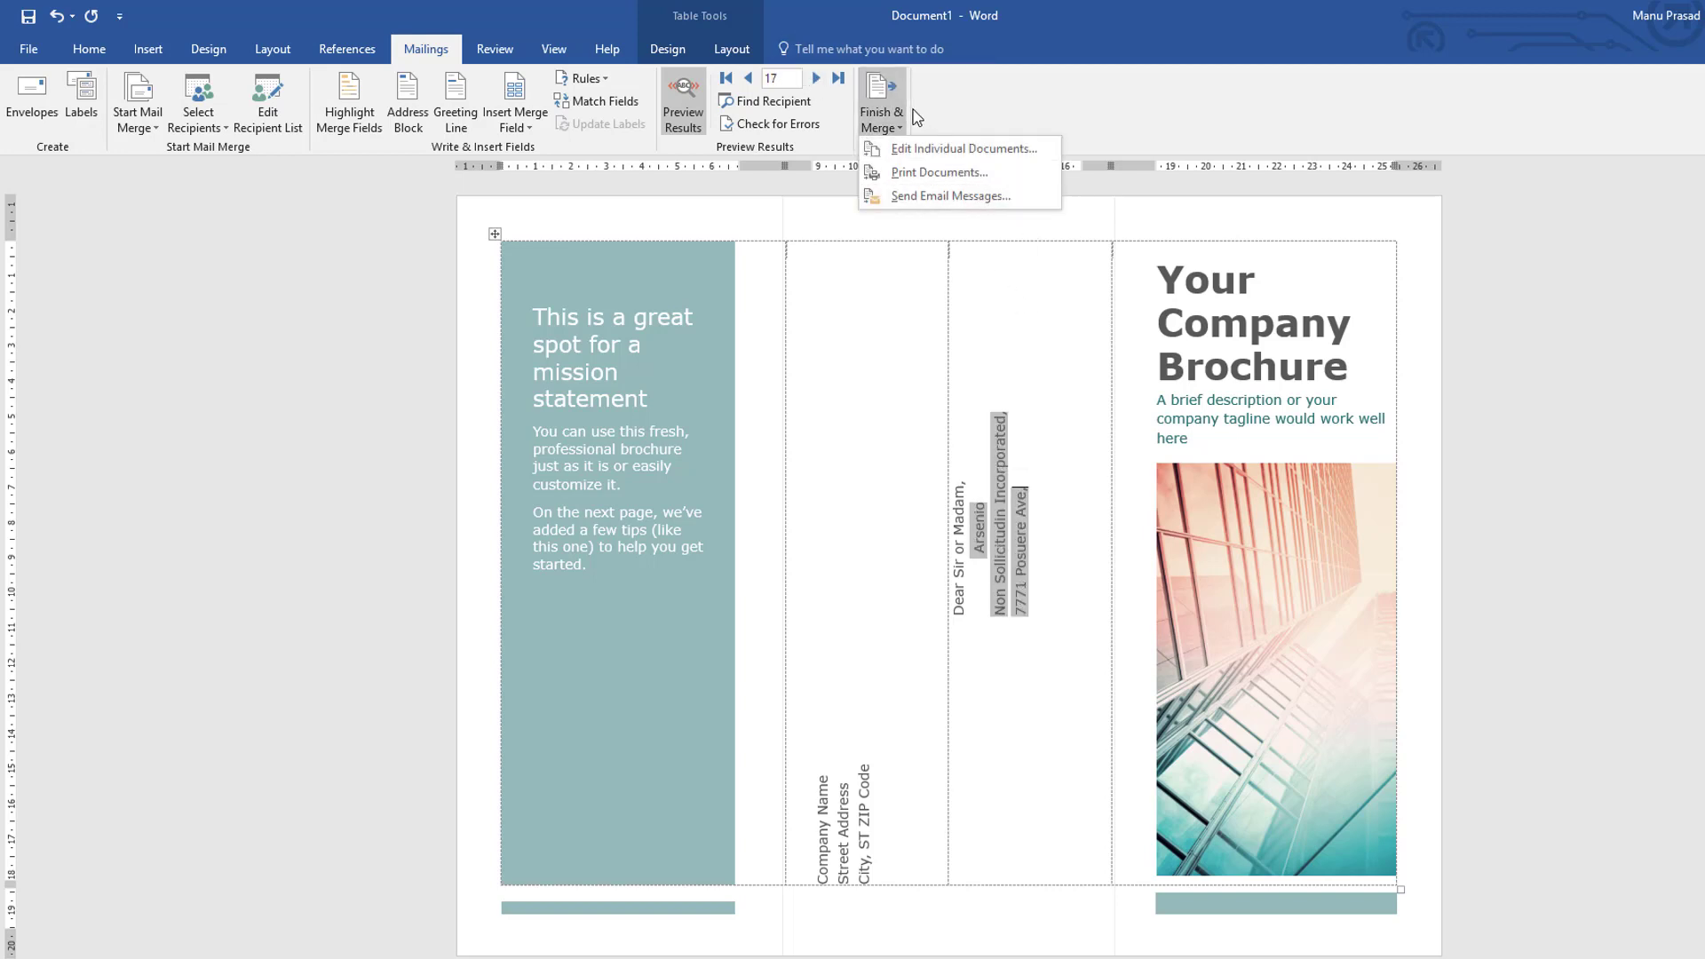
left_click(924, 173)
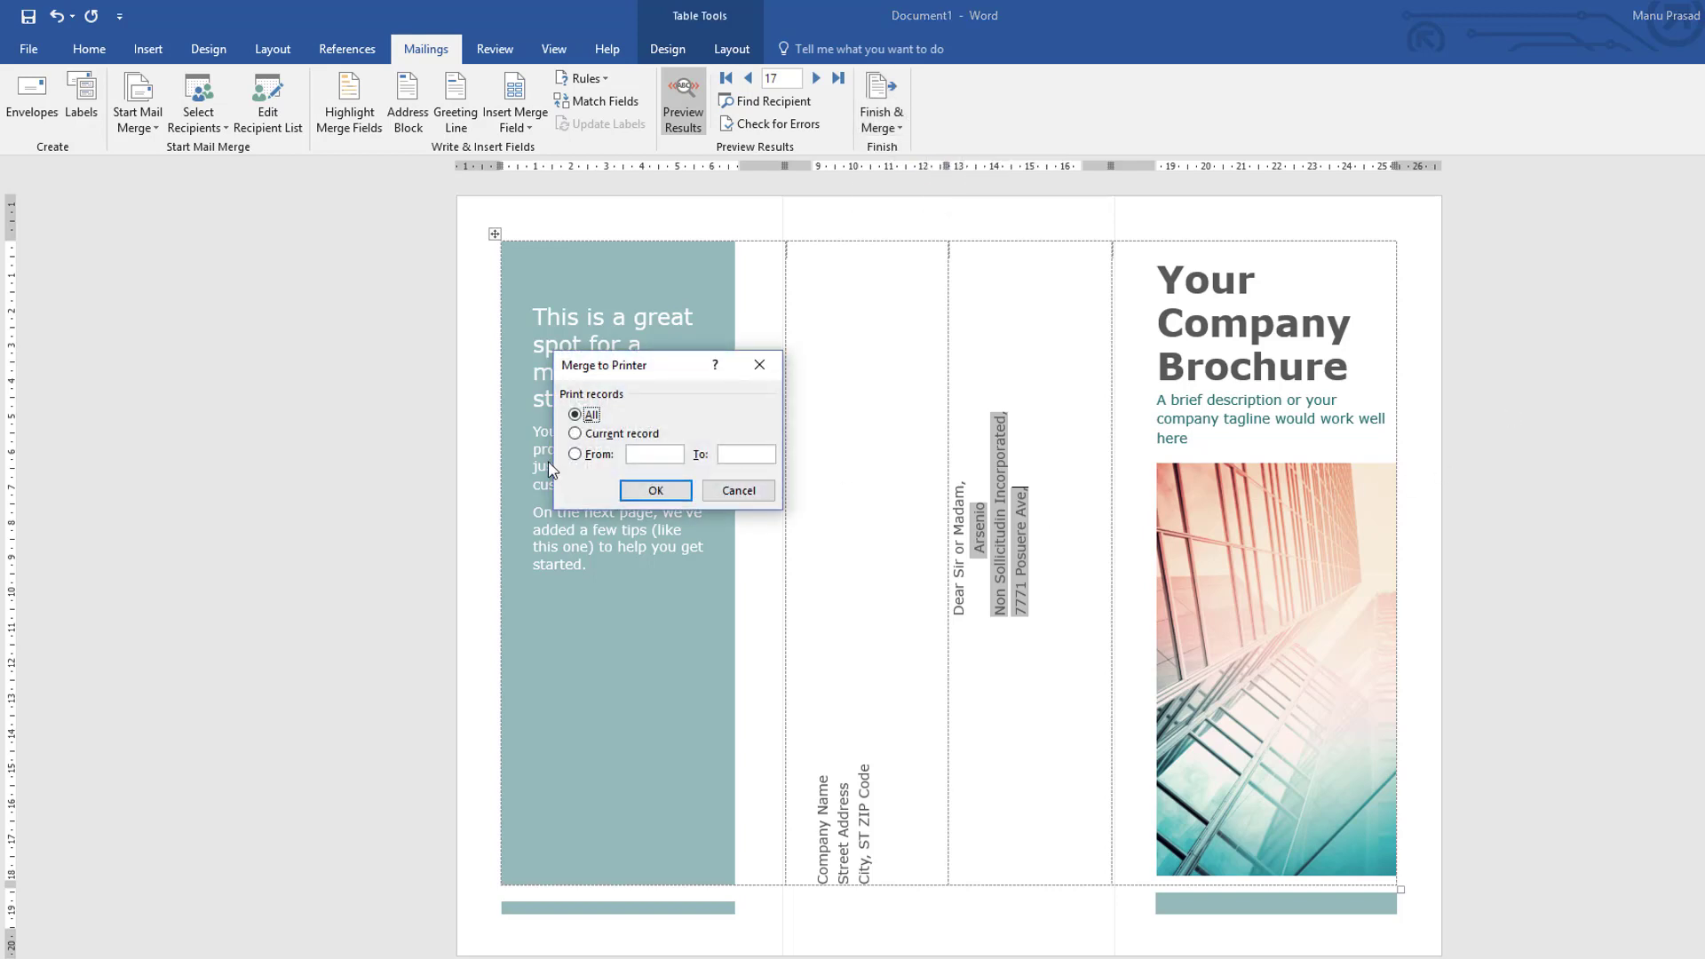
left_click(668, 493)
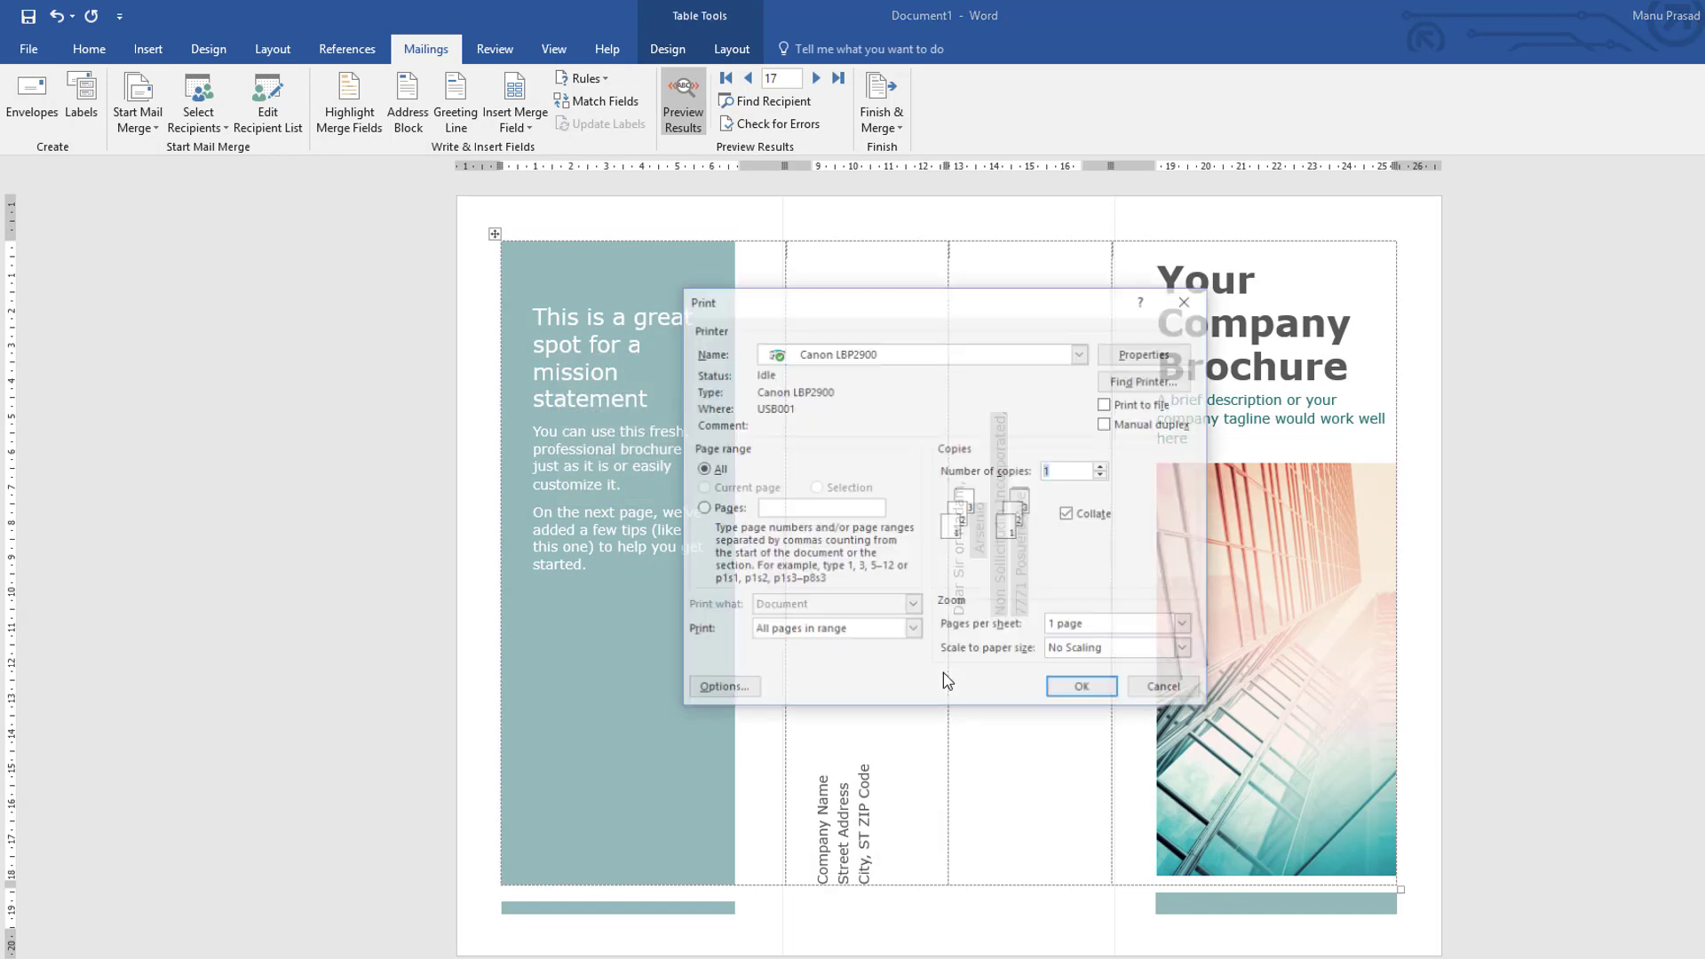
left_click(1185, 690)
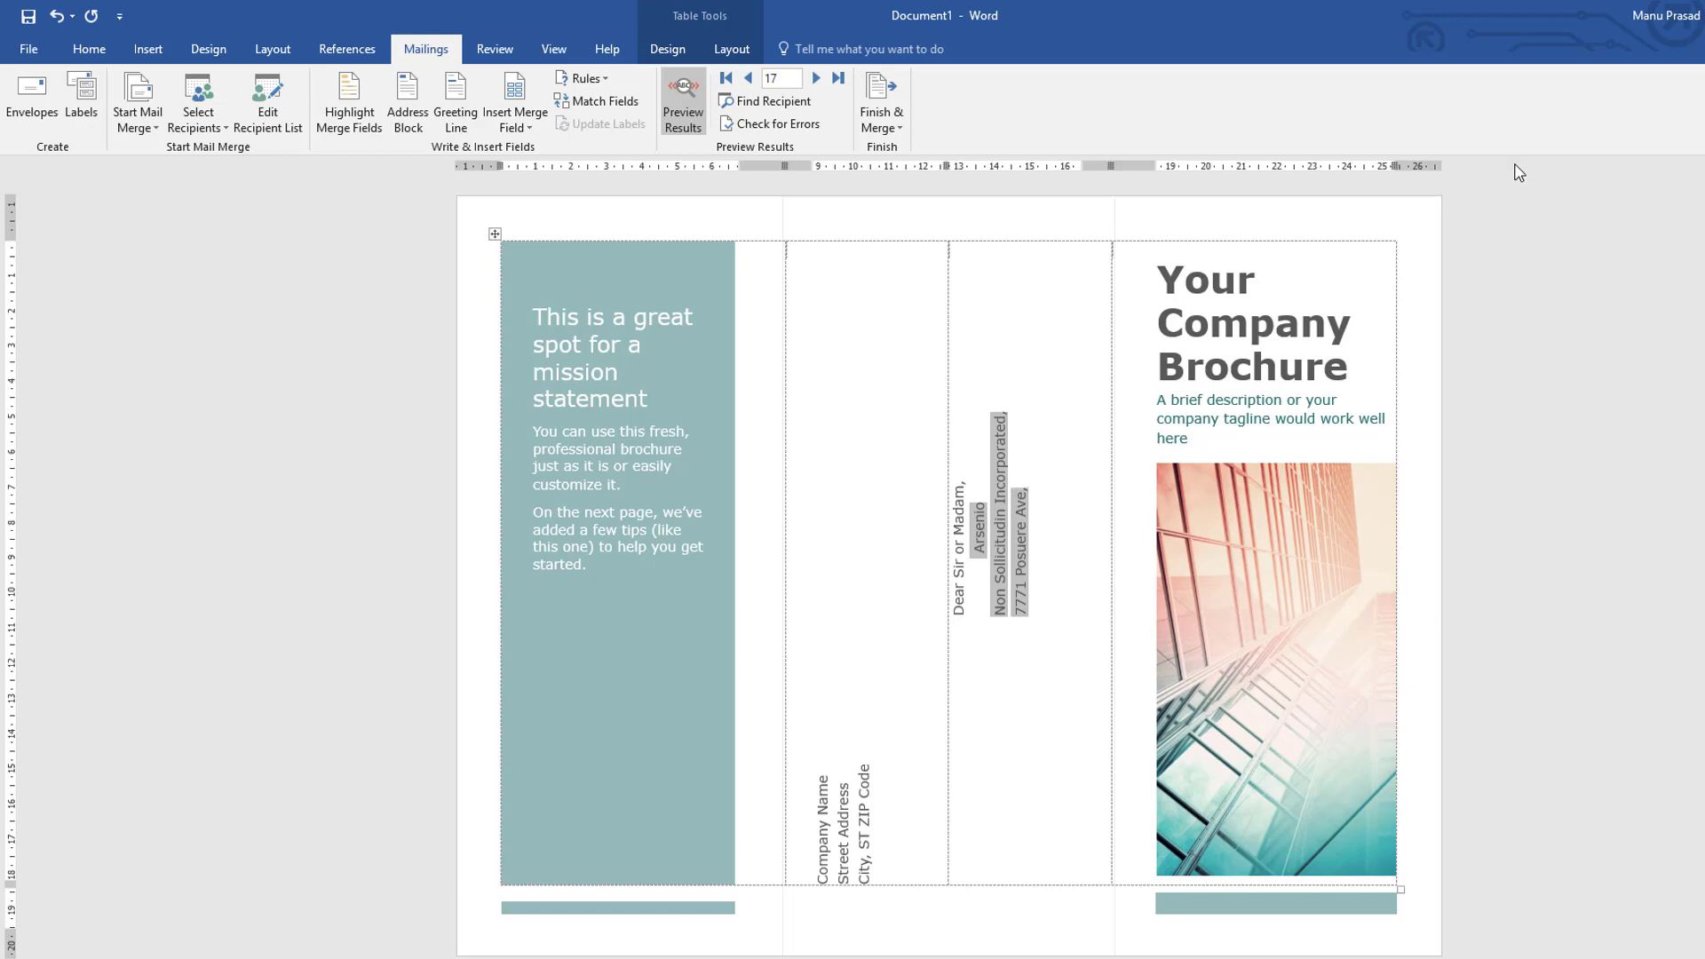
Step: Close the brochure document without saving it
key("alt+F4")
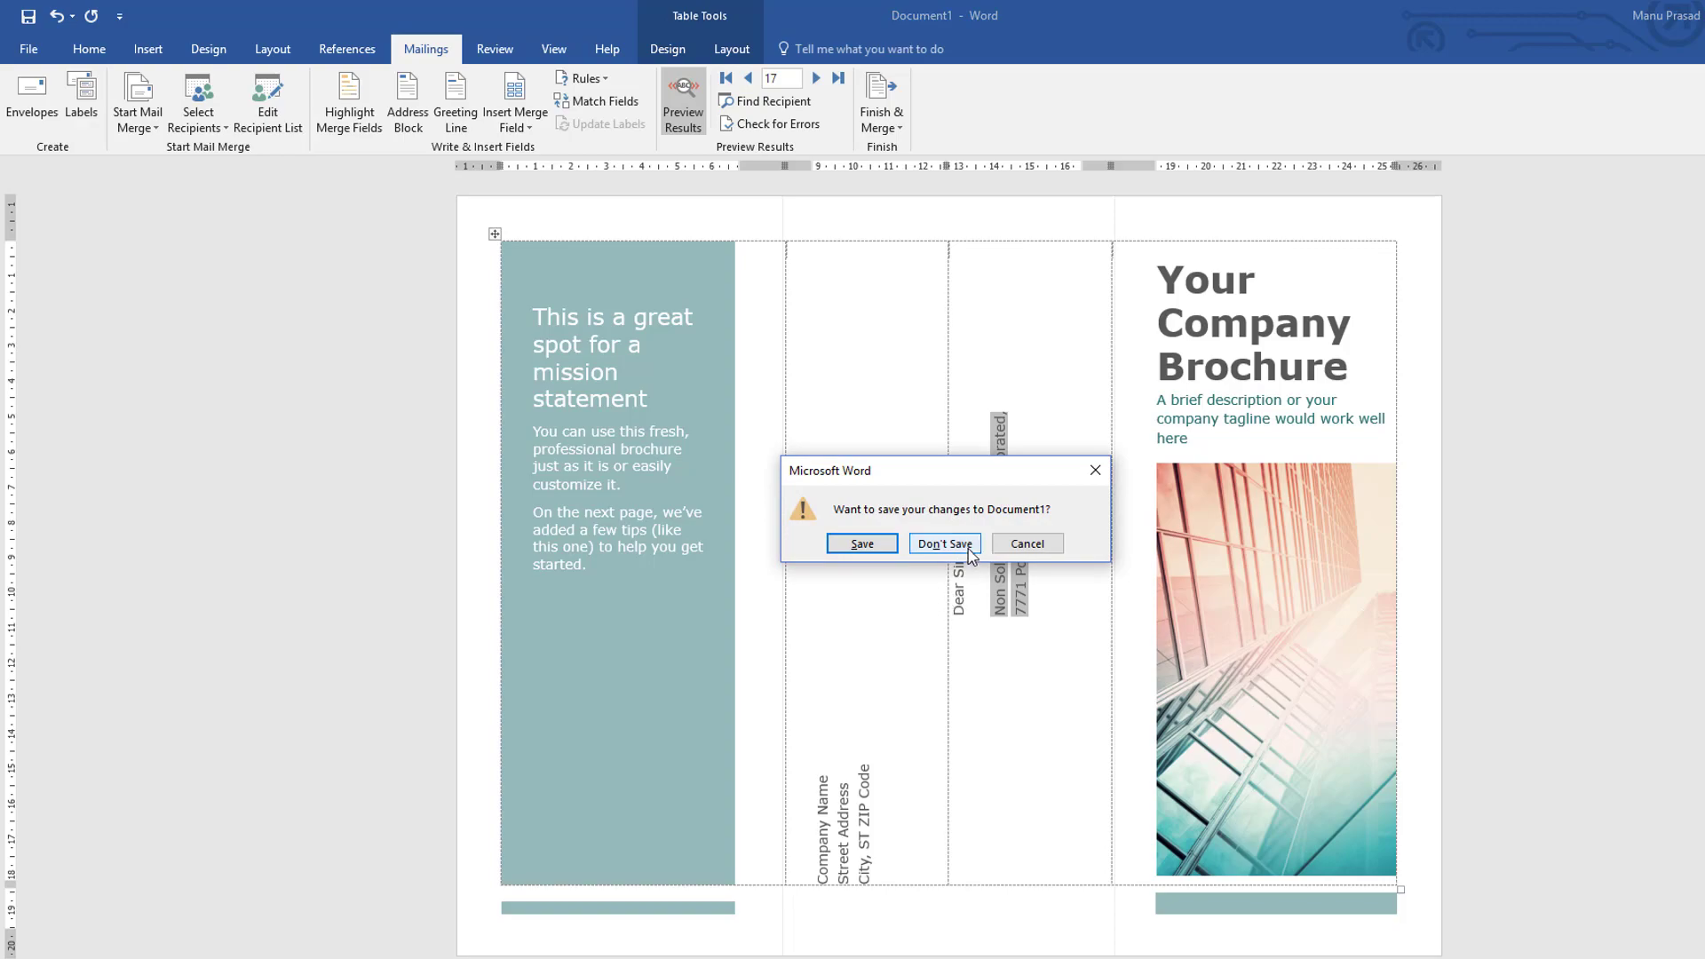
left_click(969, 546)
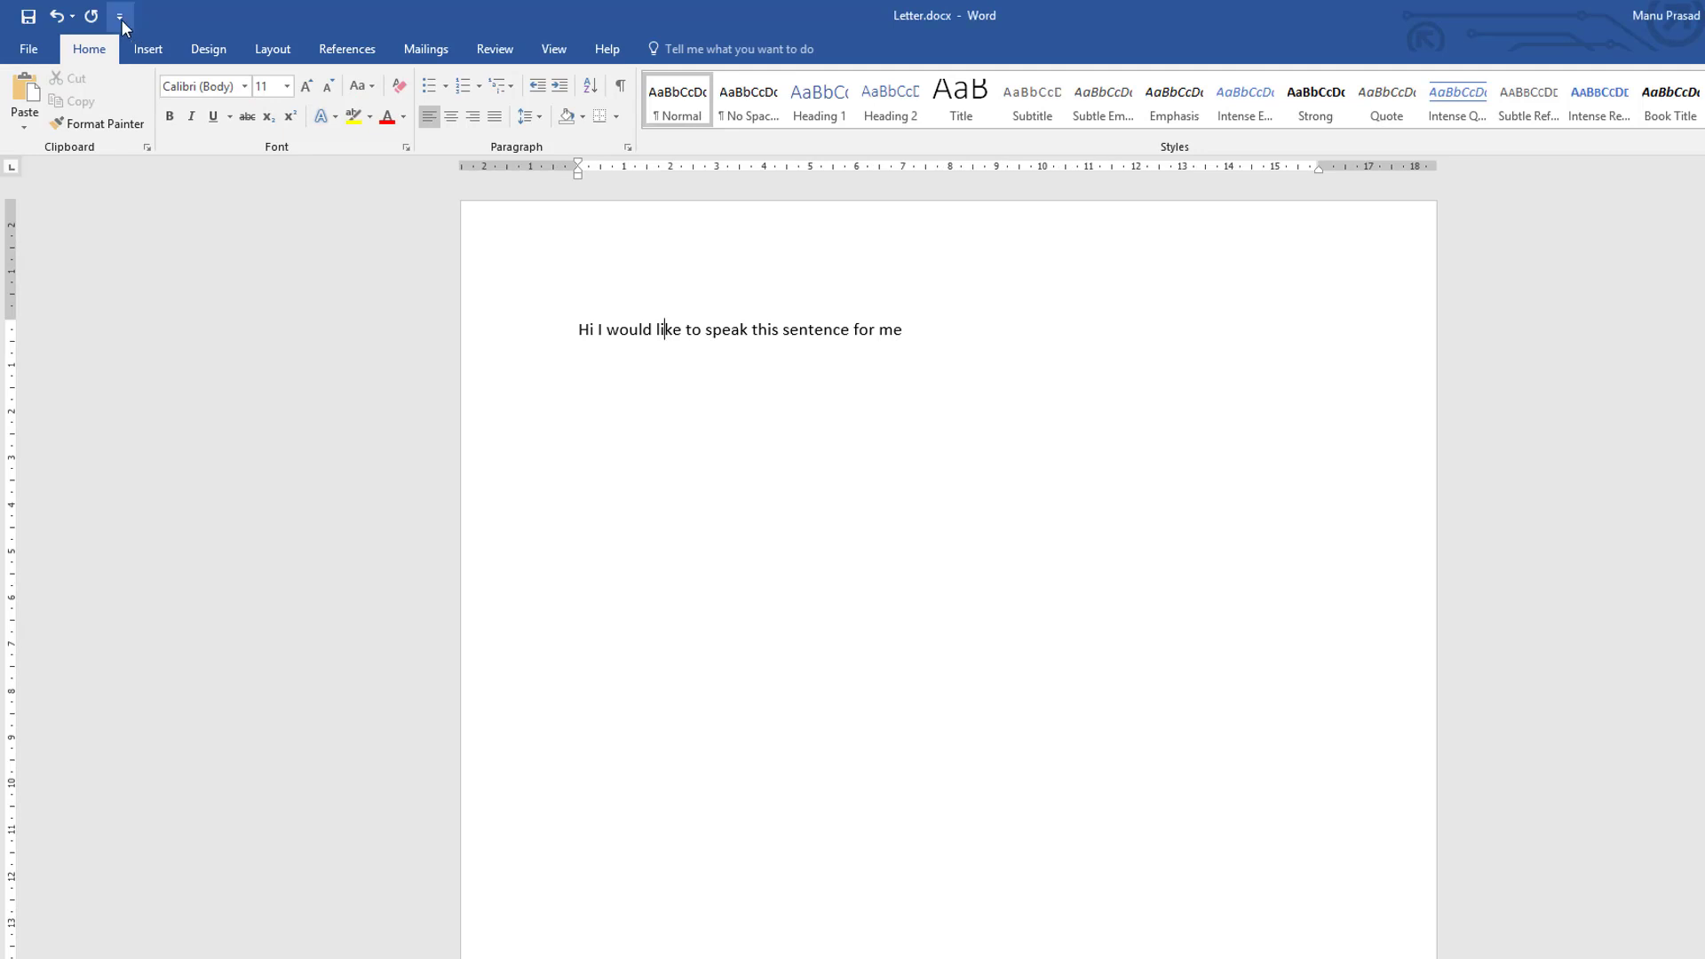
Step: Add the Speak command from All Commands to the Quick Access Toolbar for all documents
left_click(120, 18)
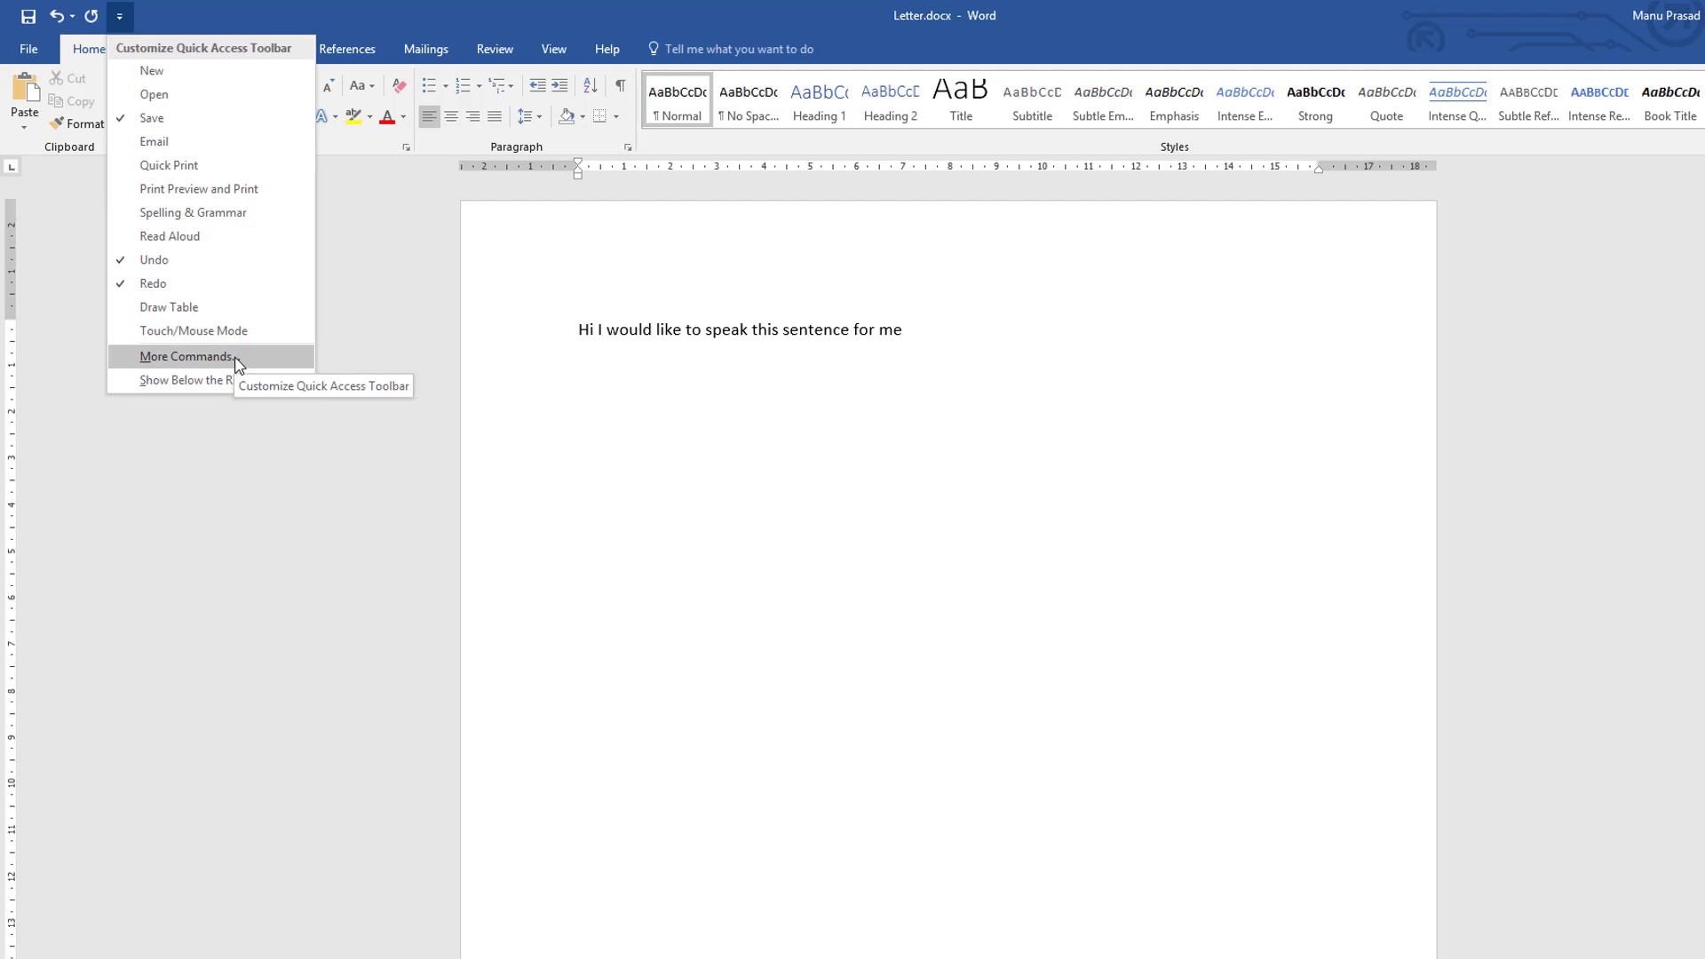
left_click(187, 356)
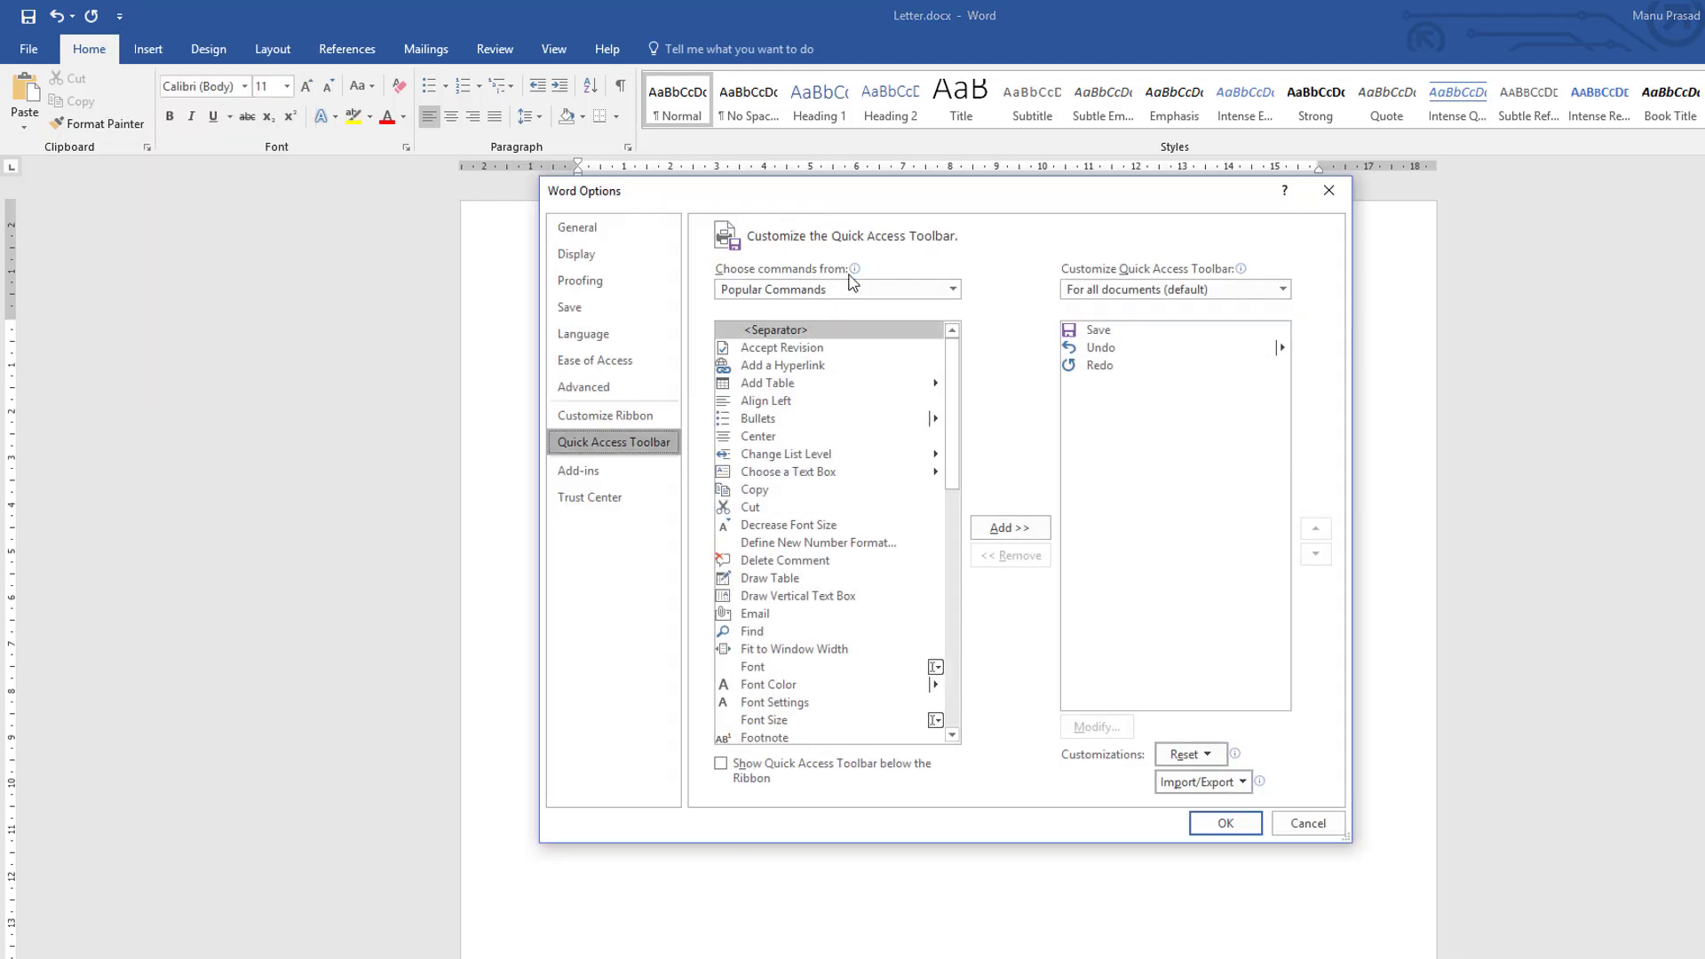
left_click(955, 289)
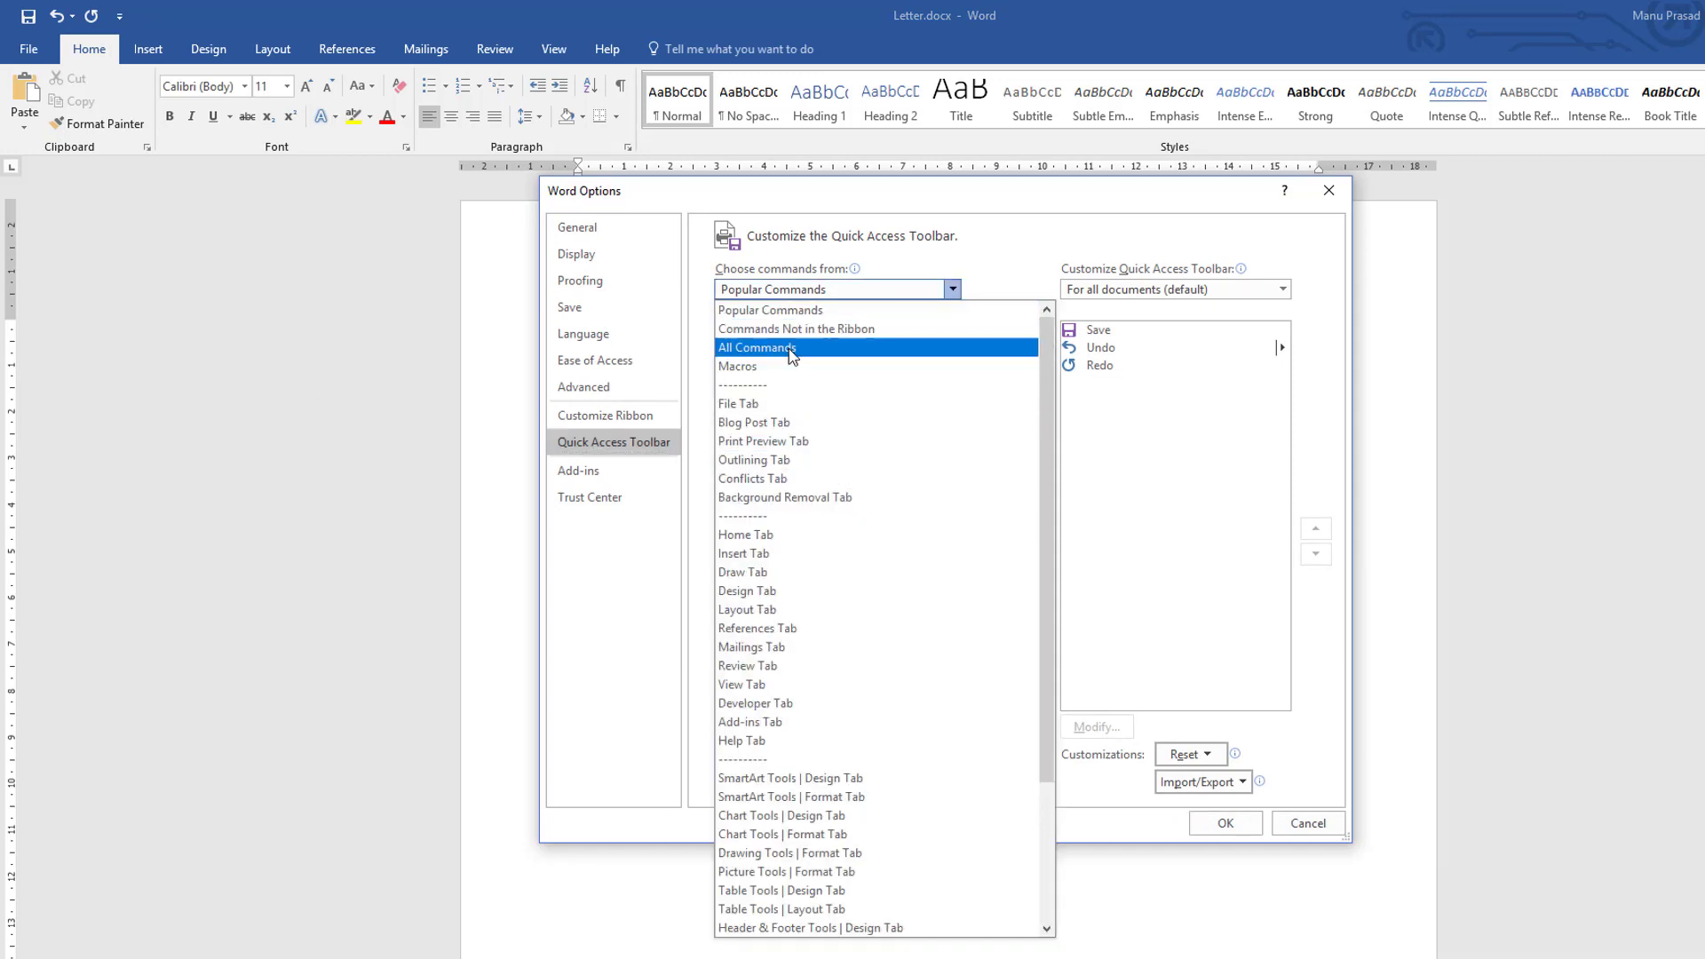
left_click(790, 348)
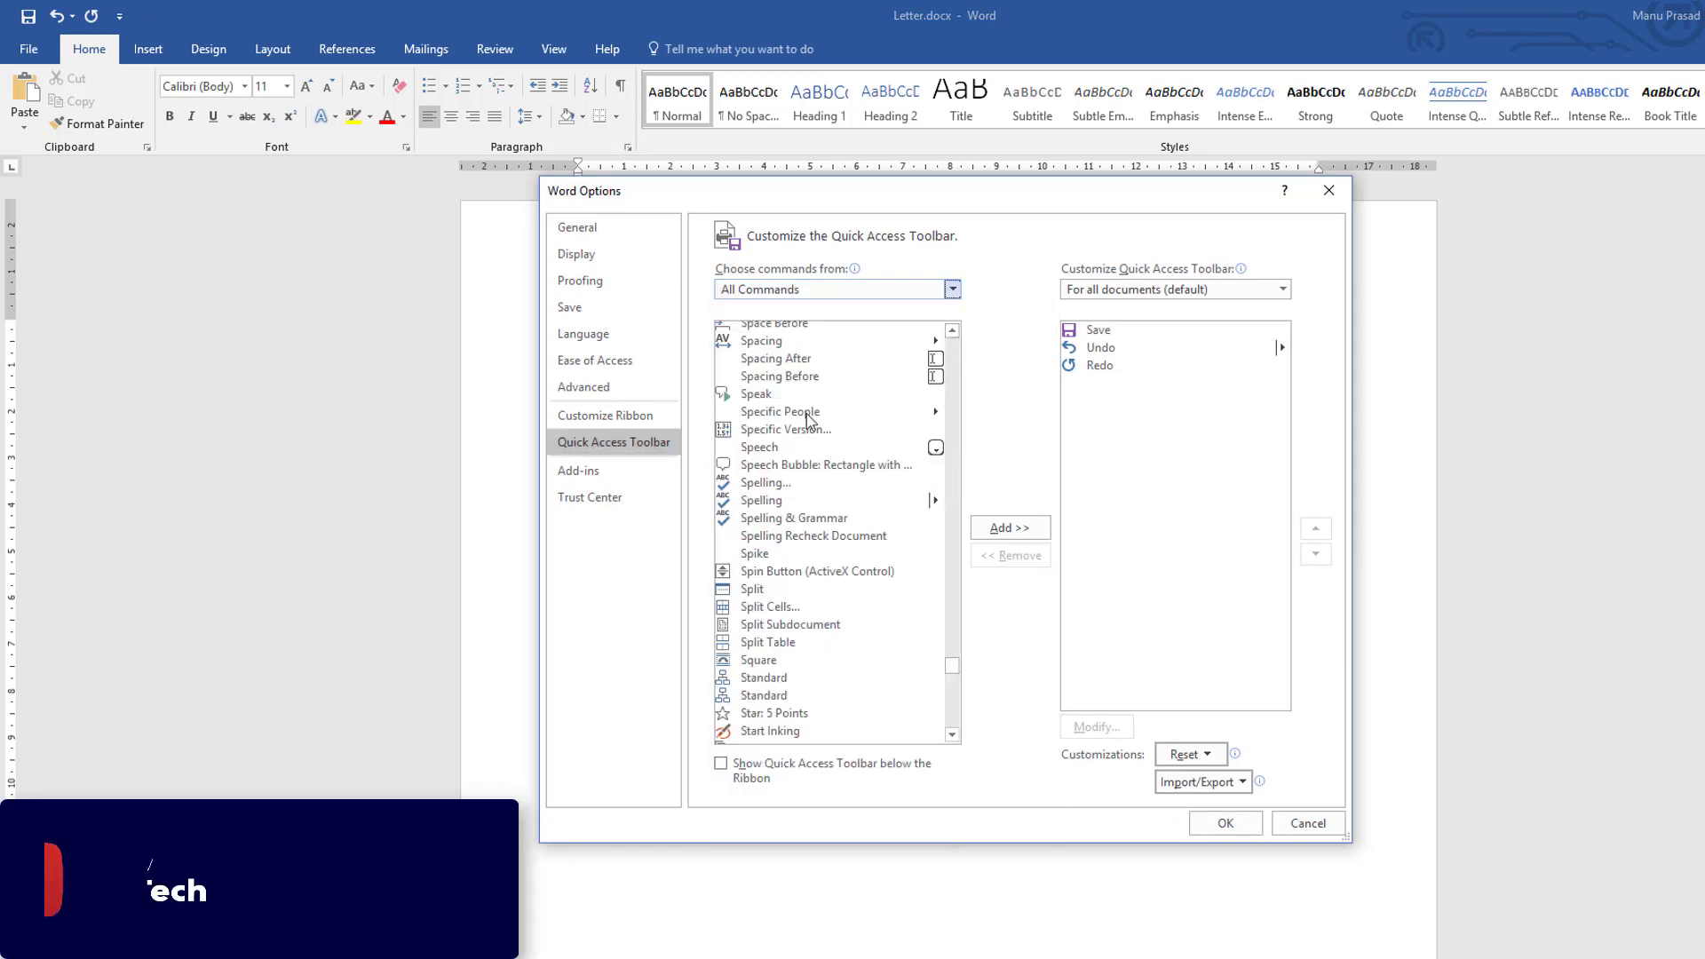
left_click(757, 397)
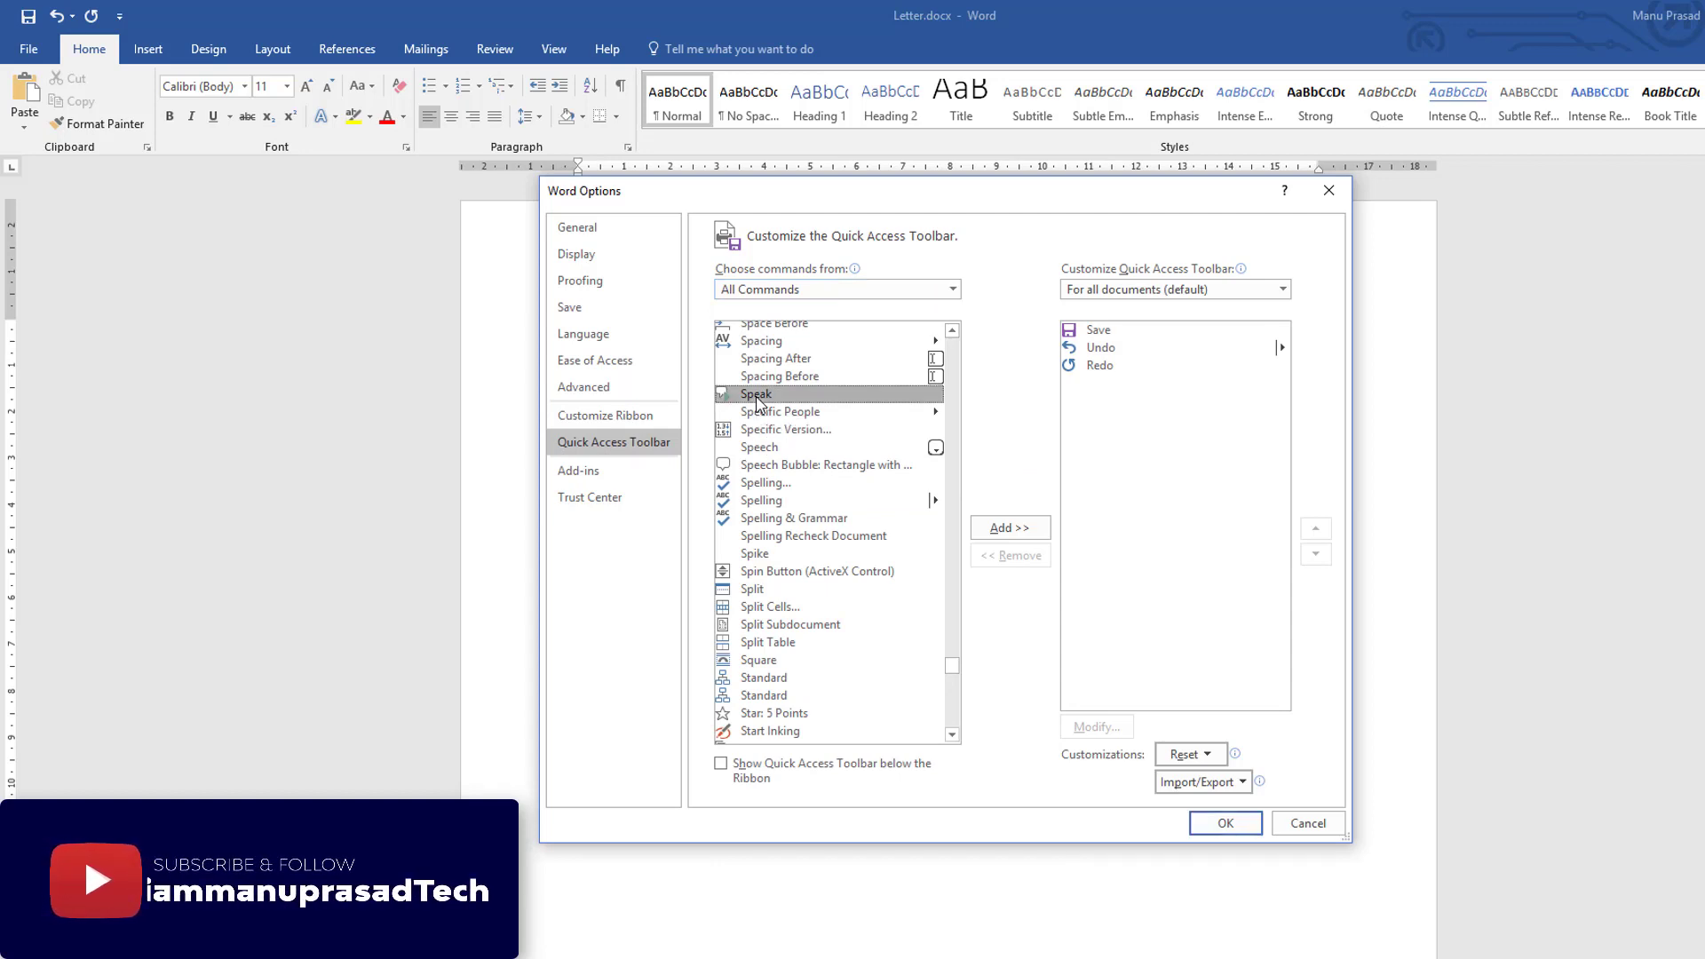
left_click(1009, 530)
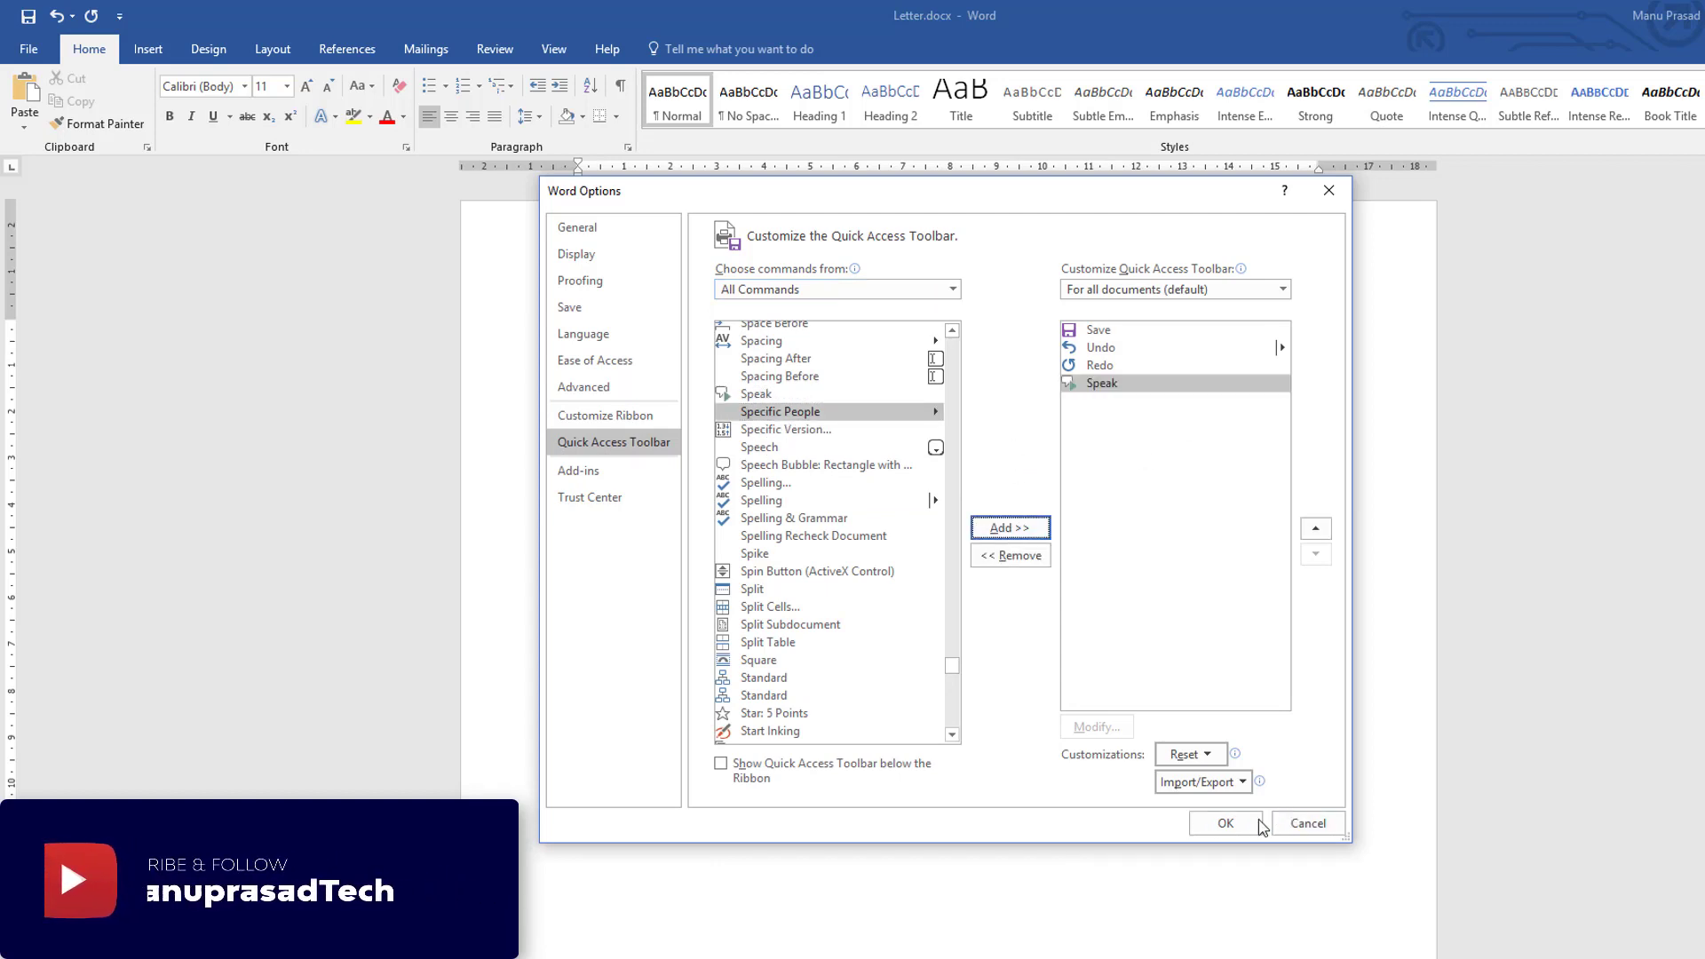
left_click(1226, 823)
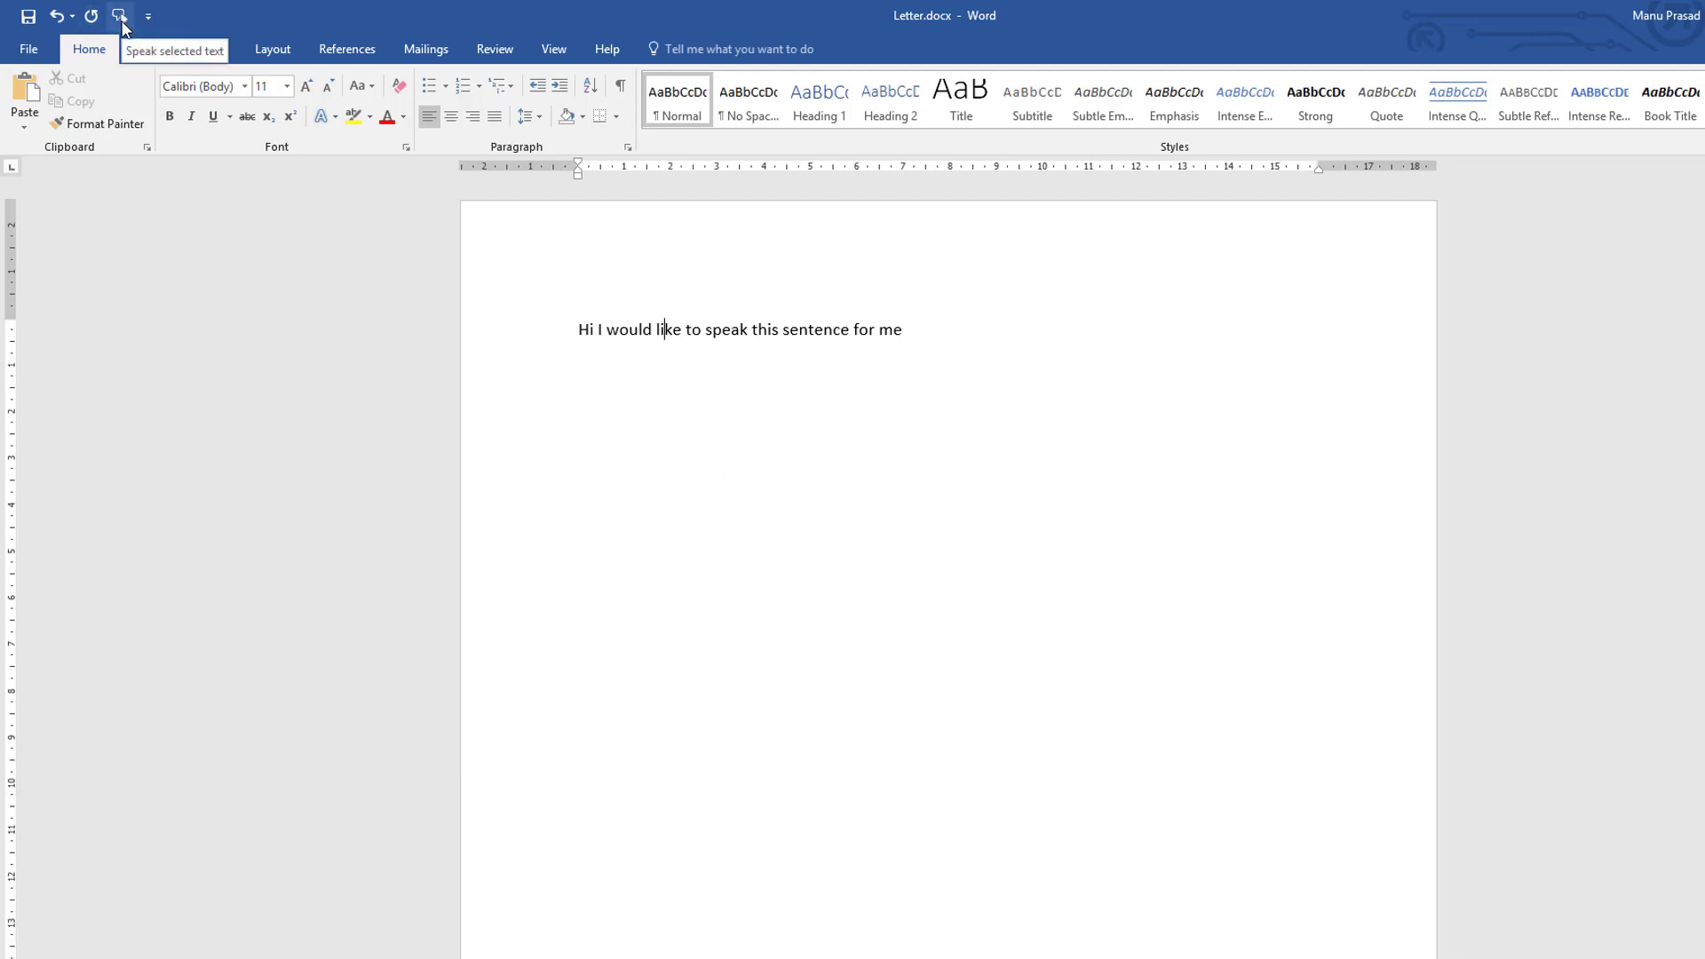
Step: Have Word speak the sentence "Hi I would like to speak this sentence for me" in Letter.docx
left_click(563, 327)
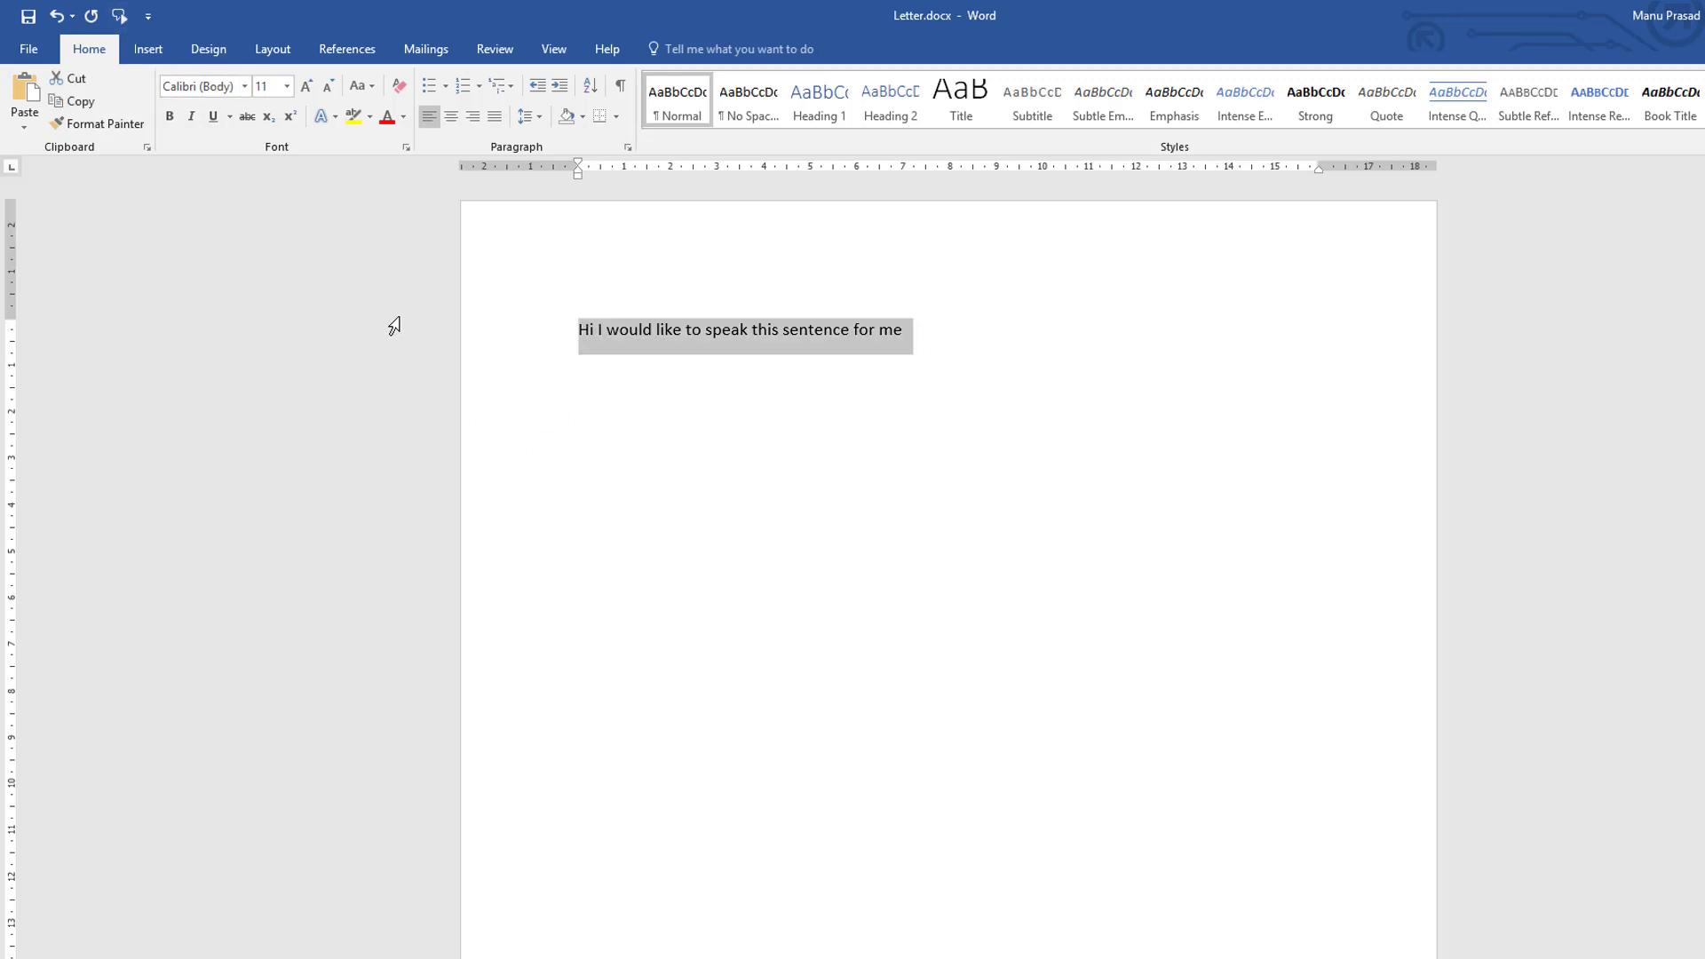
left_click(119, 16)
left_click(315, 957)
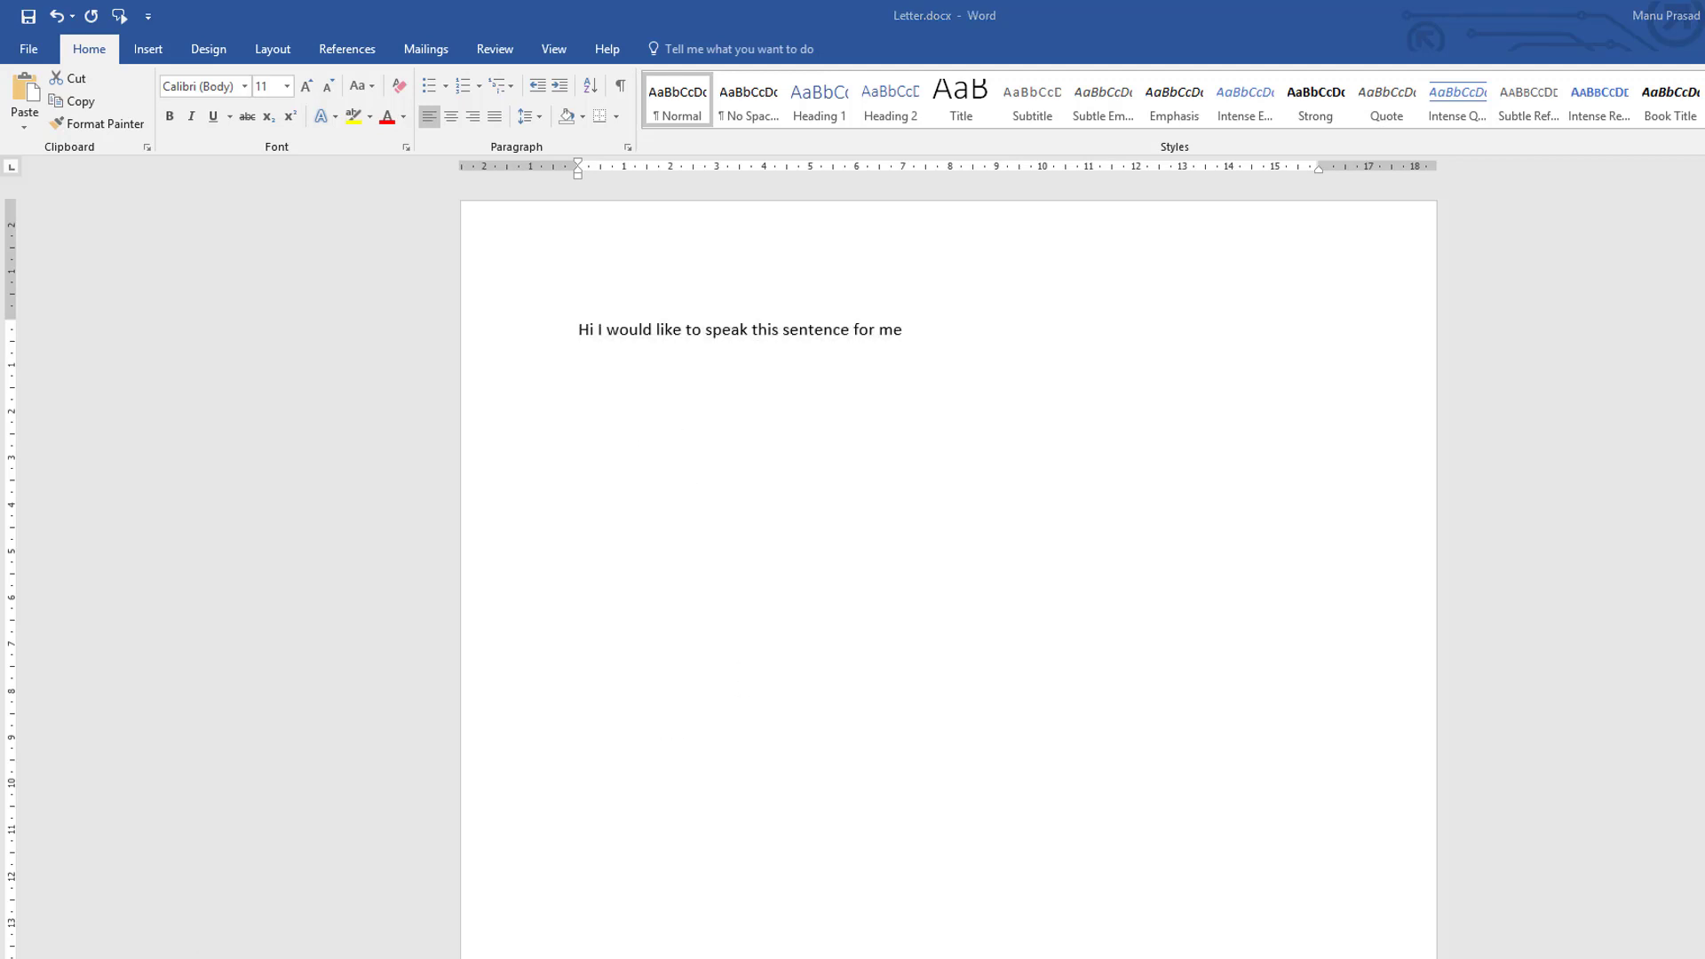